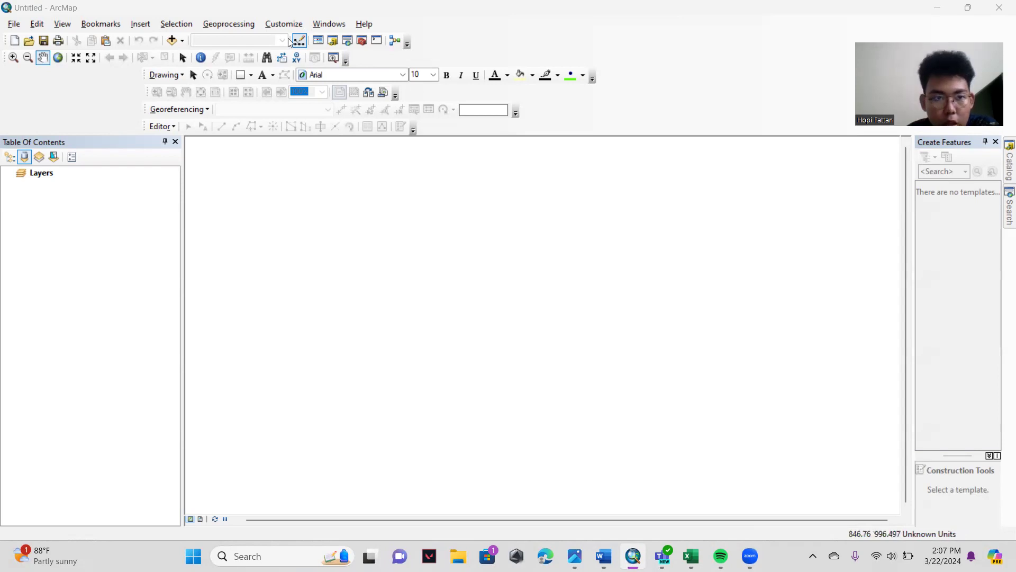
pyautogui.click(233, 24)
pyautogui.click(243, 25)
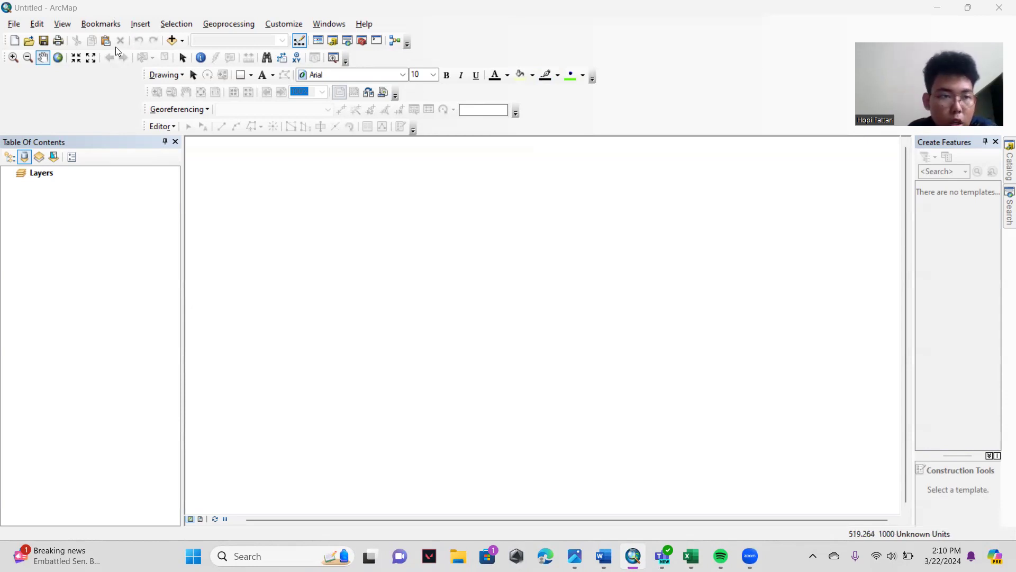
# - Add the ADMINISTRASIDESA_AR_25K.shp shapefile from the KOTASEMARANG folder to the map
pyautogui.click(173, 40)
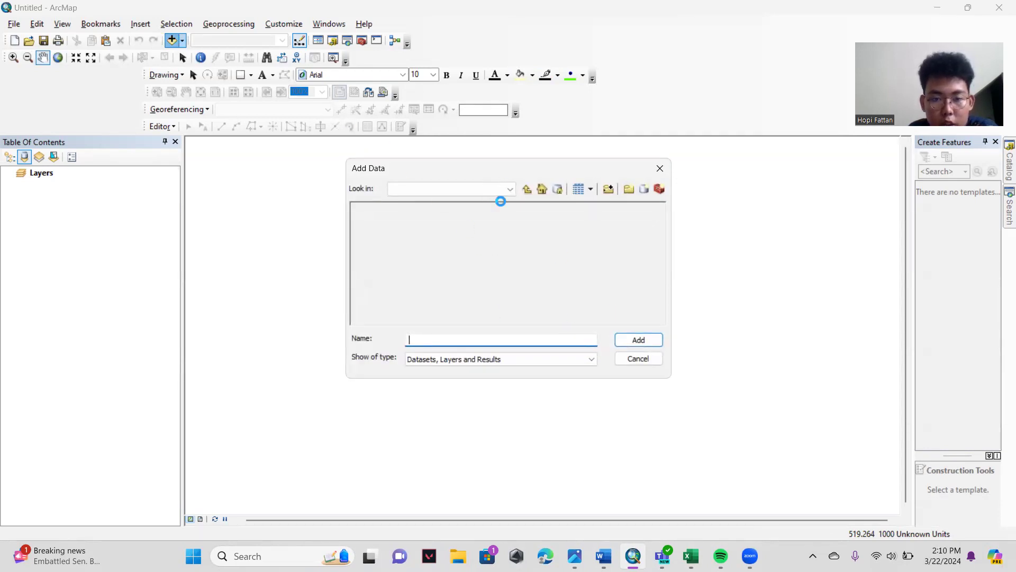
pyautogui.click(484, 189)
pyautogui.click(510, 190)
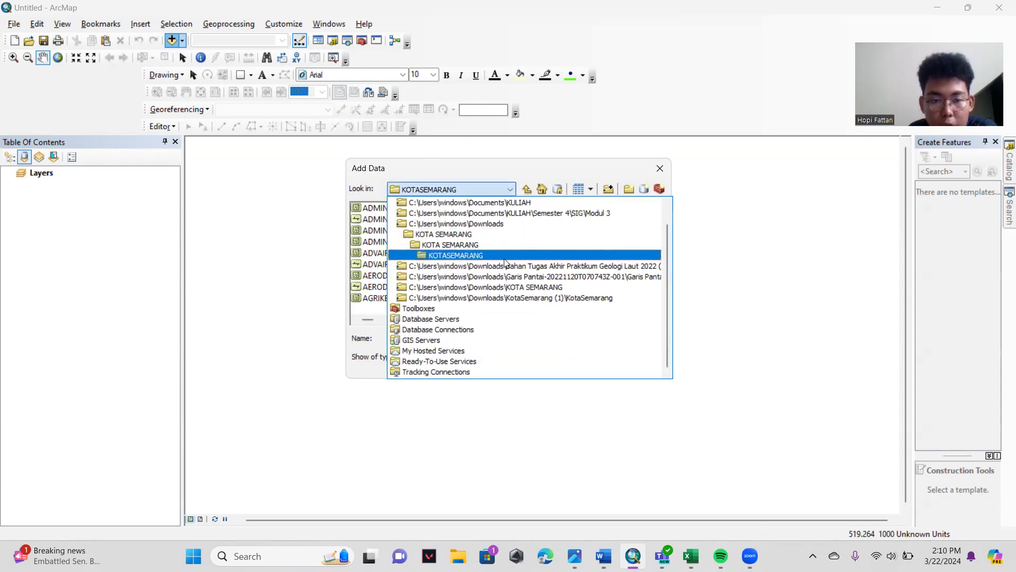
pyautogui.click(507, 189)
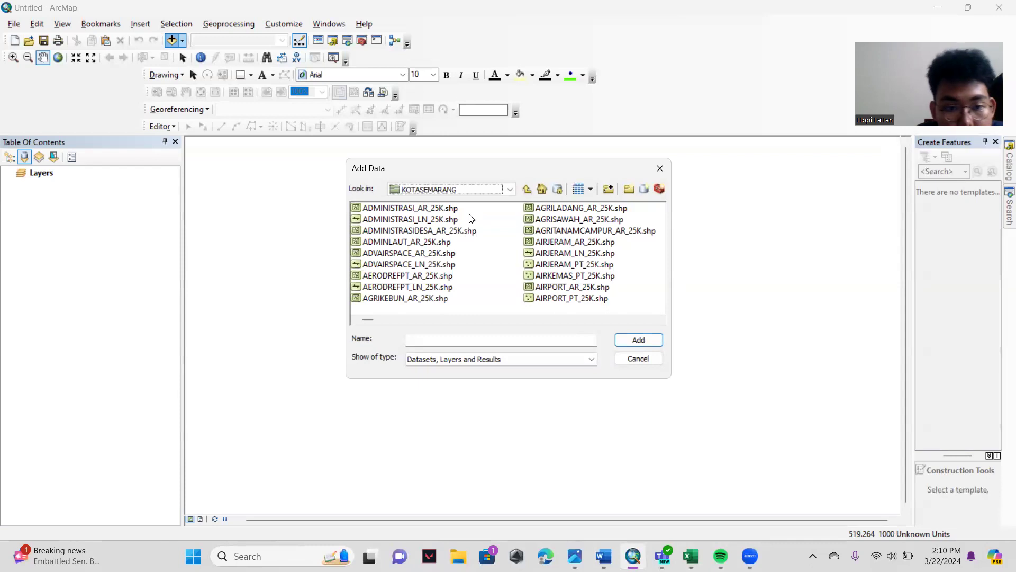
pyautogui.click(452, 232)
pyautogui.click(650, 342)
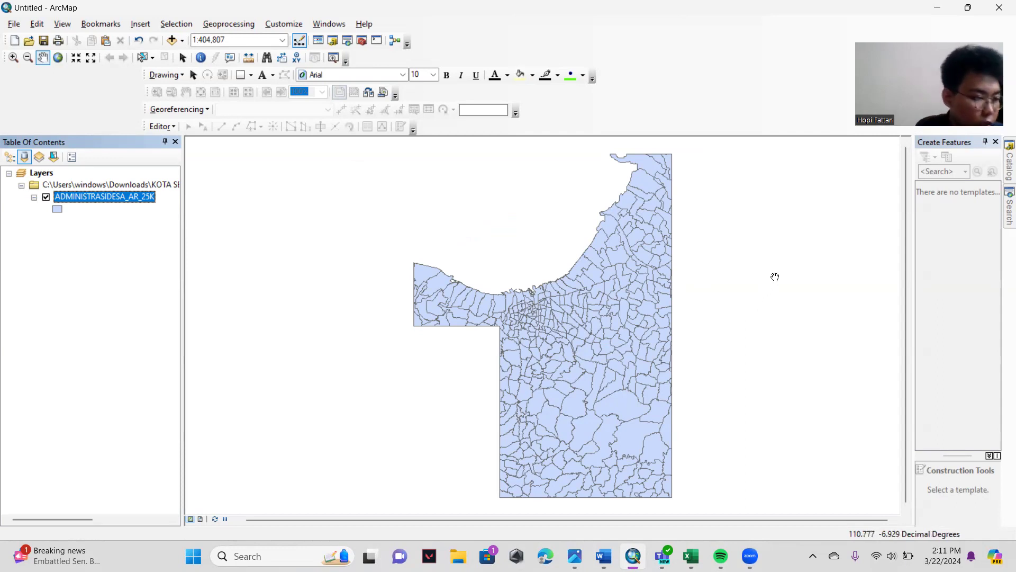
# - Open the attribute table of the ADMINISTRASIDESA_AR_25K layer and bring the WADMKC field into view
pyautogui.rightClick(121, 198)
pyautogui.click(166, 229)
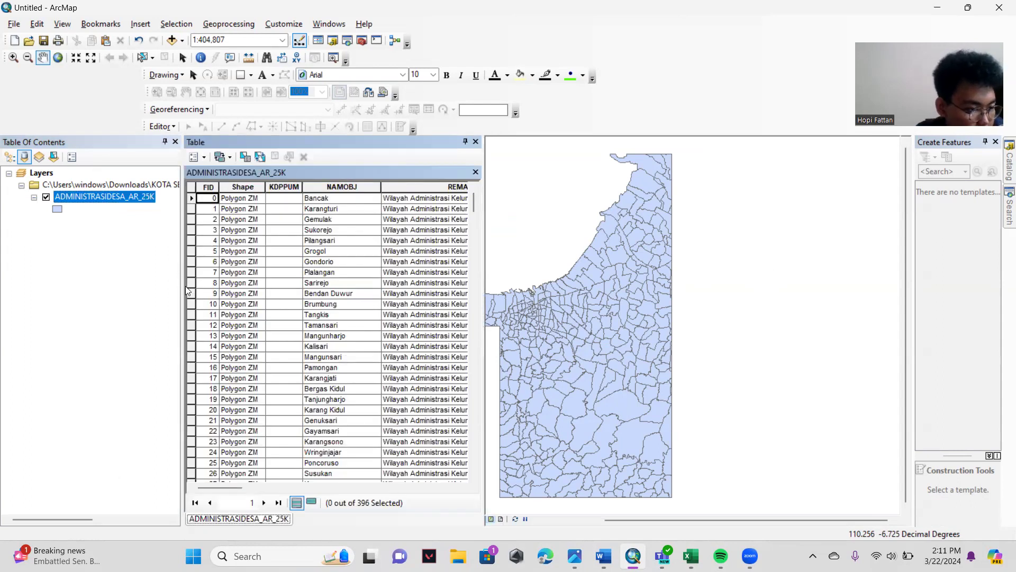
pyautogui.moveTo(233, 491); pyautogui.dragTo(386, 516)
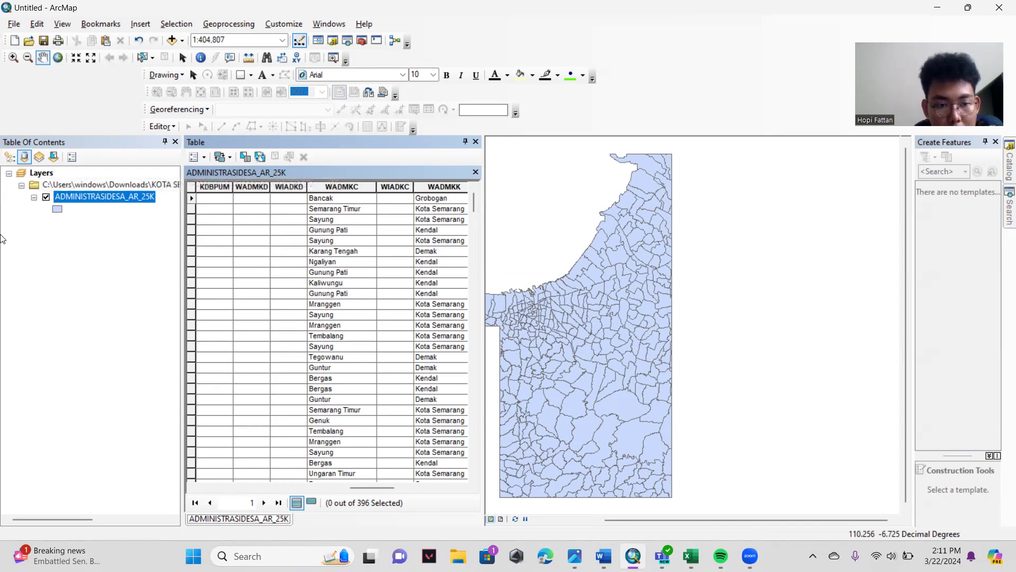
pyautogui.scroll(-4, 284, 354)
pyautogui.scroll(4, 288, 358)
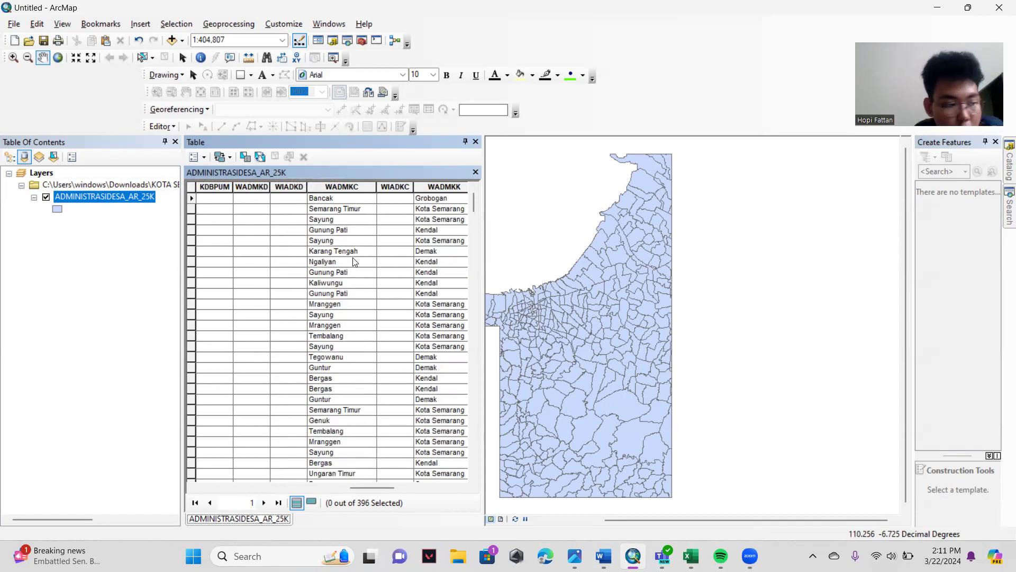
# - Sort the attribute table in ascending order by the WADMKC field
pyautogui.click(342, 189)
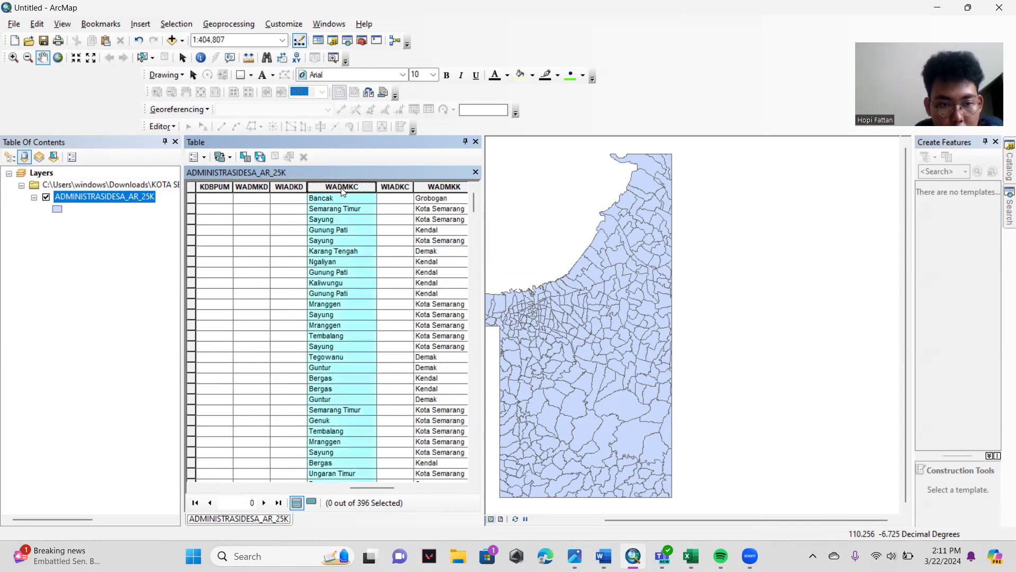
pyautogui.rightClick(344, 190)
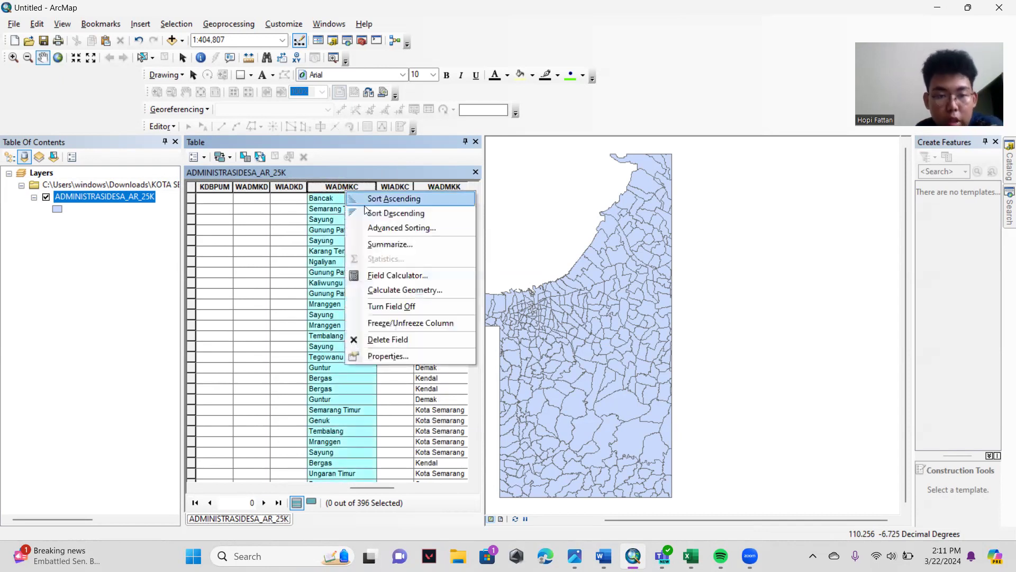
pyautogui.click(409, 201)
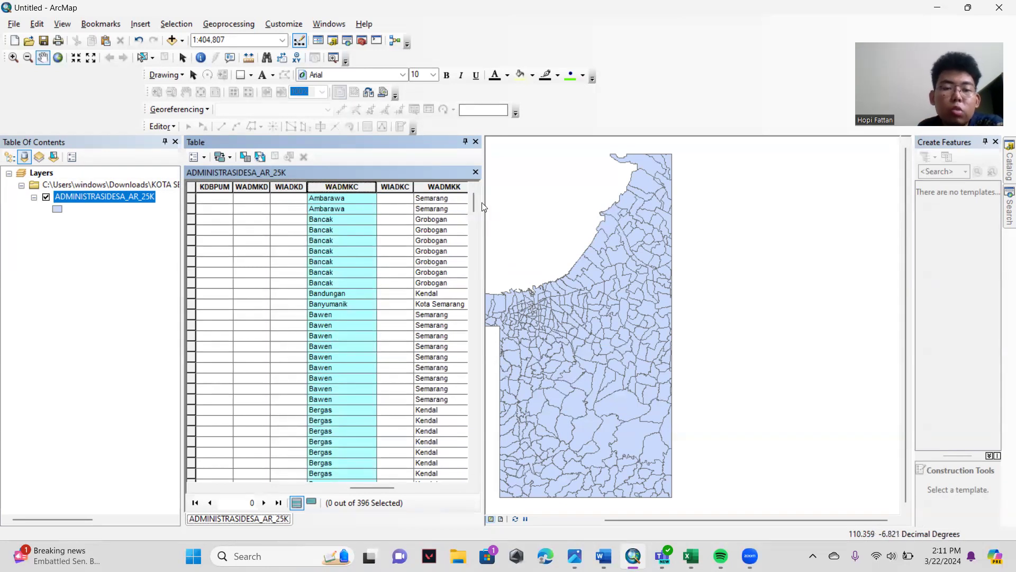
# - Select all records with Kedungjati in the WADMKC field and zoom the map to the selection, closing the table
pyautogui.moveTo(474, 203); pyautogui.dragTo(478, 222)
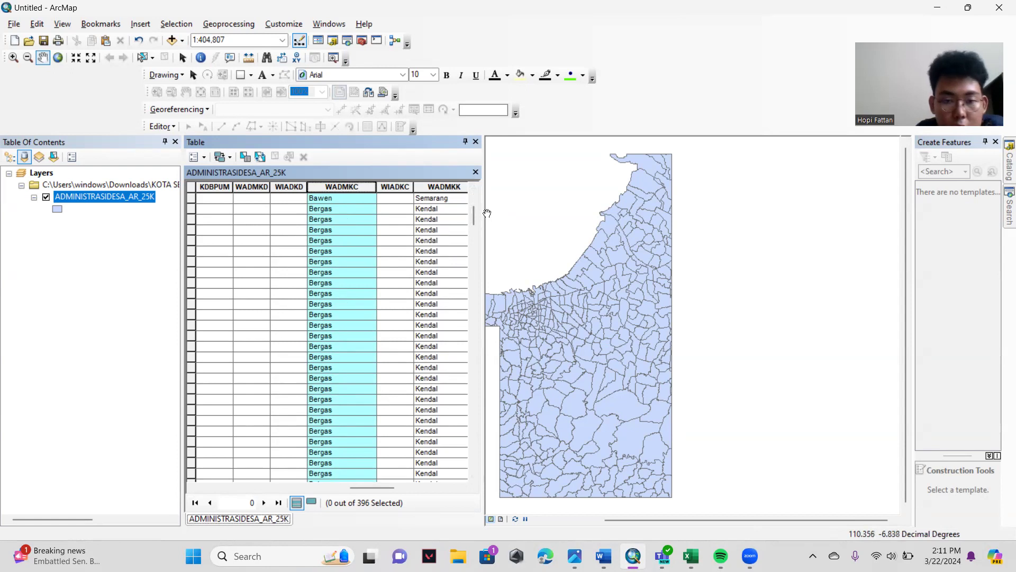
pyautogui.moveTo(474, 214); pyautogui.dragTo(472, 186)
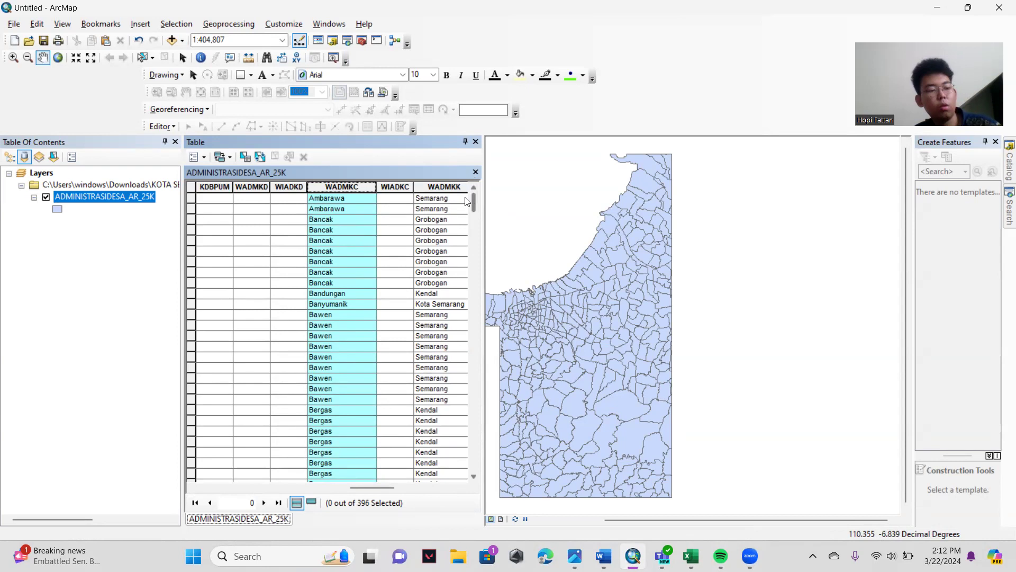
pyautogui.moveTo(468, 199); pyautogui.dragTo(424, 320)
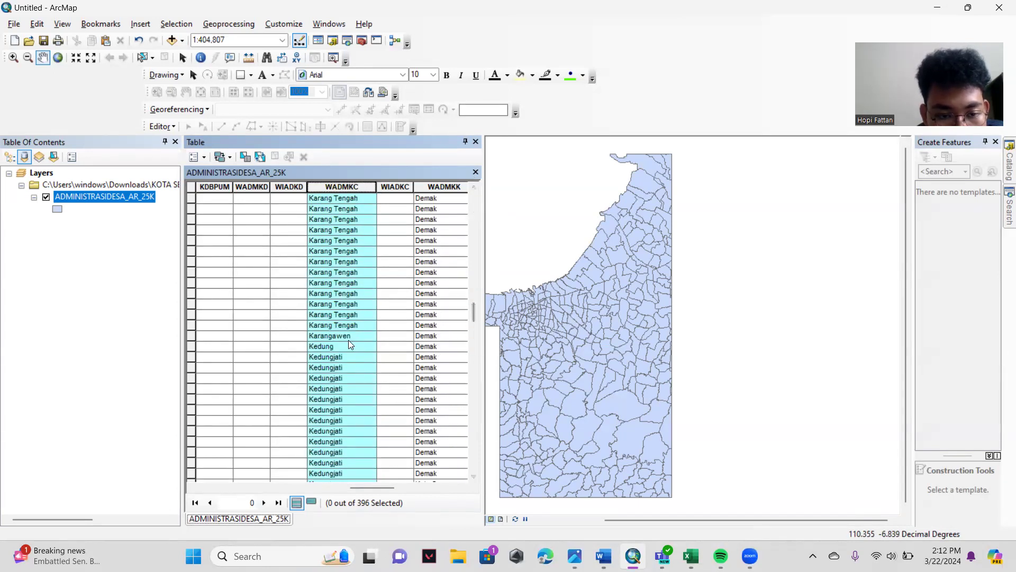
pyautogui.scroll(-2, 346, 344)
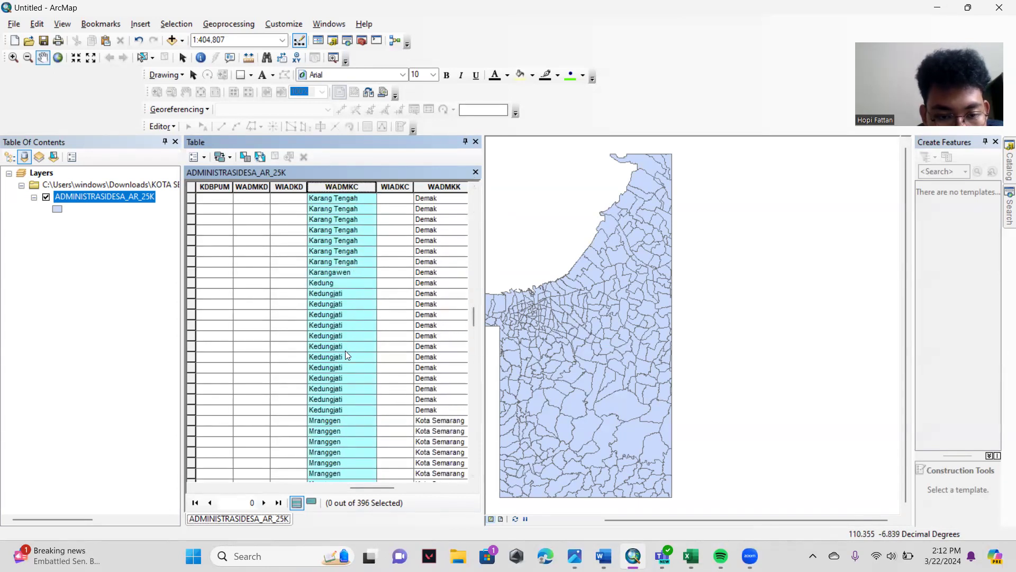
pyautogui.click(320, 295)
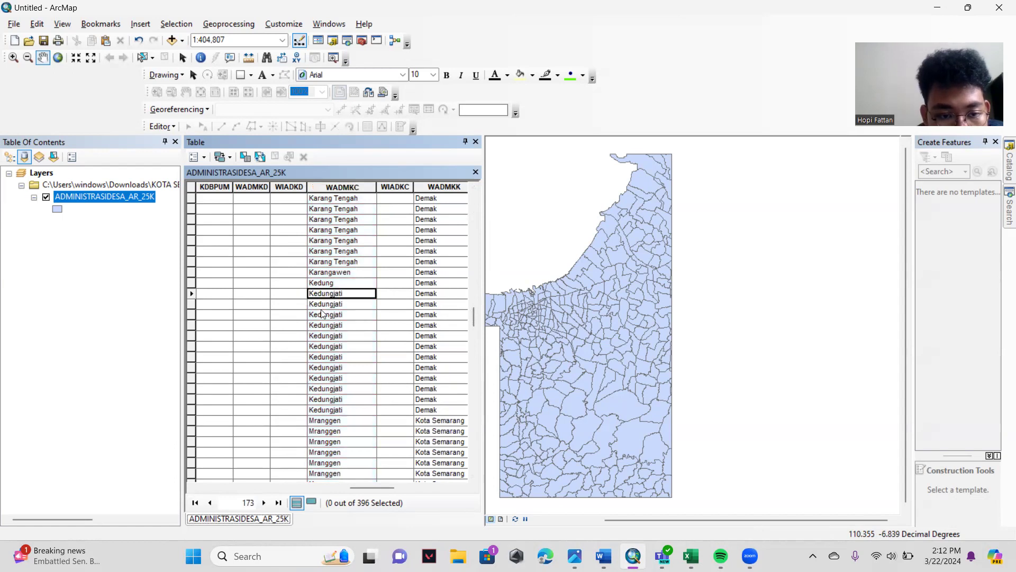
pyautogui.moveTo(195, 295); pyautogui.dragTo(213, 412)
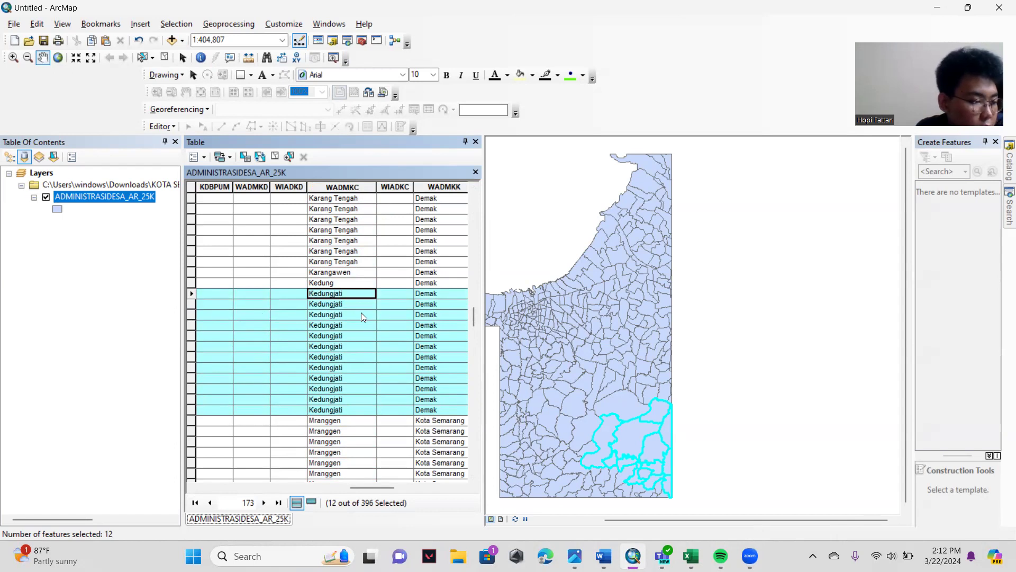
pyautogui.click(288, 157)
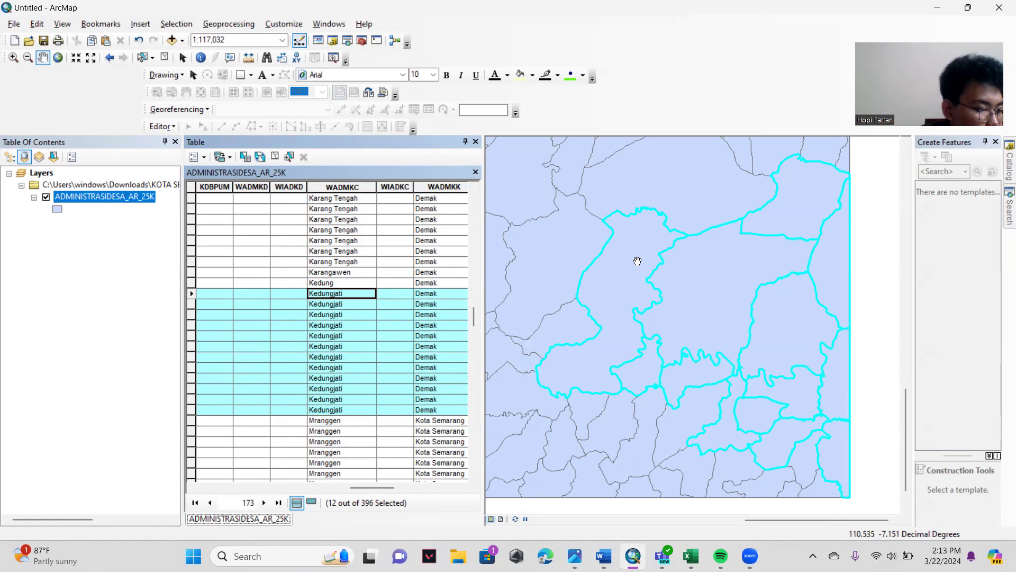
pyautogui.click(475, 172)
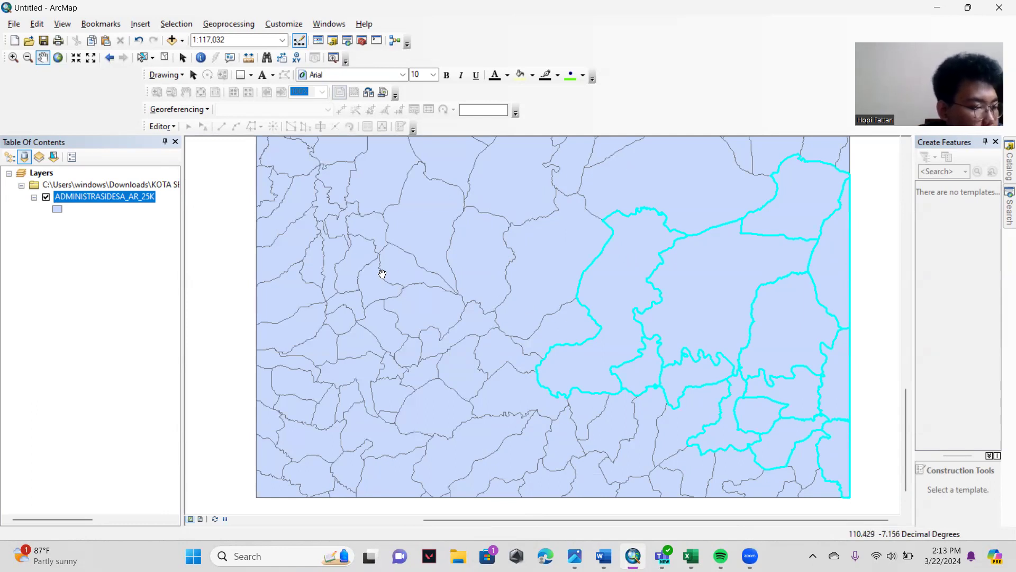
# - Start a data export of the layer's selected features and browse to the Downloads folder for the output
pyautogui.rightClick(101, 198)
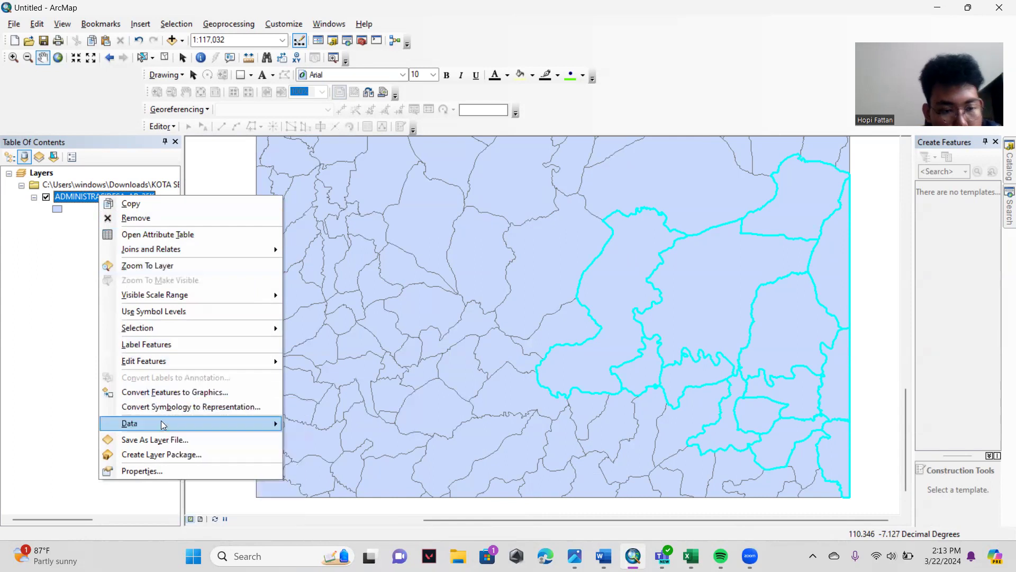
pyautogui.moveTo(157, 430)
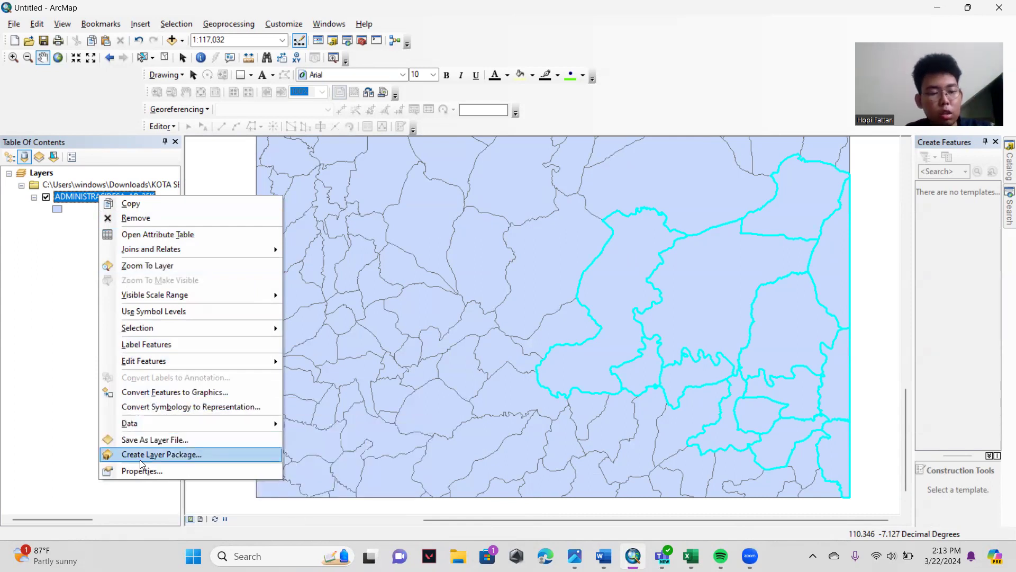
pyautogui.moveTo(228, 426)
pyautogui.click(307, 439)
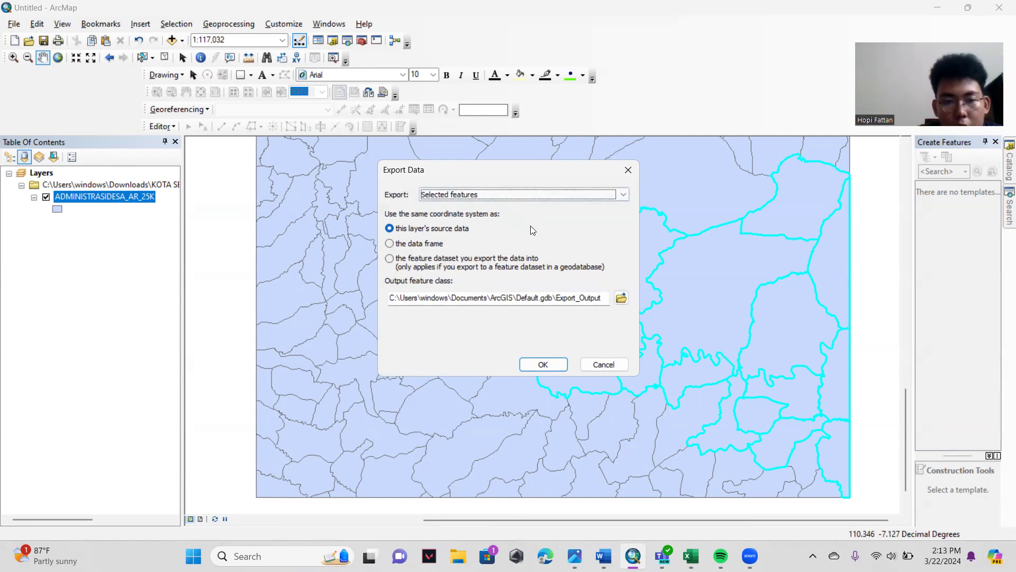
pyautogui.click(621, 297)
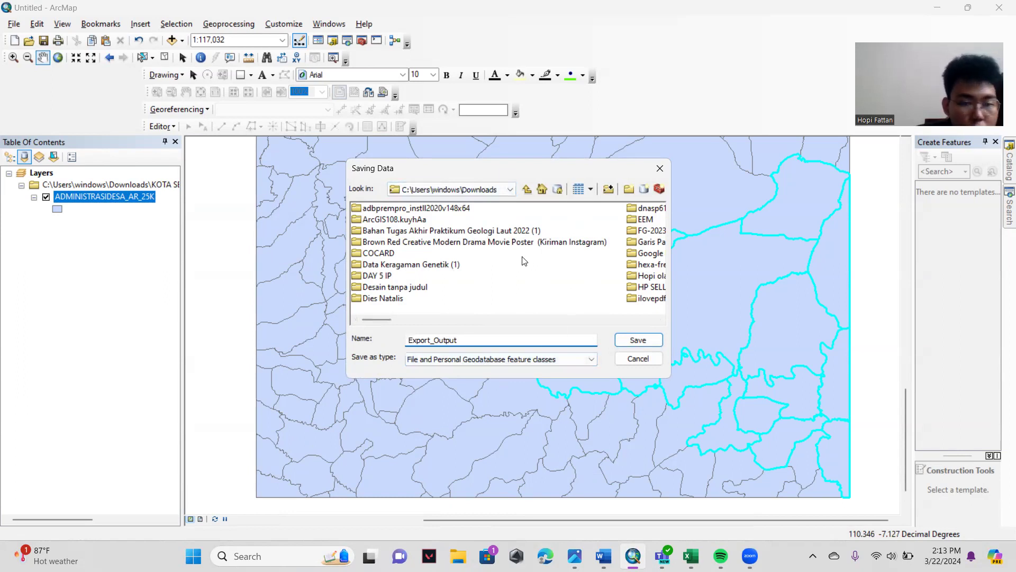
# - Try to save the output feature class as Export_Output, then rename it KedungJati and retry in Downloads
pyautogui.click(628, 342)
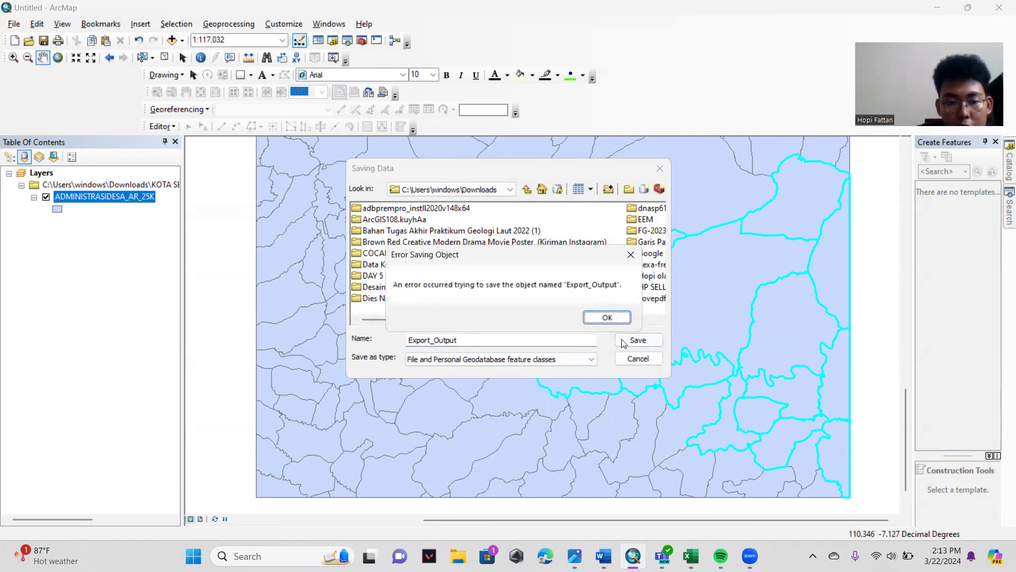
pyautogui.click(604, 318)
pyautogui.click(483, 341)
pyautogui.moveTo(483, 341); pyautogui.dragTo(384, 340)
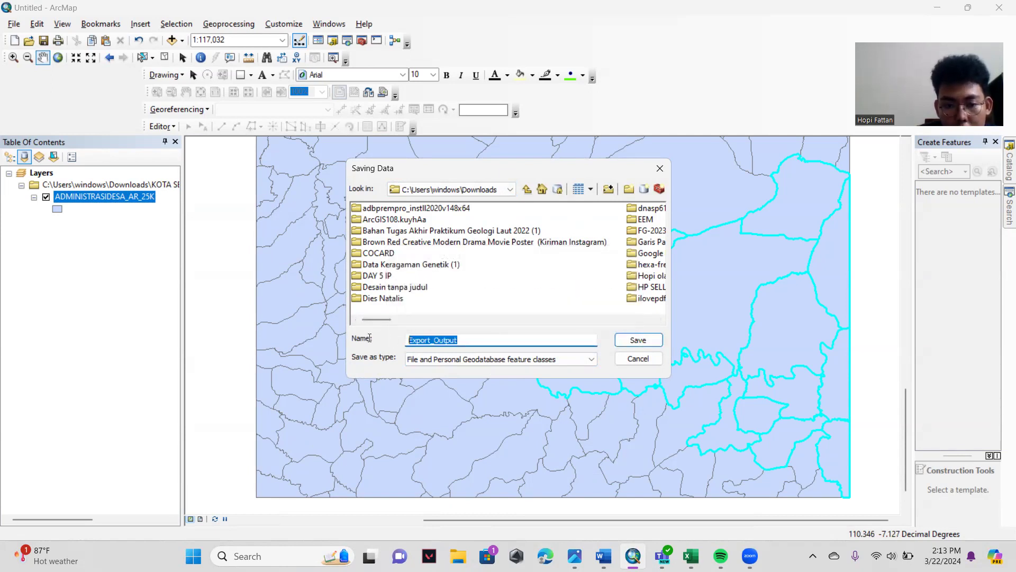
pyautogui.press('BackSpace')
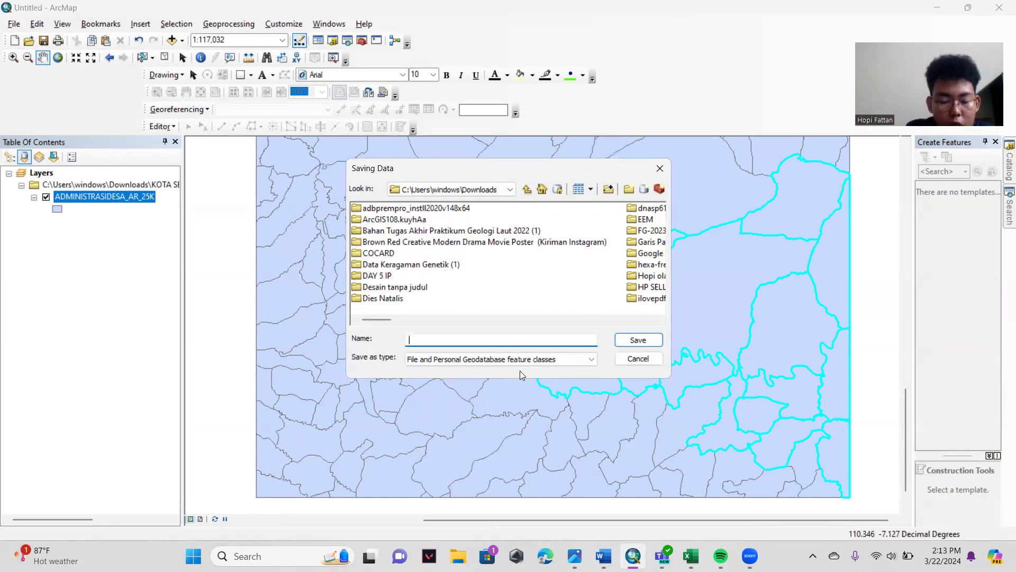
pyautogui.write('KedungJati')
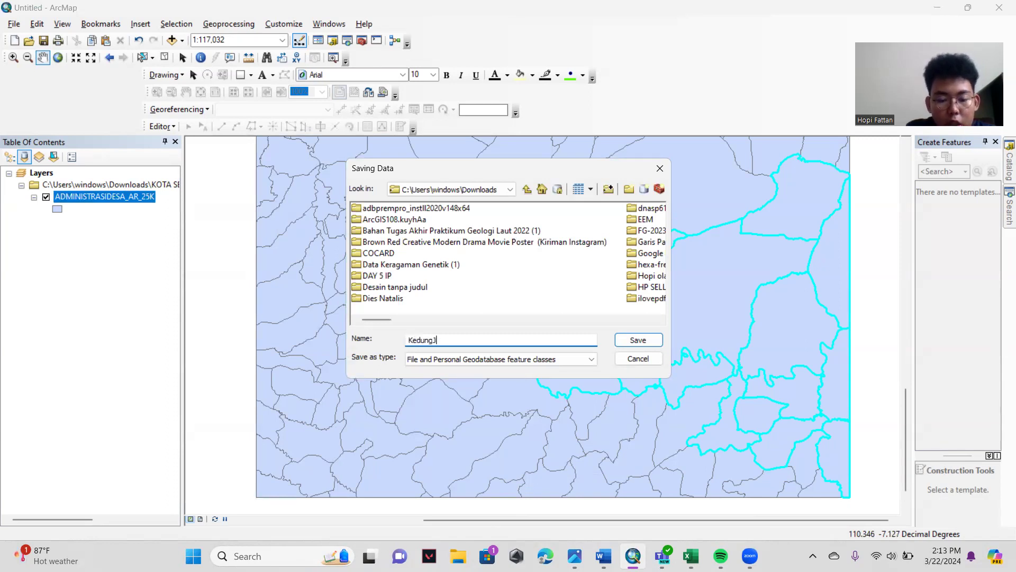
pyautogui.click(620, 342)
pyautogui.click(605, 317)
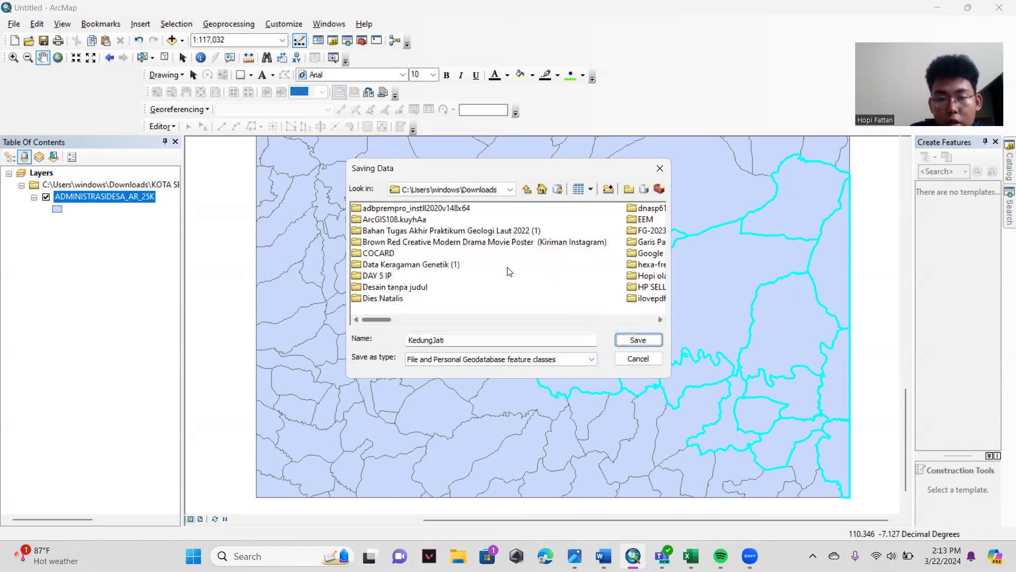
# - Choose the Downloads folder as the save location again and retry saving the KedungJati feature class
pyautogui.click(488, 192)
pyautogui.click(476, 244)
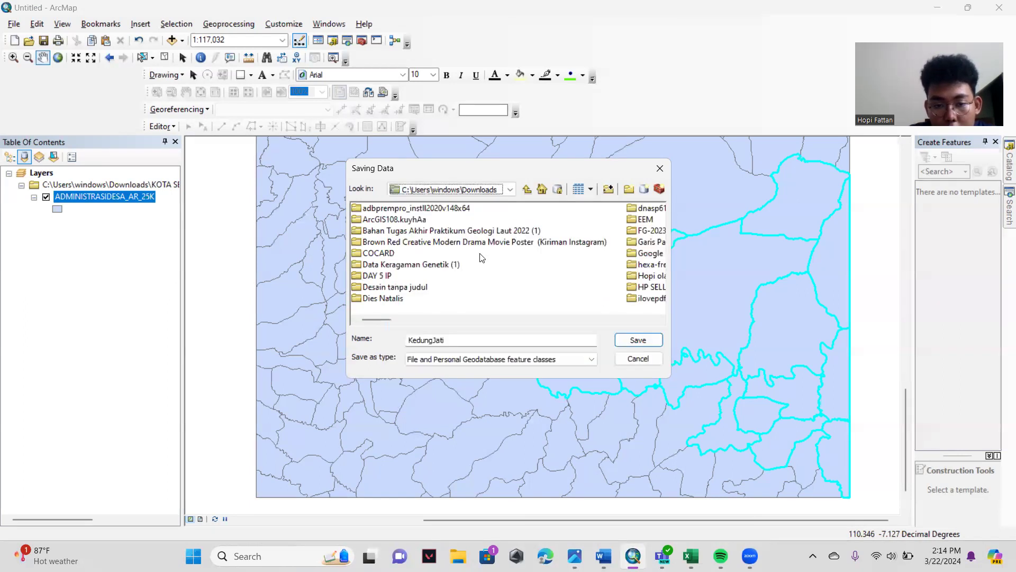
pyautogui.click(634, 340)
pyautogui.click(601, 319)
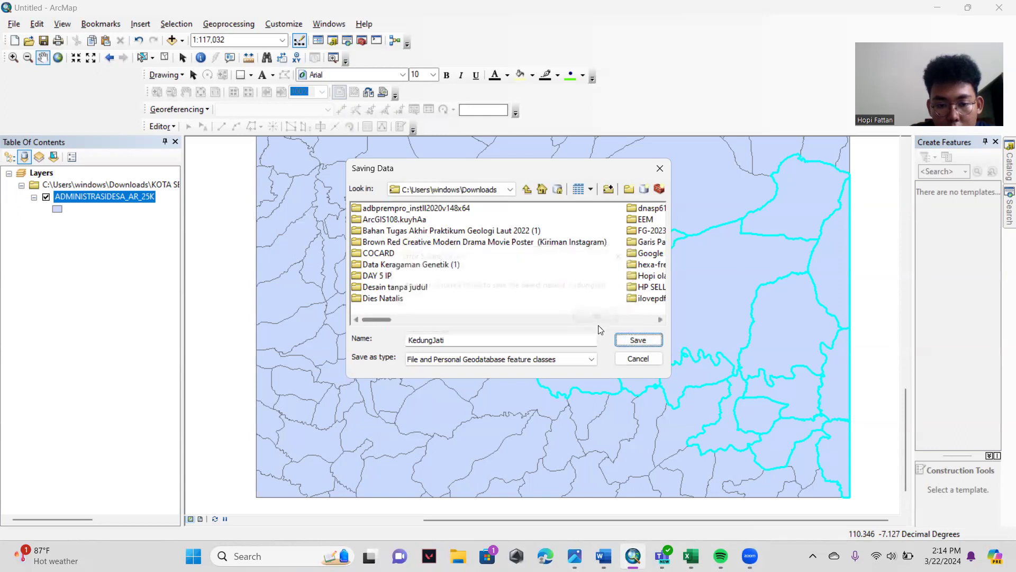
# - Connect to the Downloads folder as a folder connection and try to save KedungJati there
pyautogui.click(497, 191)
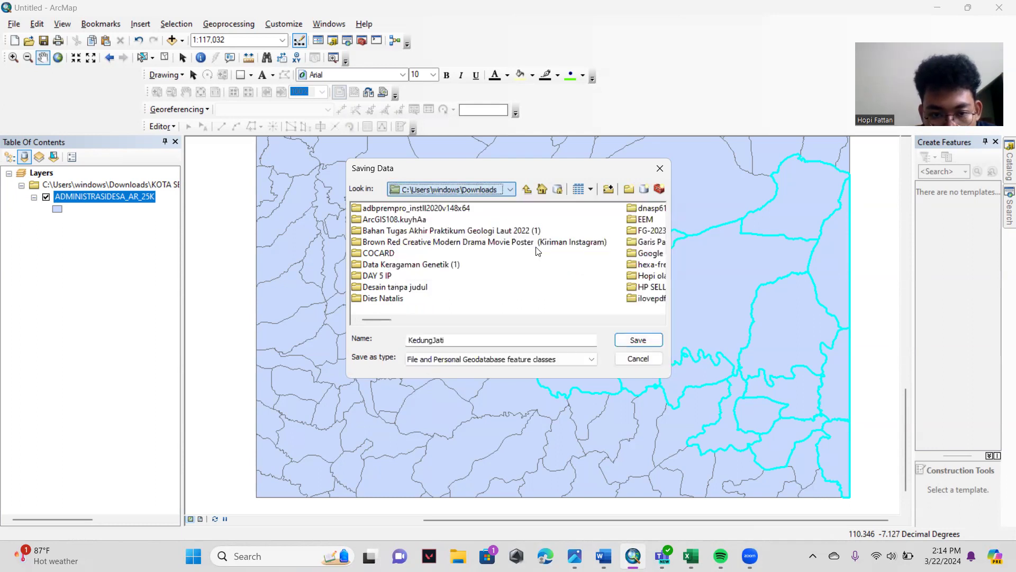
pyautogui.click(530, 244)
pyautogui.click(610, 189)
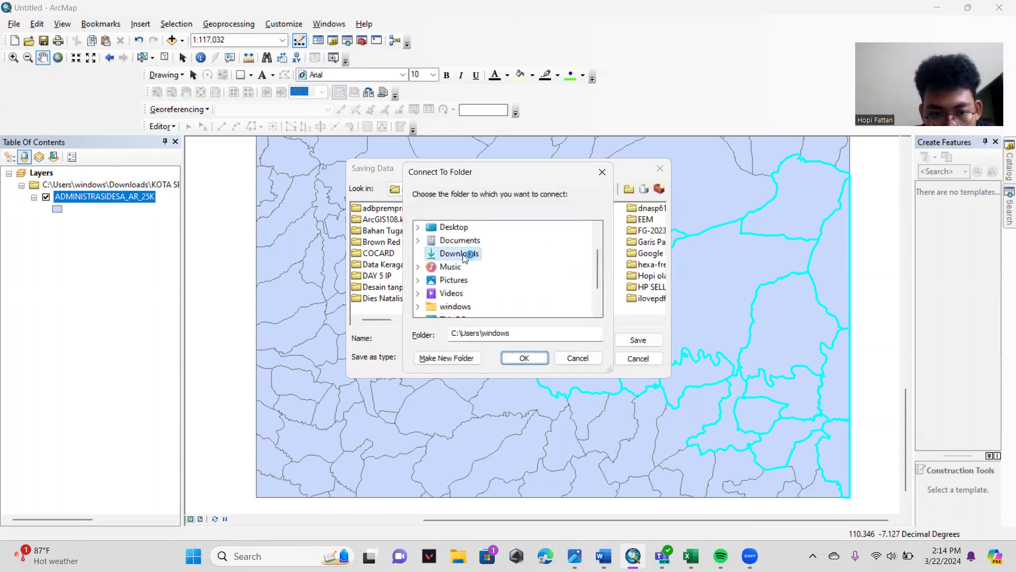
pyautogui.click(476, 261)
pyautogui.click(533, 362)
pyautogui.click(626, 339)
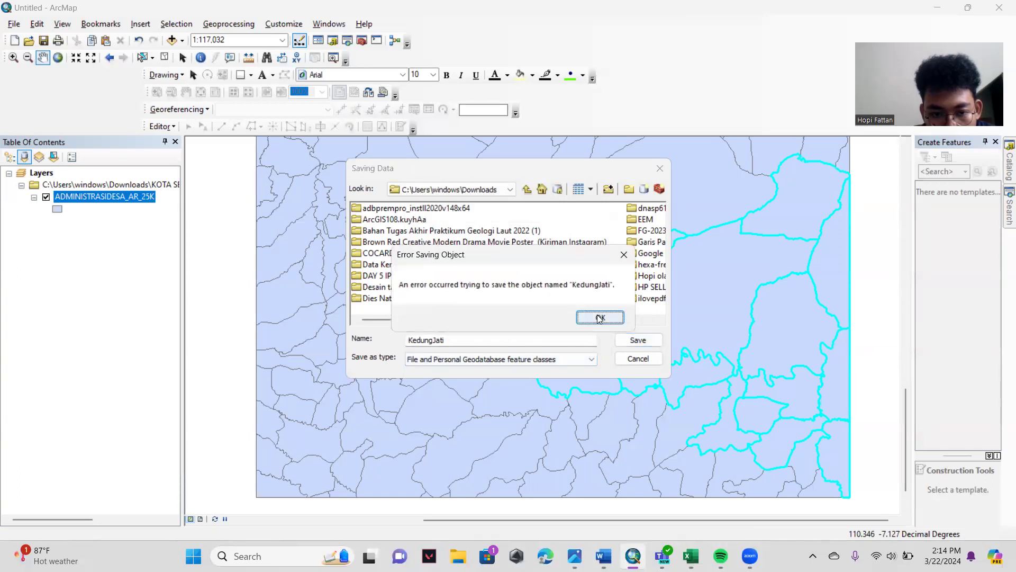
pyautogui.click(600, 318)
# - Rename the output feature class as Kedungjati and try to save it in the Downloads folder
pyautogui.click(490, 339)
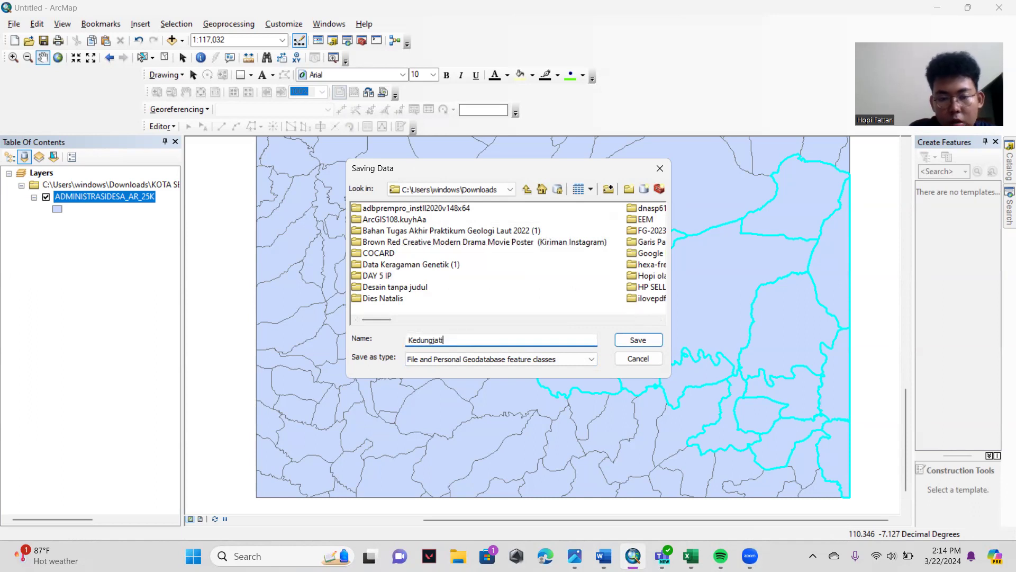
pyautogui.click(623, 338)
pyautogui.click(599, 319)
pyautogui.scroll(-3, 446, 249)
pyautogui.scroll(3, 447, 249)
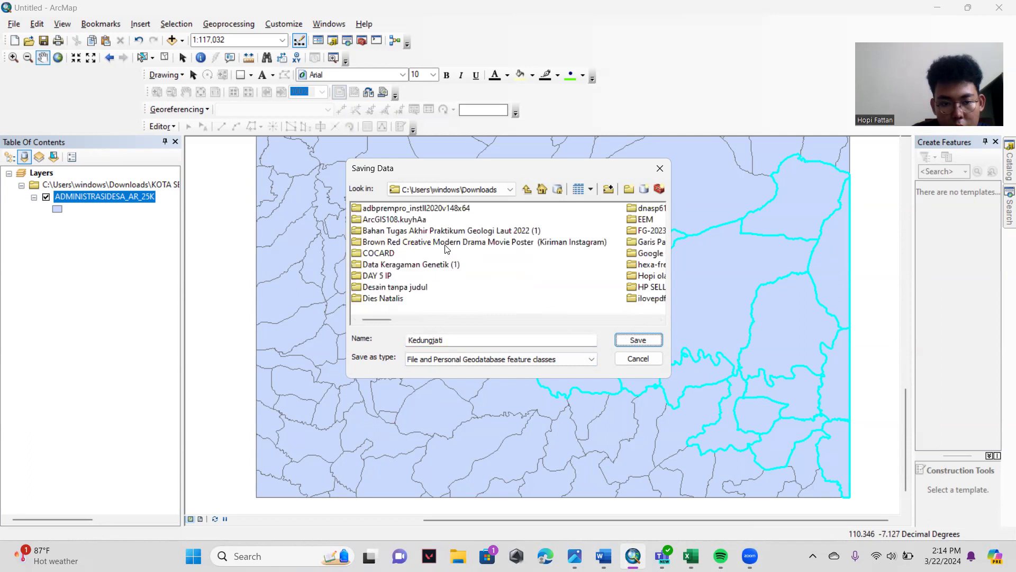
pyautogui.click(508, 191)
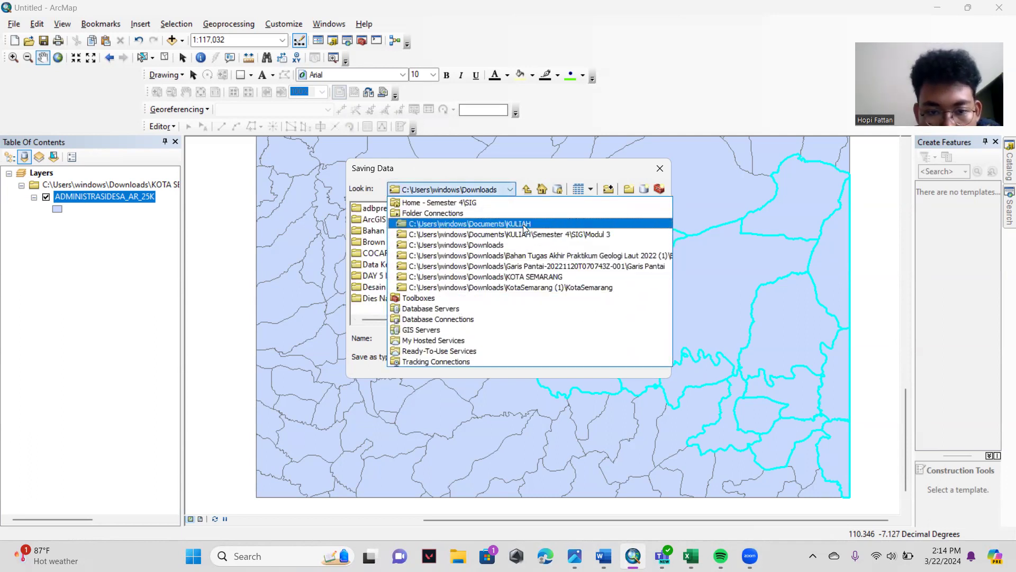
pyautogui.press('Escape')
pyautogui.click(660, 168)
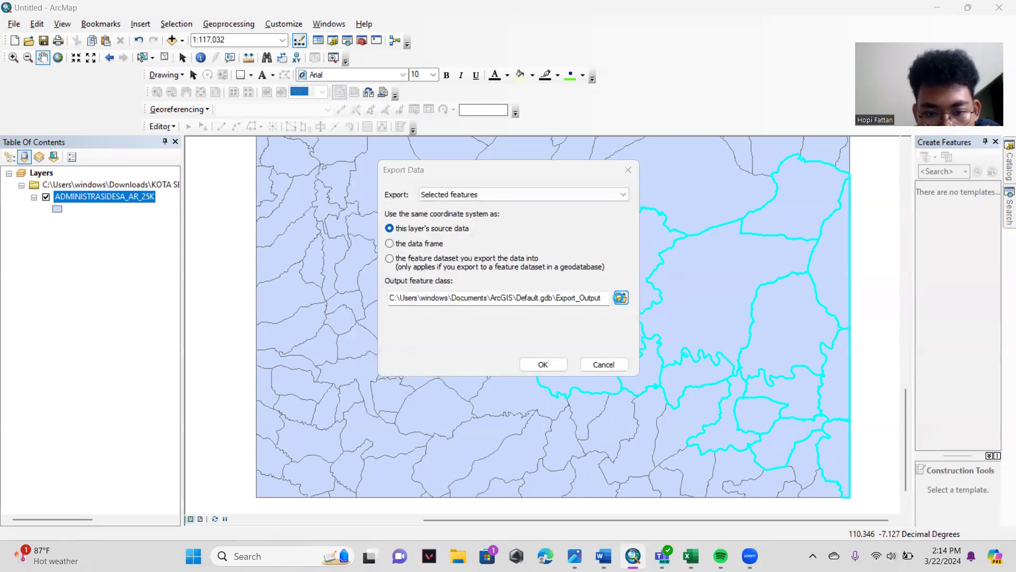
# - Reopen the output location browser, name the feature class KedungJati, and try to save it in the Downloads folder
pyautogui.click(621, 298)
pyautogui.moveTo(448, 342); pyautogui.dragTo(348, 362)
pyautogui.write('KedungJati')
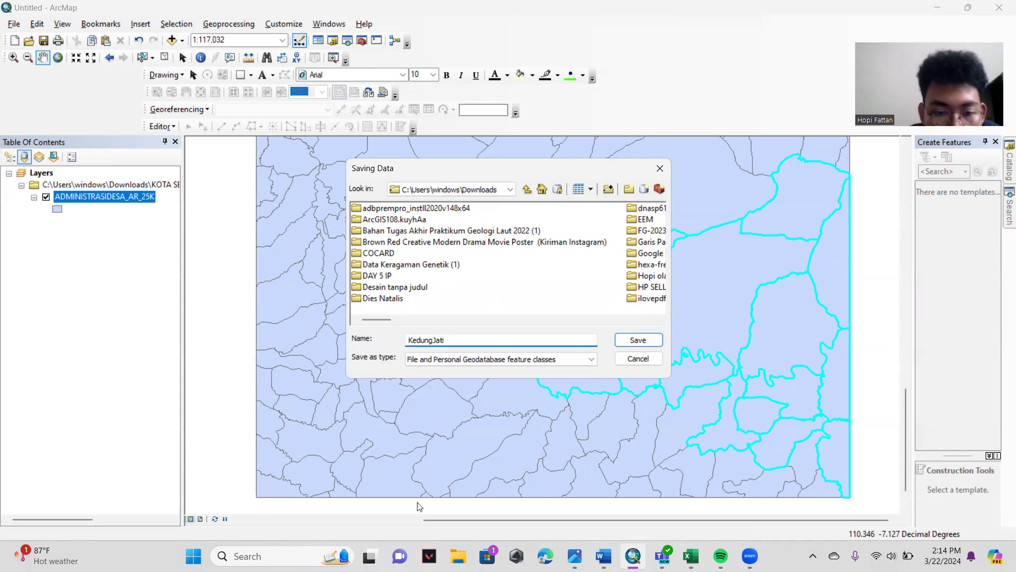
pyautogui.click(628, 344)
pyautogui.click(595, 321)
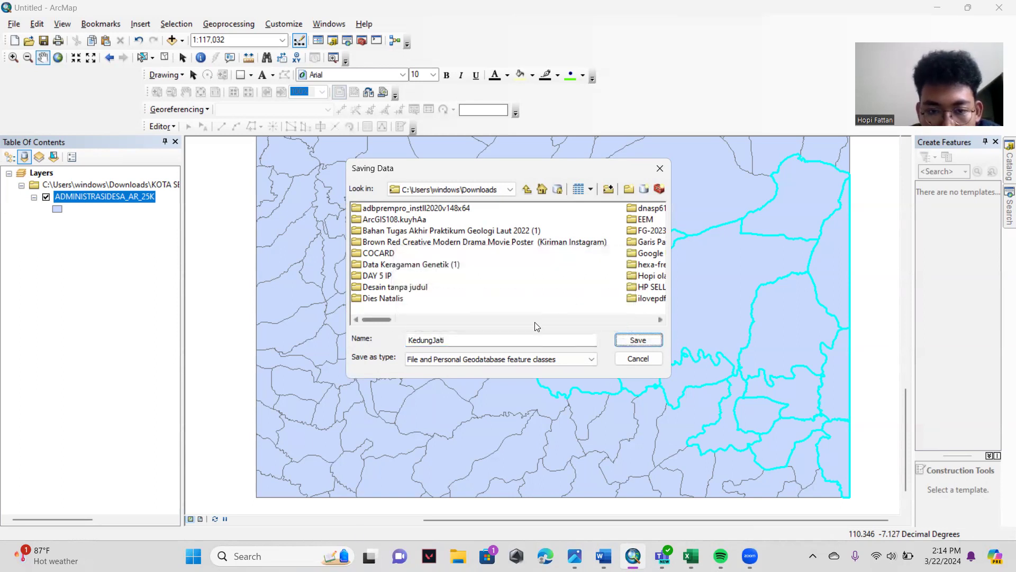
# - Rename the output feature class Kedungjati, look through the Downloads subfolders, and retry saving it in Downloads
pyautogui.click(468, 341)
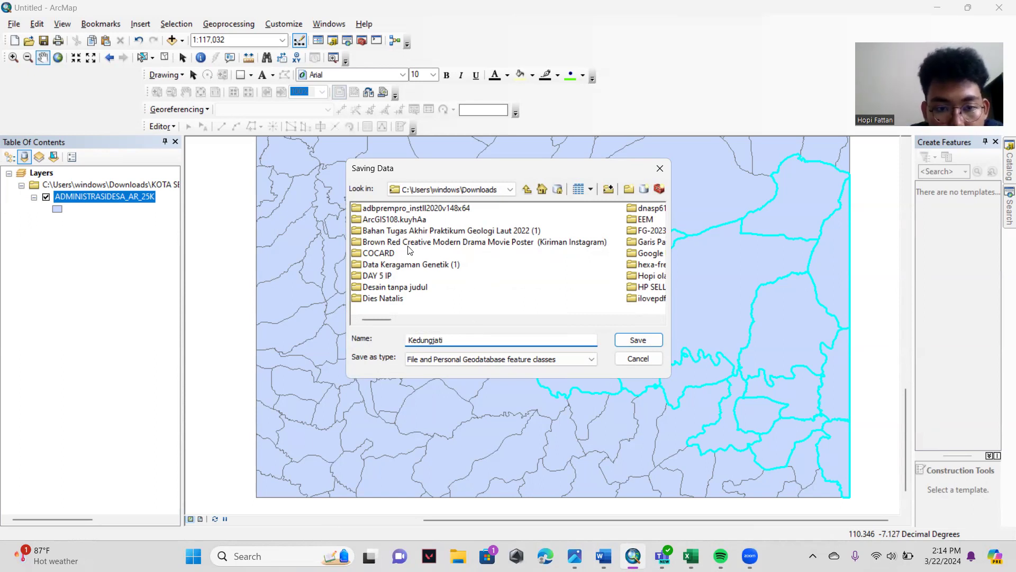
pyautogui.hscroll(2, 450, 265)
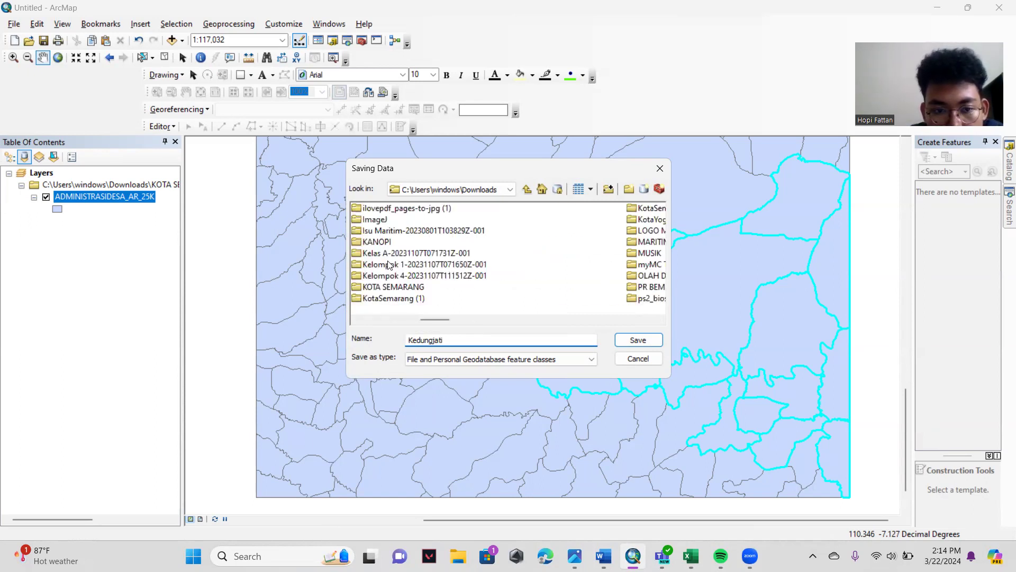
pyautogui.hscroll(-1, 391, 266)
pyautogui.hscroll(1, 410, 254)
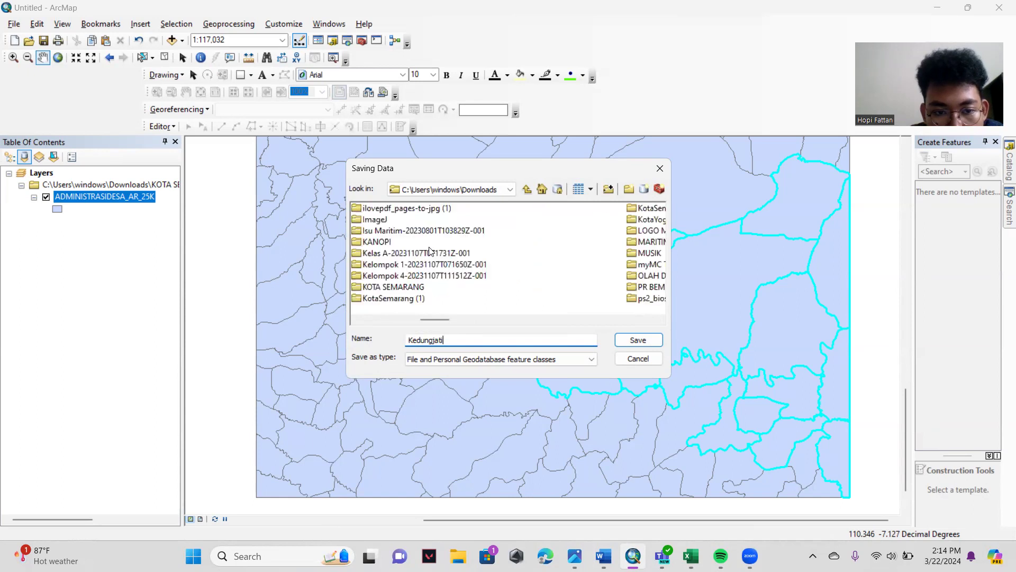
pyautogui.hscroll(1, 398, 276)
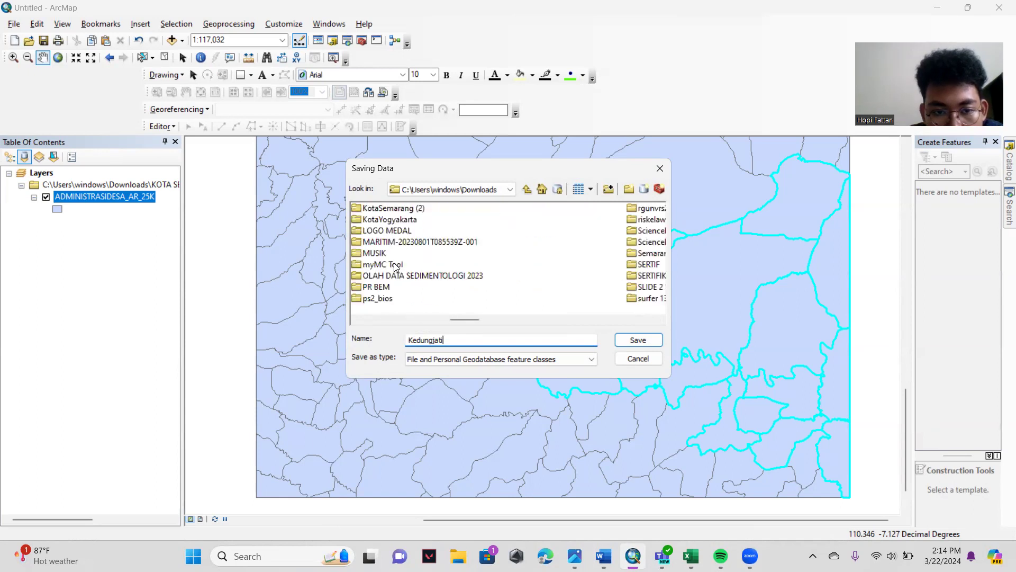
pyautogui.hscroll(-5, 396, 266)
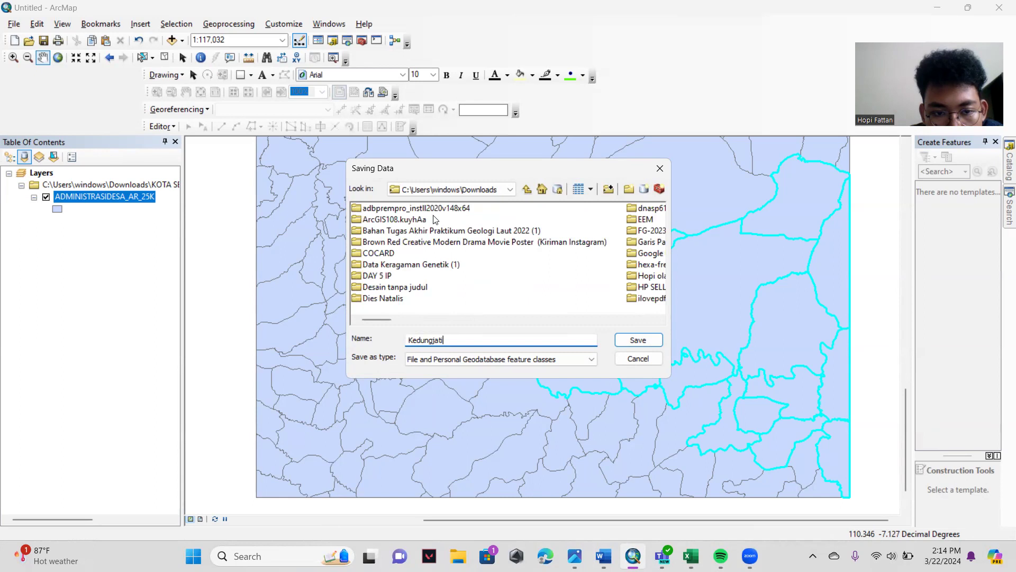
pyautogui.click(637, 339)
pyautogui.click(593, 318)
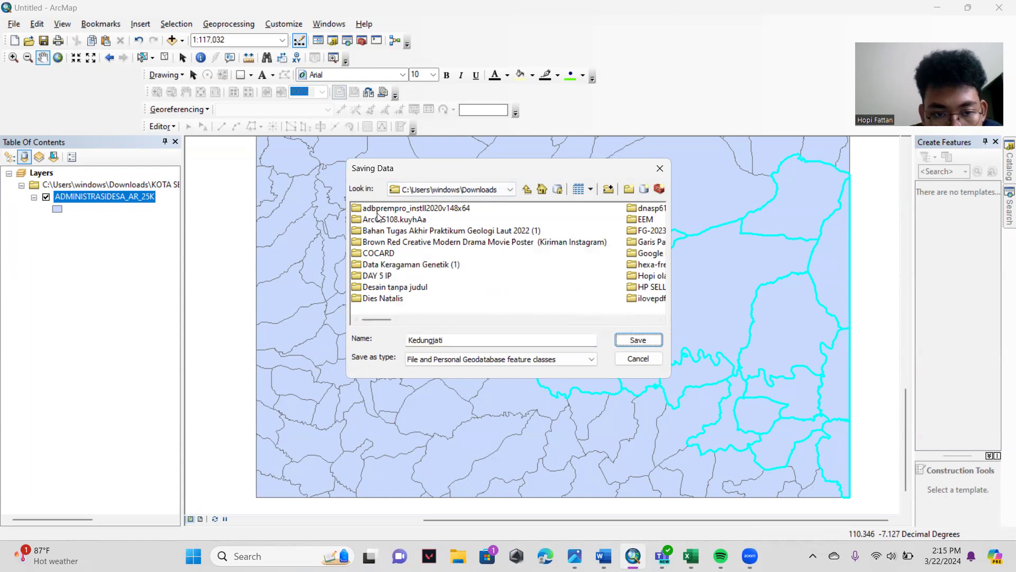
# - Choose the KULIAH\Semester 4\SIG\Modul 3 folder as the save location and try to save Kedungjati there
pyautogui.click(487, 195)
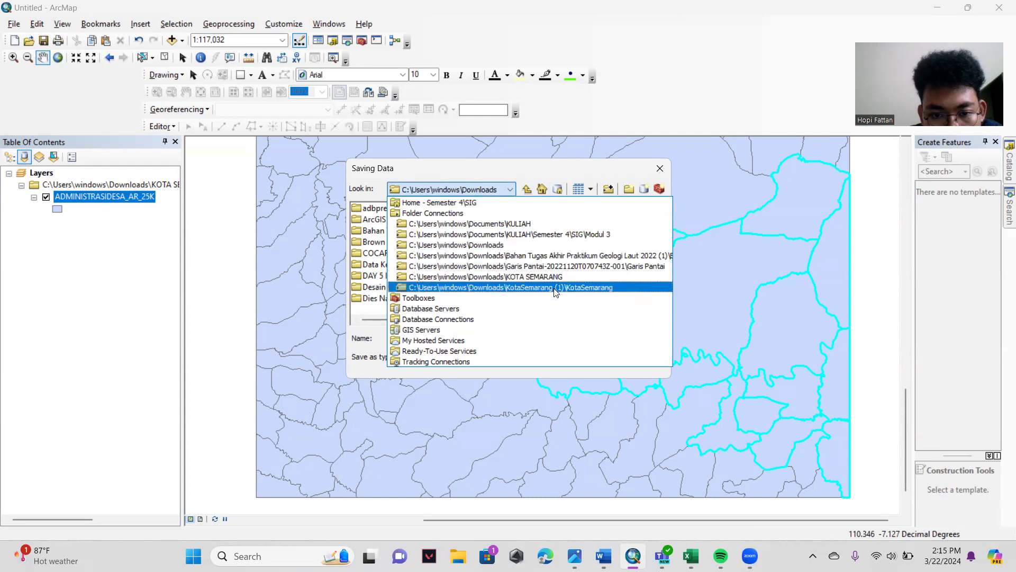
pyautogui.click(590, 235)
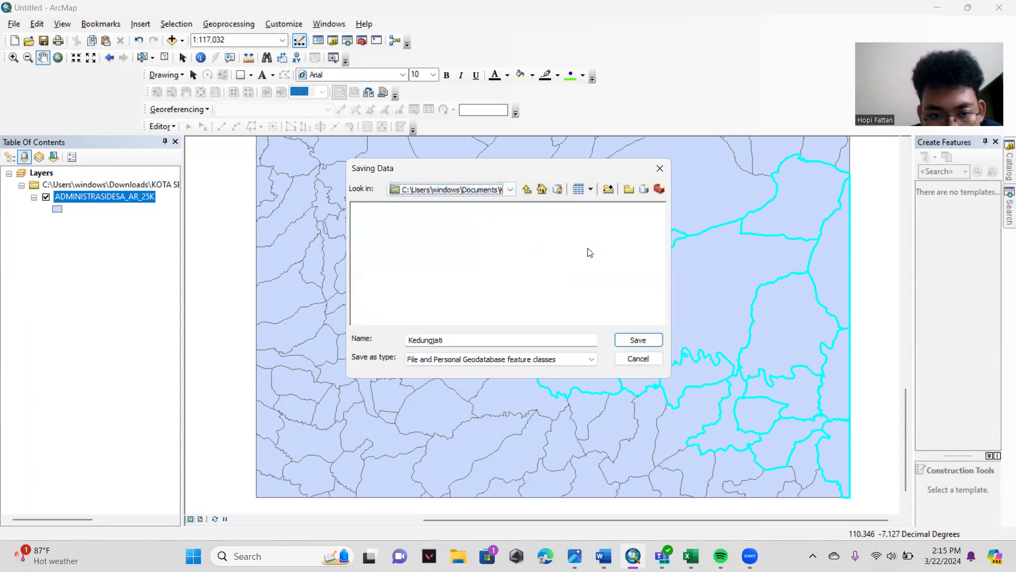
pyautogui.click(636, 341)
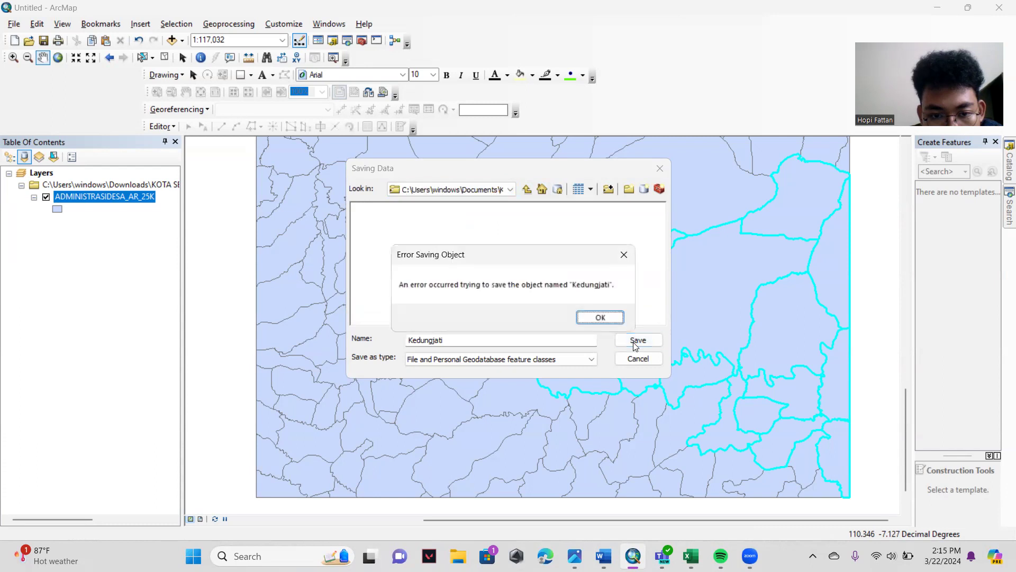
pyautogui.click(609, 317)
# - Rename the output feature class with the author's first name and try to save it in the Modul 3 folder
pyautogui.click(538, 338)
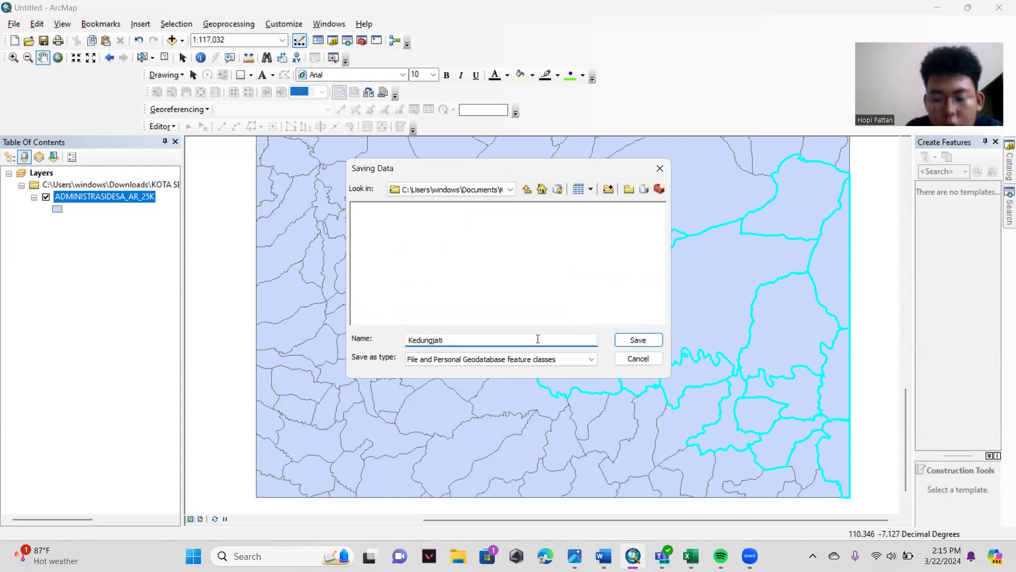
pyautogui.press('BackSpace')
pyautogui.press('BackSpace')
pyautogui.press('BackSpace')
pyautogui.press('BackSpace')
pyautogui.press('BackSpace')
pyautogui.press('BackSpace')
pyautogui.press('BackSpace')
pyautogui.press('BackSpace')
pyautogui.press('BackSpace')
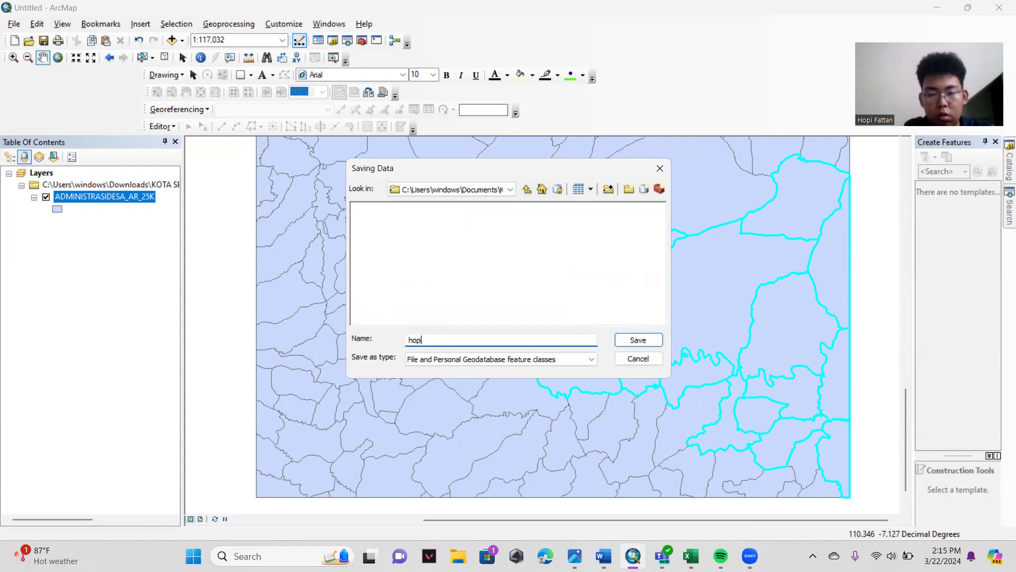
pyautogui.click(638, 340)
pyautogui.click(598, 318)
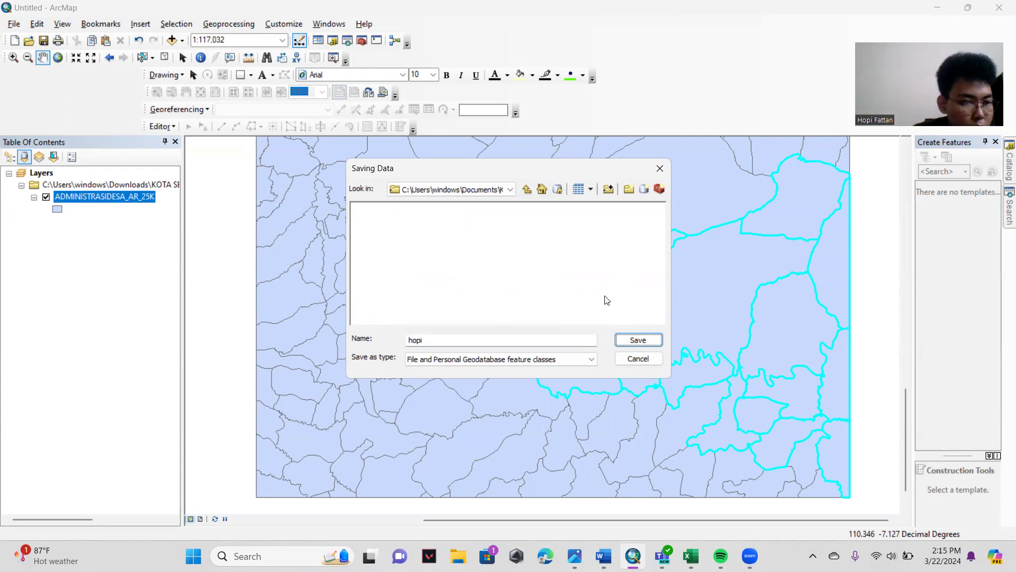
# - Switch the save location to Home - Semester 4\SIG, try saving the feature class there, and close the save dialog
pyautogui.click(495, 192)
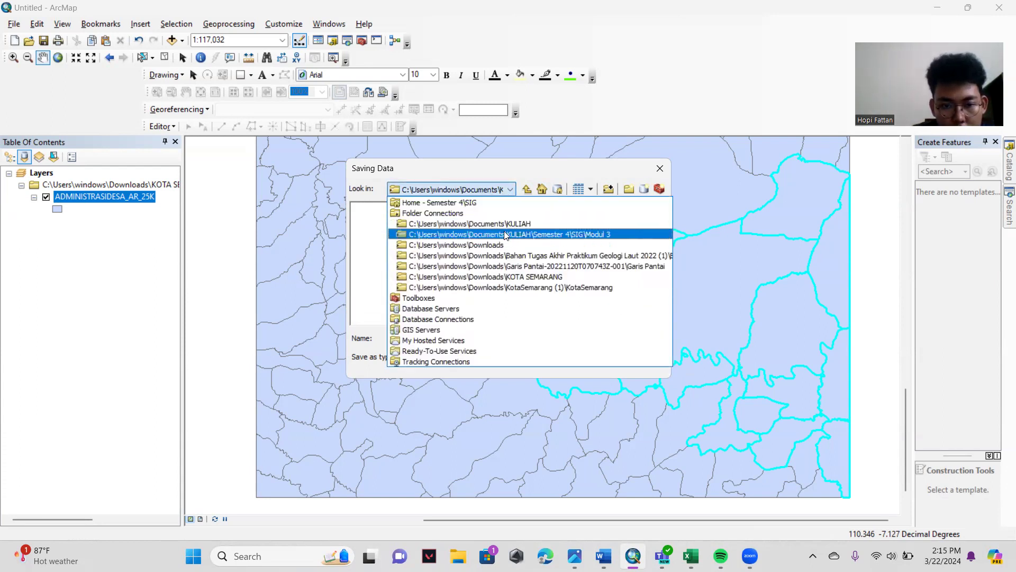
pyautogui.click(440, 202)
pyautogui.click(640, 339)
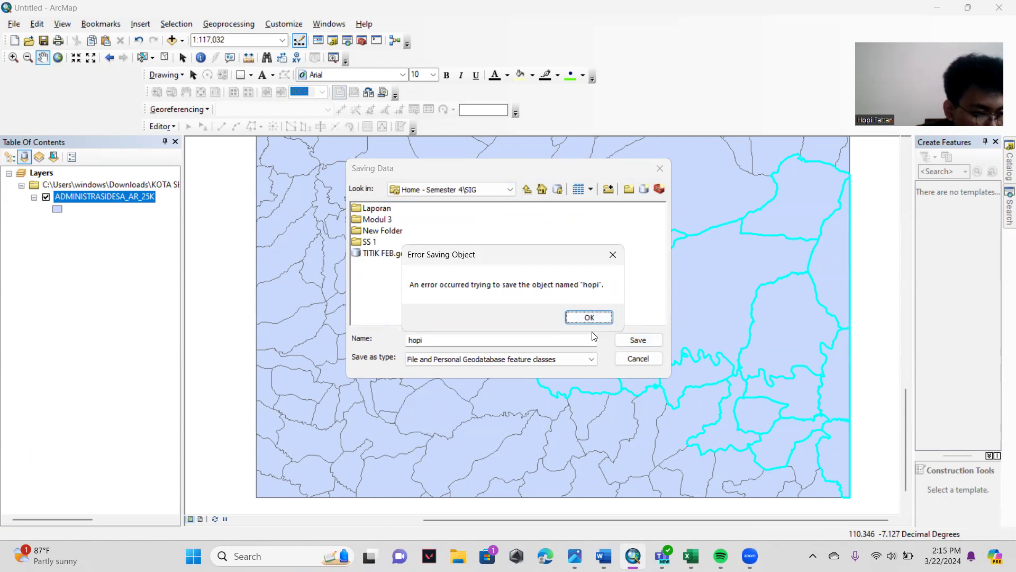
pyautogui.click(599, 318)
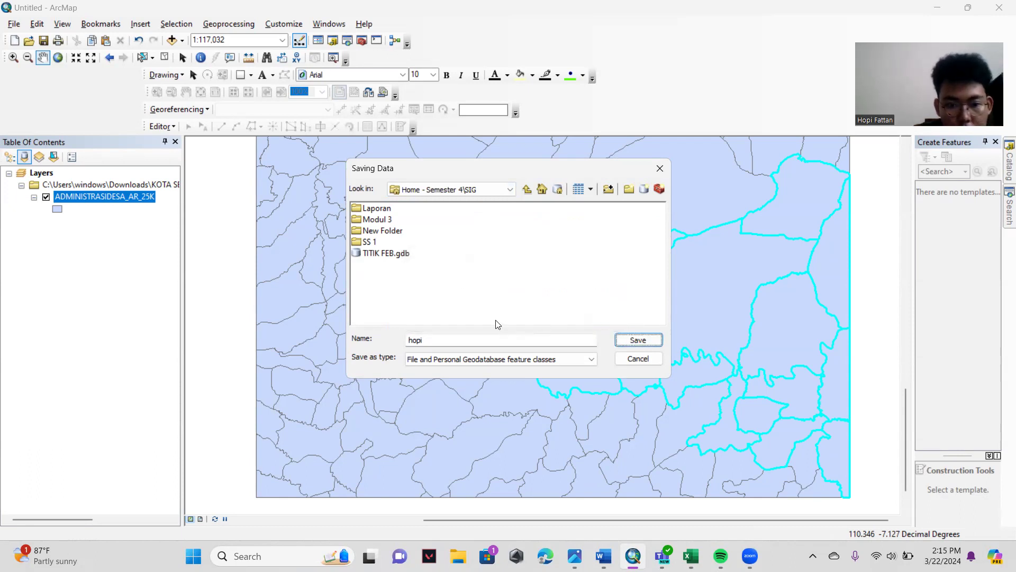
pyautogui.click(660, 168)
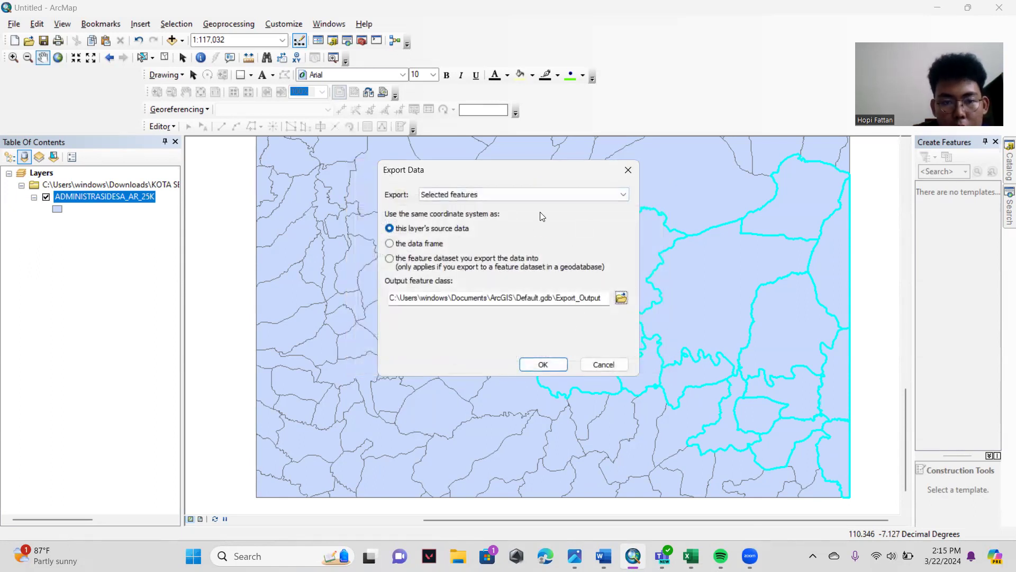
# - Try exporting the selected features to Default.gdb as Export_Output, then shorten the output name to Export and retry
pyautogui.click(547, 367)
pyautogui.click(535, 317)
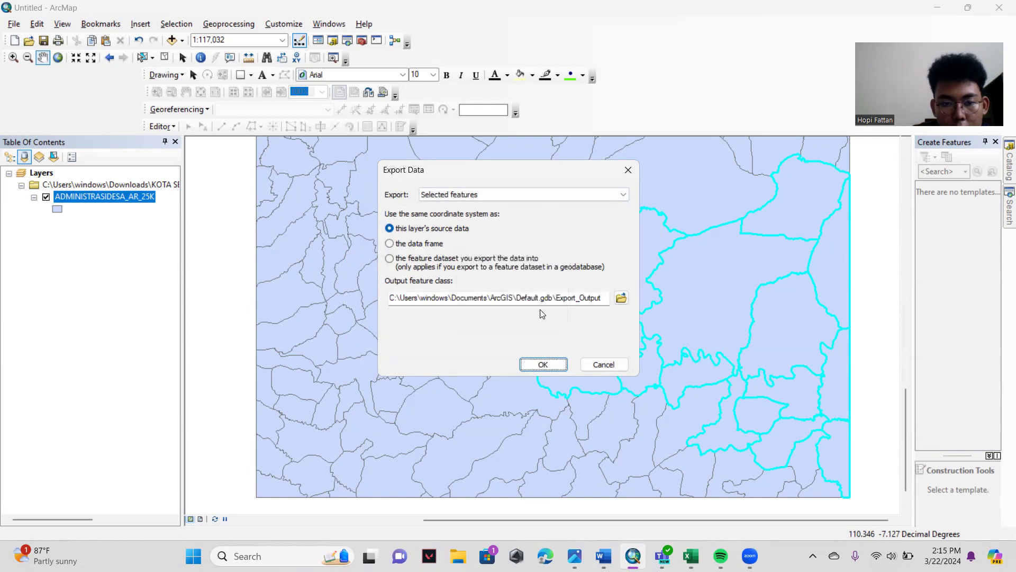
pyautogui.click(606, 299)
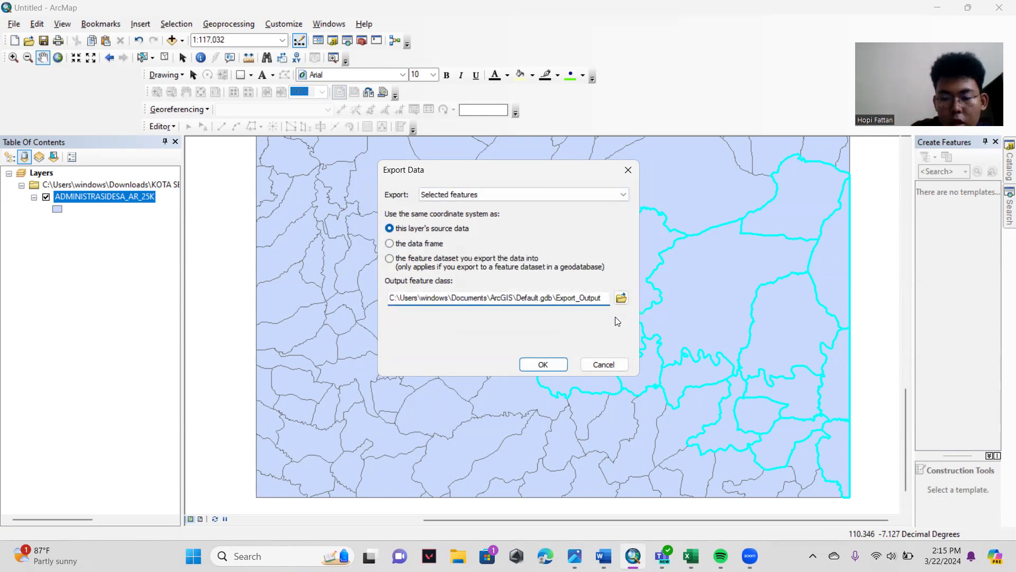
pyautogui.press('BackSpace')
pyautogui.press('BackSpace')
pyautogui.press('BackSpace')
pyautogui.click(544, 360)
pyautogui.click(535, 318)
pyautogui.click(536, 365)
pyautogui.click(535, 318)
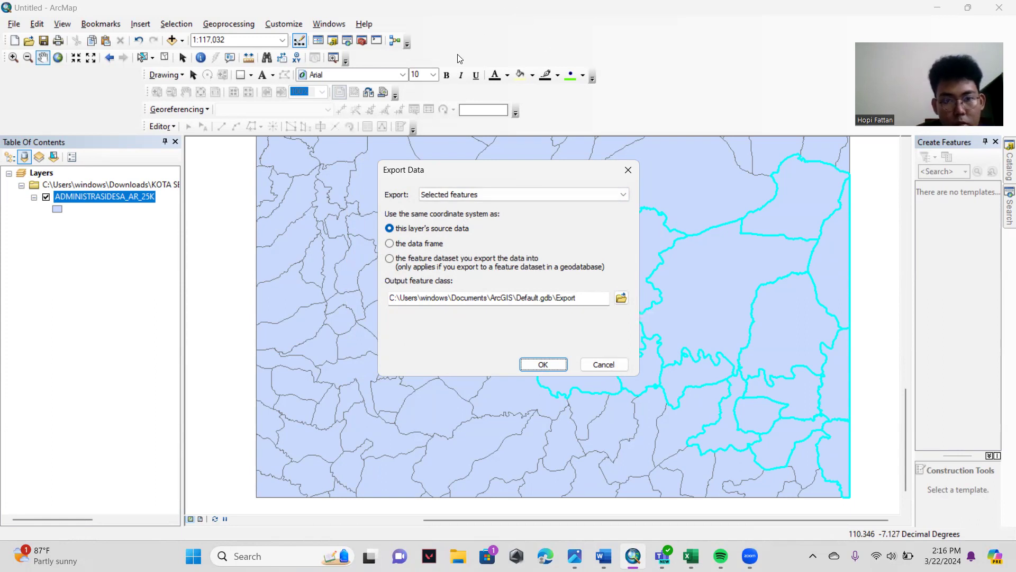
pyautogui.press('super+shift+s')
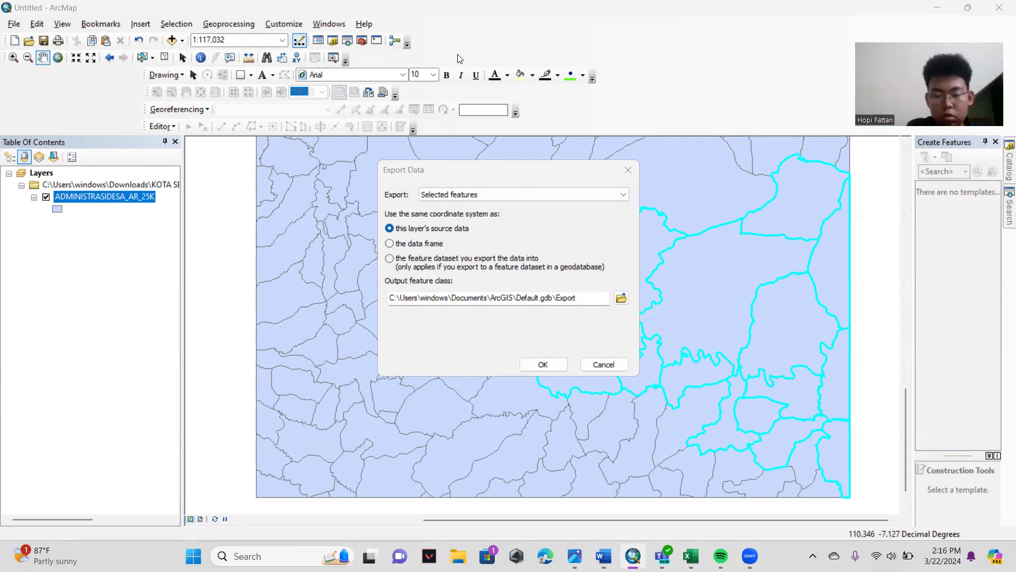
pyautogui.click(553, 192)
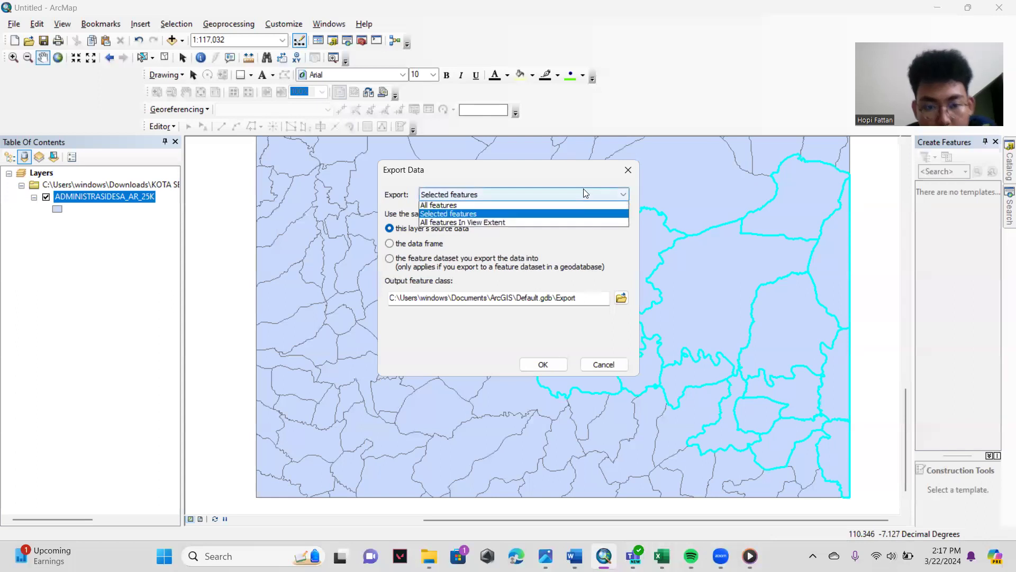
pyautogui.click(561, 191)
# - Name the output ADM_Kedungjati_ followed by the author's full name and number, and try to save it in the Modul 3 folder
pyautogui.click(621, 298)
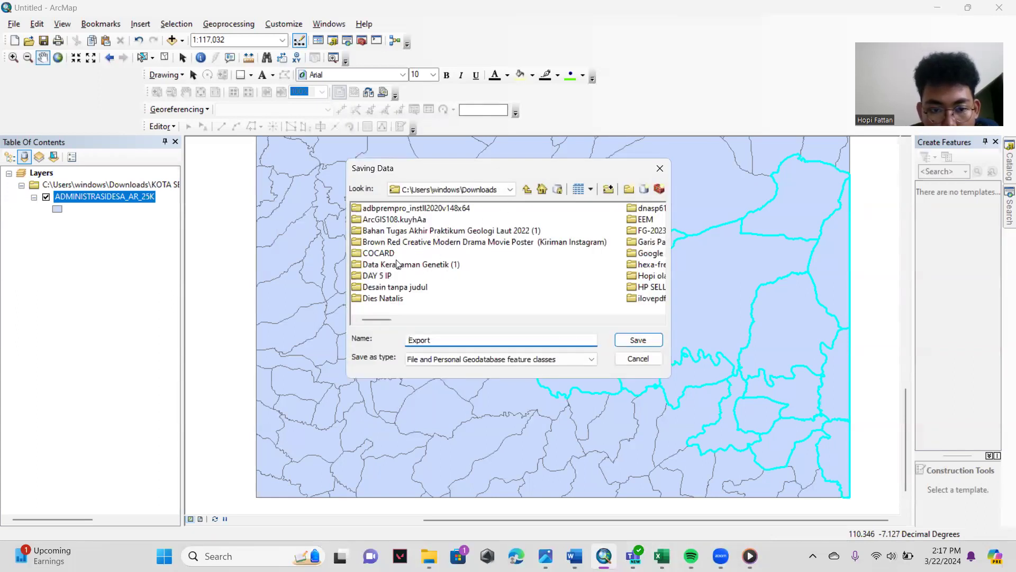
pyautogui.click(510, 191)
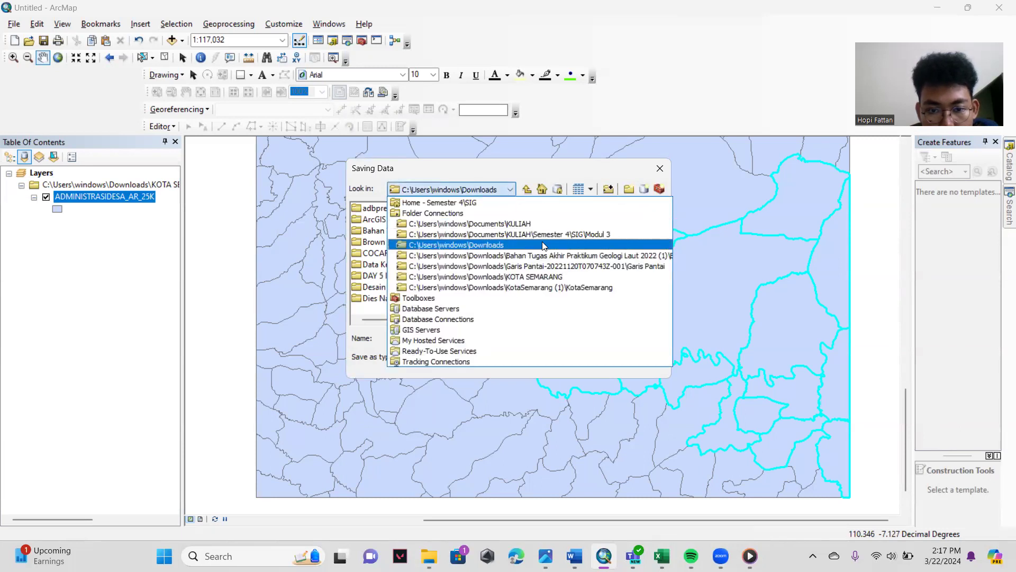
pyautogui.click(606, 237)
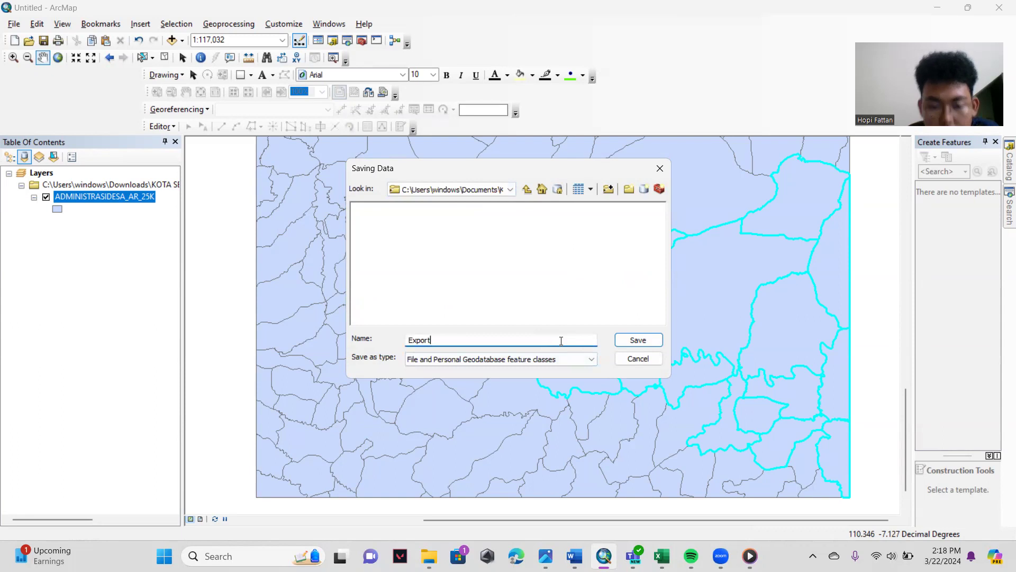
pyautogui.press('BackSpace')
pyautogui.press('BackSpace')
pyautogui.press('BackSpace')
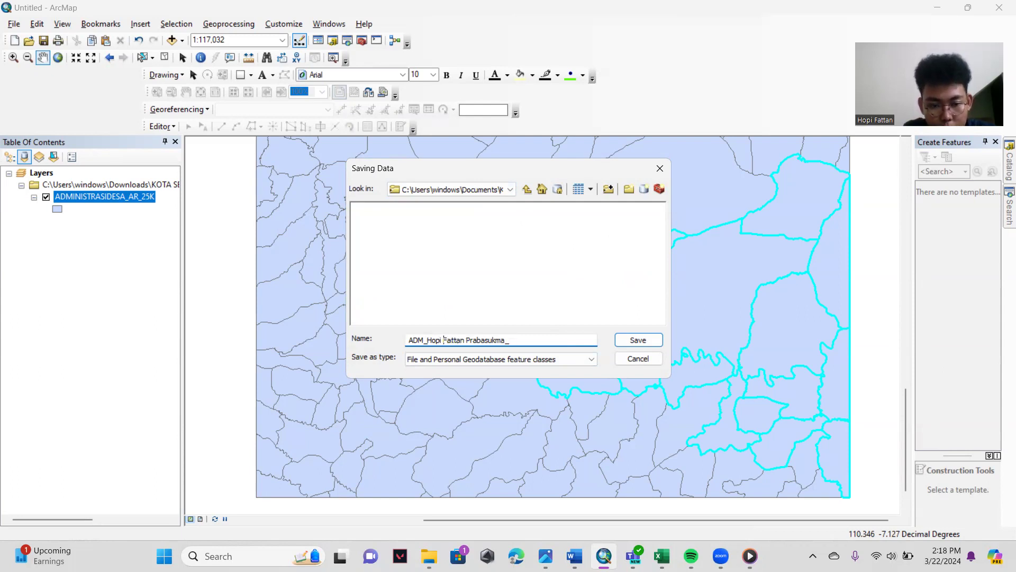
pyautogui.write('Kedungjati')
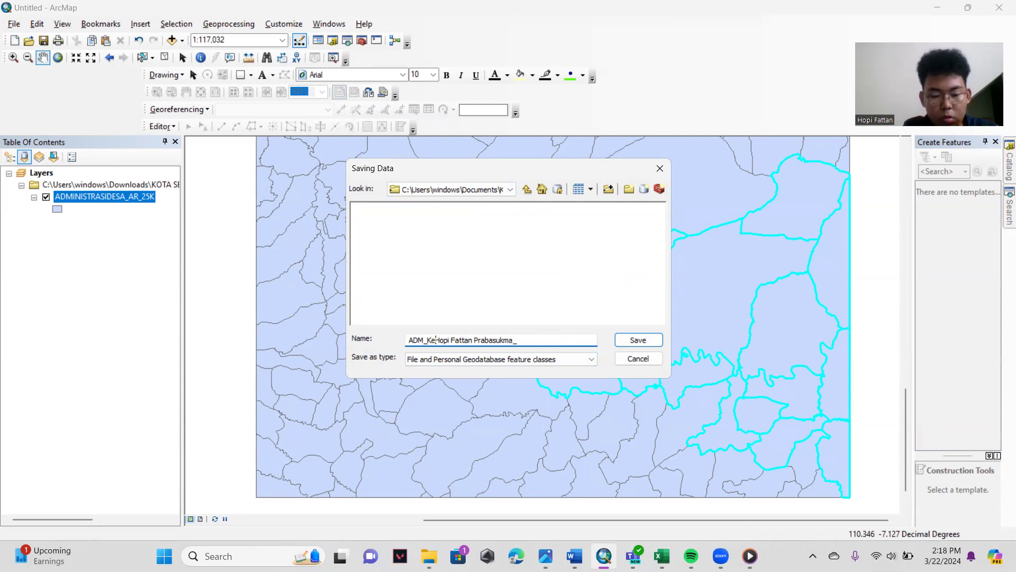
pyautogui.write('_')
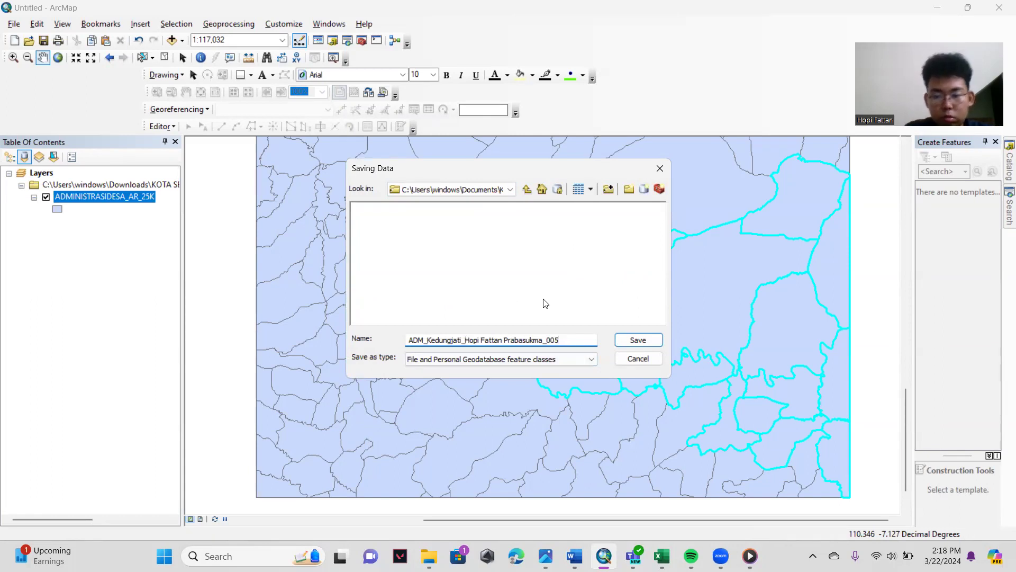
pyautogui.click(637, 340)
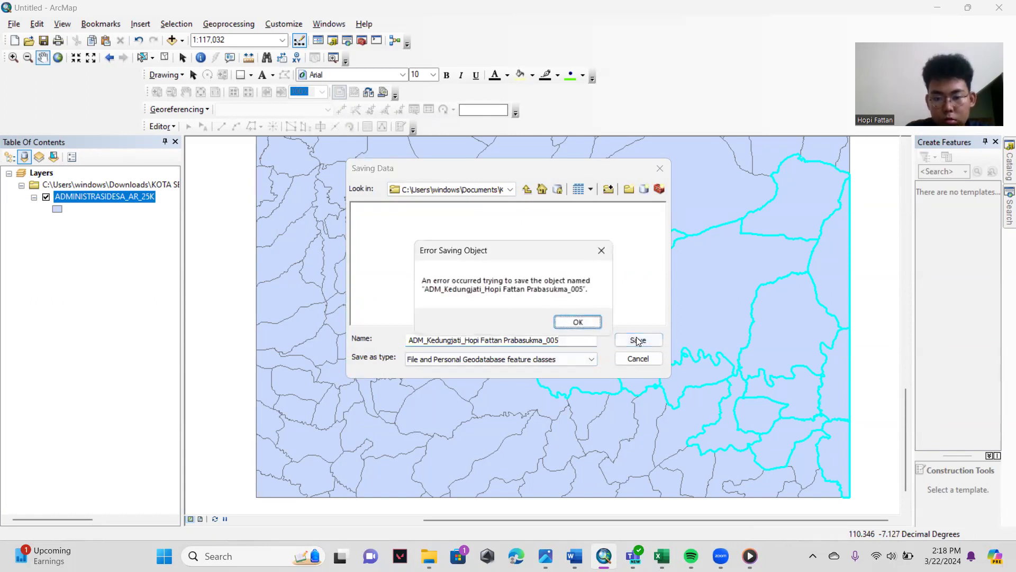
pyautogui.click(577, 321)
# - Switch the save location to the Downloads folder and retry saving the ADM_Kedungjati feature class there
pyautogui.click(510, 190)
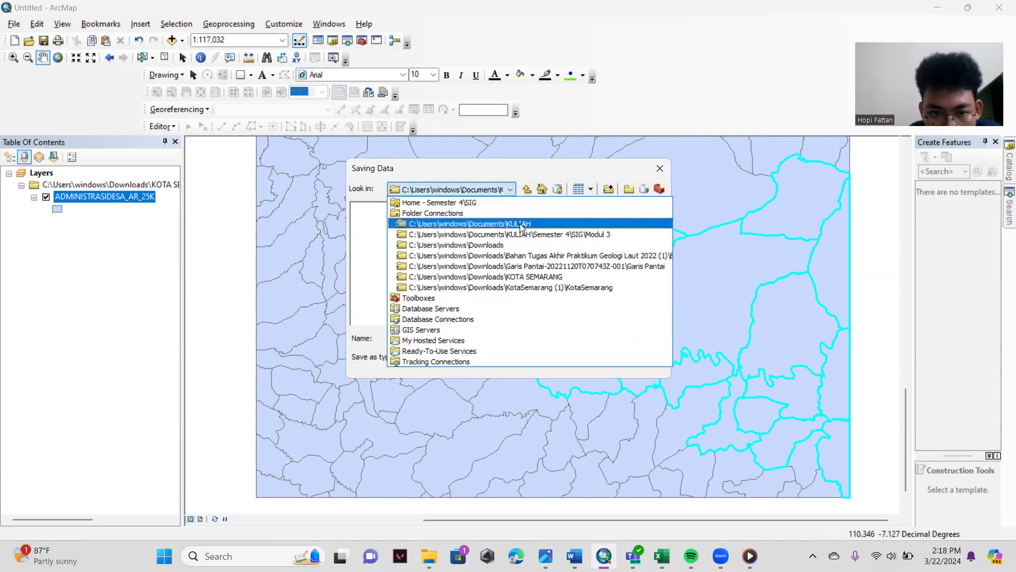
pyautogui.click(500, 245)
pyautogui.click(635, 342)
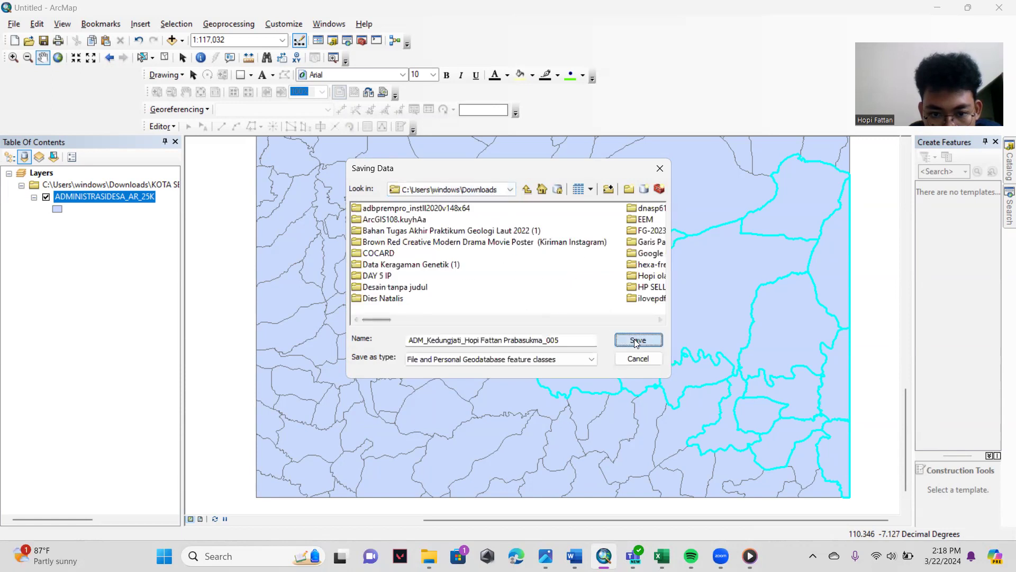
pyautogui.click(581, 322)
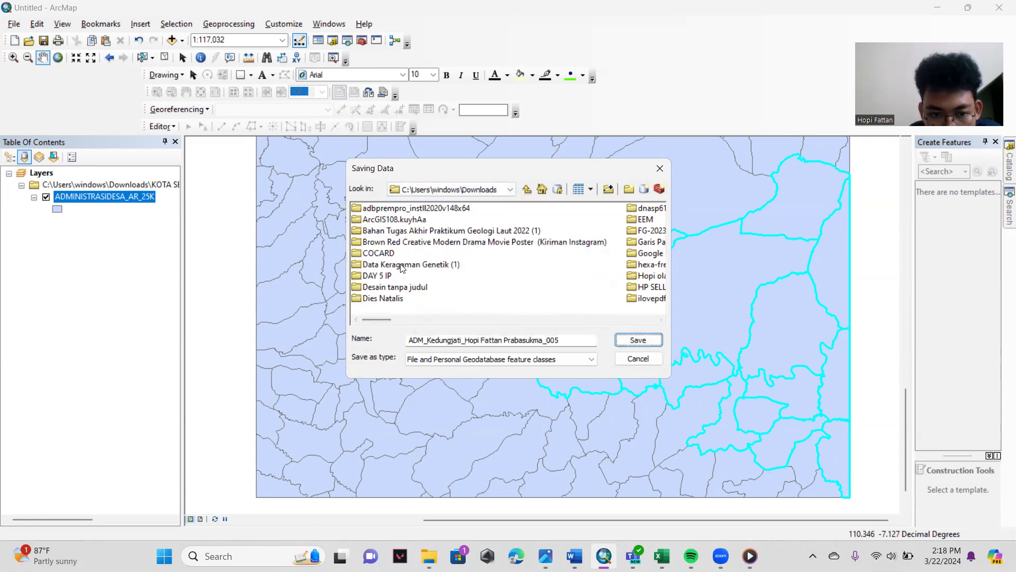
# - Find the KOTA SEMARANG folder inside Downloads and try to save the ADM_Kedungjati feature class there
pyautogui.scroll(-1, 407, 258)
pyautogui.scroll(-5, 411, 256)
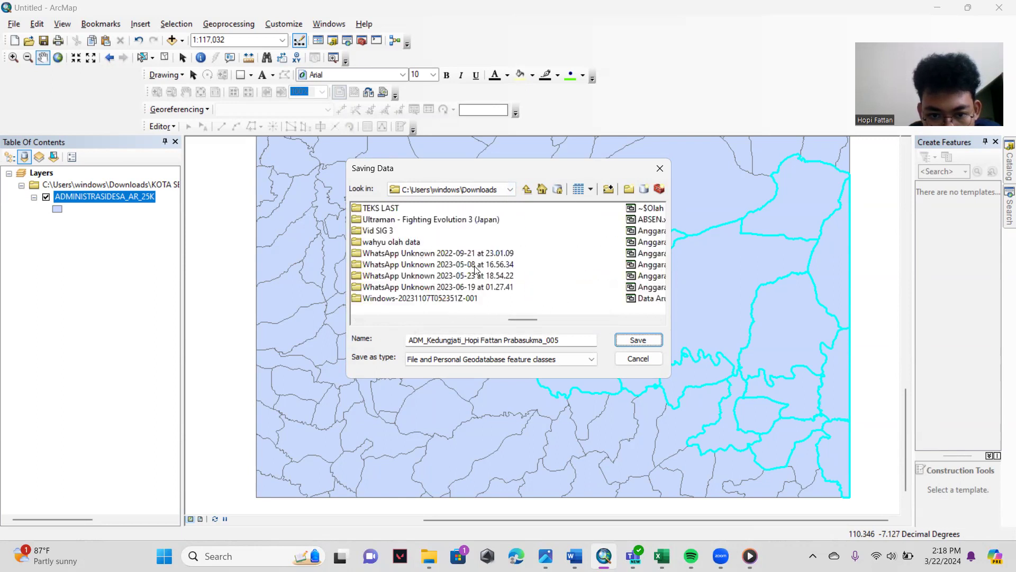
pyautogui.scroll(1, 475, 268)
pyautogui.scroll(1, 476, 267)
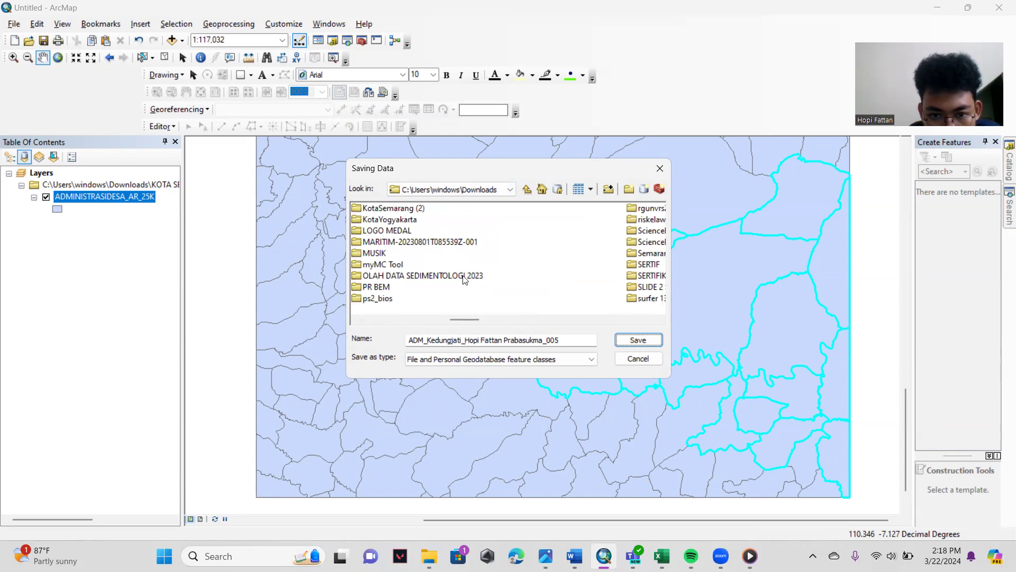
pyautogui.scroll(1, 464, 279)
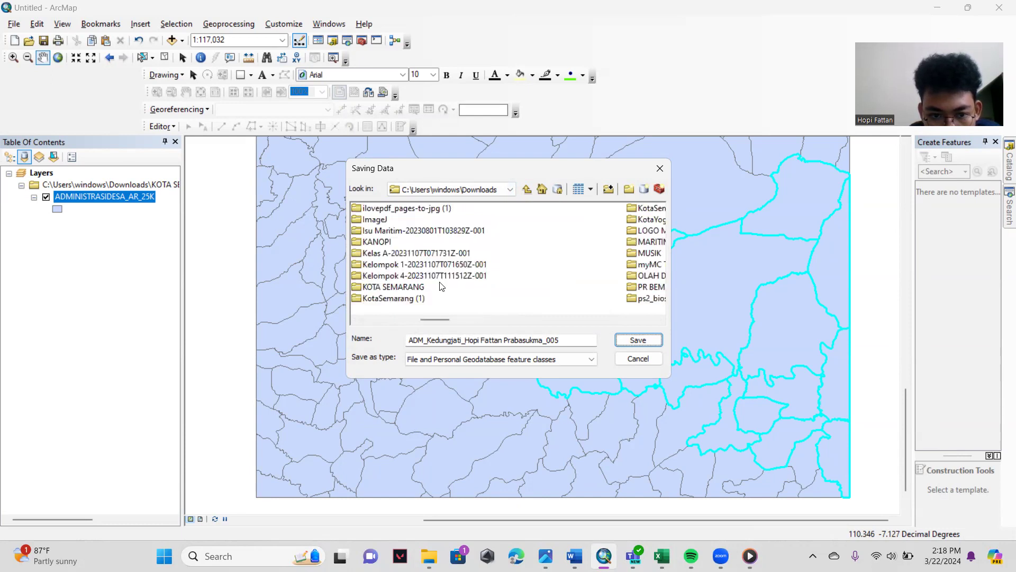
pyautogui.click(393, 287)
pyautogui.click(620, 344)
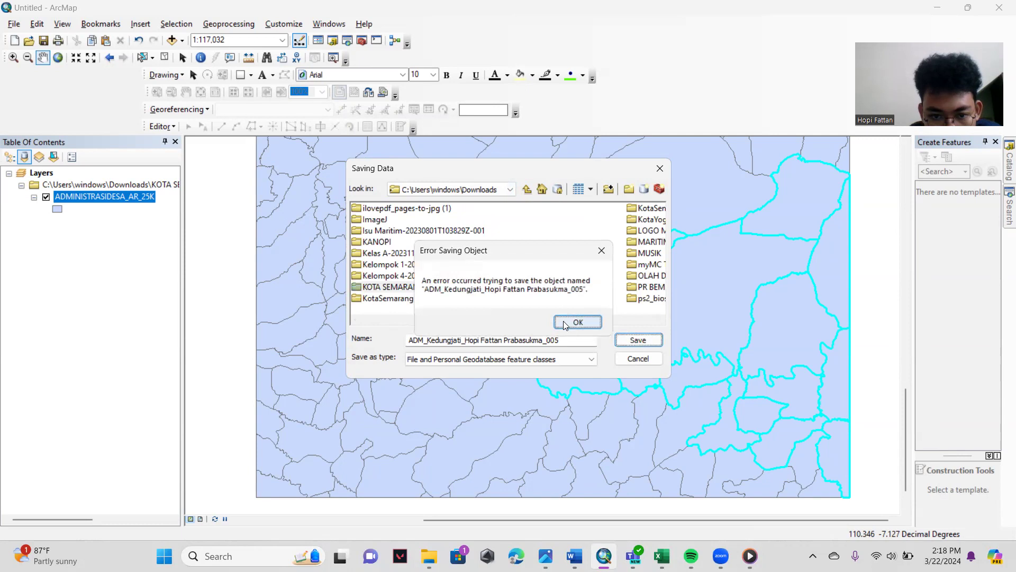
pyautogui.click(567, 321)
pyautogui.click(636, 340)
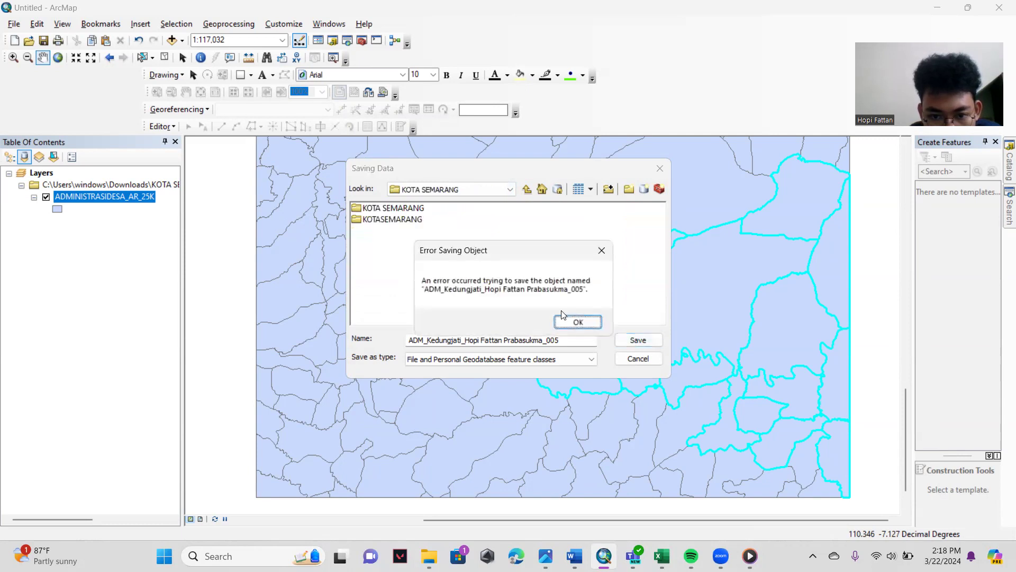
# - Check the available save types, retry saving in the KOTA SEMARANG folder as a geodatabase feature class, and cancel the save dialog
pyautogui.click(575, 320)
pyautogui.click(580, 360)
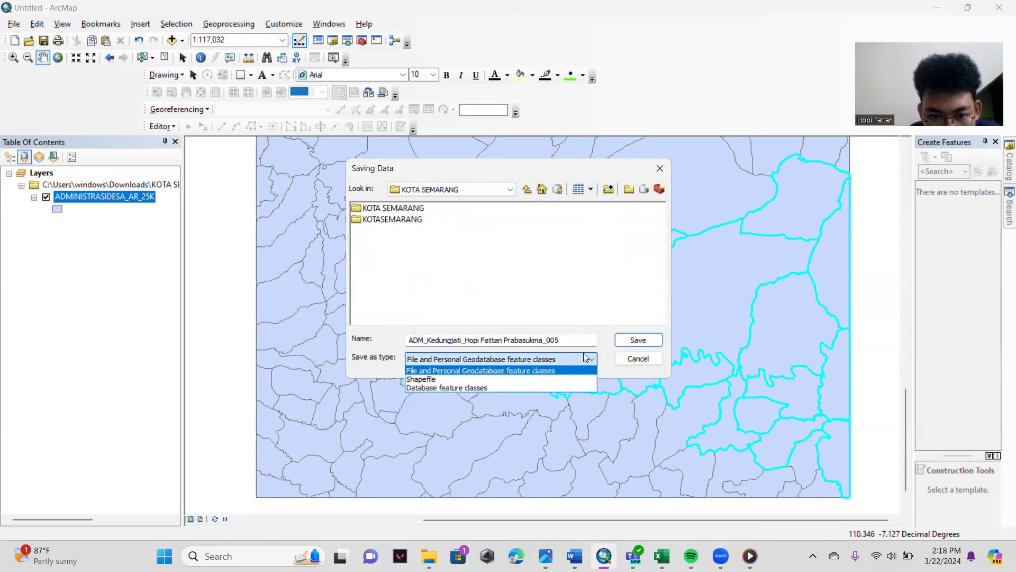
pyautogui.click(558, 360)
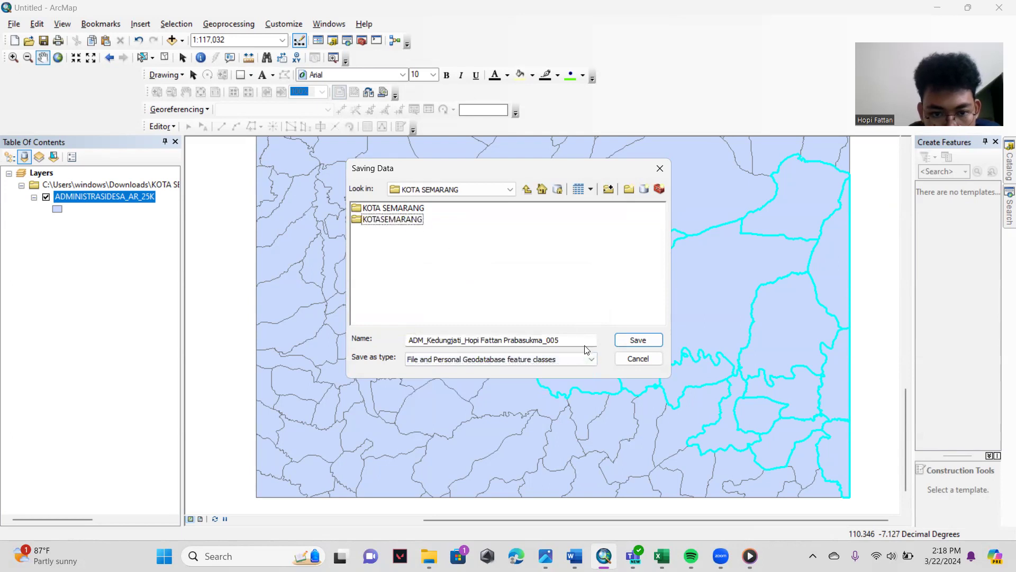
pyautogui.click(633, 347)
pyautogui.click(577, 321)
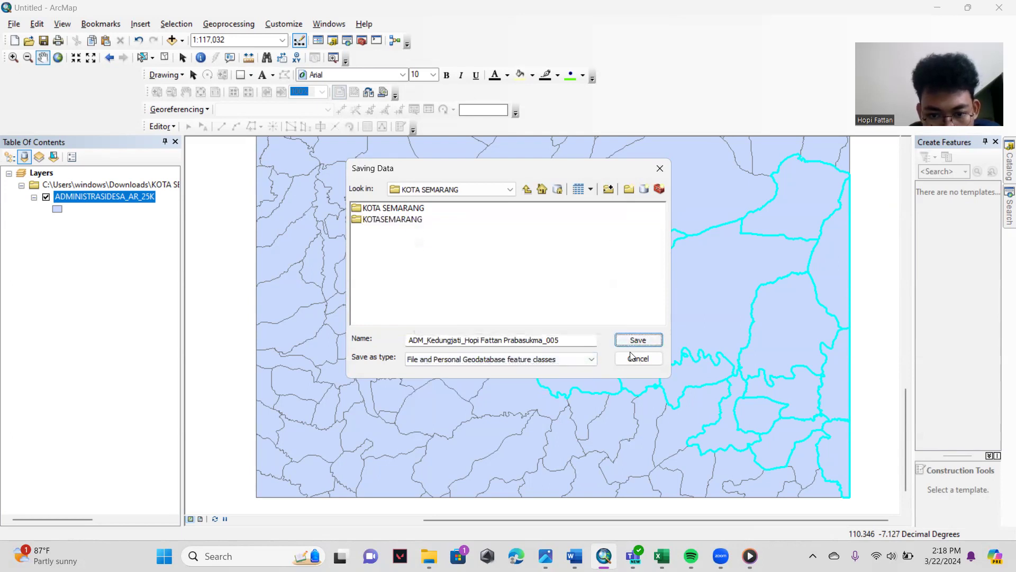
pyautogui.click(638, 359)
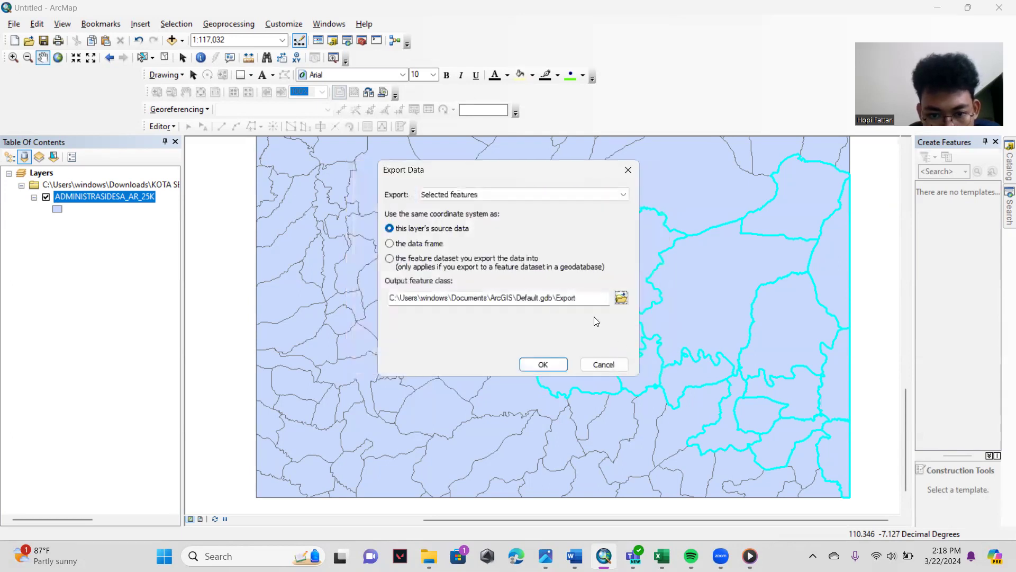
pyautogui.click(611, 198)
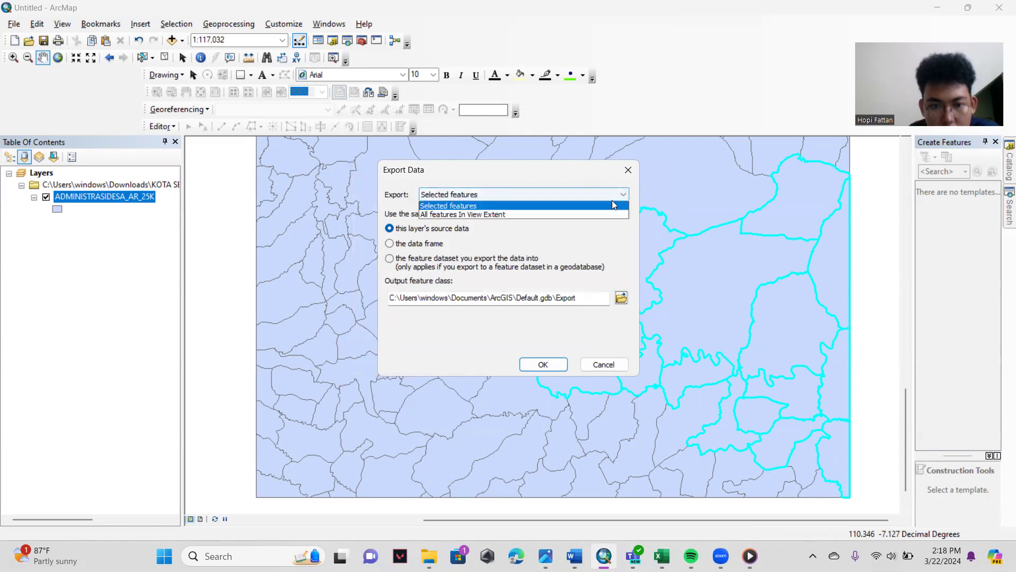
pyautogui.click(606, 254)
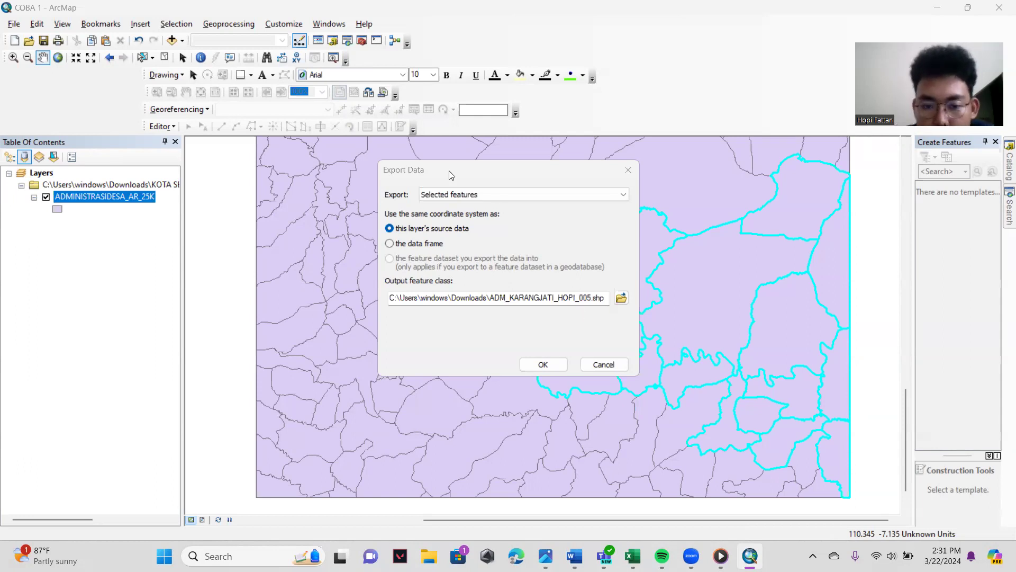
# - Change the district in the output shapefile name to KEDUNGJATI and export the selected features to Downloads, adding the result as a map layer
pyautogui.click(478, 316)
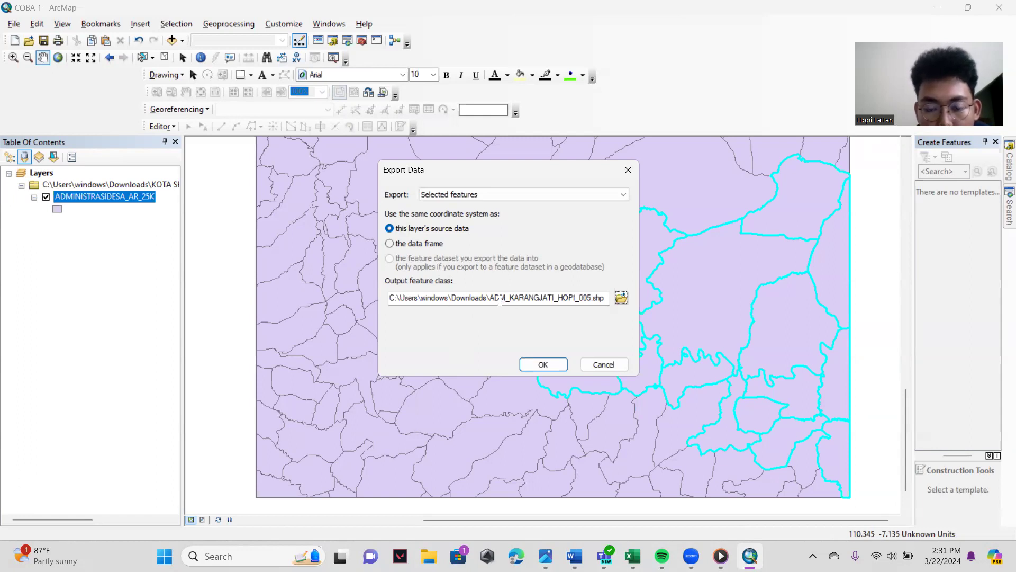
pyautogui.click(538, 300)
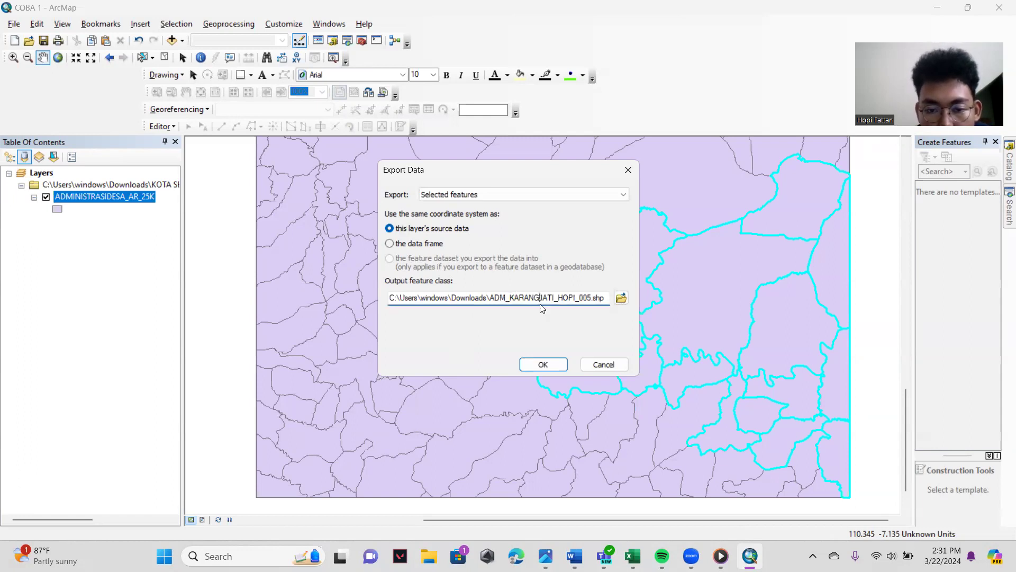
pyautogui.press('BackSpace')
pyautogui.press('BackSpace')
pyautogui.press('BackSpace')
pyautogui.press('BackSpace')
pyautogui.press('BackSpace')
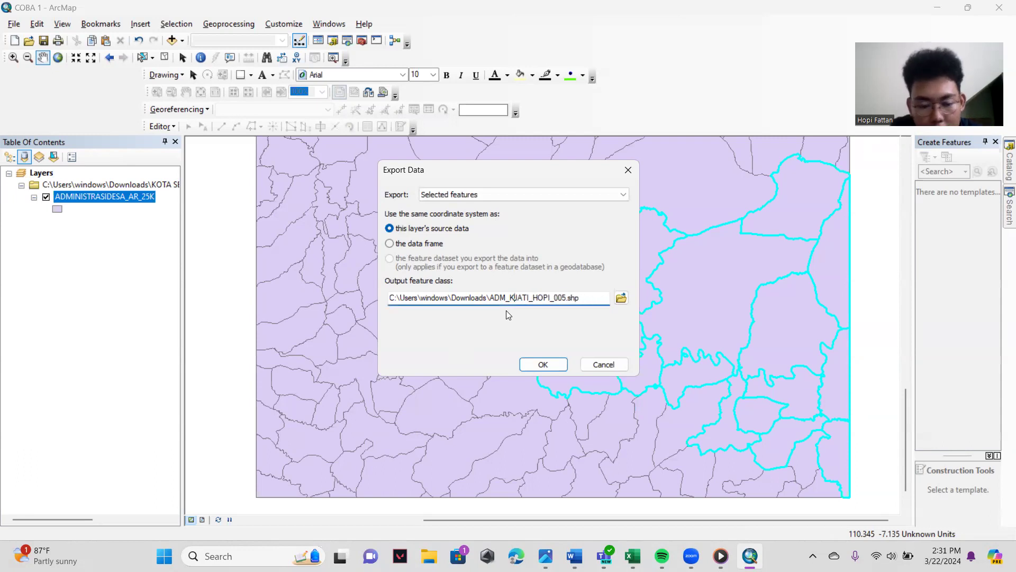
pyautogui.write('EDUNG')
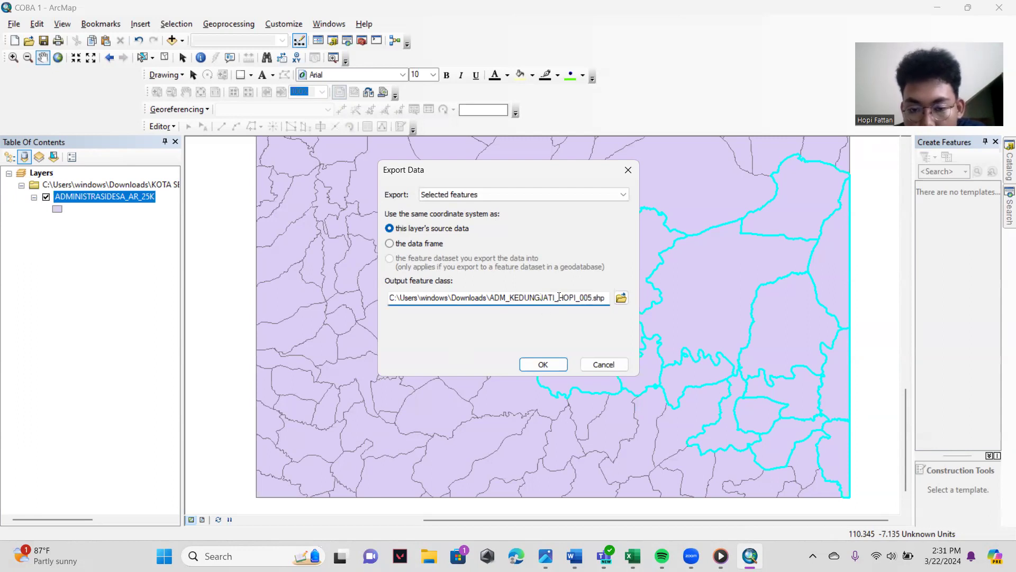
pyautogui.click(543, 365)
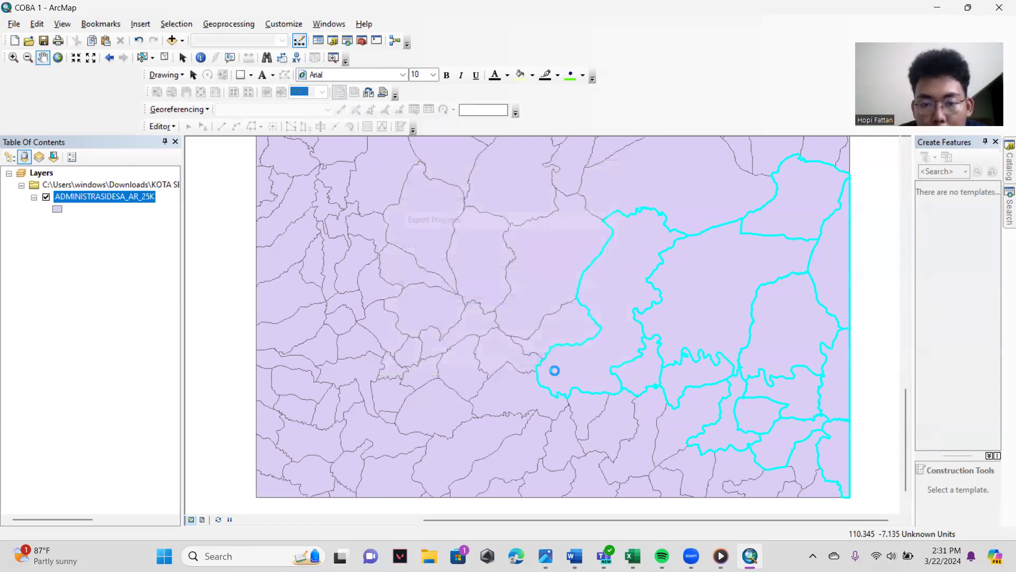
pyautogui.click(558, 324)
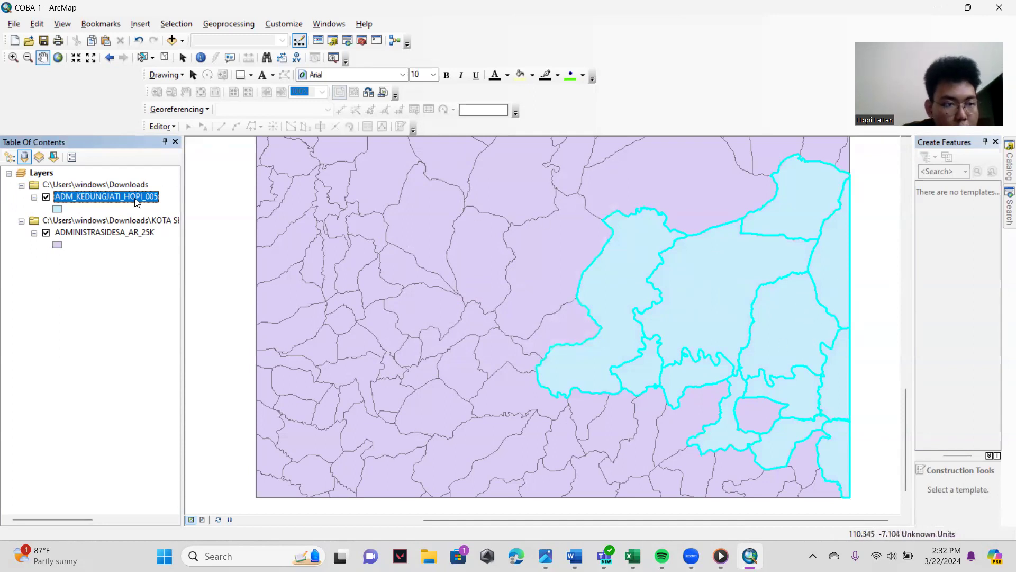
# - Hide the ADMINISTRASIDESA_AR_25K layer on the map
pyautogui.click(46, 232)
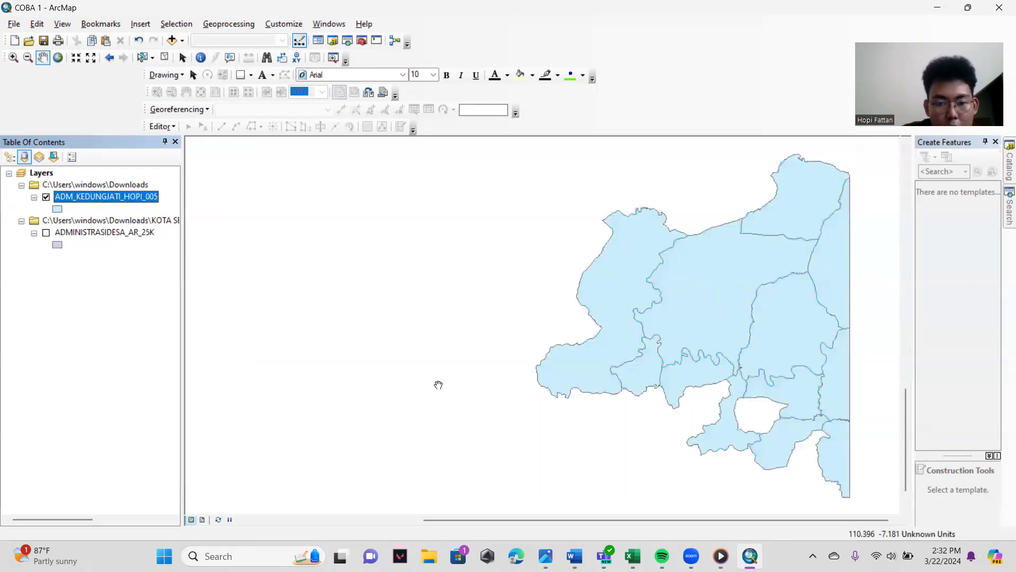
pyautogui.moveTo(533, 522); pyautogui.dragTo(591, 521)
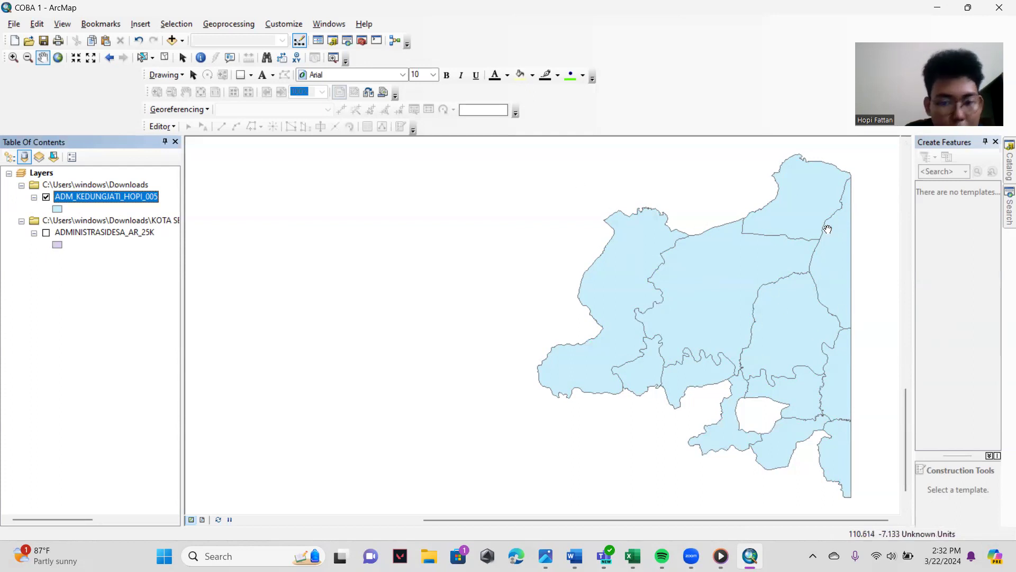
pyautogui.rightClick(82, 199)
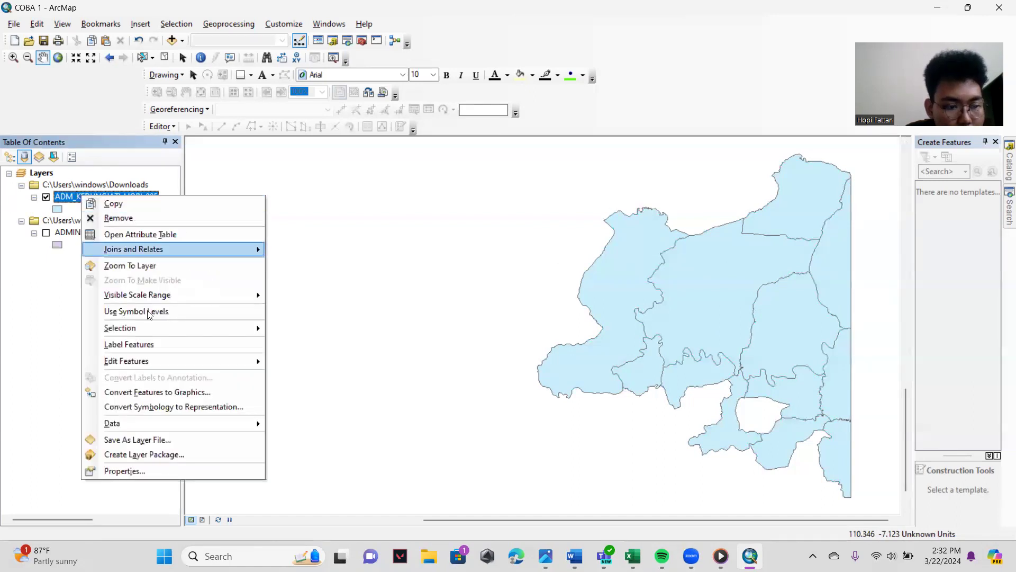
pyautogui.click(46, 446)
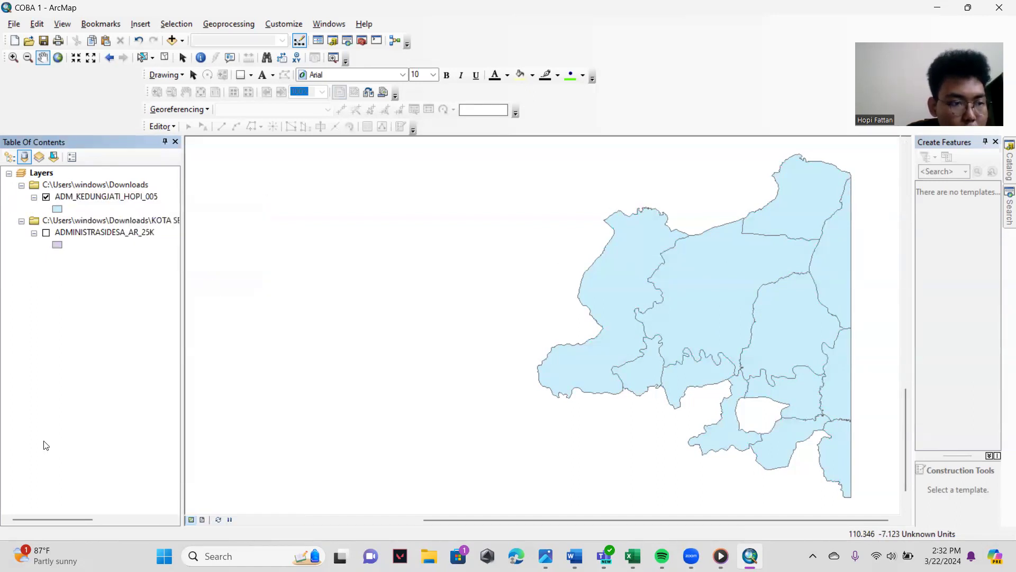
# - Turn on feature labels in the exported Kedungjati layer's properties and use NAMOBJ as the label field
pyautogui.rightClick(82, 198)
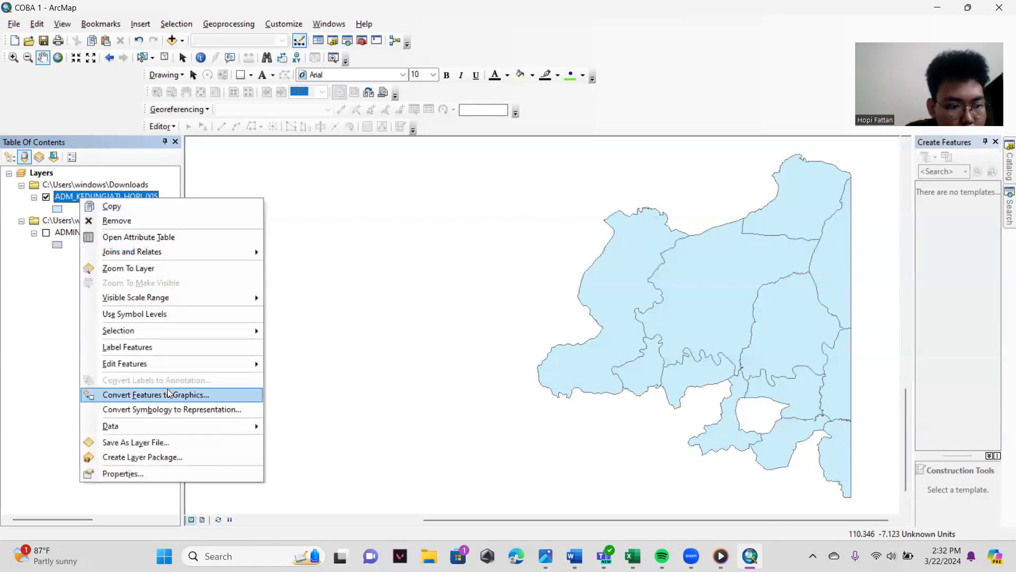
pyautogui.moveTo(184, 427)
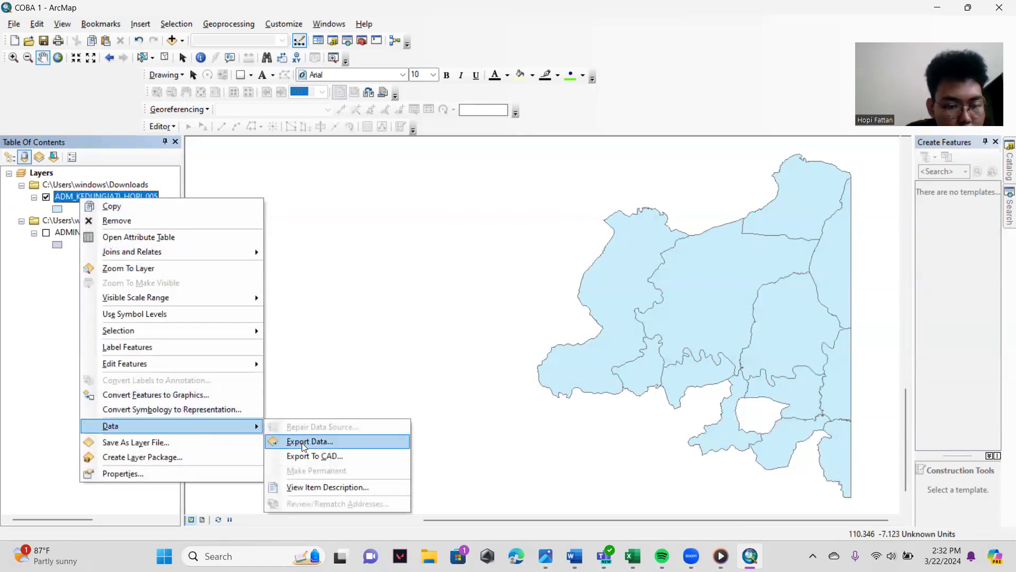
pyautogui.click(163, 473)
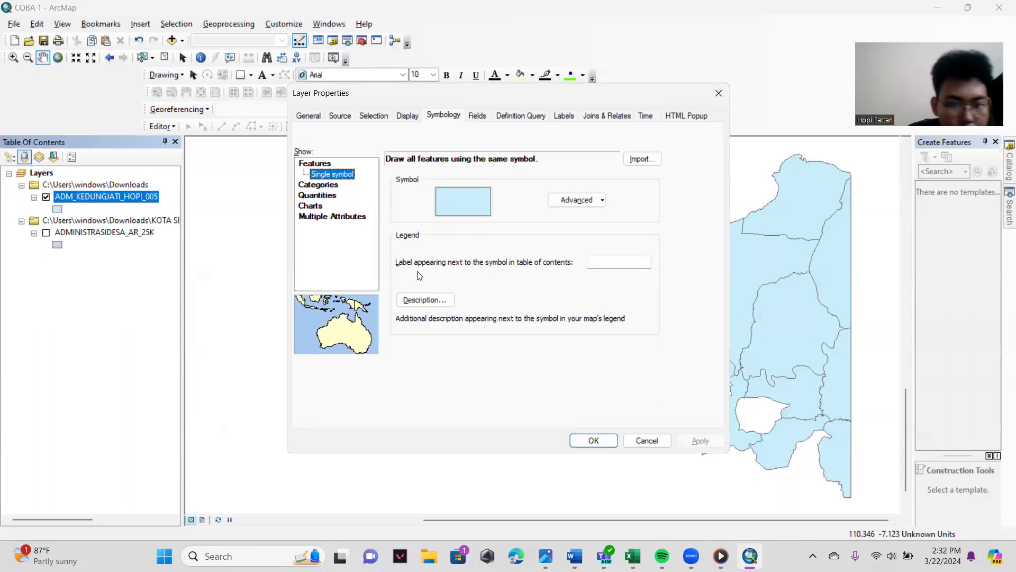
pyautogui.click(563, 117)
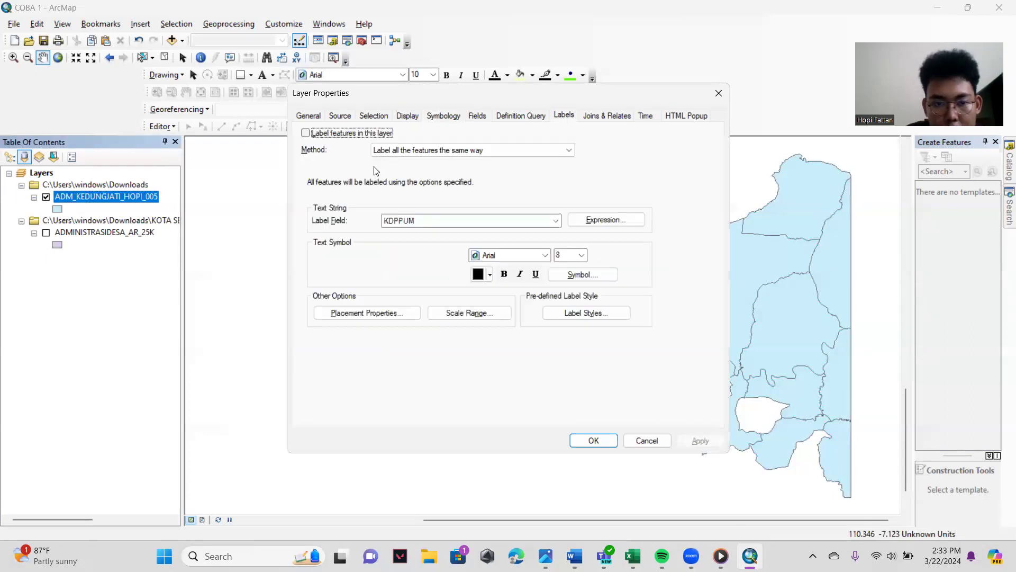
pyautogui.click(305, 133)
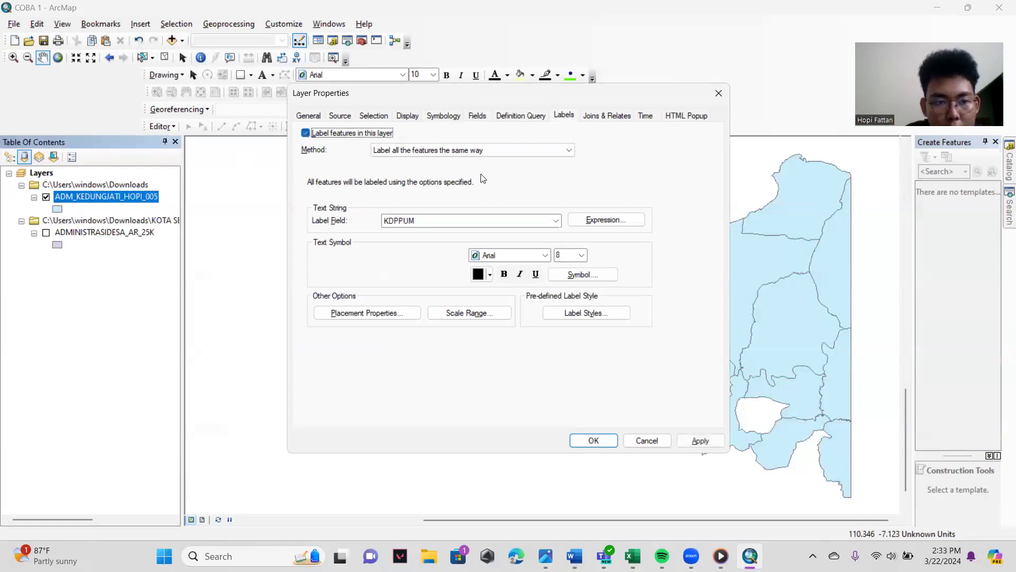
pyautogui.click(555, 222)
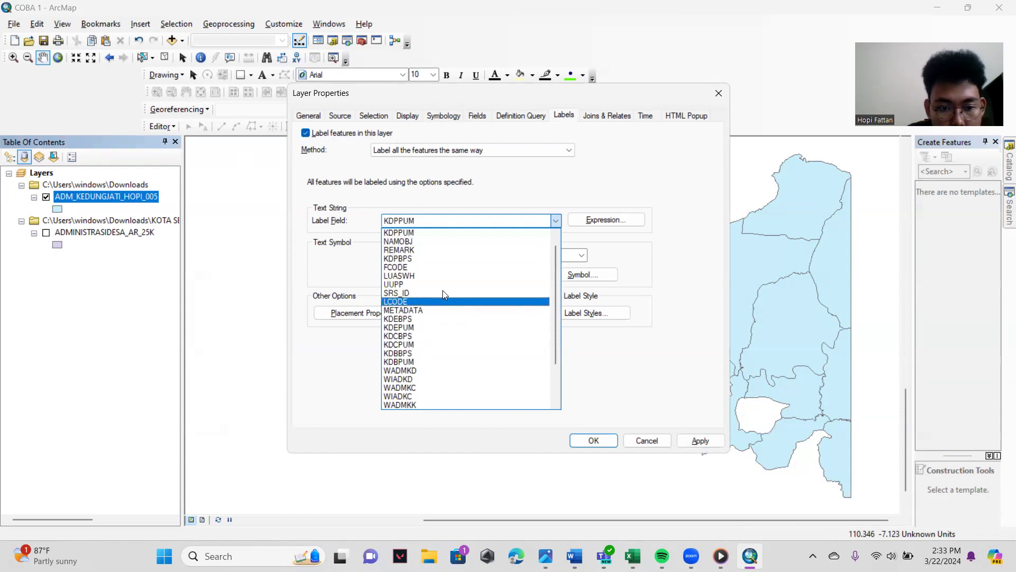
pyautogui.scroll(1, 454, 296)
pyautogui.scroll(-3, 459, 318)
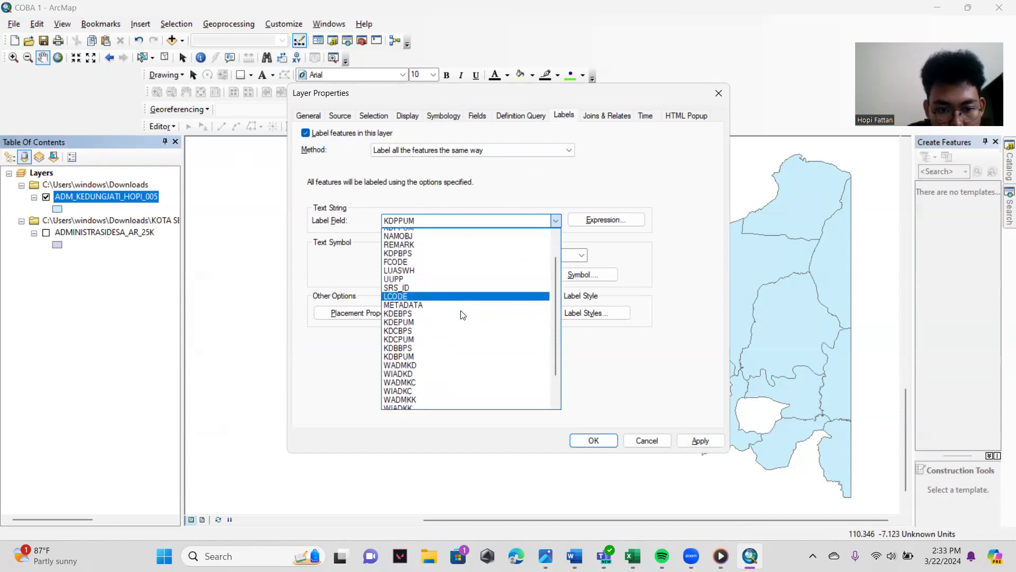
pyautogui.scroll(2, 459, 320)
pyautogui.click(468, 254)
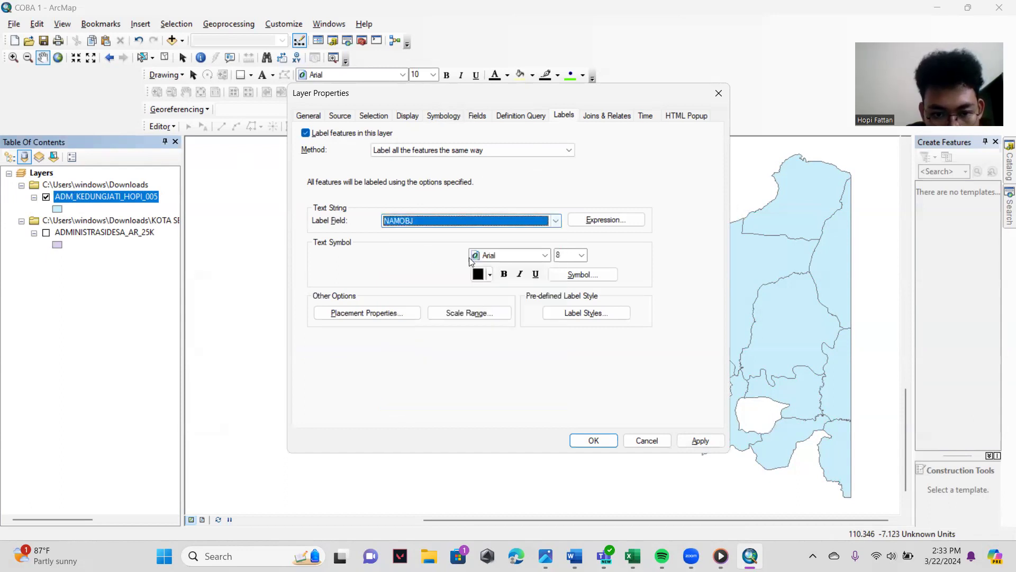
# - Set the label text to Times New Roman, size 12, and apply the layer properties
pyautogui.click(540, 256)
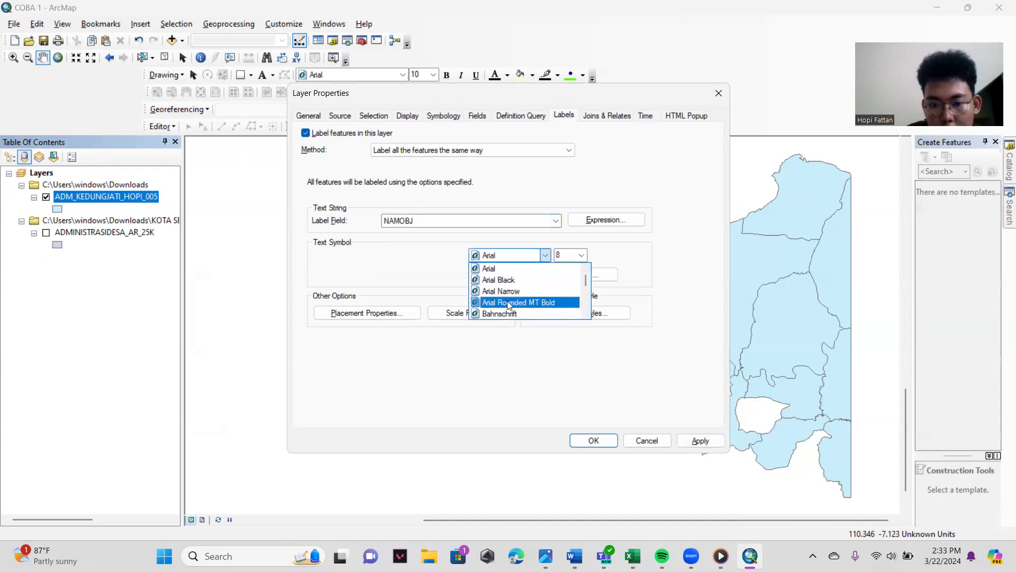
pyautogui.click(504, 259)
pyautogui.write('Times New Roman')
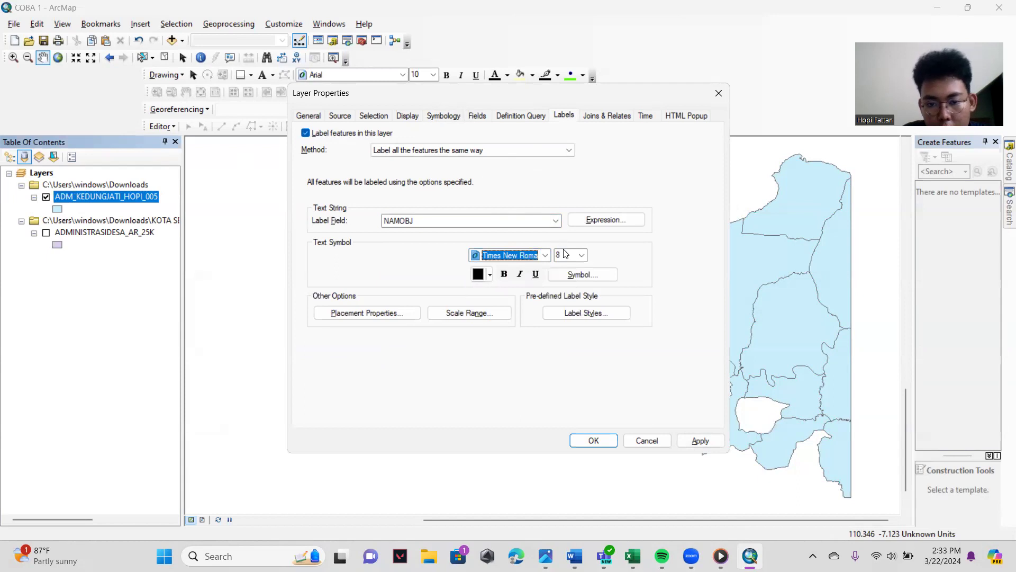
pyautogui.click(566, 255)
pyautogui.click(570, 301)
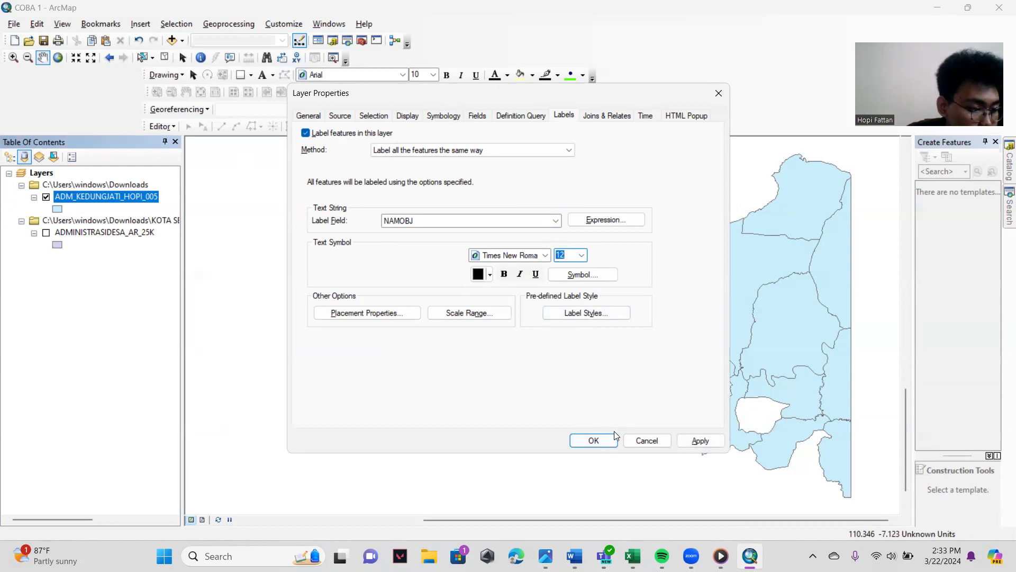
pyautogui.click(593, 441)
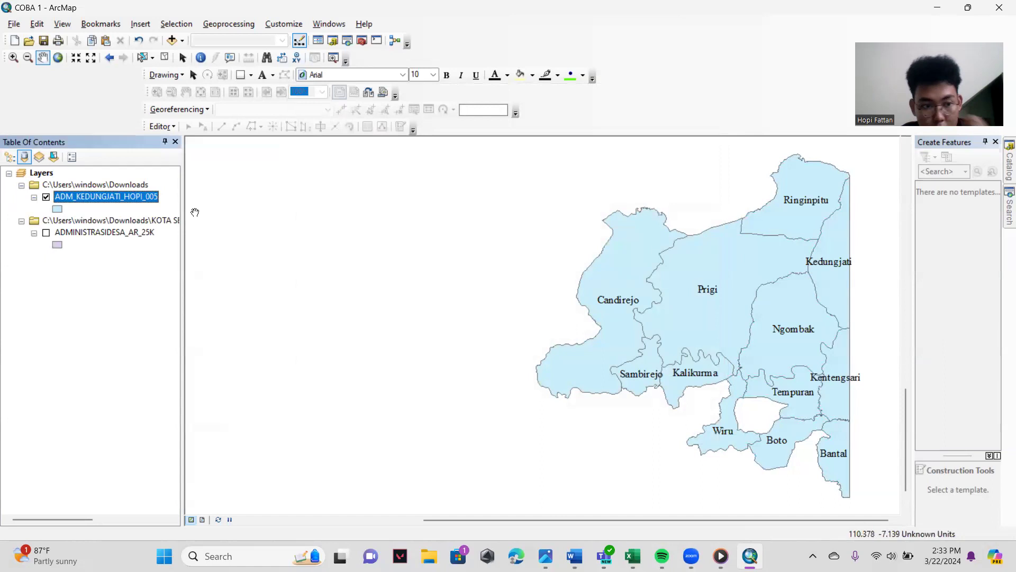
# - Zoom in to the extent of the labelled Kedungjati village polygons
pyautogui.click(14, 57)
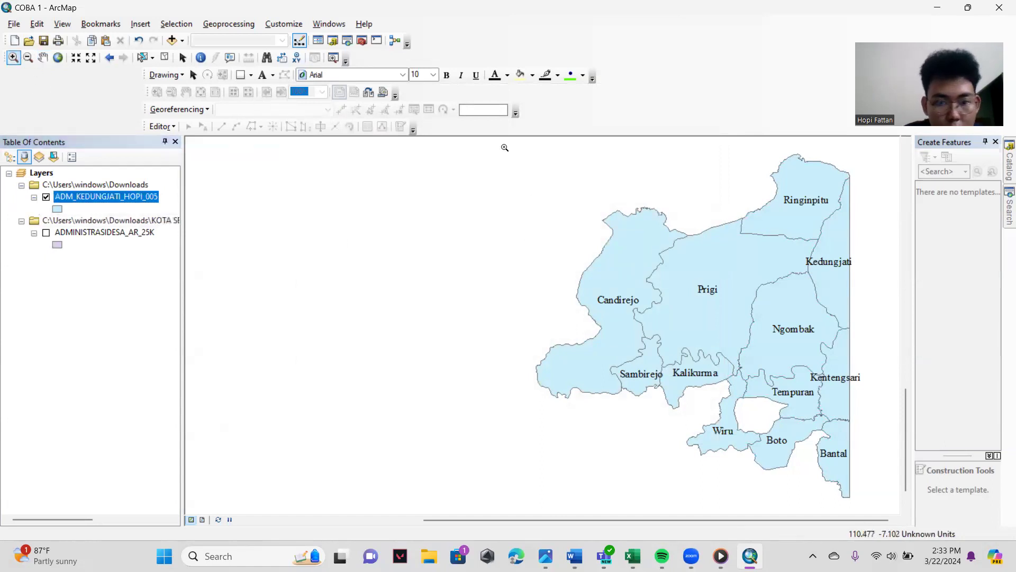
pyautogui.moveTo(568, 153); pyautogui.dragTo(865, 484)
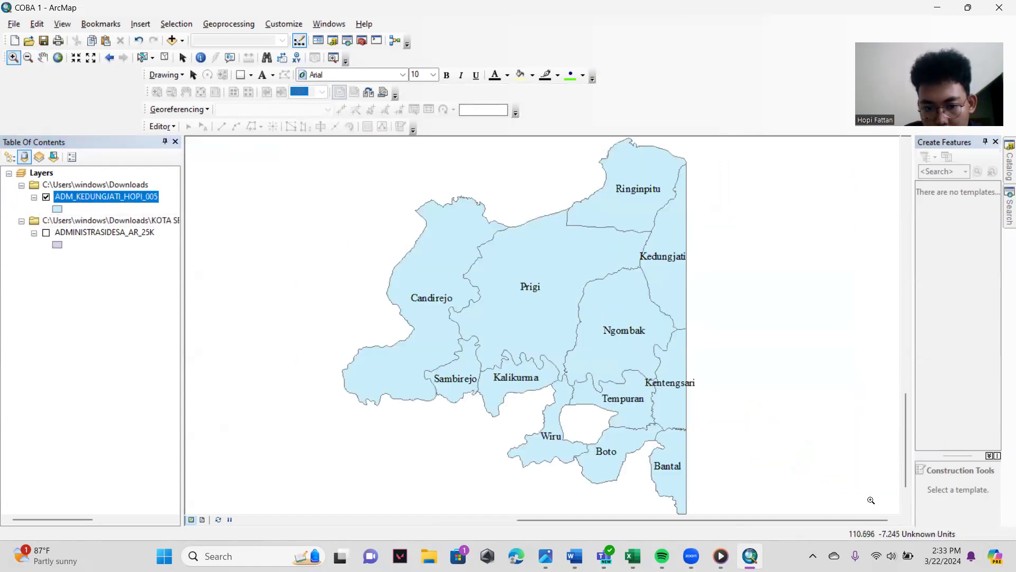
# - Set the Kedungjati layer's label text size to 8 and confirm the layer properties
pyautogui.rightClick(71, 196)
pyautogui.click(117, 471)
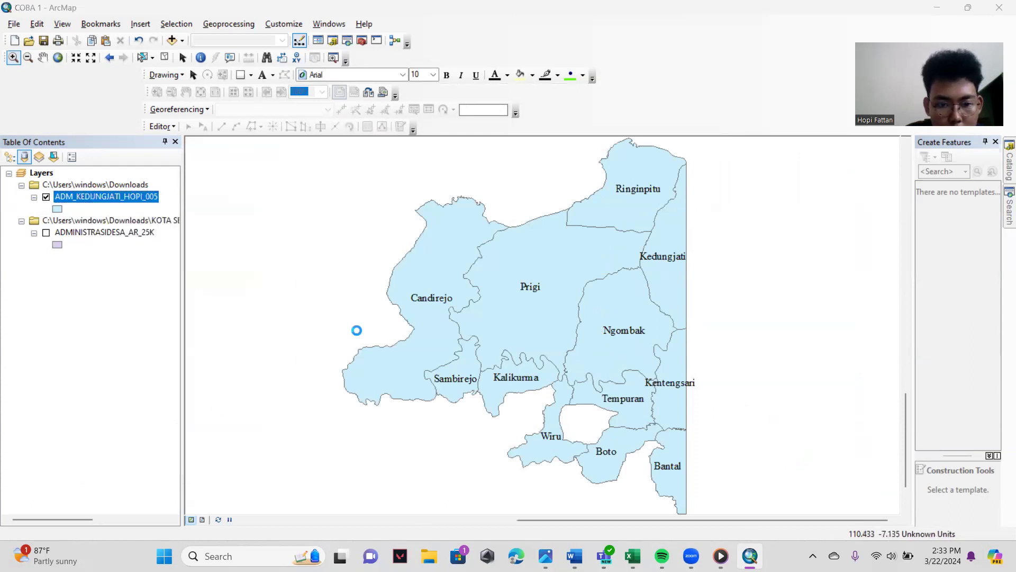
pyautogui.click(580, 281)
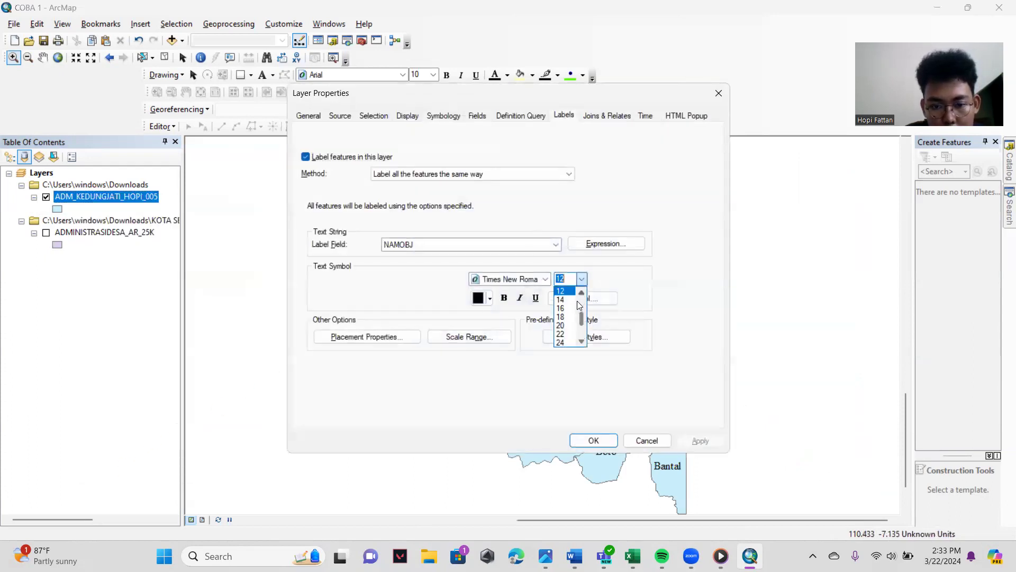
pyautogui.click(564, 317)
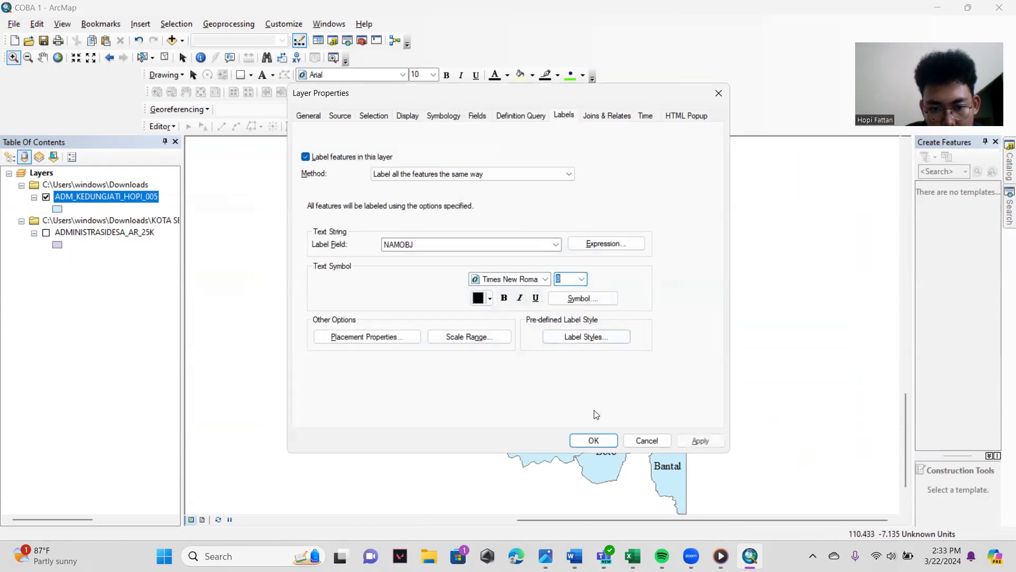
pyautogui.click(593, 441)
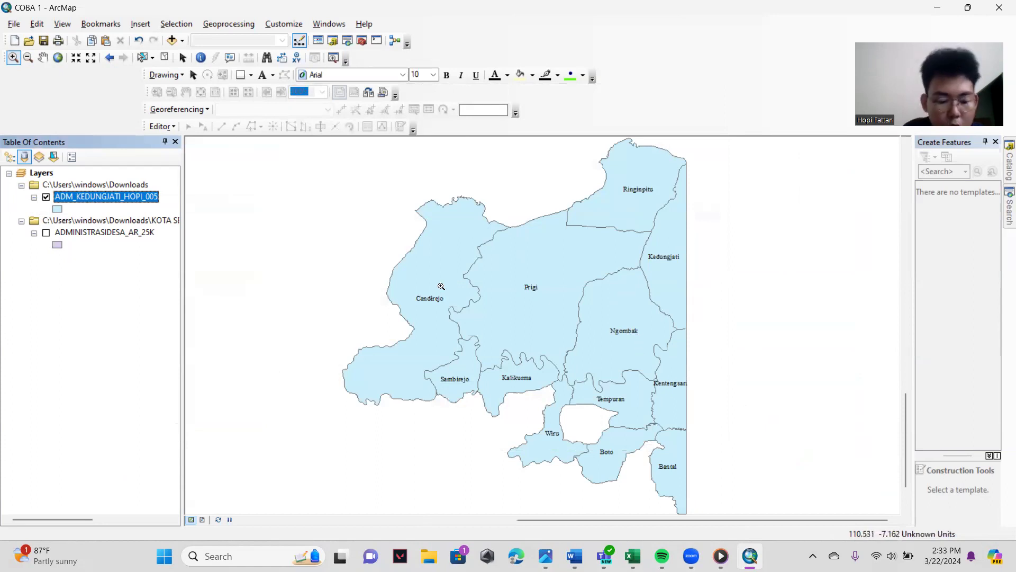
# - Return the Kedungjati layer's label text size to 12 and confirm the layer properties
pyautogui.rightClick(93, 200)
pyautogui.click(146, 470)
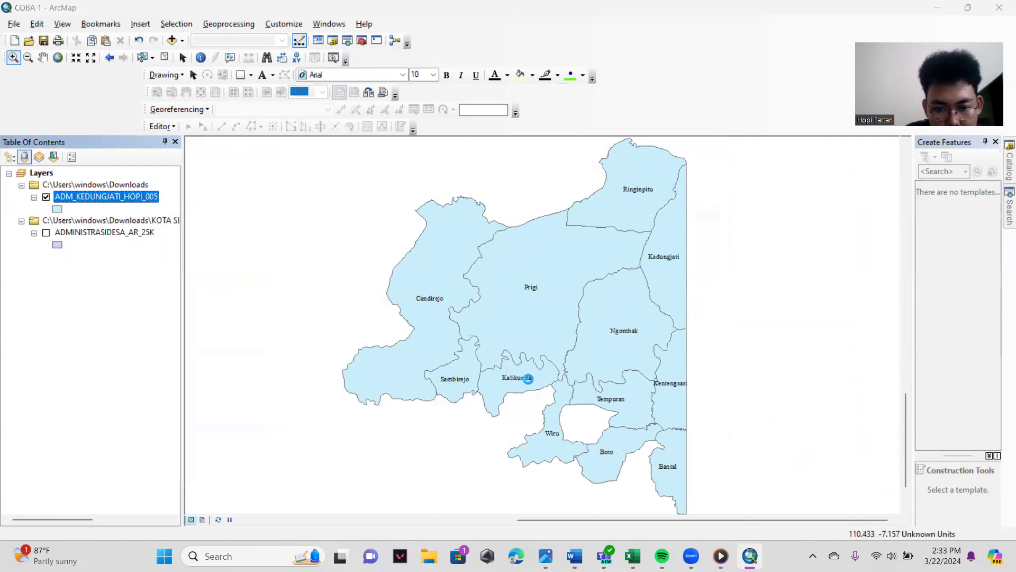
pyautogui.click(582, 279)
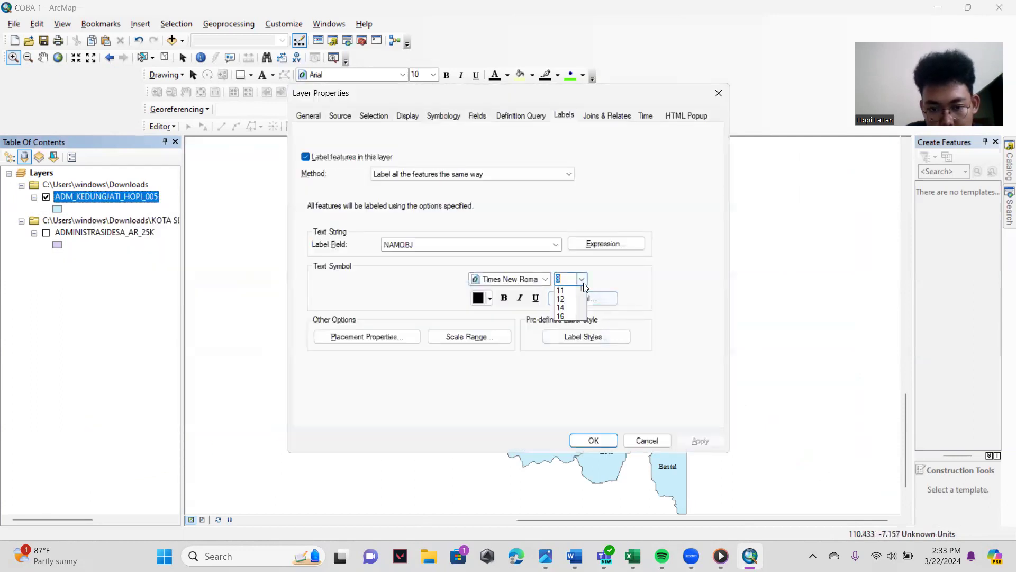
pyautogui.click(567, 324)
pyautogui.click(593, 440)
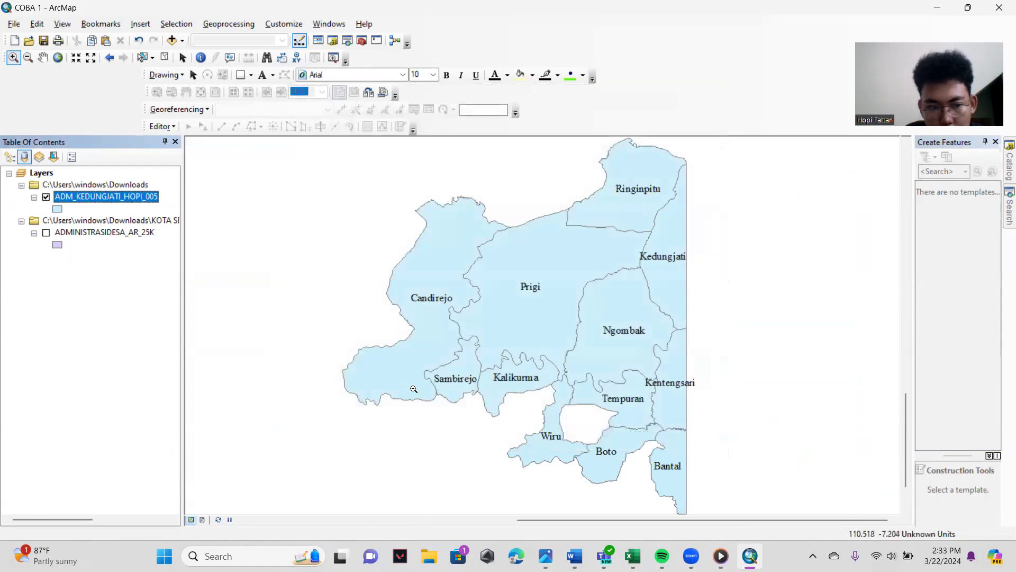
# - Set the Kedungjati layer's symbology to unique-value categories based on the NAMOBJ field
pyautogui.rightClick(83, 198)
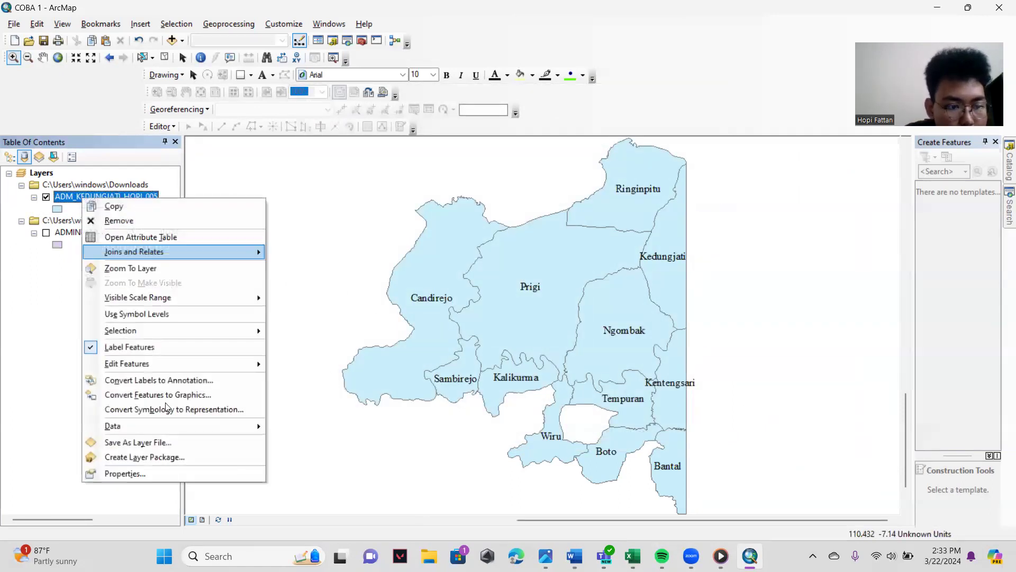
pyautogui.click(189, 473)
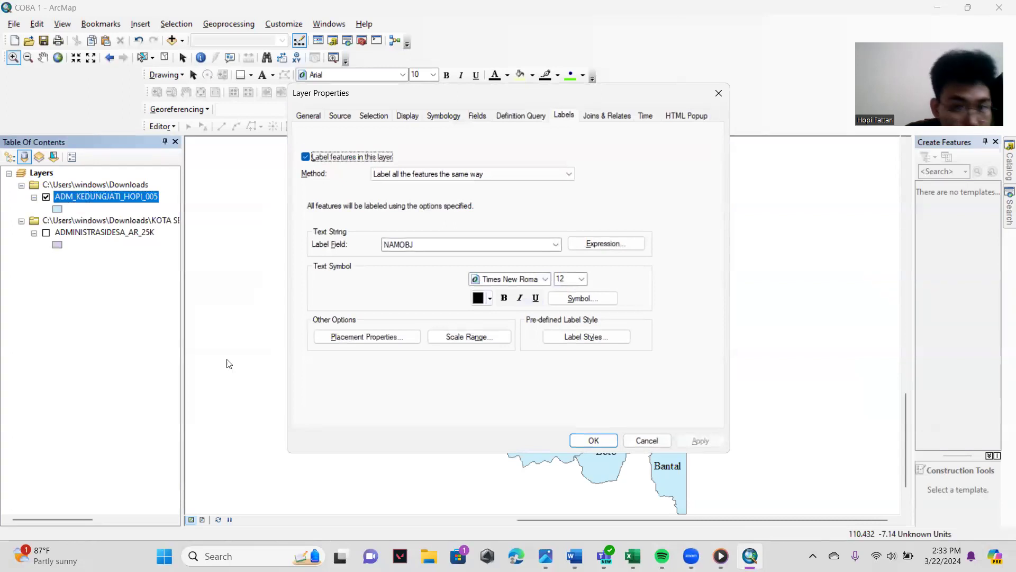
pyautogui.click(443, 116)
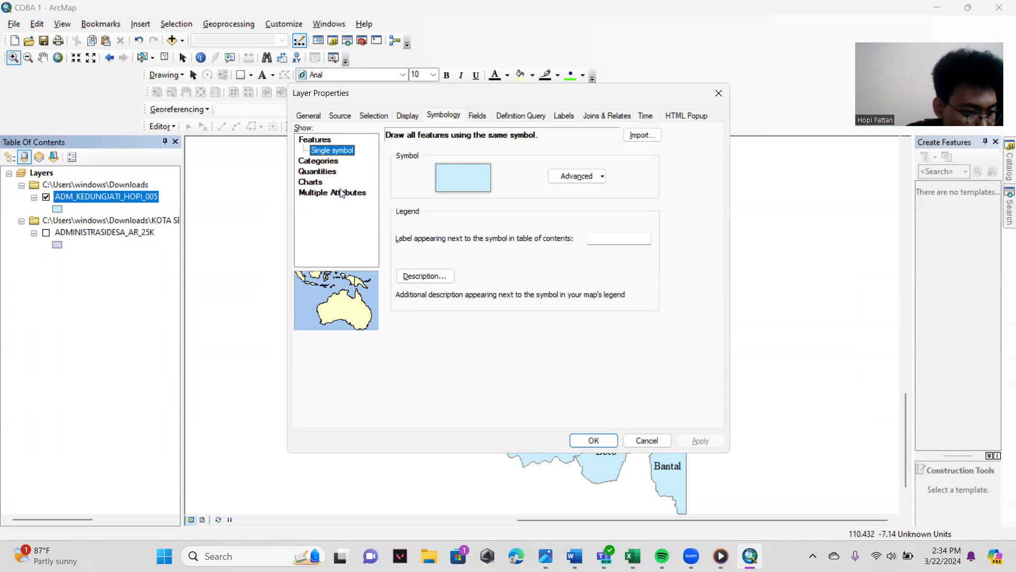
pyautogui.click(324, 161)
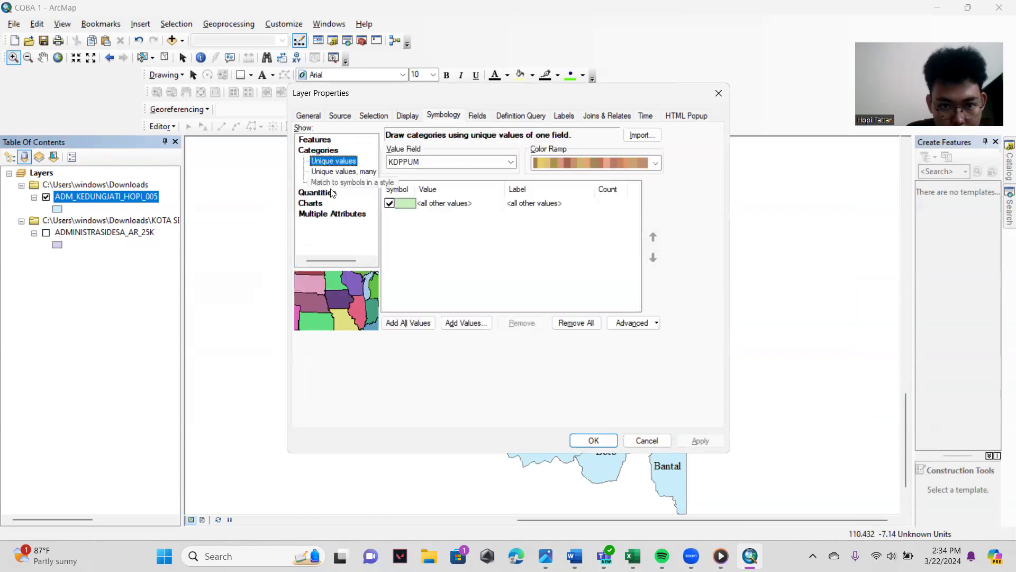
pyautogui.click(510, 162)
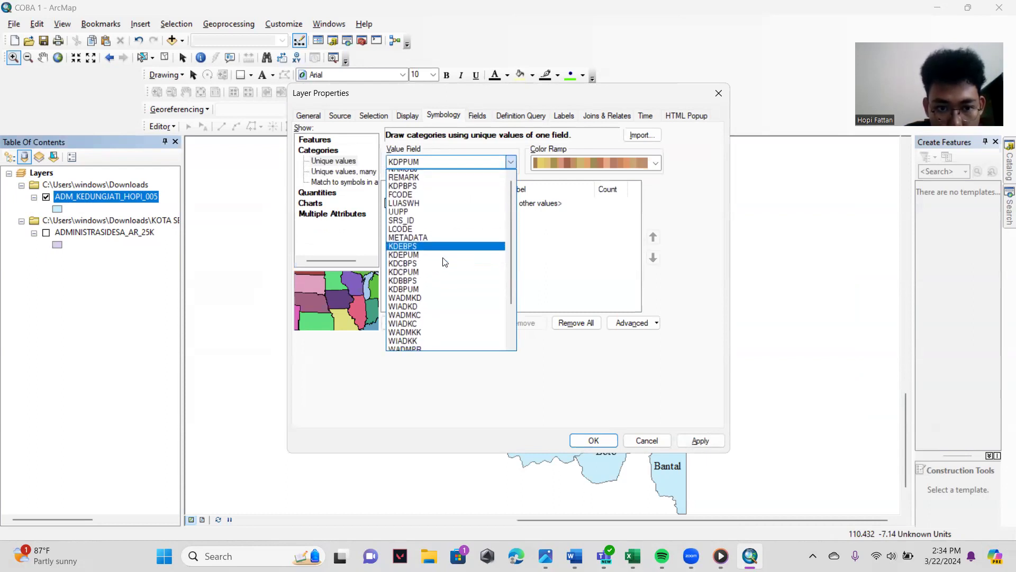
pyautogui.click(418, 182)
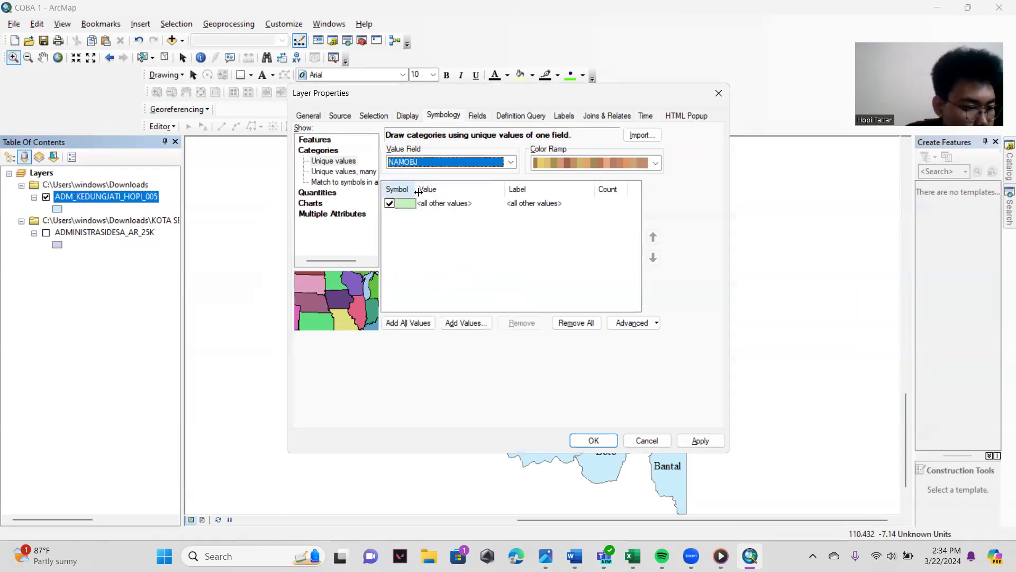
# - Choose a green color ramp, add all NAMOBJ values to the symbology, and apply it to the Kedungjati layer
pyautogui.click(657, 164)
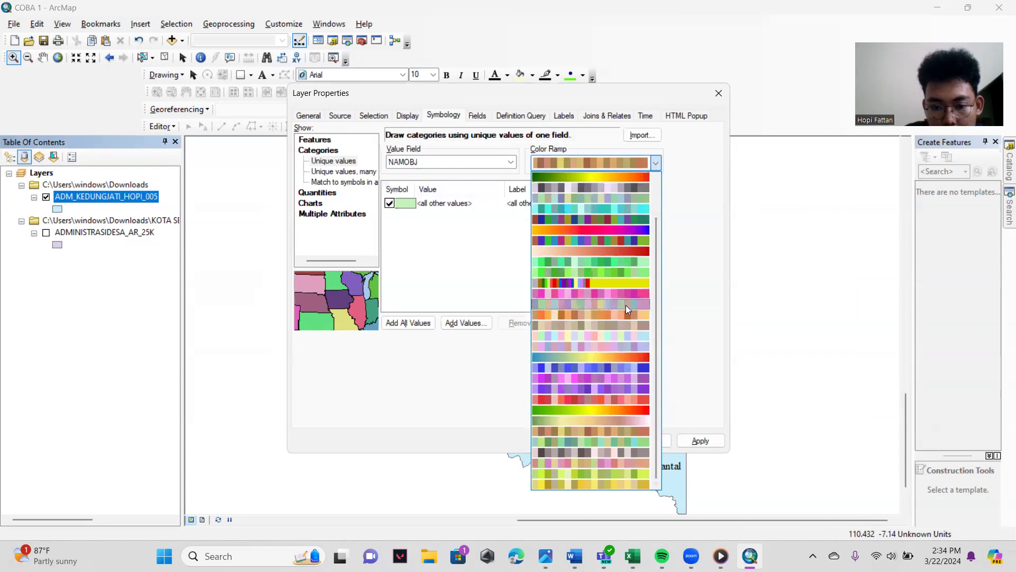
pyautogui.click(593, 262)
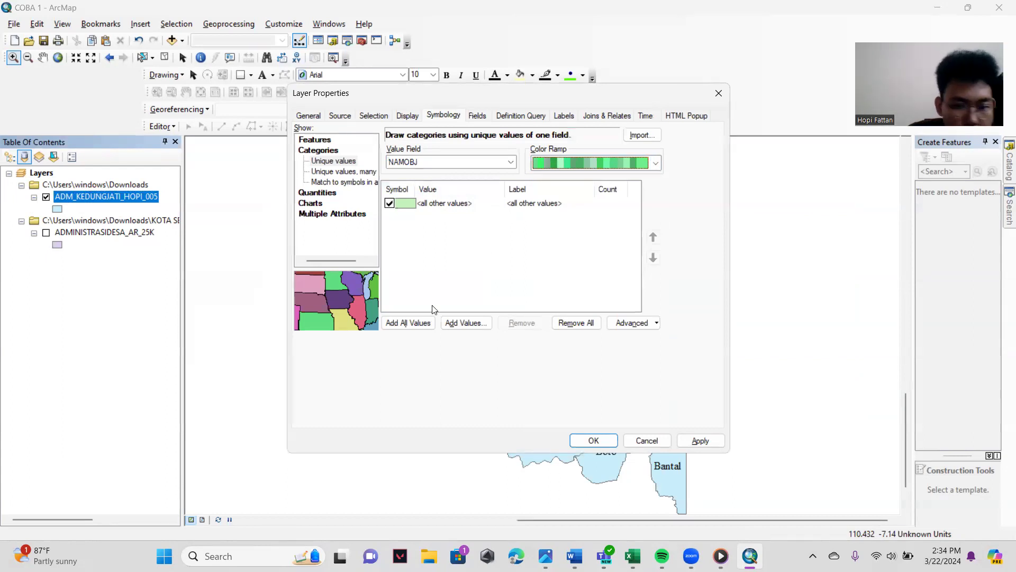
pyautogui.click(408, 323)
pyautogui.scroll(-2, 493, 275)
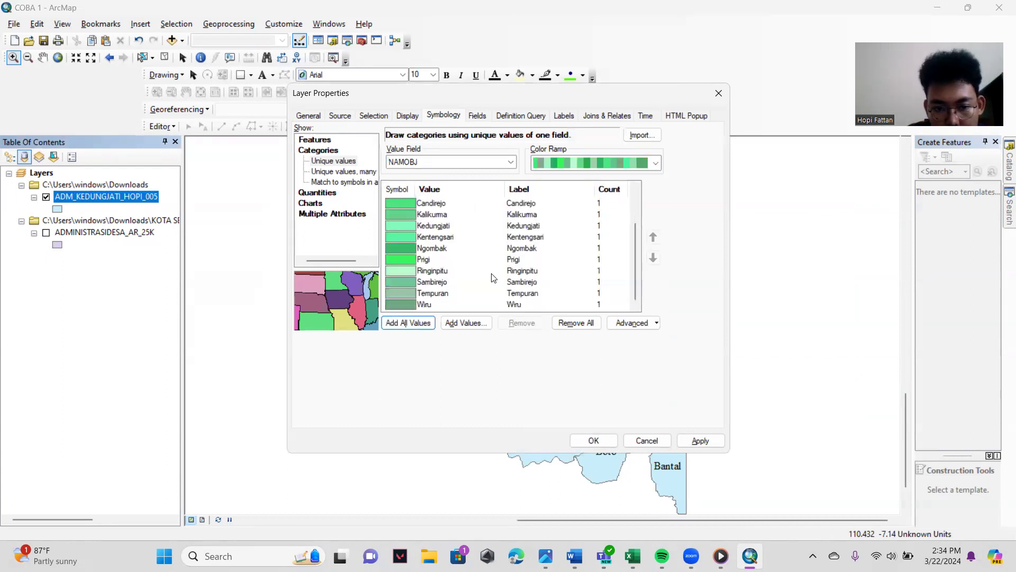
pyautogui.scroll(2, 466, 279)
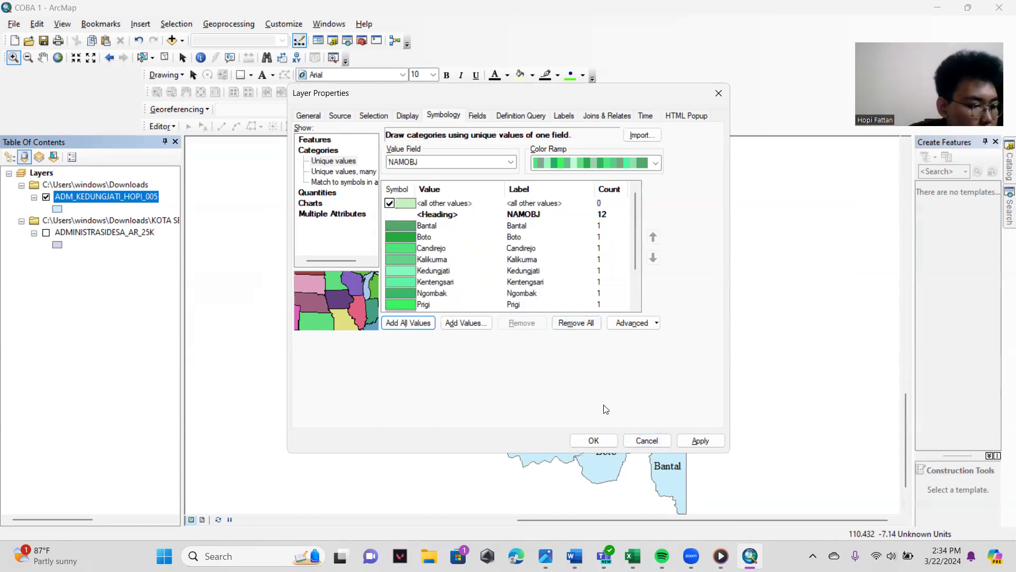
pyautogui.click(605, 440)
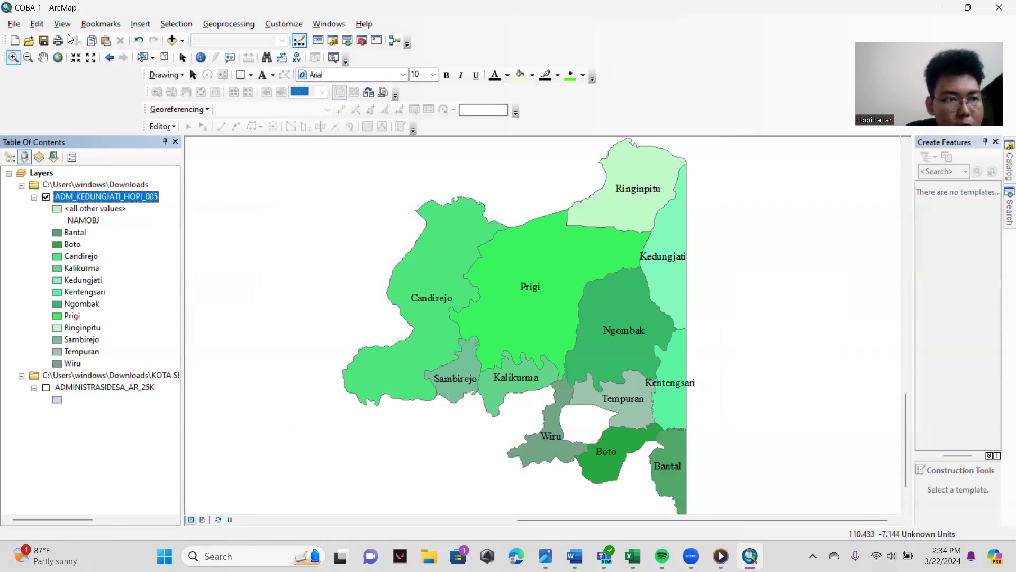
# - Add the SARANAIBADAH_PT_25K.shp point data from the KOTASEMARANG folder to the map
pyautogui.click(172, 40)
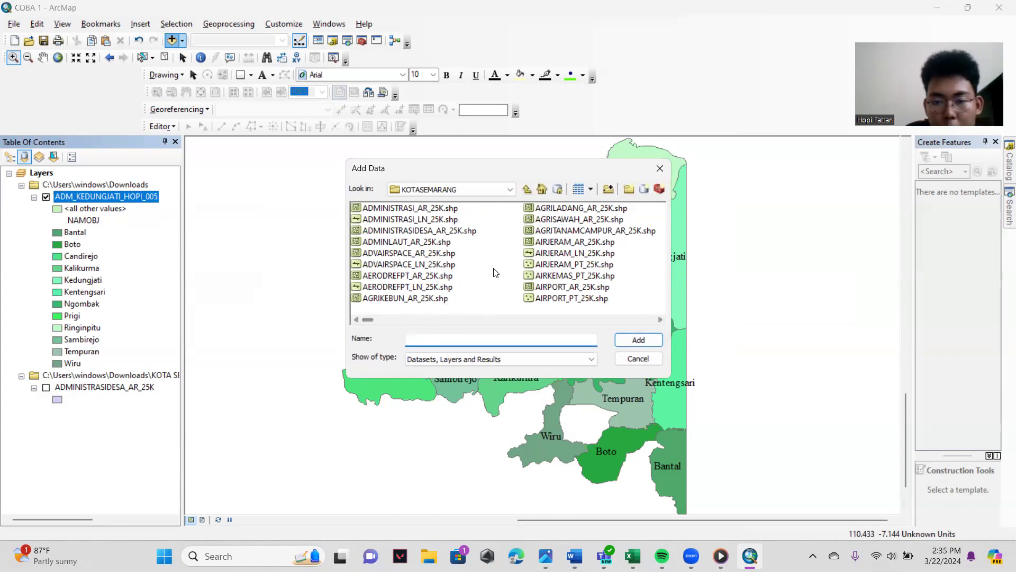
pyautogui.scroll(-2, 495, 273)
pyautogui.moveTo(387, 319); pyautogui.dragTo(585, 360)
pyautogui.click(412, 243)
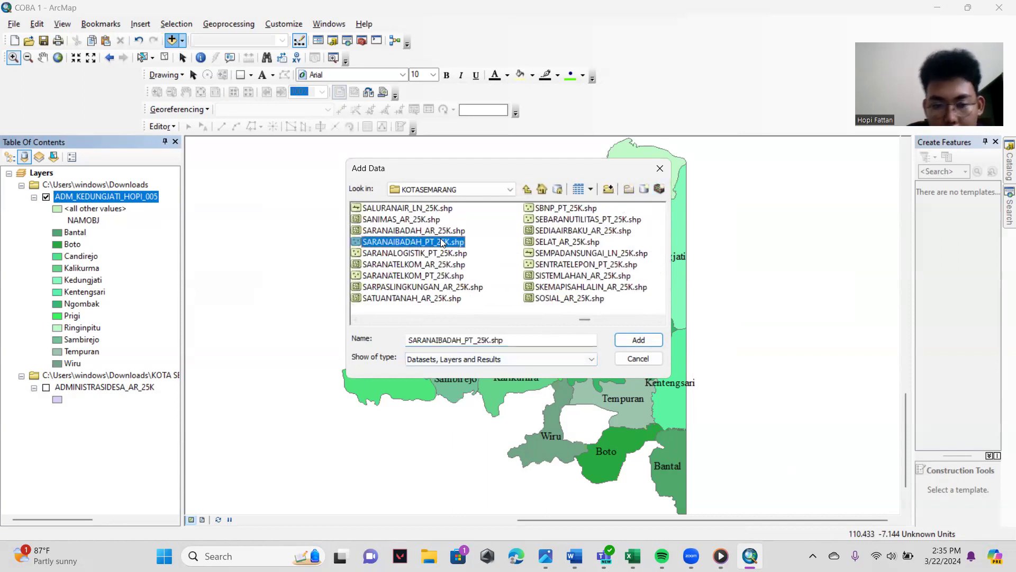
pyautogui.click(632, 342)
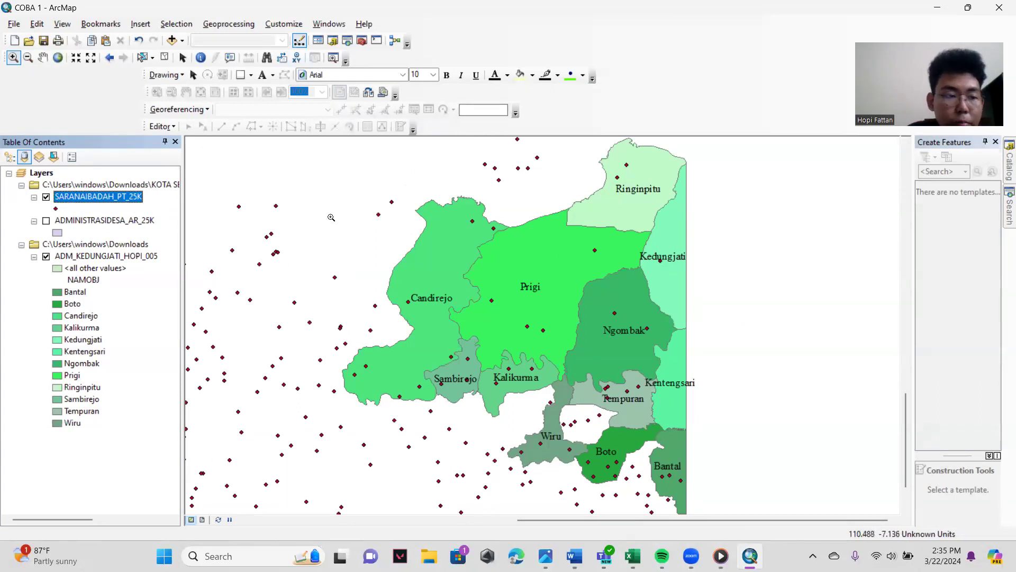
# - Set up the Clip tool with SARANAIBADAH_PT_25K as input features and the Kedungjati layer as clip features
pyautogui.click(230, 24)
pyautogui.click(231, 49)
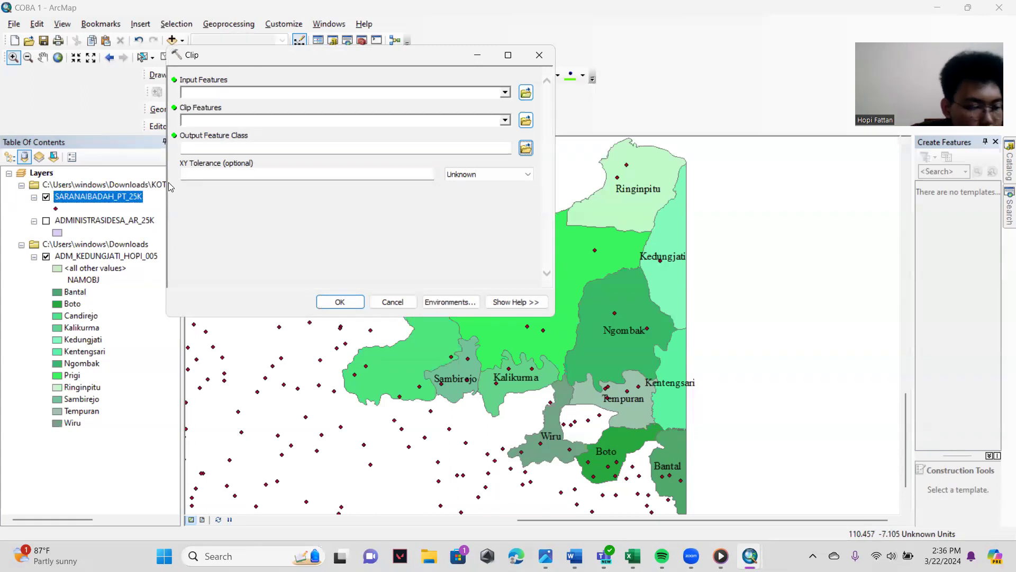
pyautogui.click(506, 93)
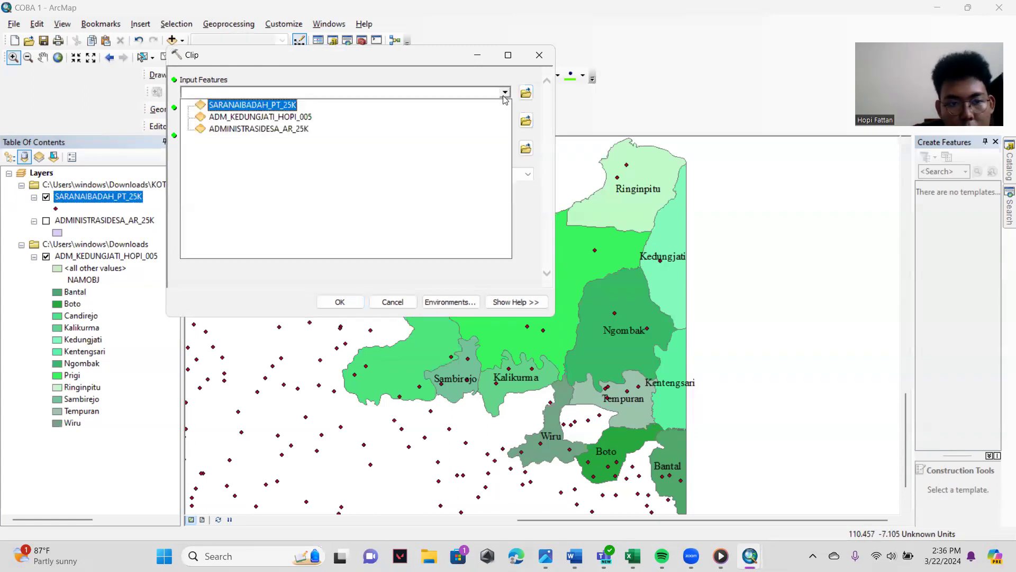
pyautogui.click(257, 105)
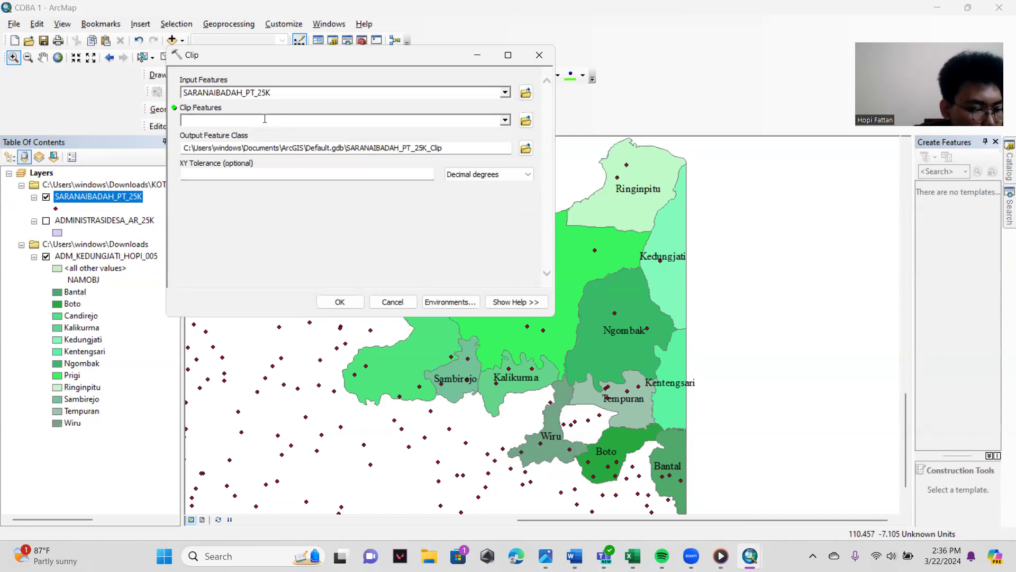
pyautogui.click(505, 120)
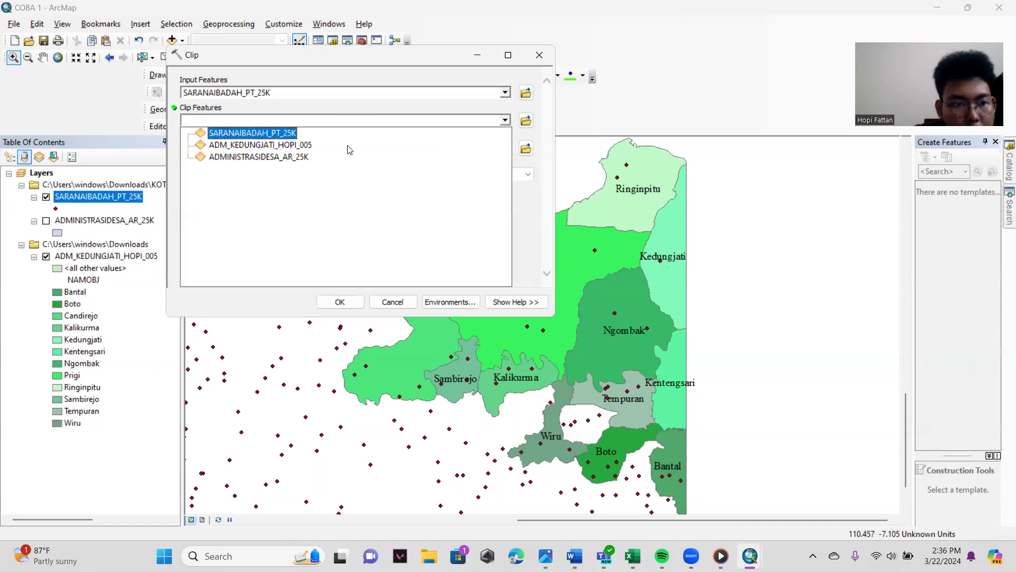
pyautogui.click(254, 142)
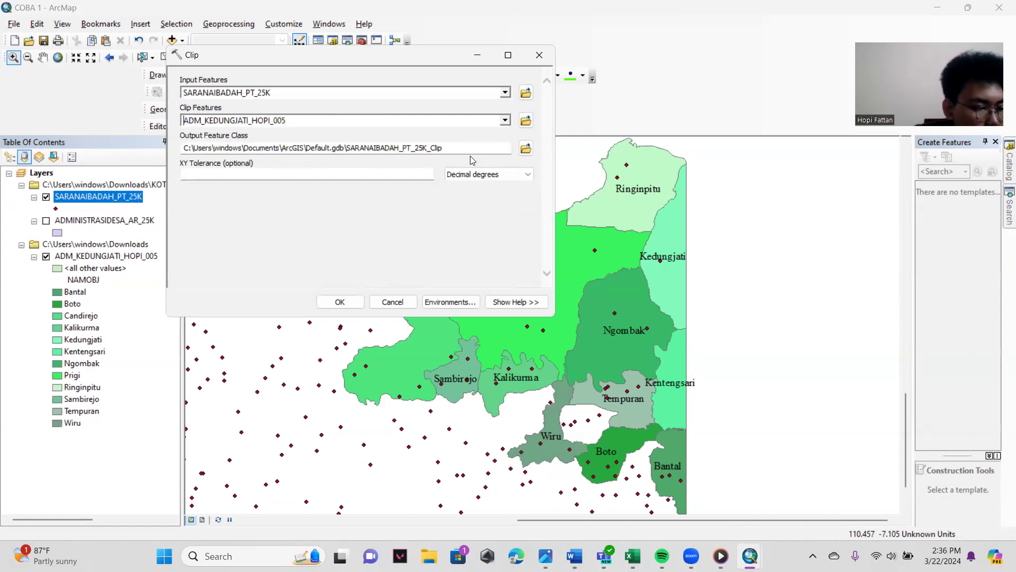
# - Set the clip output to a feature class named Clip SARANAIBADAH in the Downloads folder
pyautogui.click(526, 148)
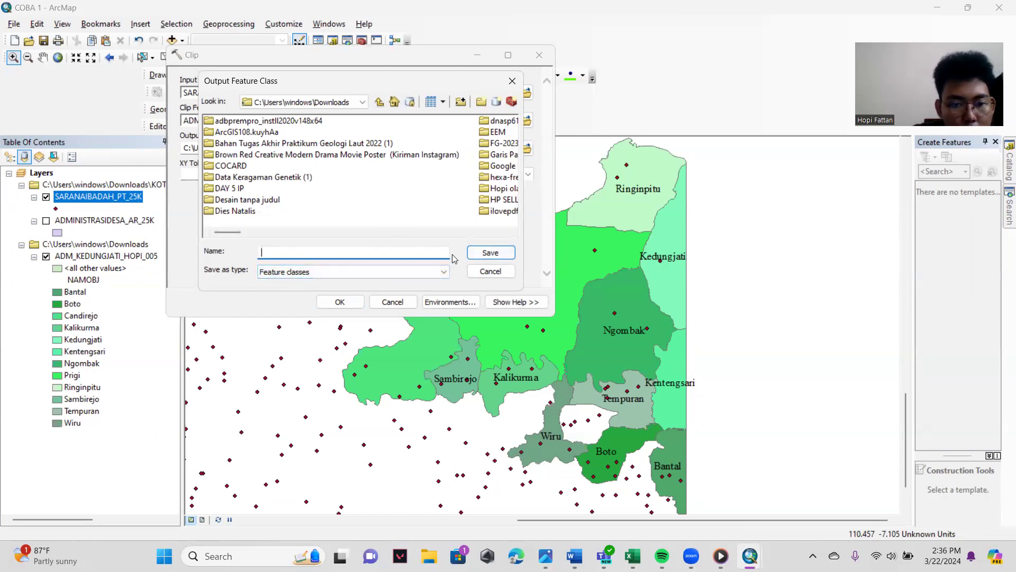
pyautogui.click(486, 256)
pyautogui.click(373, 251)
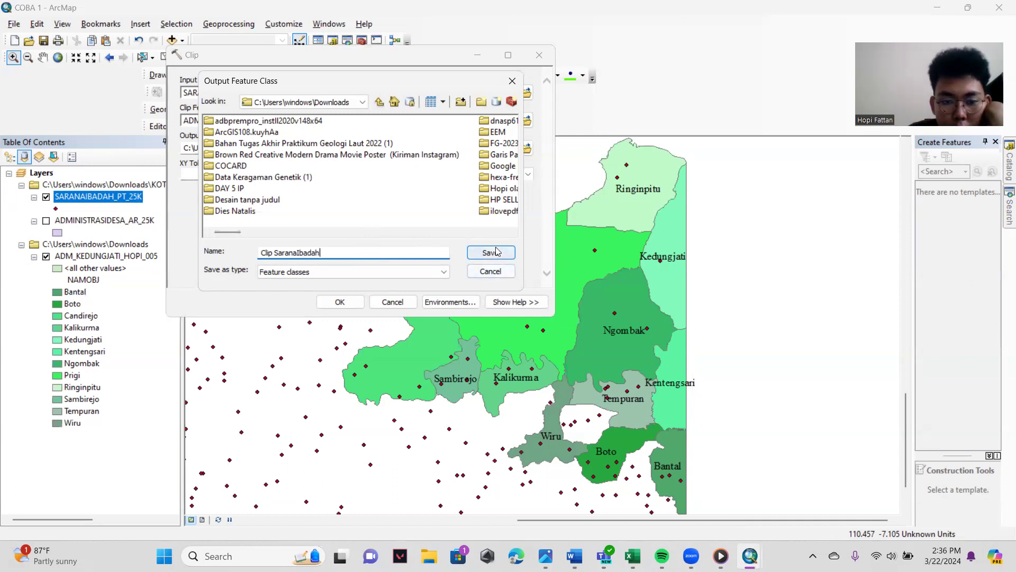
pyautogui.moveTo(320, 253); pyautogui.dragTo(273, 260)
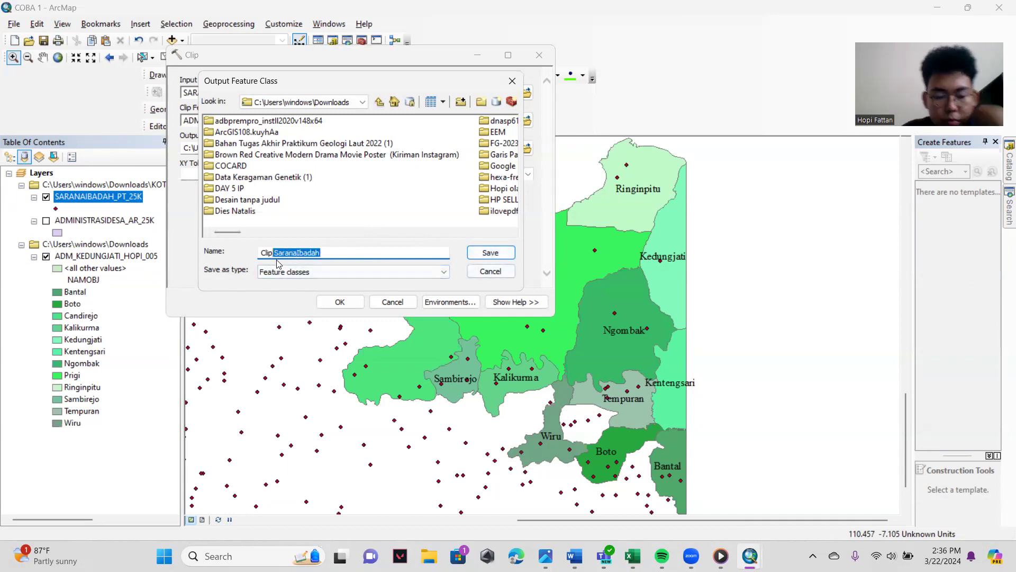
pyautogui.write('SARANAIBADAH')
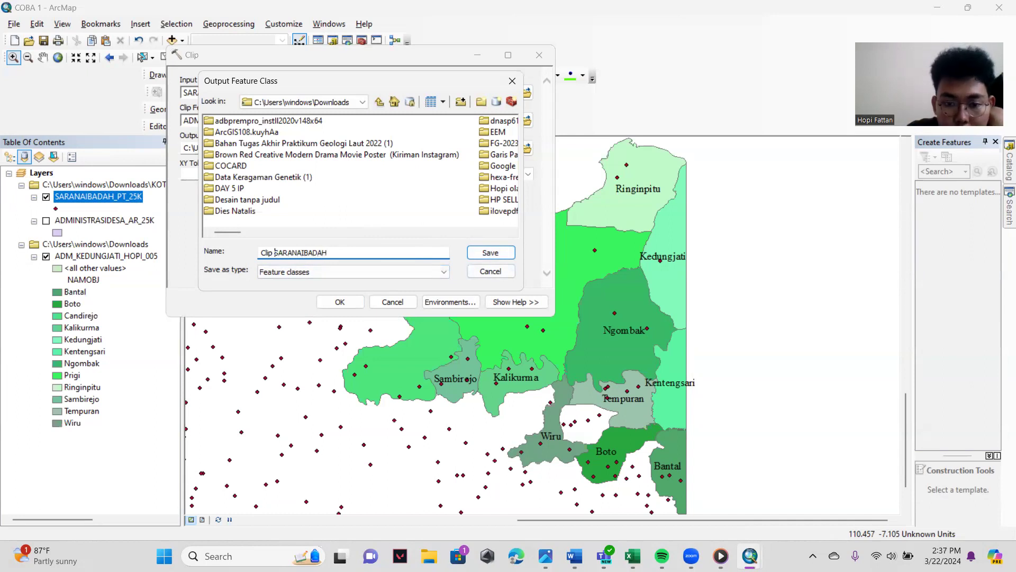
pyautogui.click(477, 254)
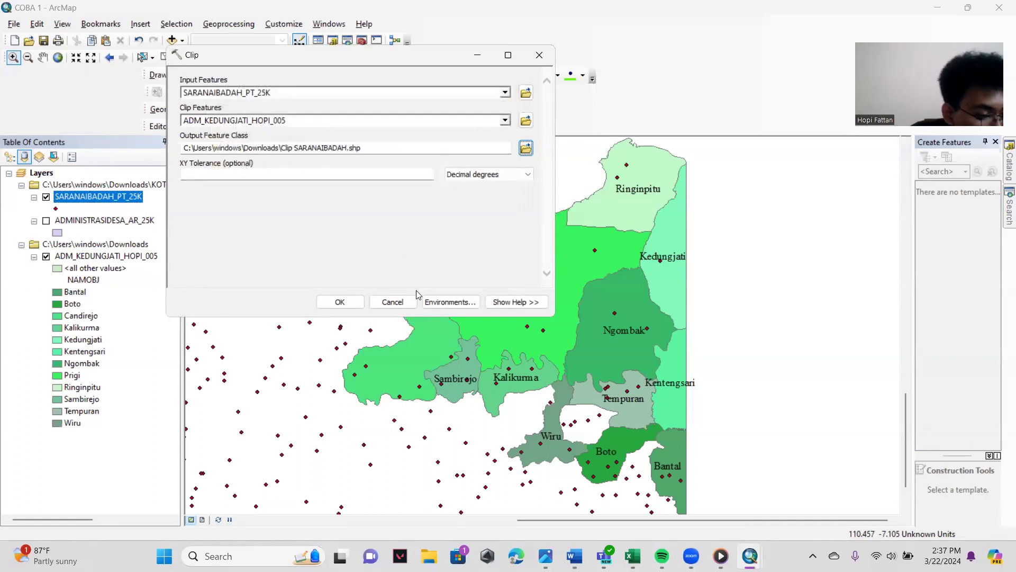
# - Run the clip and hide the original SARANAIBADAH_PT_25K layer on the map
pyautogui.click(340, 302)
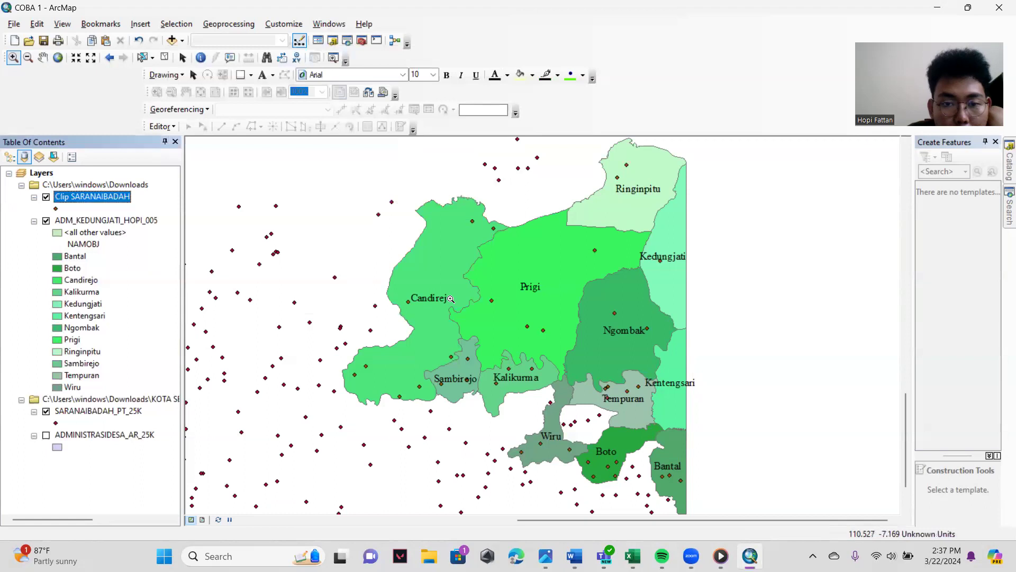
pyautogui.click(46, 411)
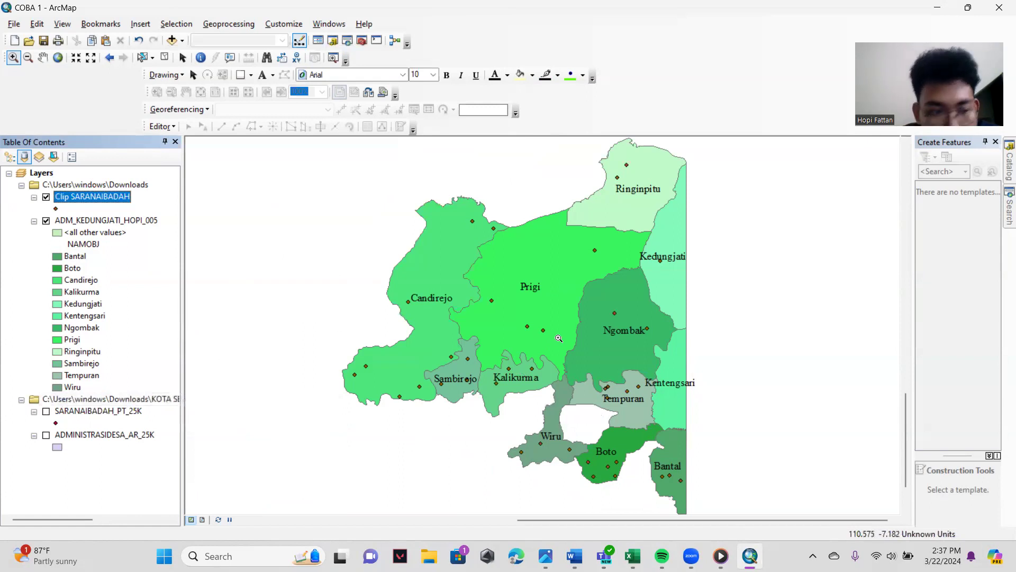
pyautogui.click(43, 57)
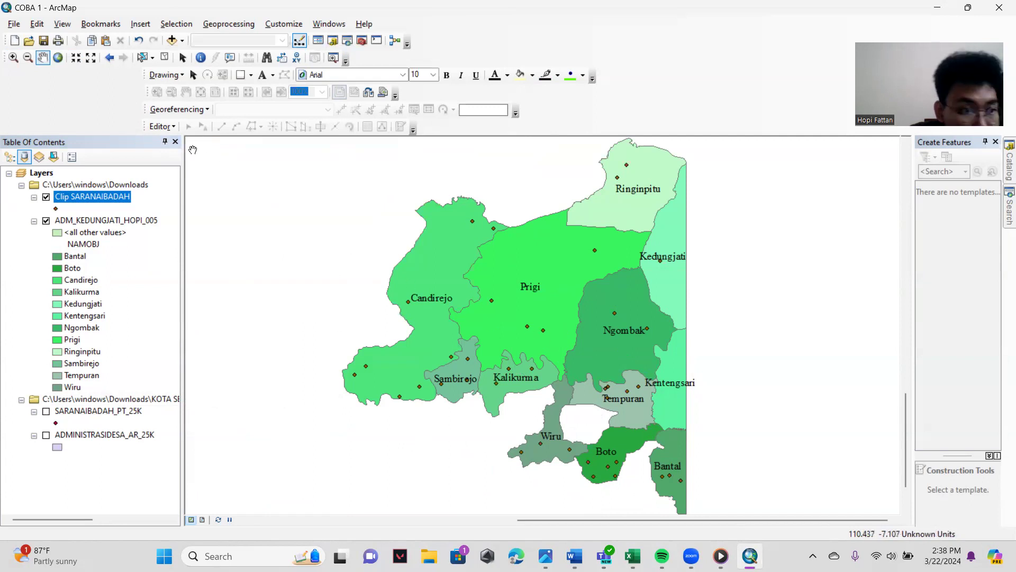
# - Turn on labels for the Clip SARANAIBADAH layer, using REMARK as the label field
pyautogui.rightClick(81, 200)
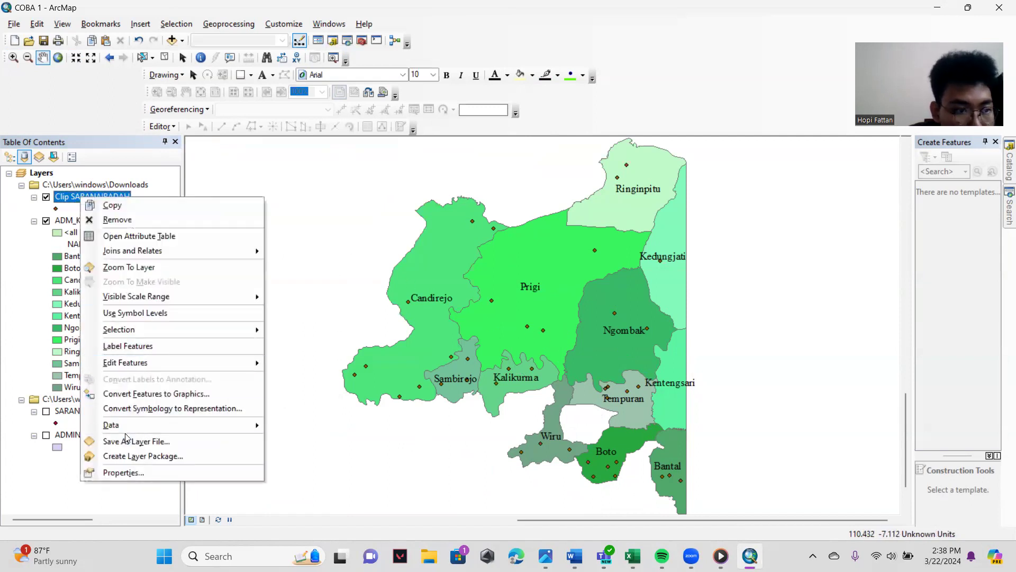
pyautogui.click(139, 473)
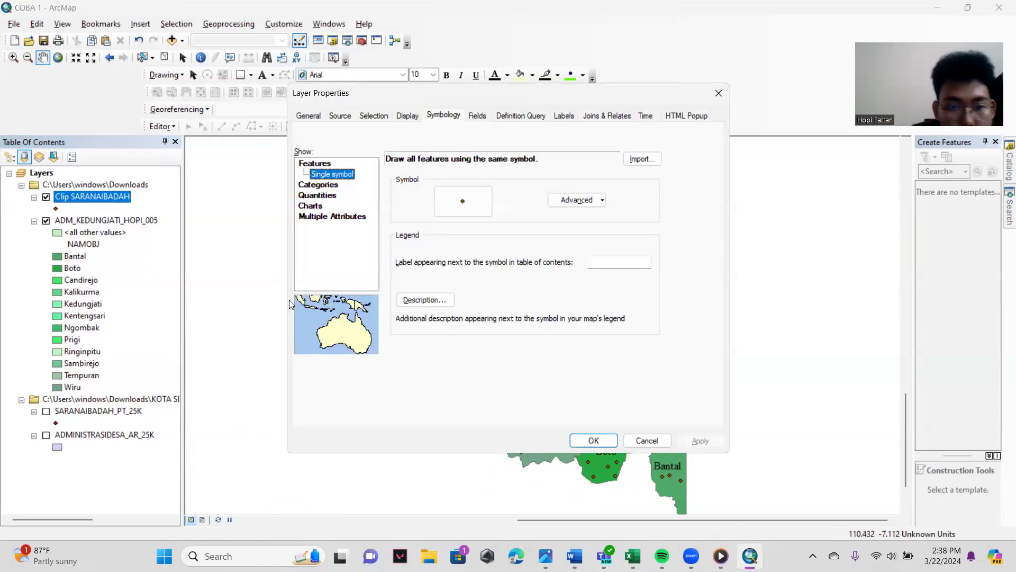
pyautogui.click(445, 117)
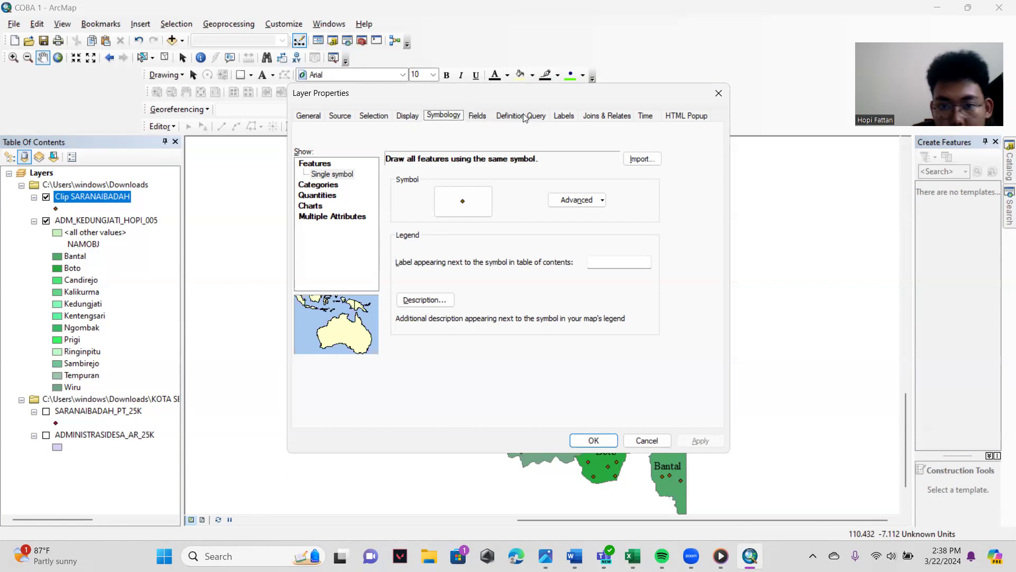
pyautogui.click(563, 116)
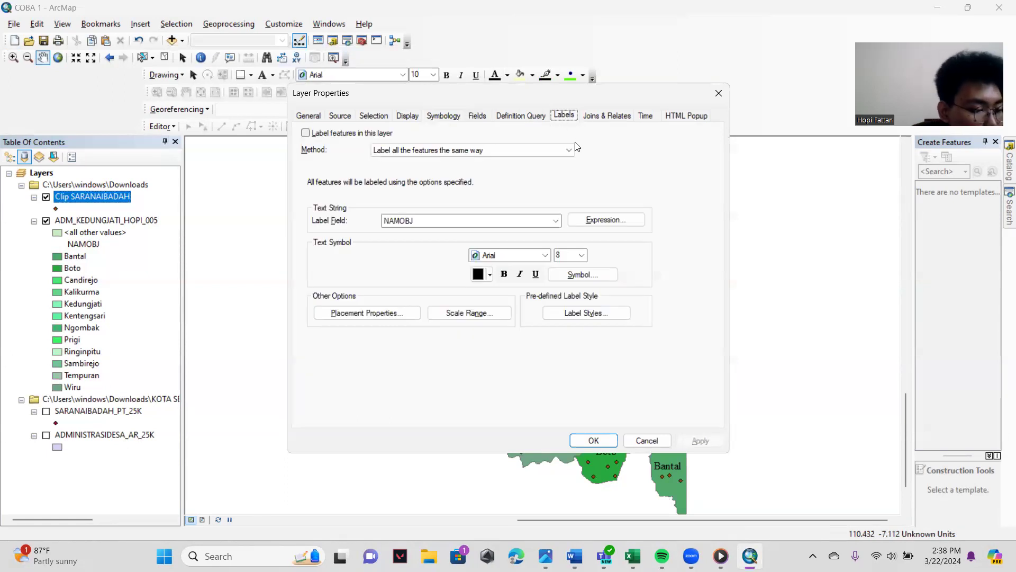
pyautogui.click(306, 133)
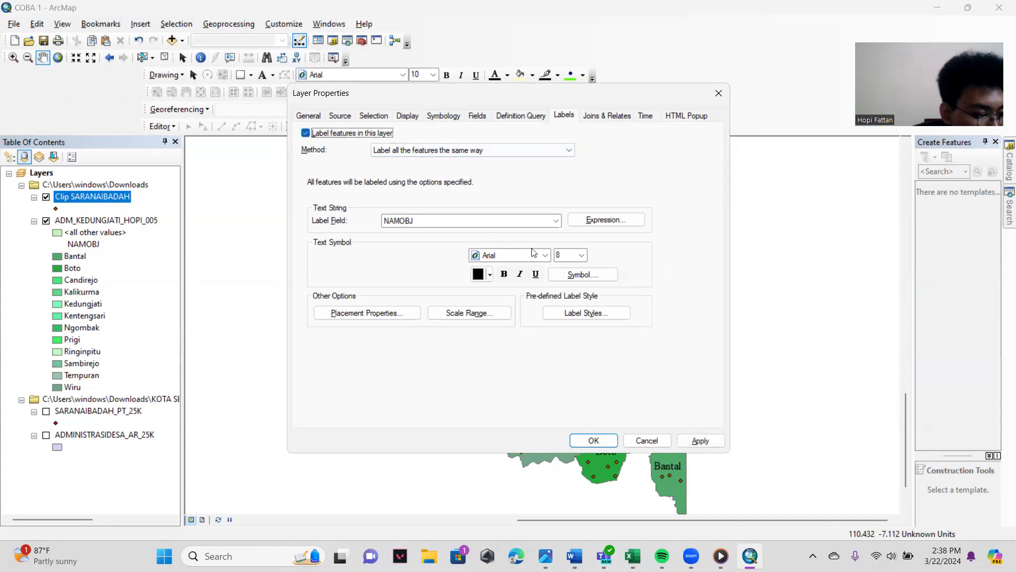
pyautogui.click(556, 220)
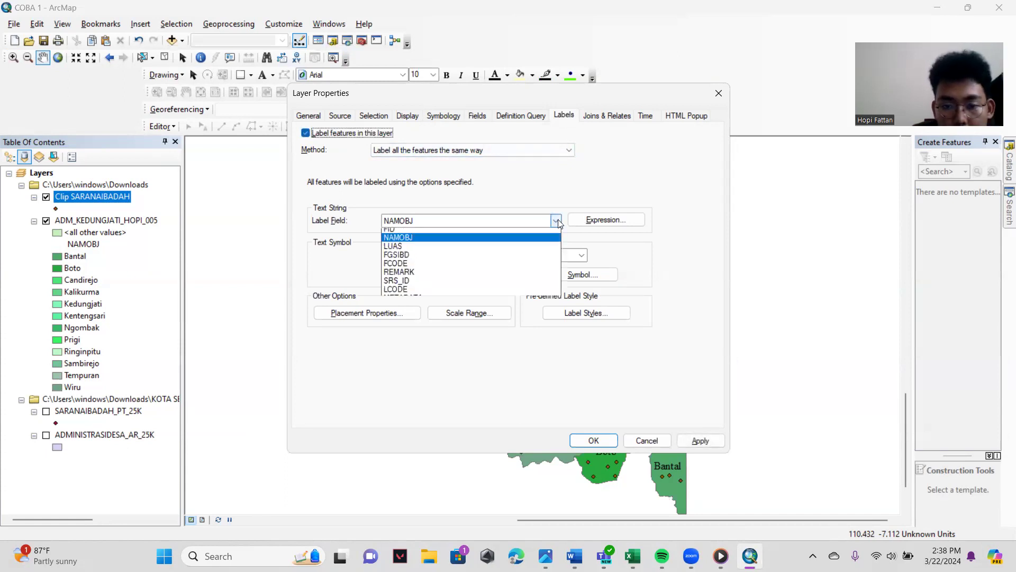
pyautogui.click(418, 276)
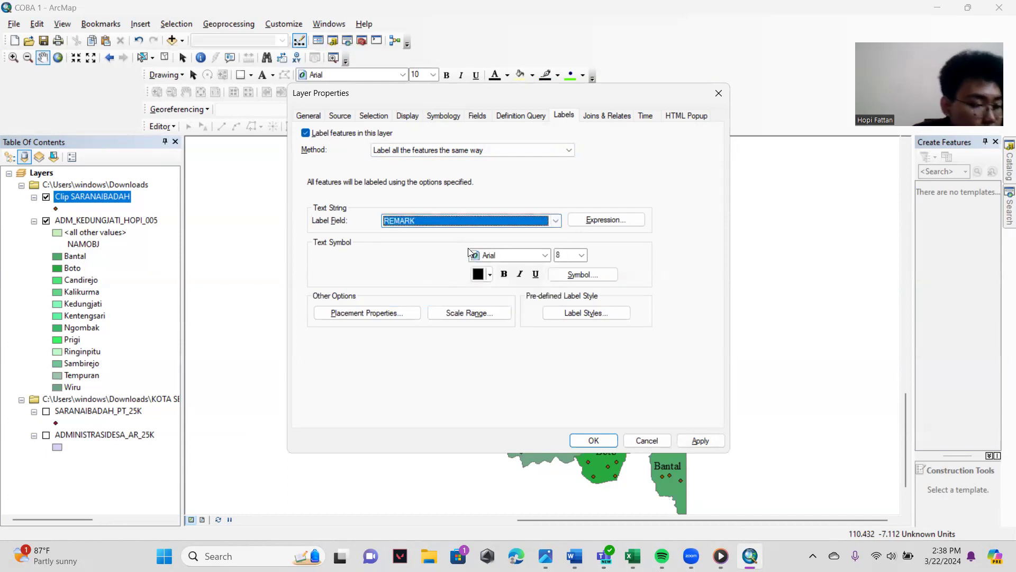
pyautogui.click(555, 221)
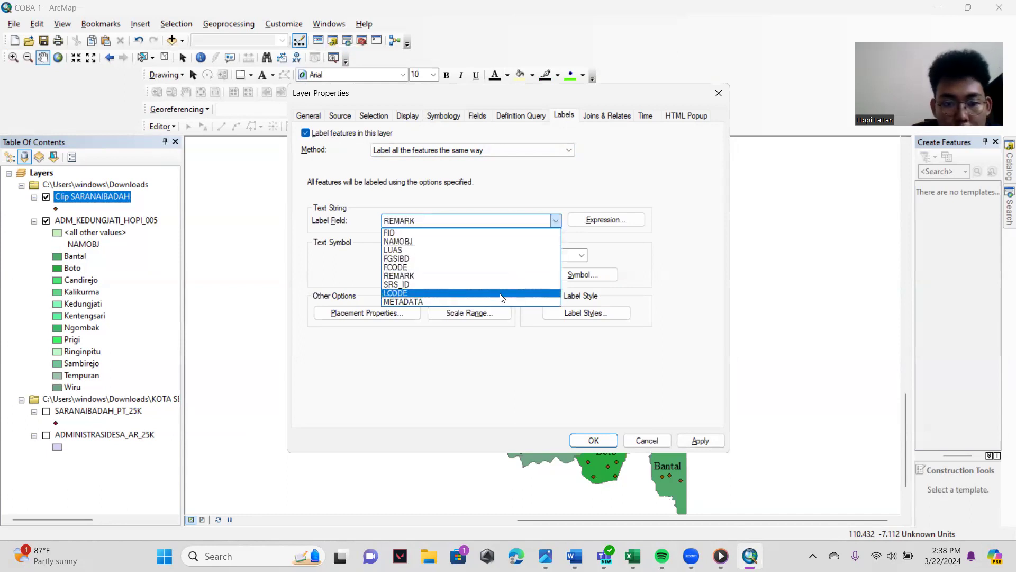
pyautogui.click(465, 276)
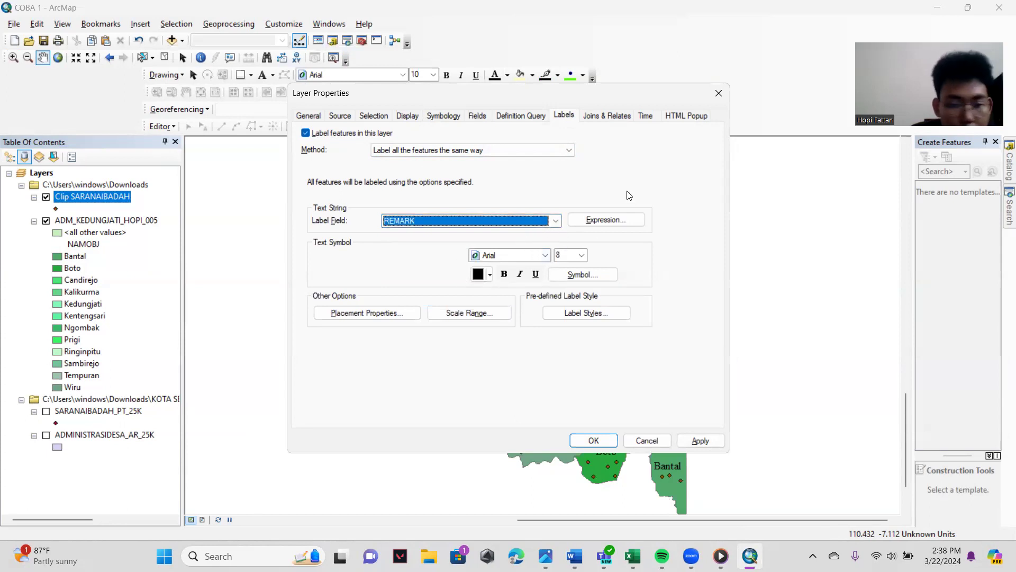
pyautogui.click(548, 257)
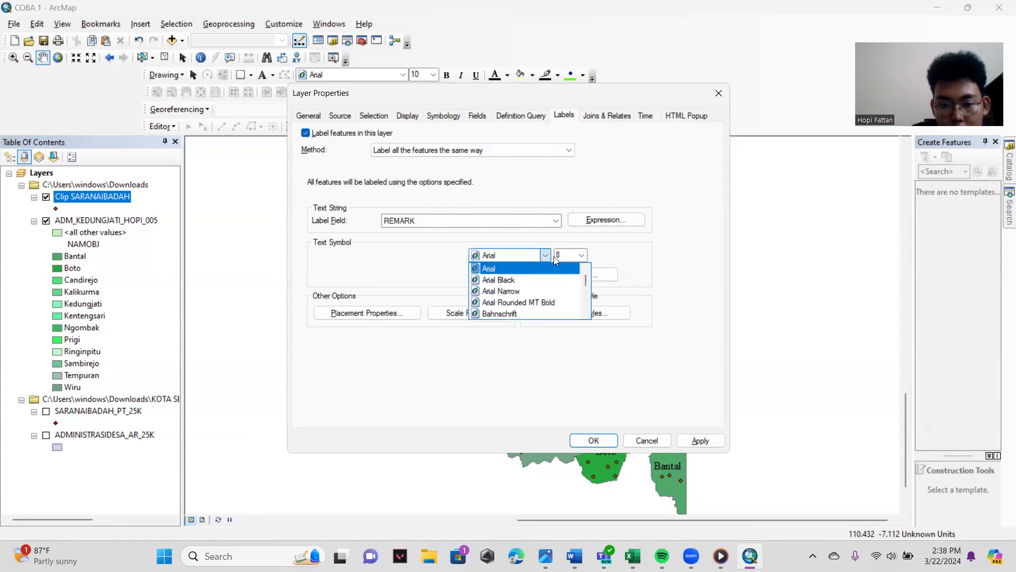
pyautogui.scroll(-6, 522, 286)
pyautogui.scroll(6, 526, 275)
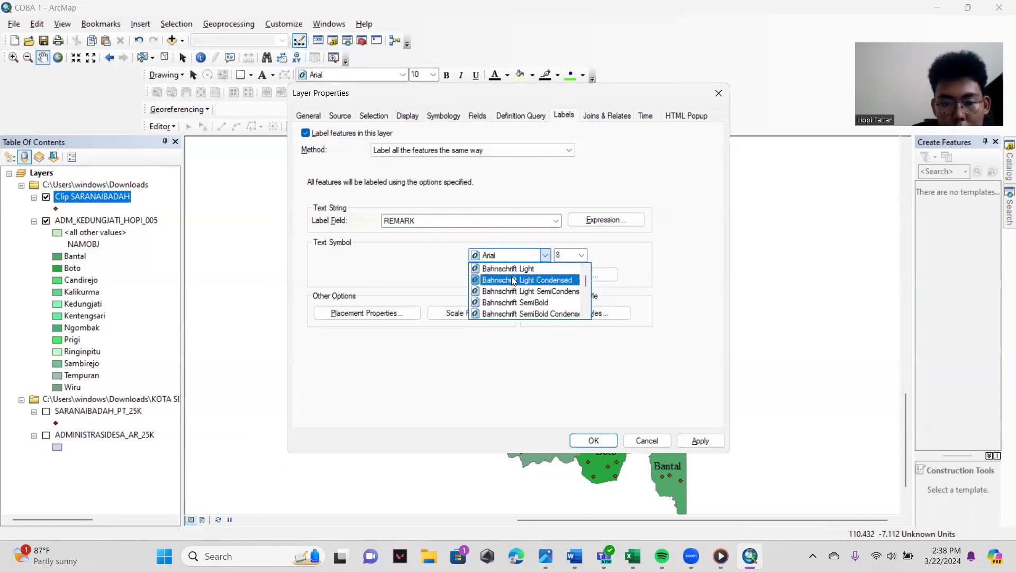
pyautogui.click(458, 247)
pyautogui.click(594, 441)
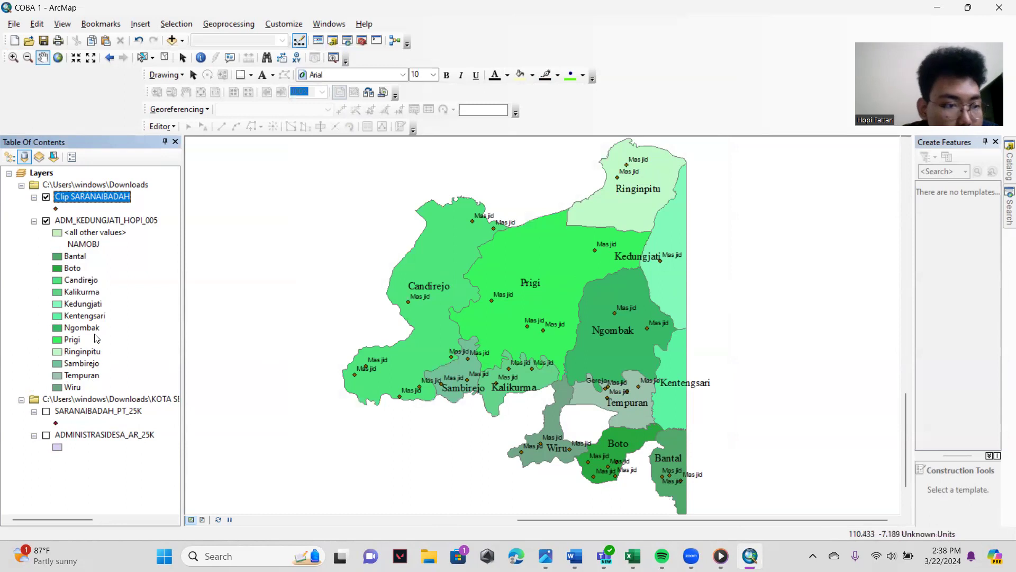
# - Change the Clip SARANAIBADAH label font to a serif typeface matching the village labels
pyautogui.rightClick(122, 196)
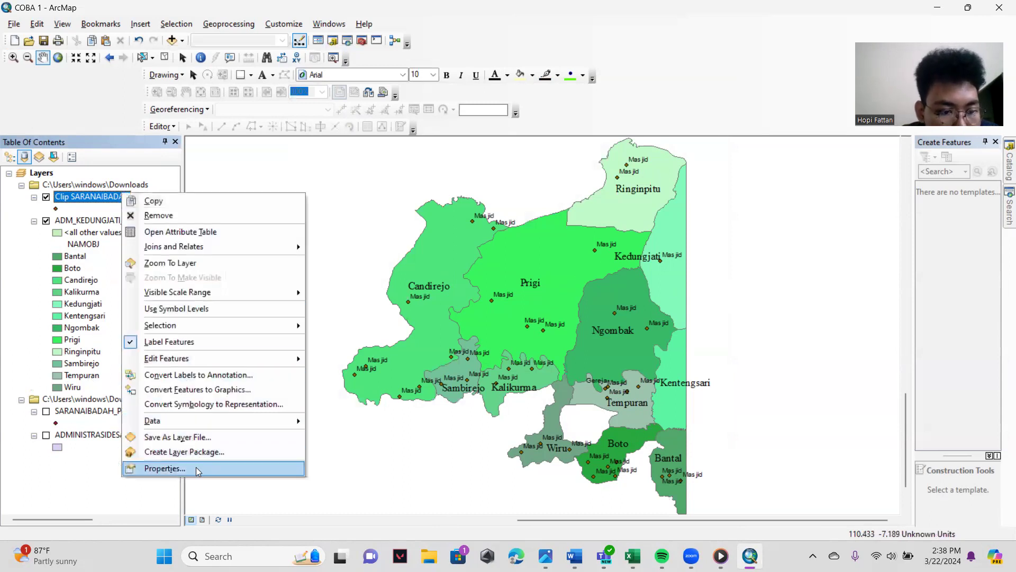
pyautogui.click(215, 468)
pyautogui.click(544, 281)
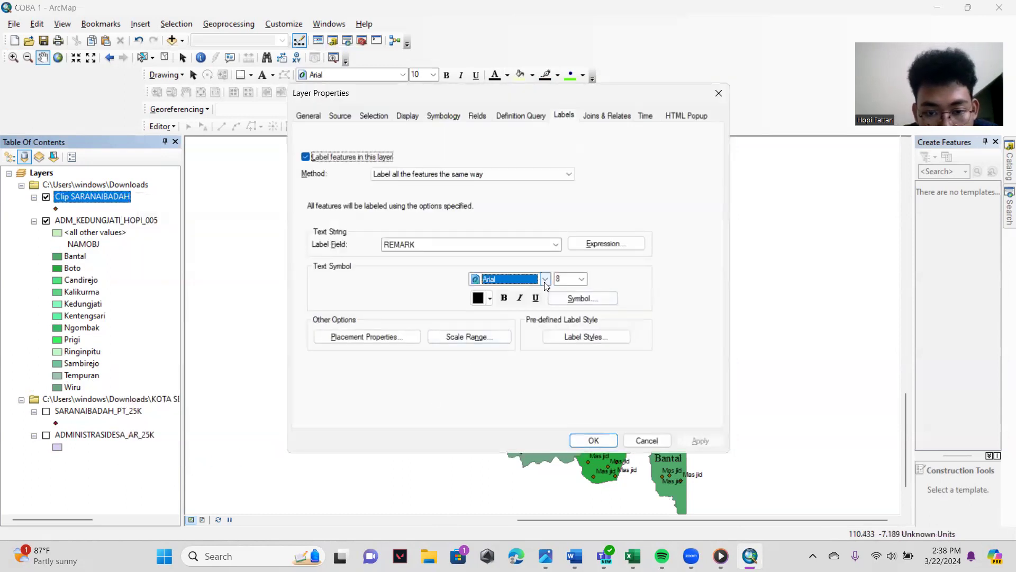
pyautogui.click(504, 281)
pyautogui.write('ti')
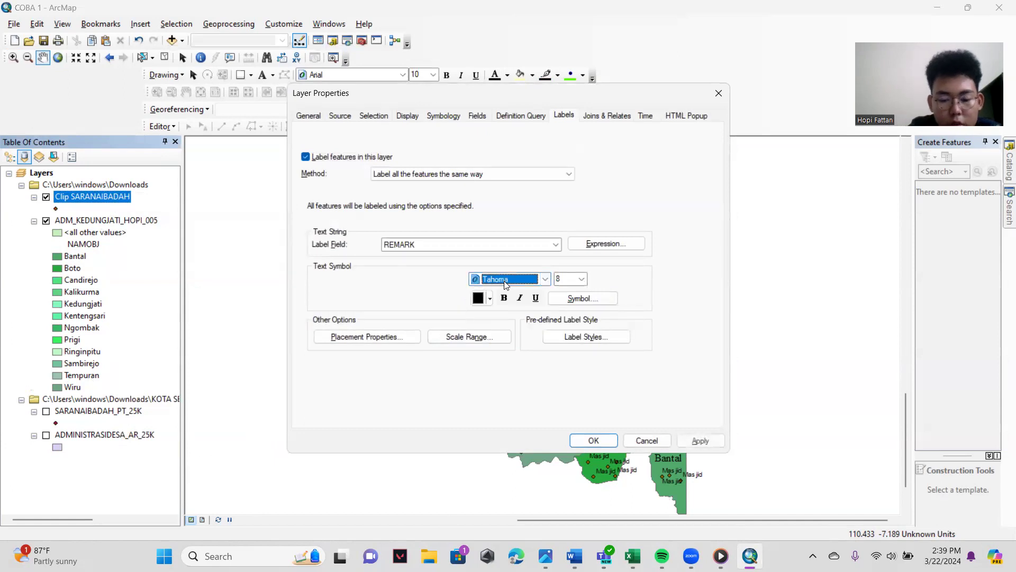
pyautogui.click(593, 441)
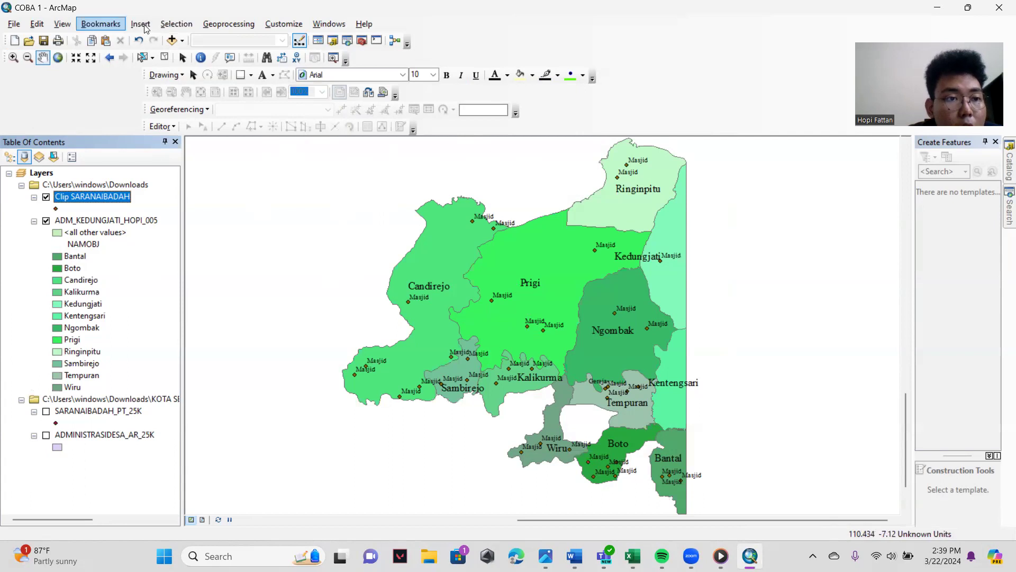
# - Add the SUNGAI_LN_25K.shp river line data from the KOTASEMARANG folder to the map
pyautogui.click(172, 40)
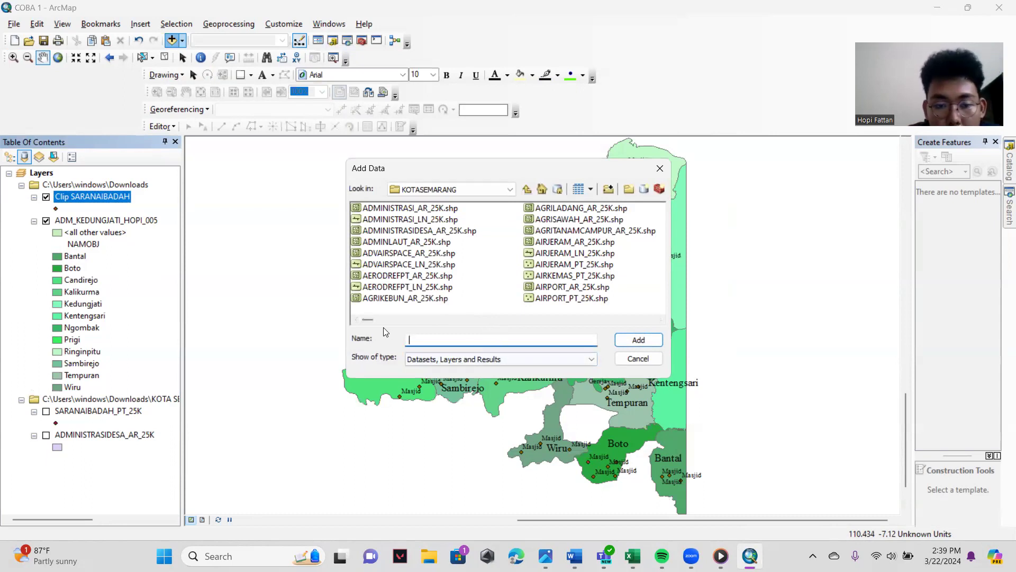
pyautogui.moveTo(366, 322); pyautogui.dragTo(595, 320)
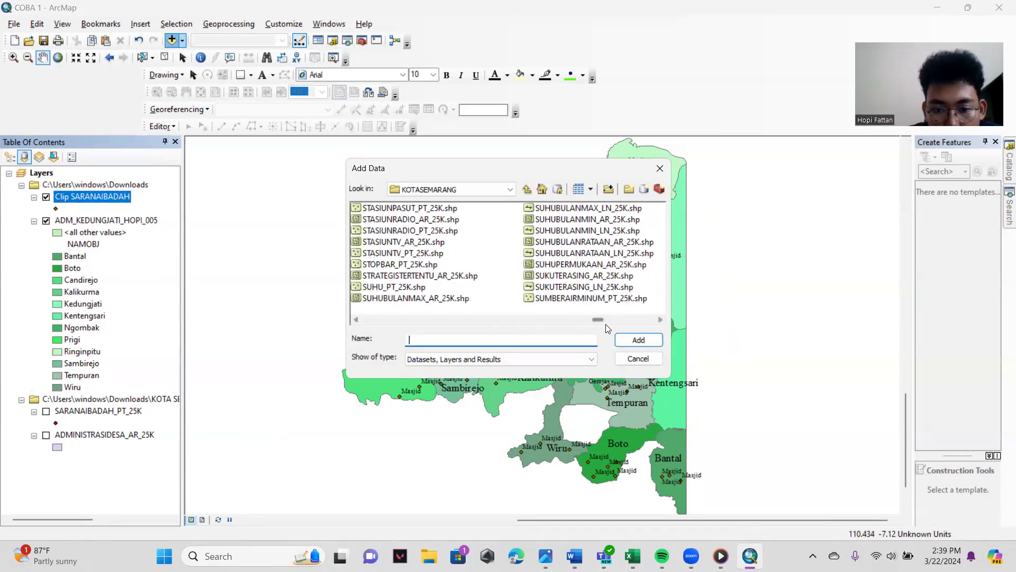
pyautogui.click(661, 320)
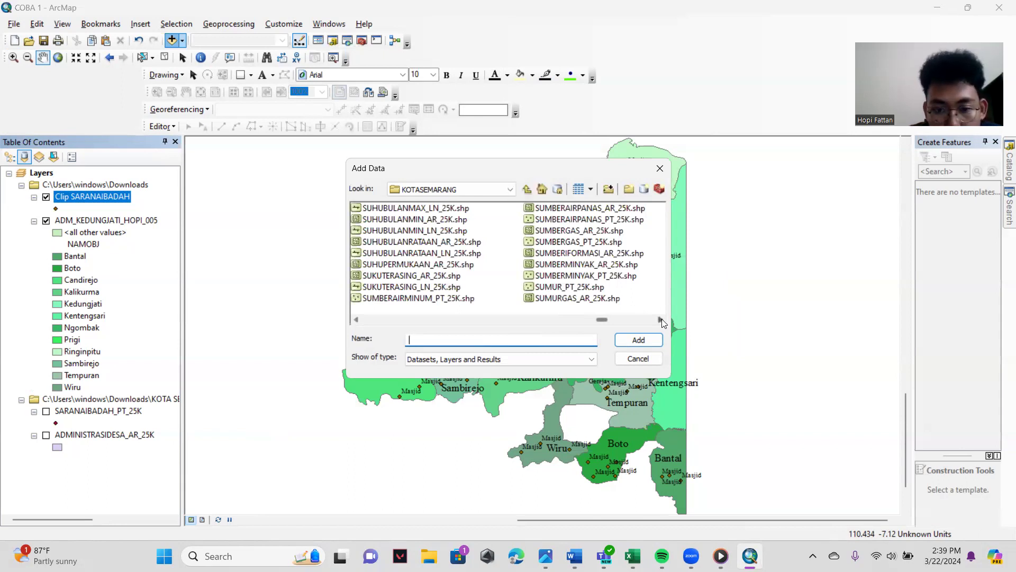
pyautogui.click(662, 318)
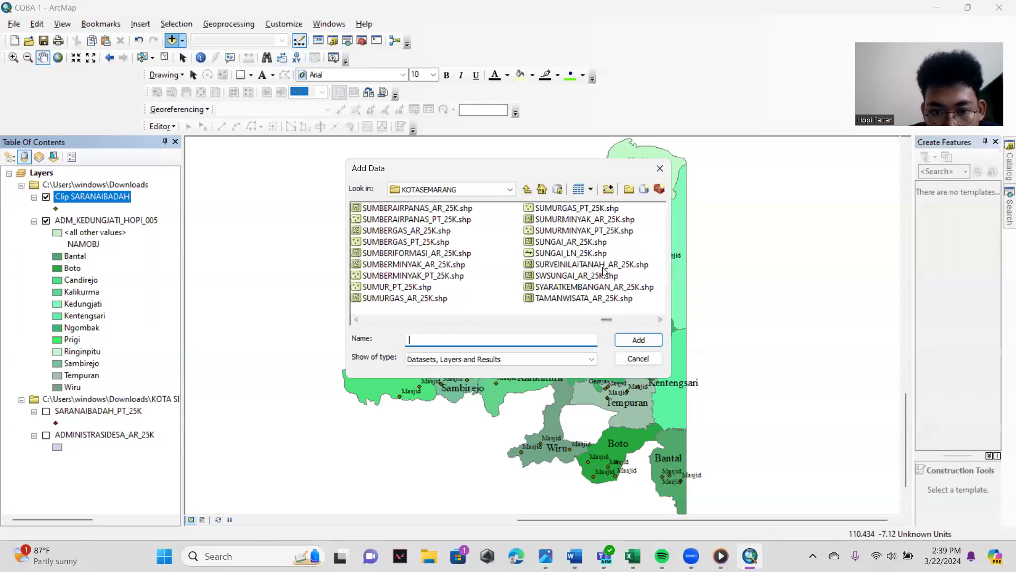
pyautogui.click(563, 255)
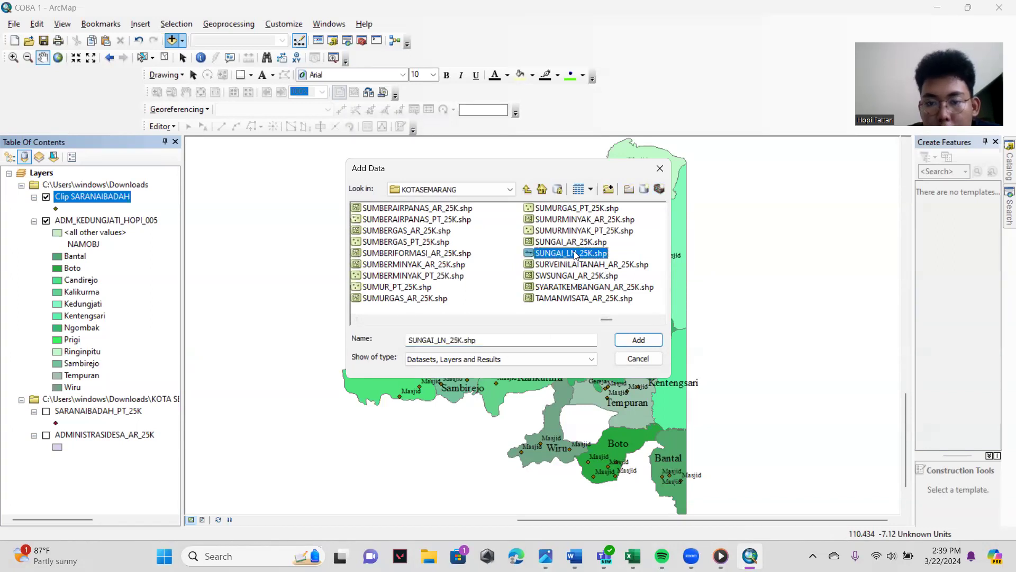
pyautogui.click(651, 343)
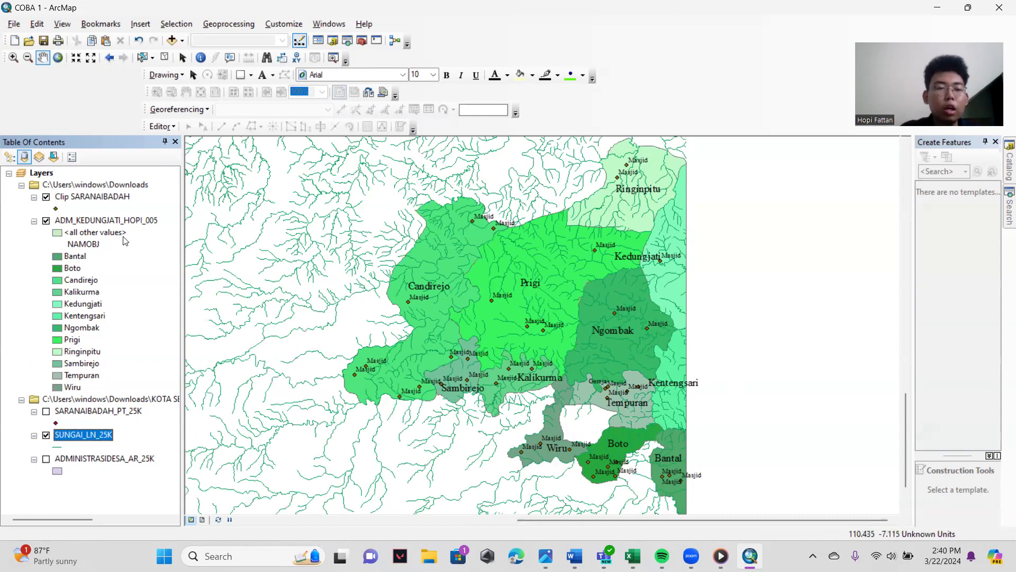
# - Examine the full extent of the SUNGAI_LN_25K river lines and return to the Kedungjati villages
pyautogui.click(28, 57)
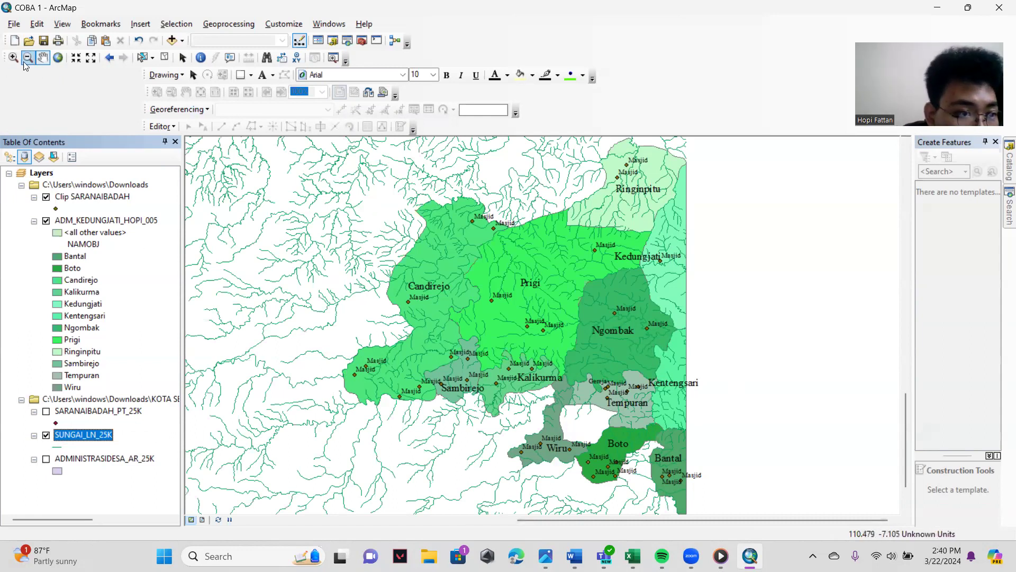
pyautogui.click(339, 308)
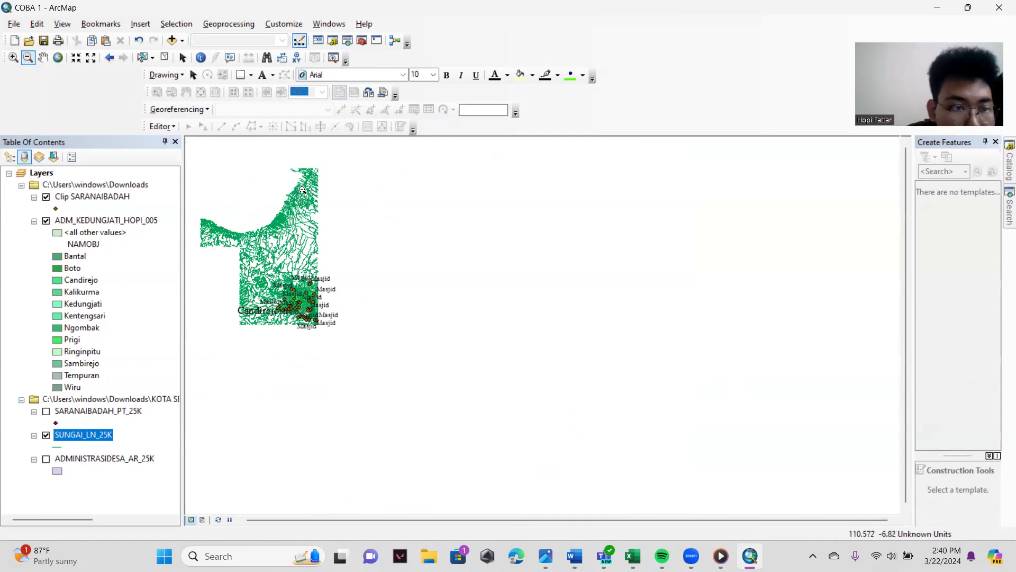
pyautogui.click(57, 57)
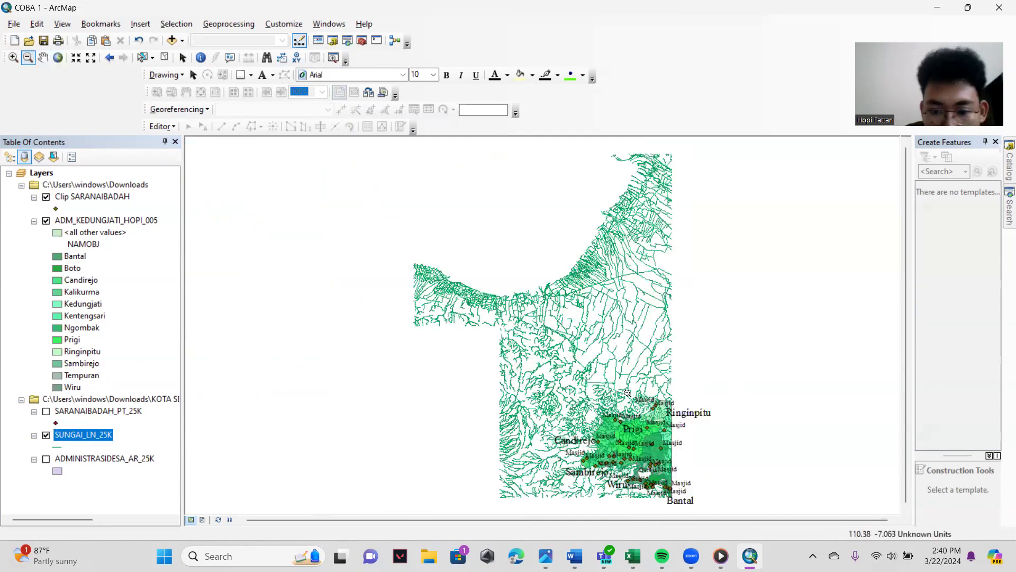
pyautogui.click(16, 59)
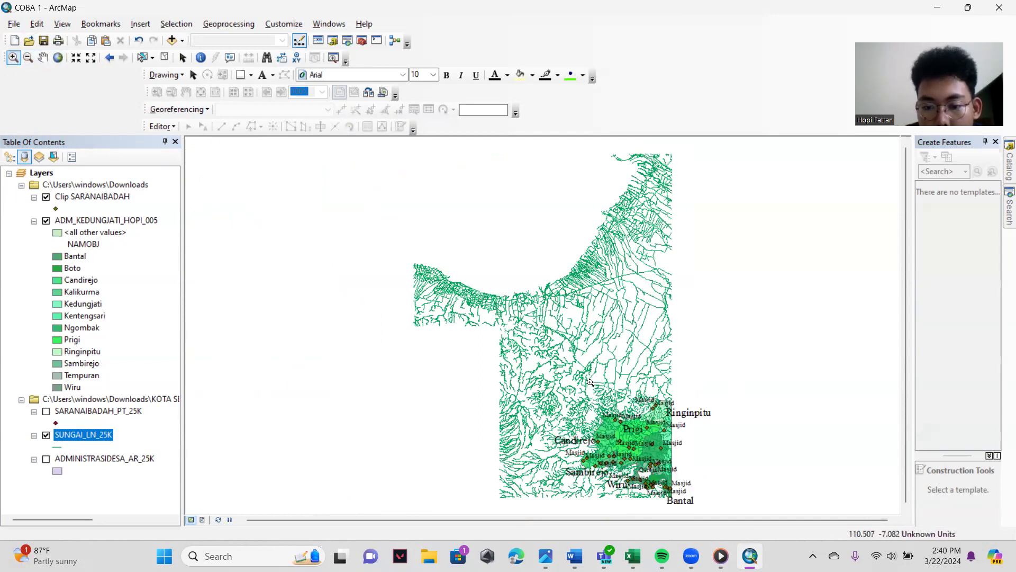
pyautogui.moveTo(586, 416); pyautogui.dragTo(684, 508)
pyautogui.moveTo(396, 187)
pyautogui.mouseDown()
pyautogui.moveTo(535, 286)
pyautogui.moveTo(704, 452)
pyautogui.moveTo(708, 488)
pyautogui.mouseUp()
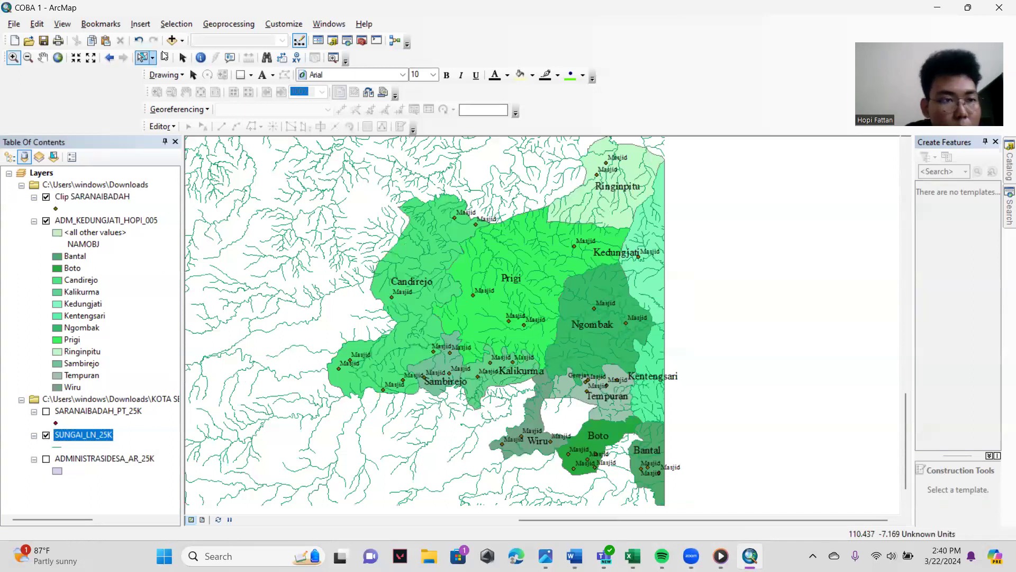
# - Set up the Clip tool with SUNGAI_LN_25K as input features and ADM_KEDUNGJATI_HOPI_005 as clip features
pyautogui.click(228, 25)
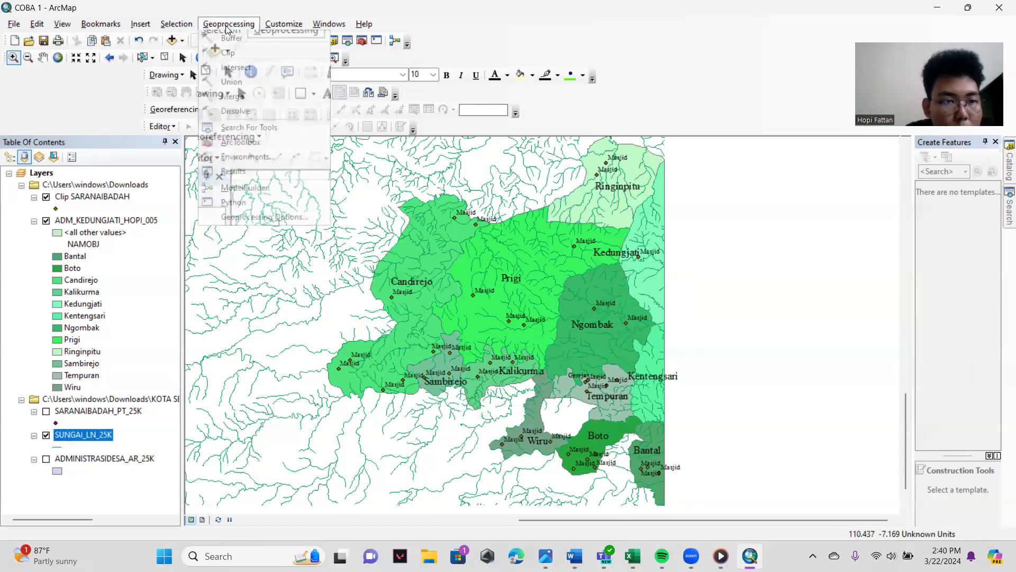
pyautogui.click(254, 54)
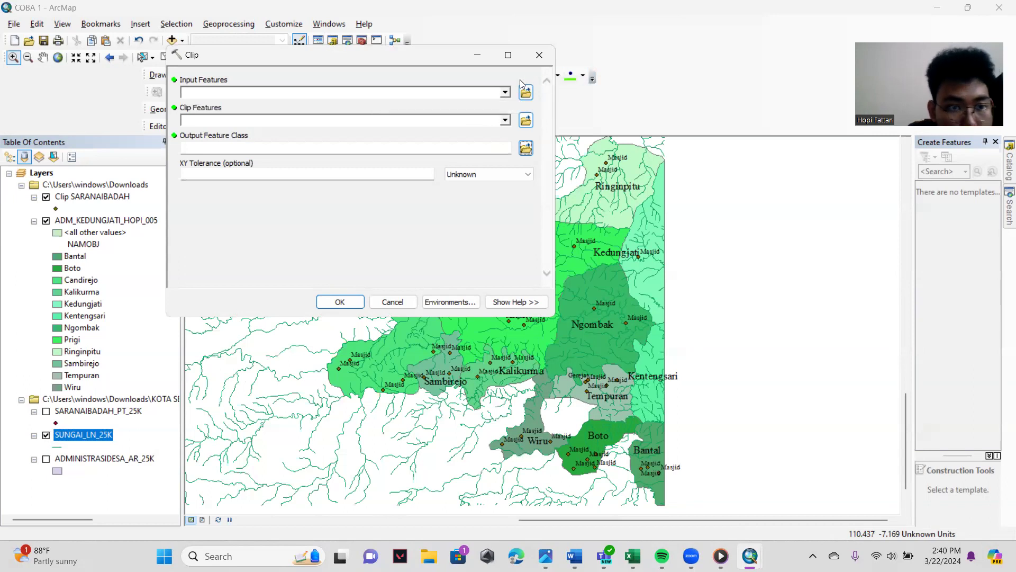
pyautogui.click(526, 93)
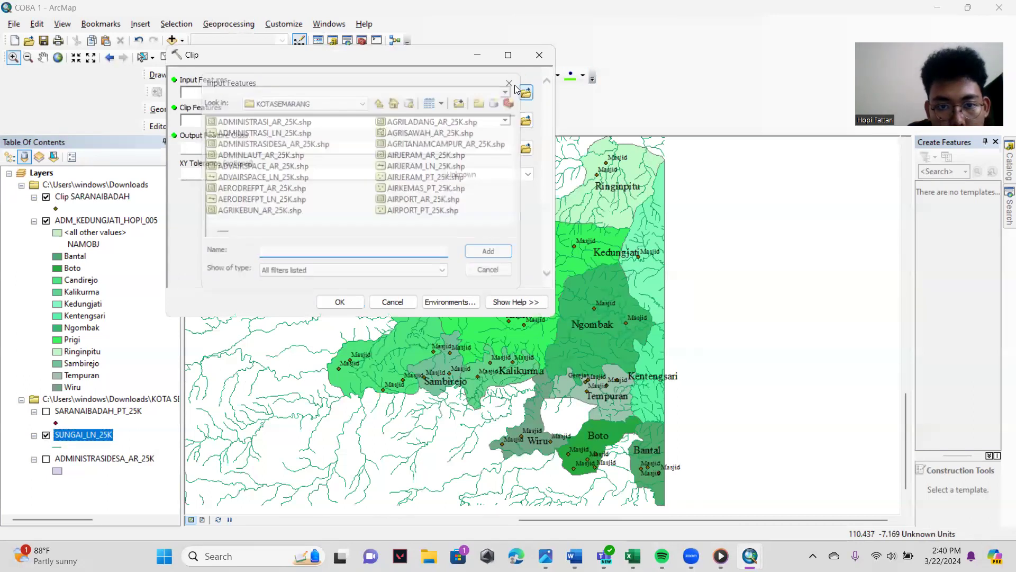
pyautogui.click(514, 86)
pyautogui.click(506, 92)
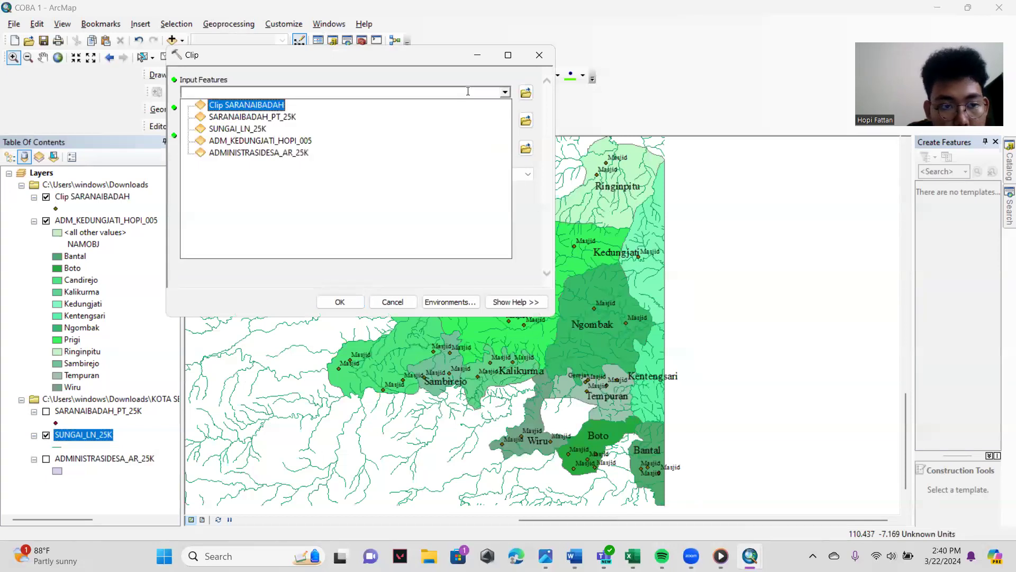
pyautogui.click(253, 130)
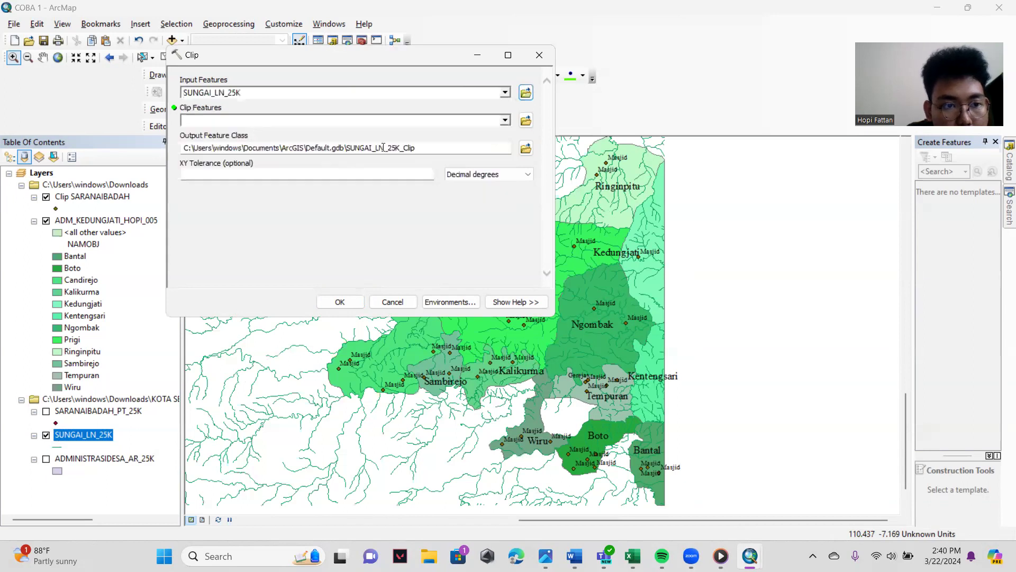
pyautogui.click(505, 121)
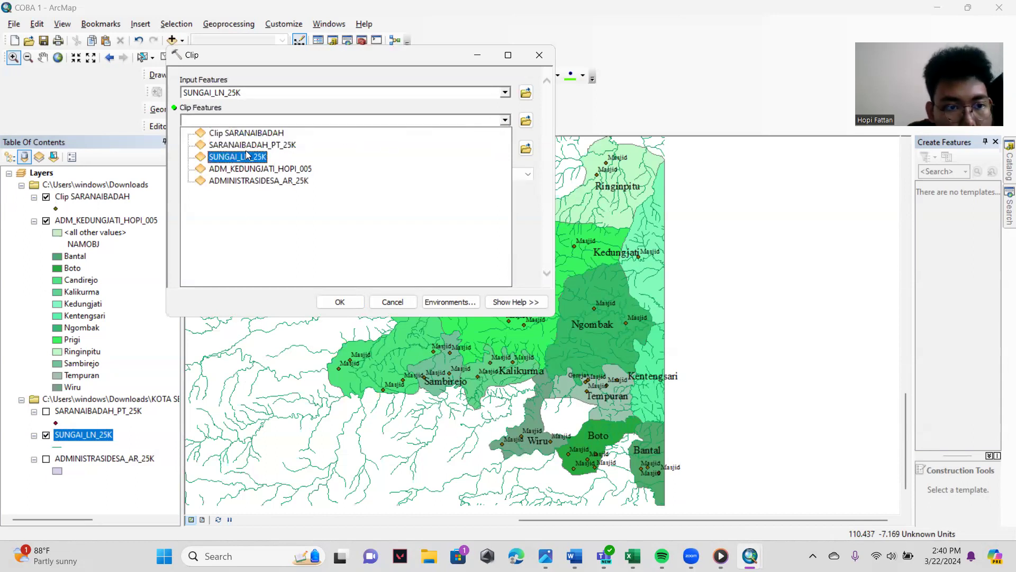
pyautogui.click(261, 168)
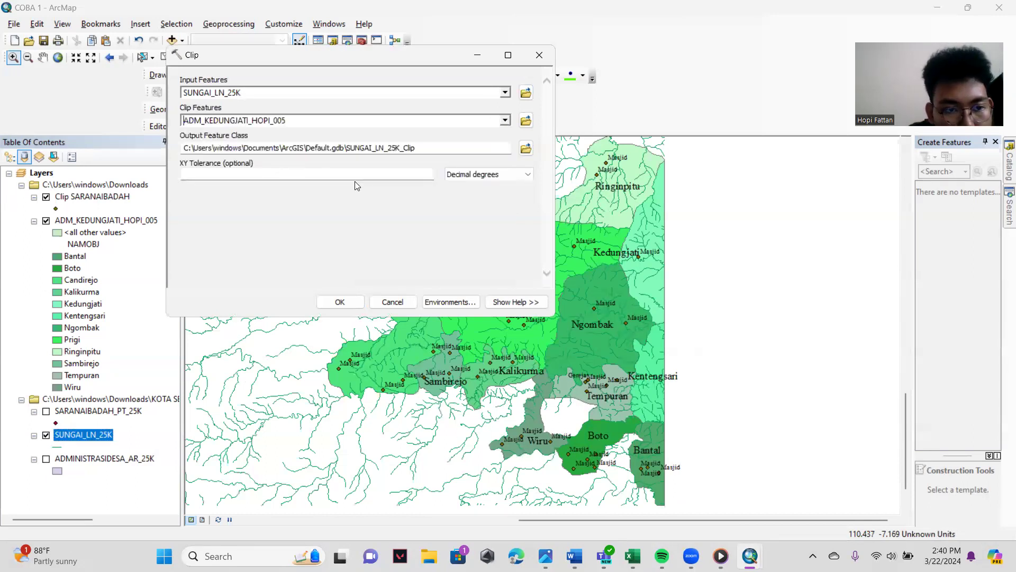
# - Save the river clip output as Clip SUNGAILN in the Downloads folder, run the clip, and hide the original SUNGAI_LN_25K layer
pyautogui.click(525, 149)
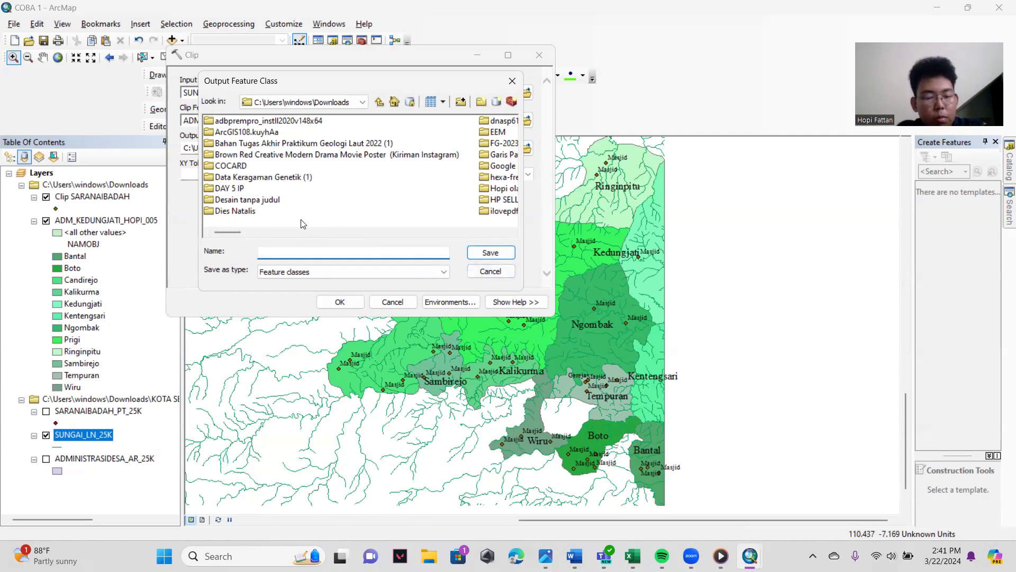
pyautogui.write('Clip SUNGAILN')
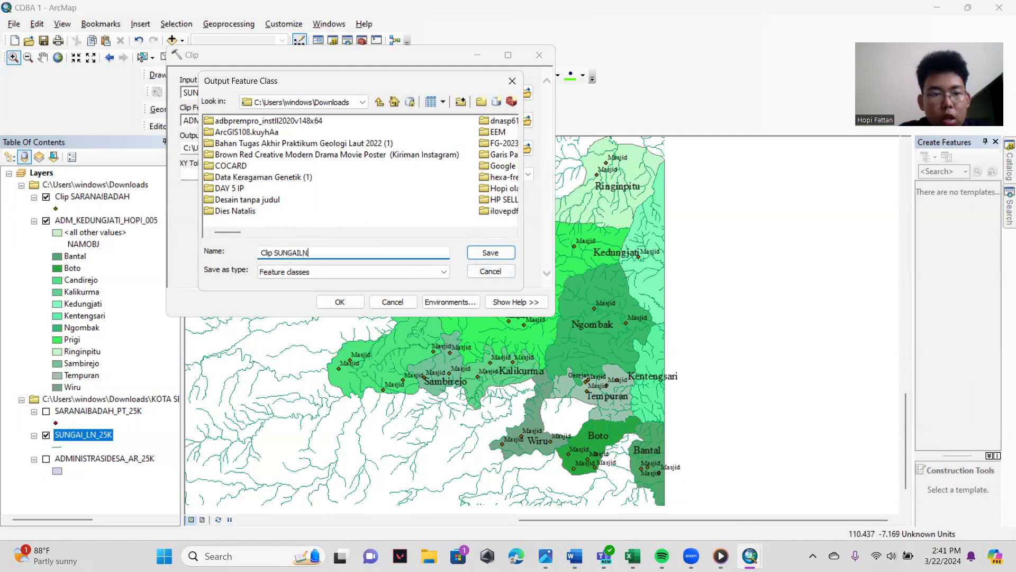
pyautogui.click(489, 253)
pyautogui.click(357, 301)
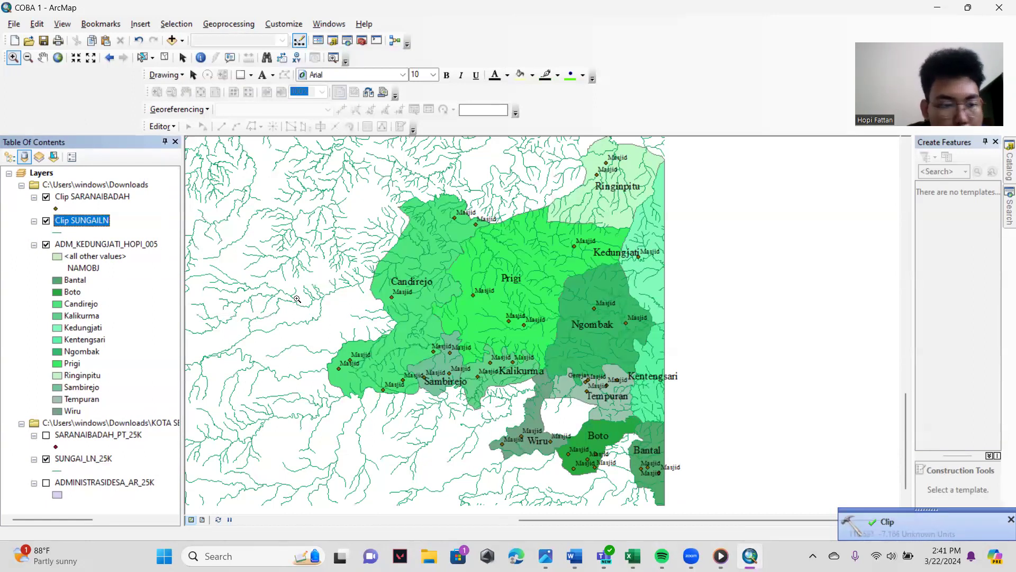
pyautogui.click(46, 458)
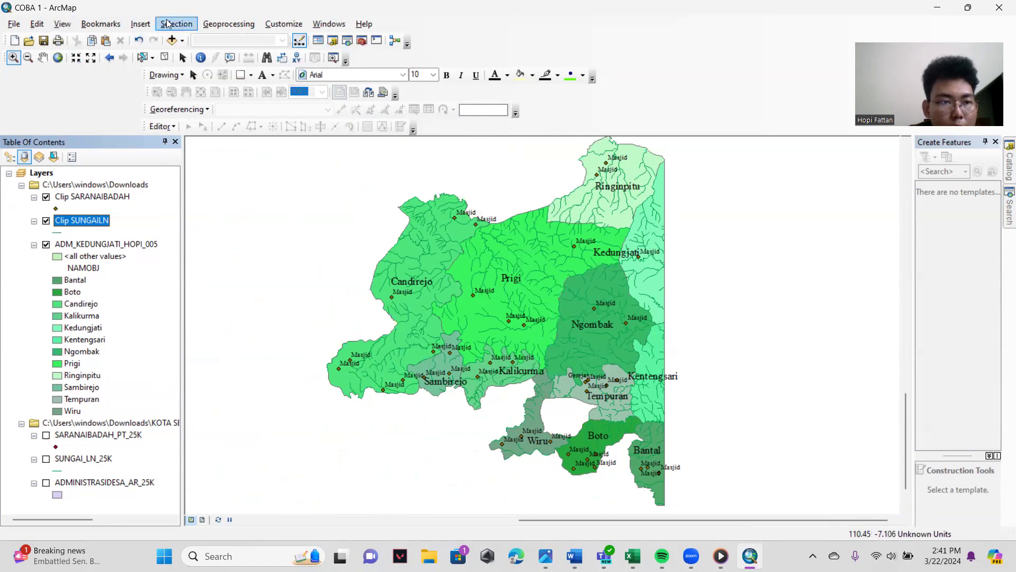
# - Add the AGRISAWAH_AR_25K.shp rice field data from the KOTASEMARANG folder to the map
pyautogui.click(171, 40)
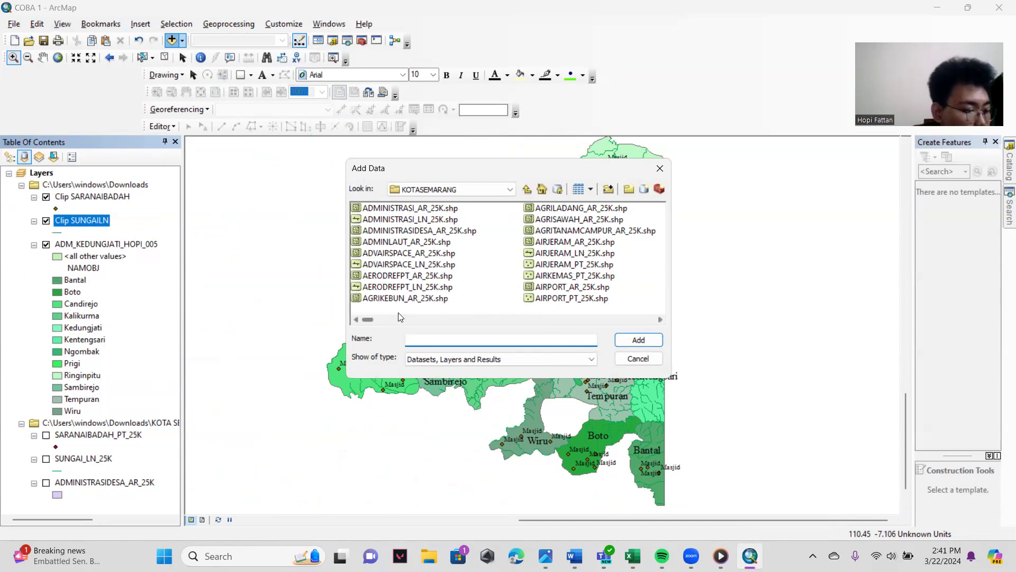
pyautogui.click(567, 221)
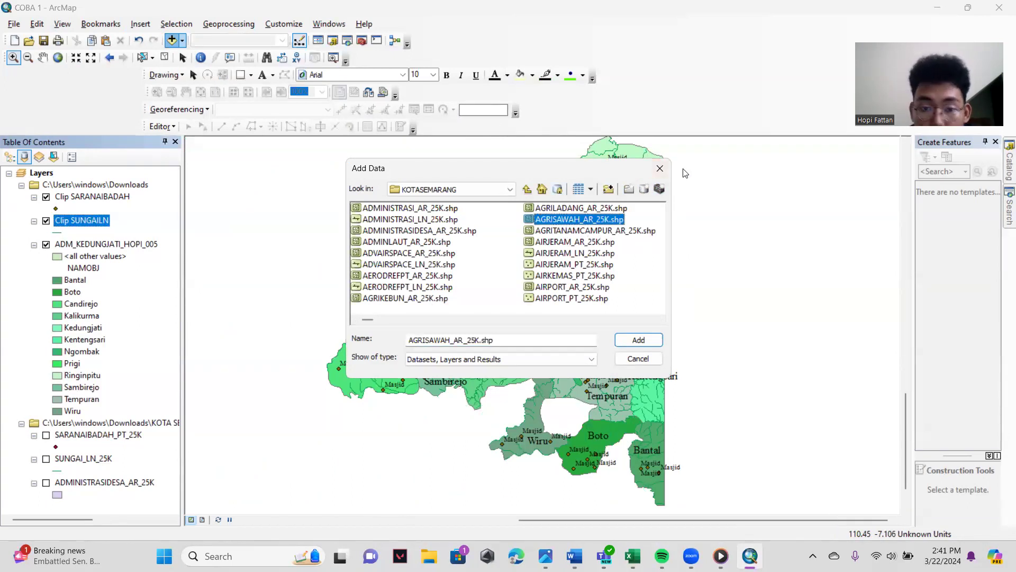
pyautogui.click(635, 343)
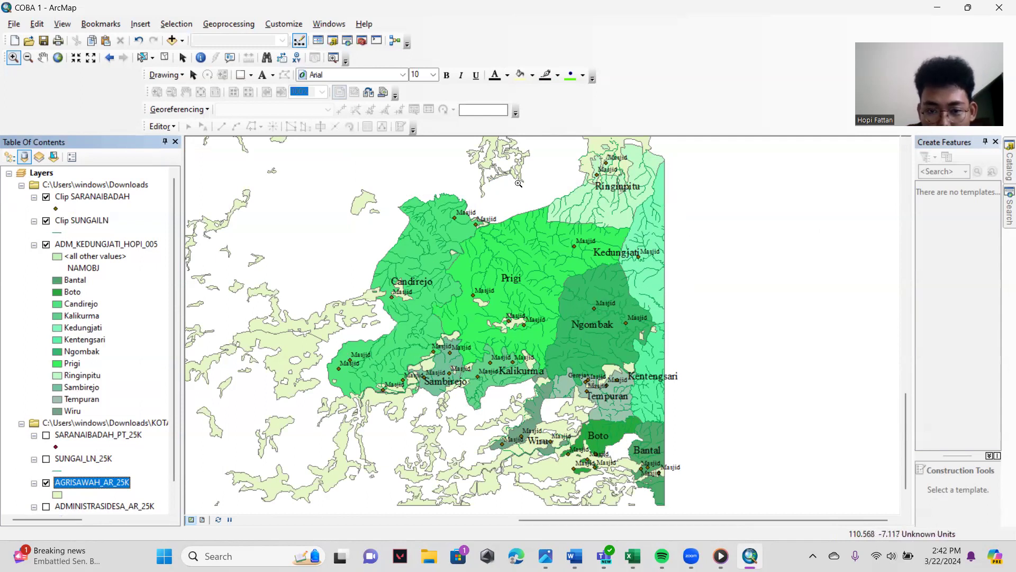
# - Examine the full extent of the AGRISAWAH_AR_25K rice fields and return to the whole Kedungjati district
pyautogui.click(42, 58)
pyautogui.click(58, 57)
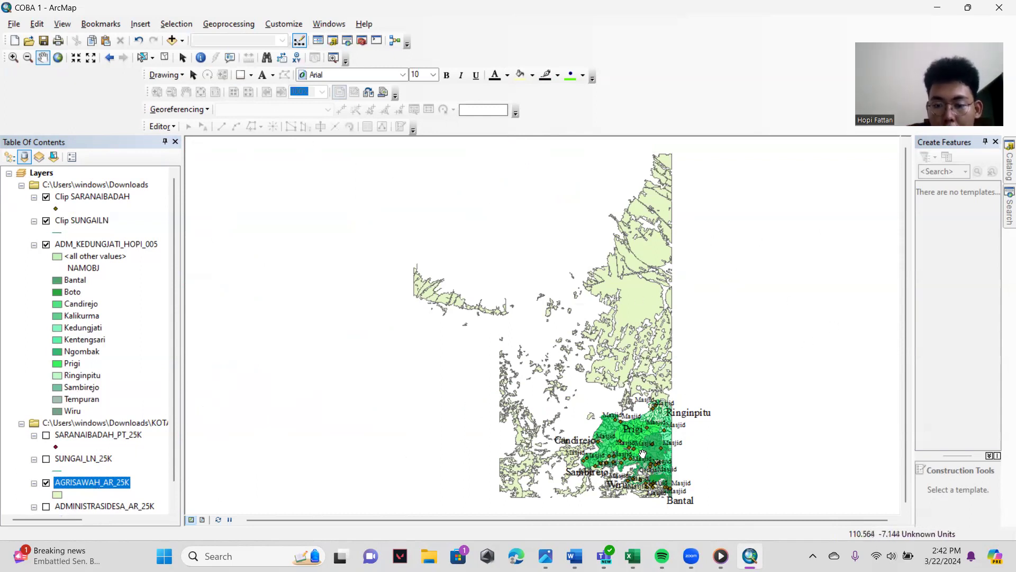
pyautogui.click(14, 58)
pyautogui.moveTo(587, 405); pyautogui.dragTo(690, 489)
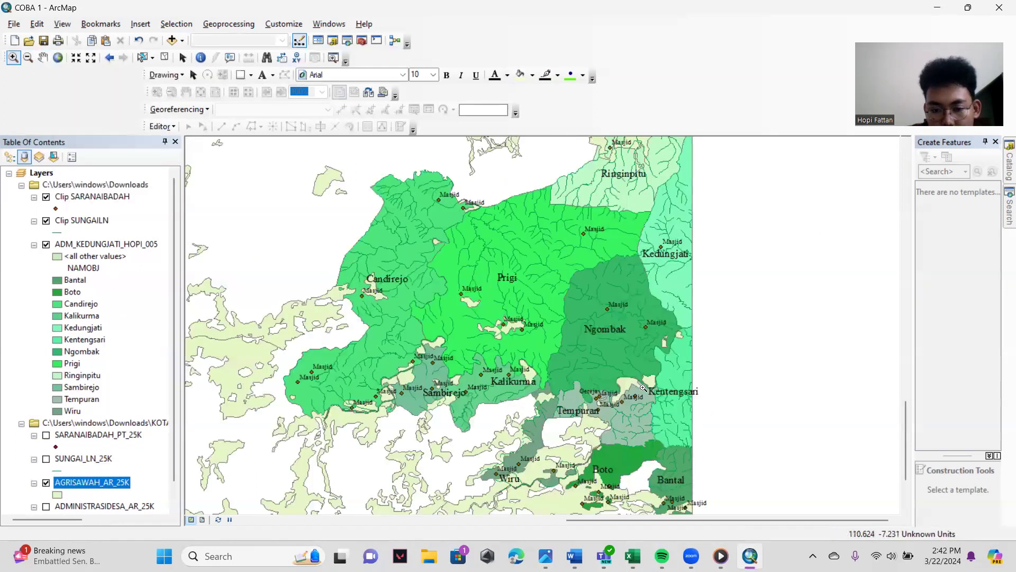
pyautogui.click(28, 57)
pyautogui.click(334, 264)
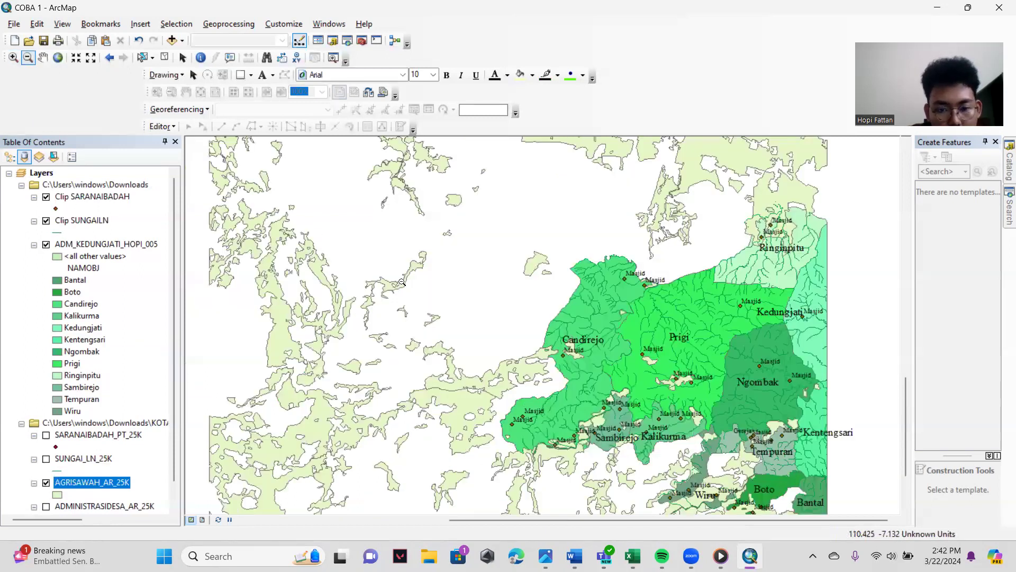
pyautogui.click(14, 57)
pyautogui.click(881, 514)
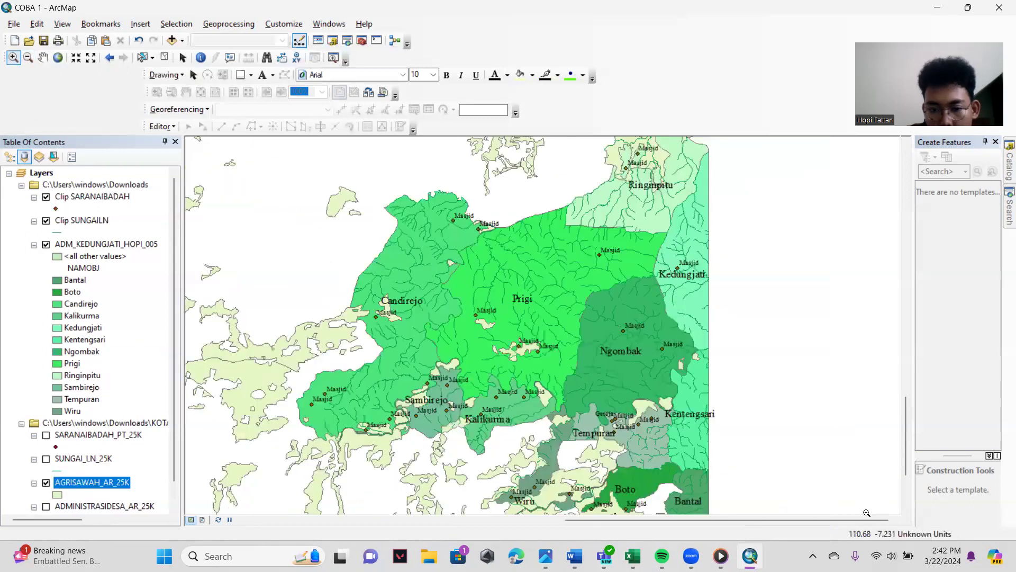
pyautogui.click(729, 380)
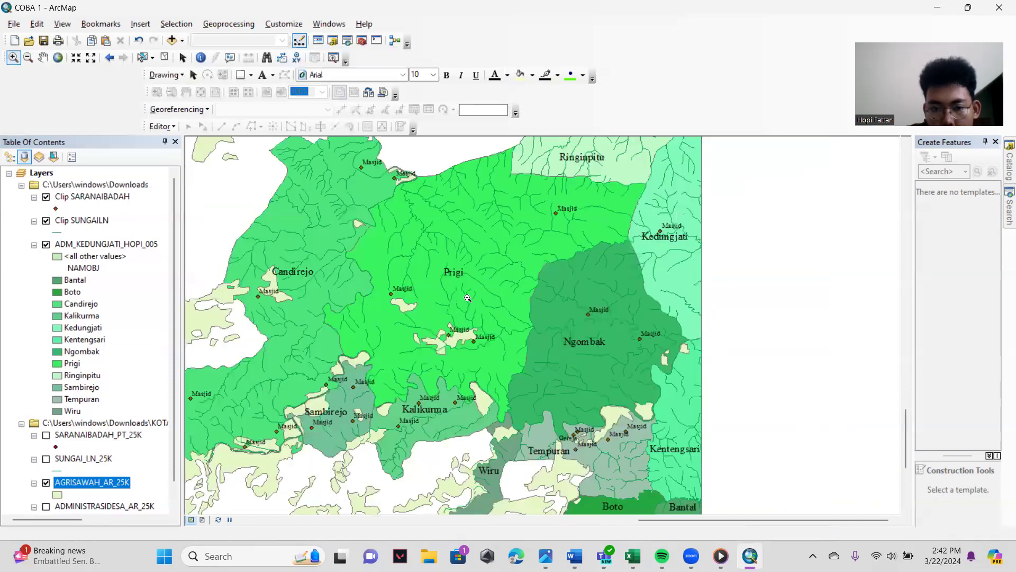
pyautogui.scroll(1, 655, 346)
pyautogui.scroll(1, 616, 345)
pyautogui.moveTo(346, 159); pyautogui.dragTo(676, 505)
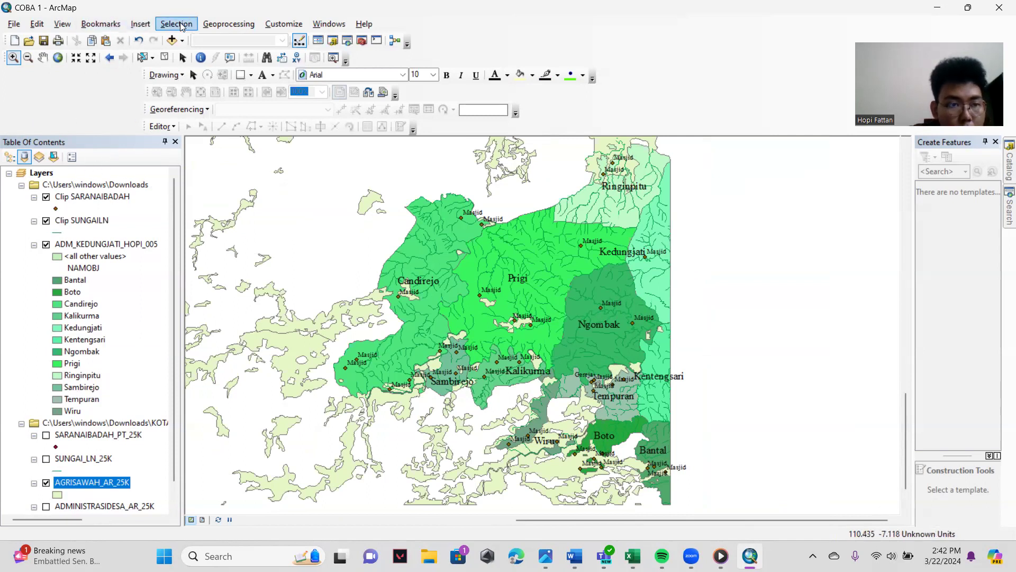
# - Set up the Clip tool with AGRISAWAH_AR_25K as input features and ADM_KEDUNGJATI_HOPI_005 as clip features
pyautogui.click(229, 24)
pyautogui.click(236, 50)
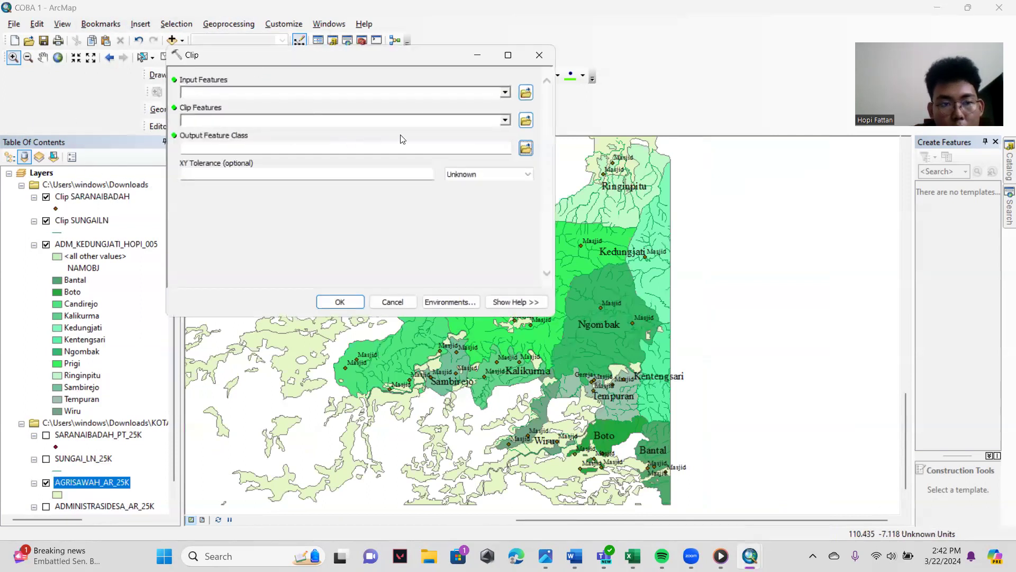
pyautogui.click(505, 93)
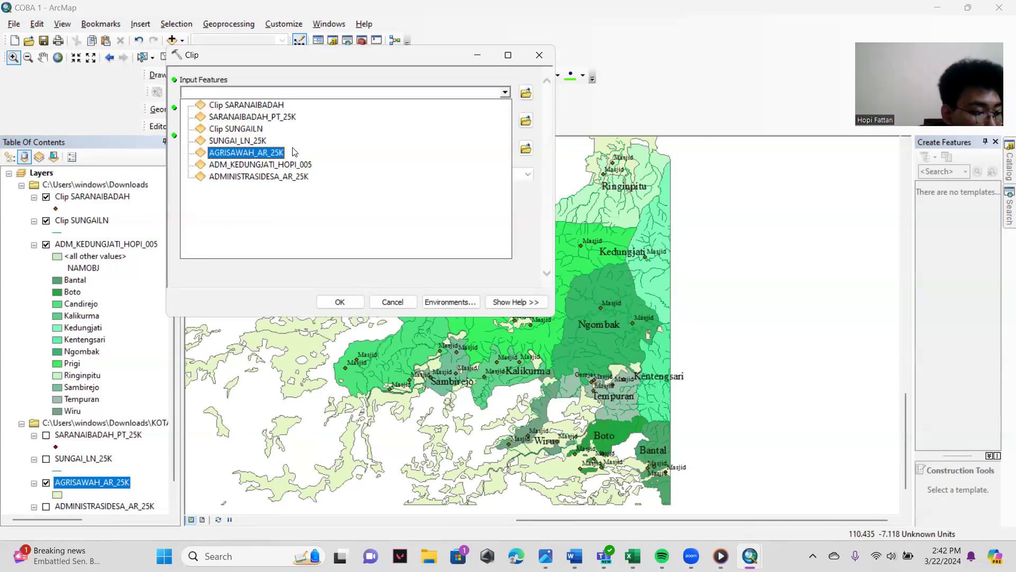
pyautogui.click(258, 153)
pyautogui.click(506, 120)
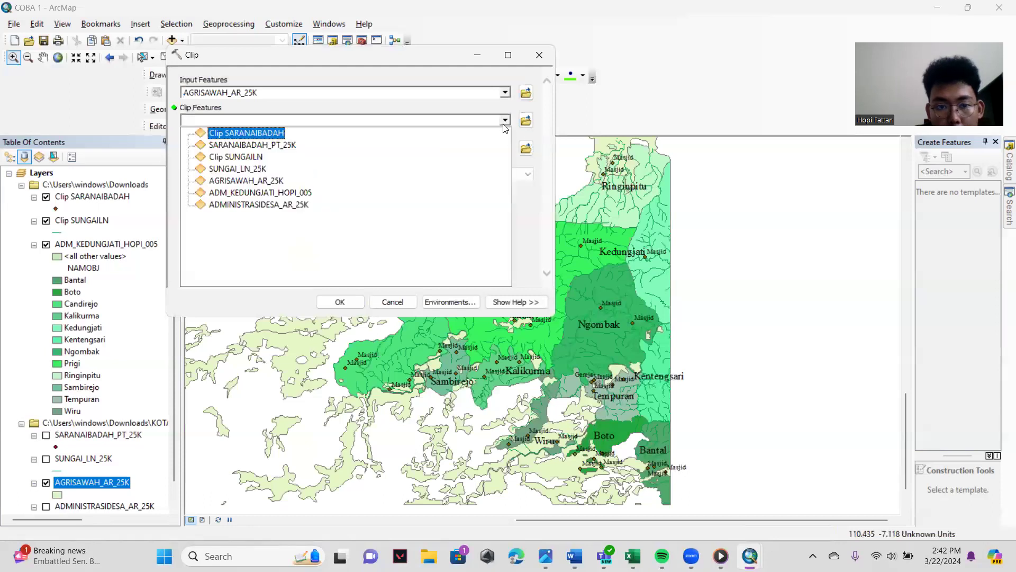
pyautogui.click(255, 194)
# - Save the rice field clip output as Clip AGRISAWAHAR in the Downloads folder, run the clip, and hide the original AGRISAWAH_AR_25K layer
pyautogui.click(526, 149)
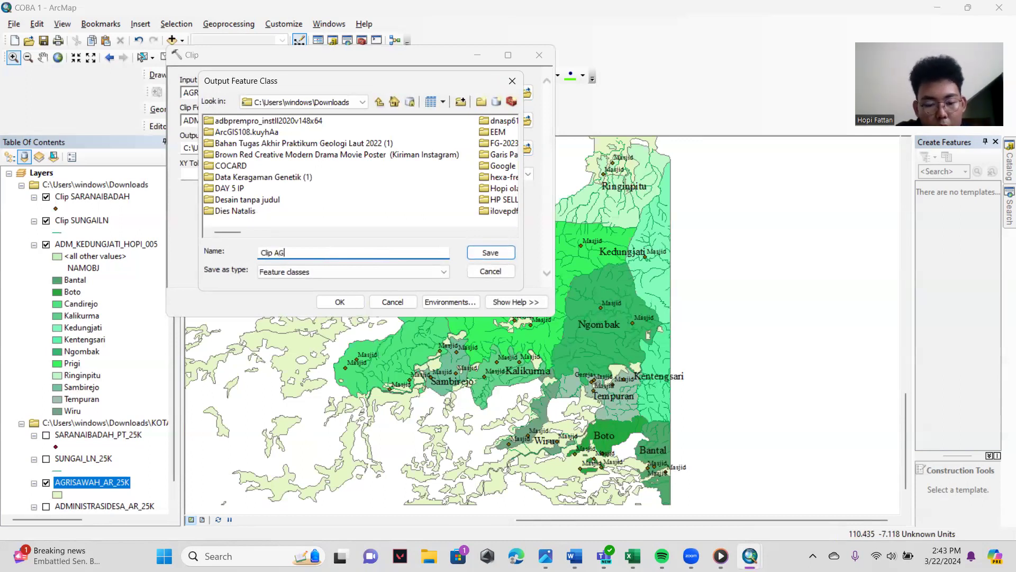
pyautogui.write('Clip AGRISAWAHAR')
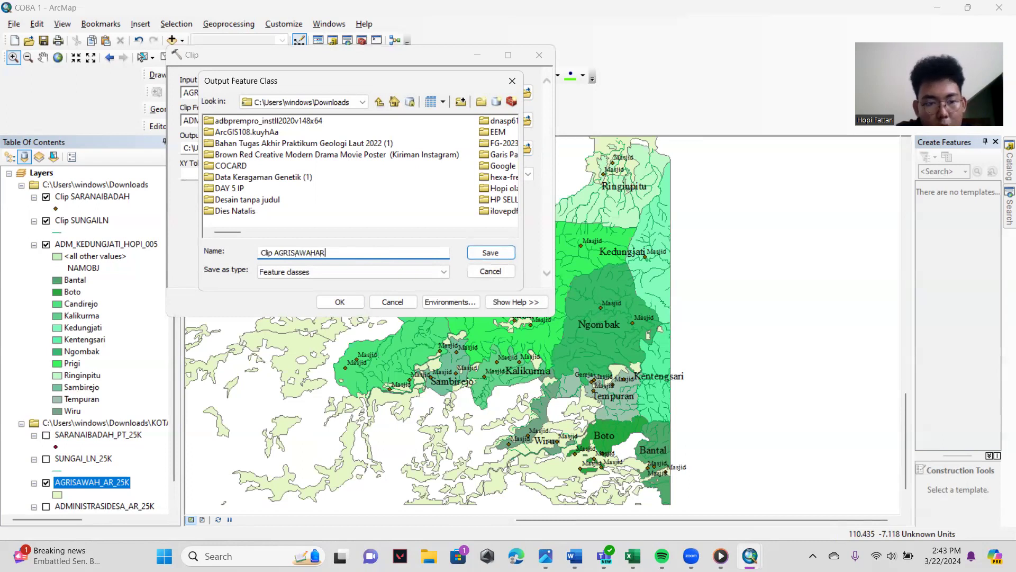
pyautogui.click(478, 251)
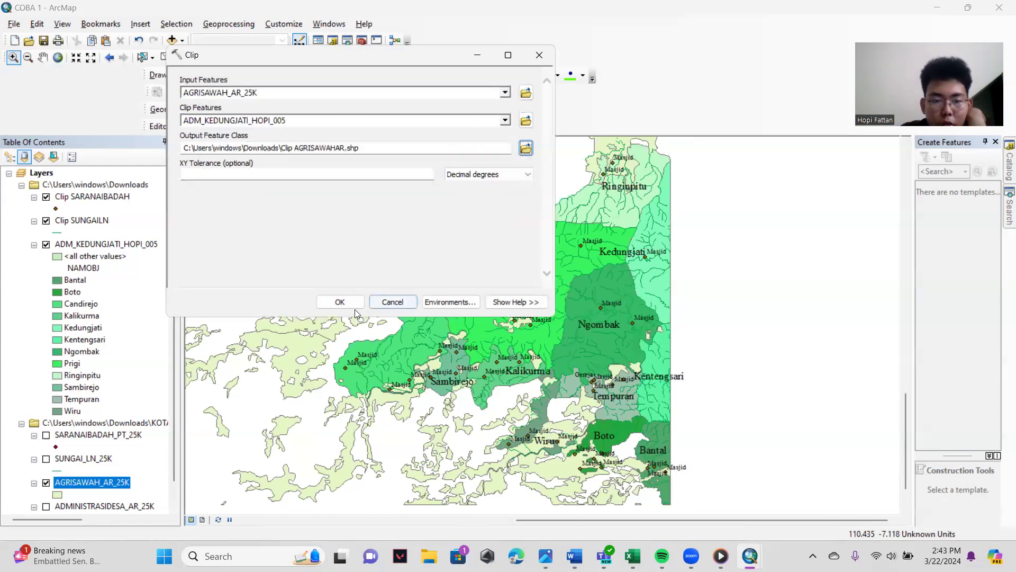
pyautogui.click(355, 304)
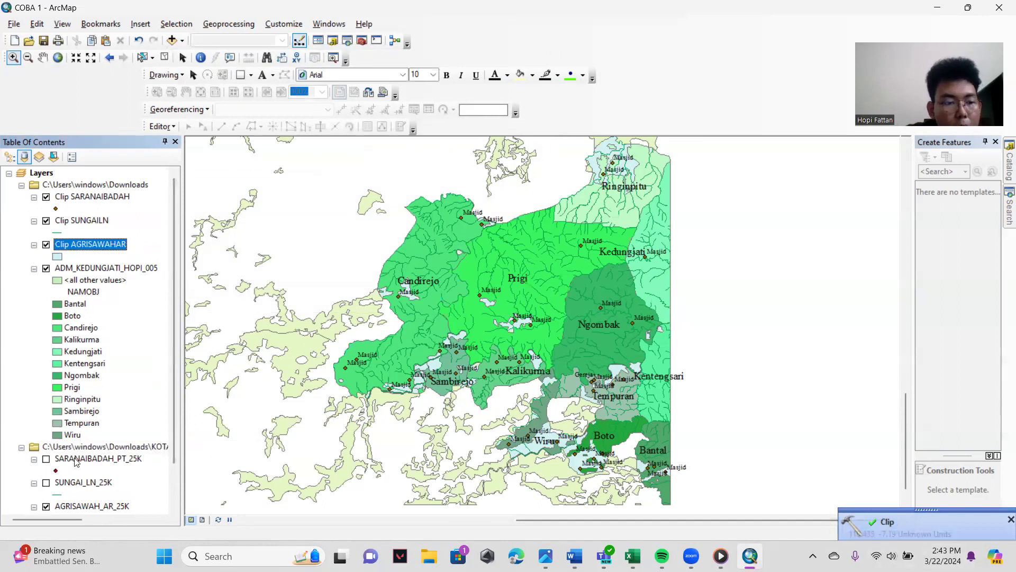
pyautogui.click(46, 506)
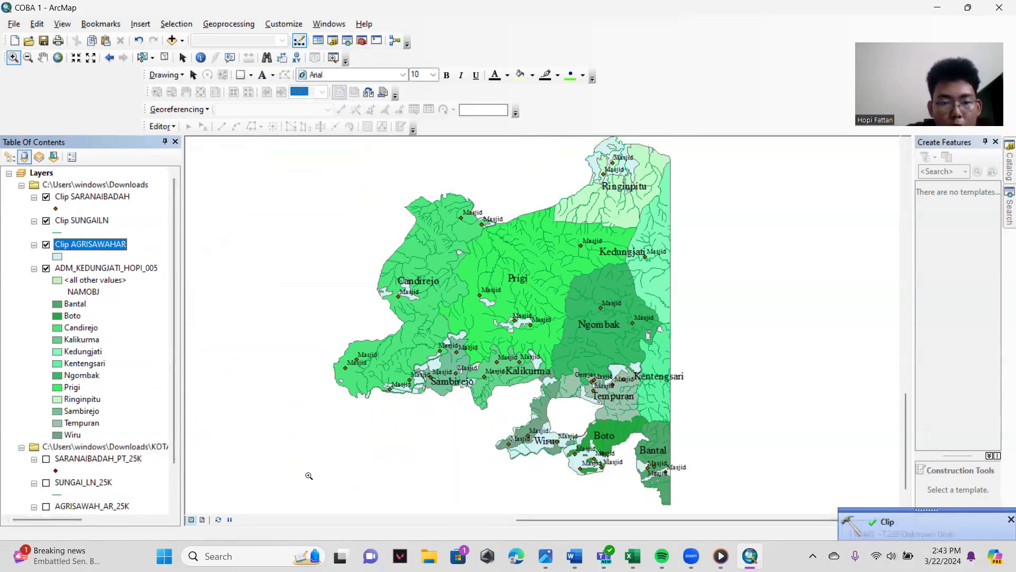
# - Compare the Clip AGRISAWAHAR layer with the original AGRISAWAH_AR_25K by toggling their visibility, leaving only the clipped layer shown
pyautogui.click(47, 507)
pyautogui.click(47, 507)
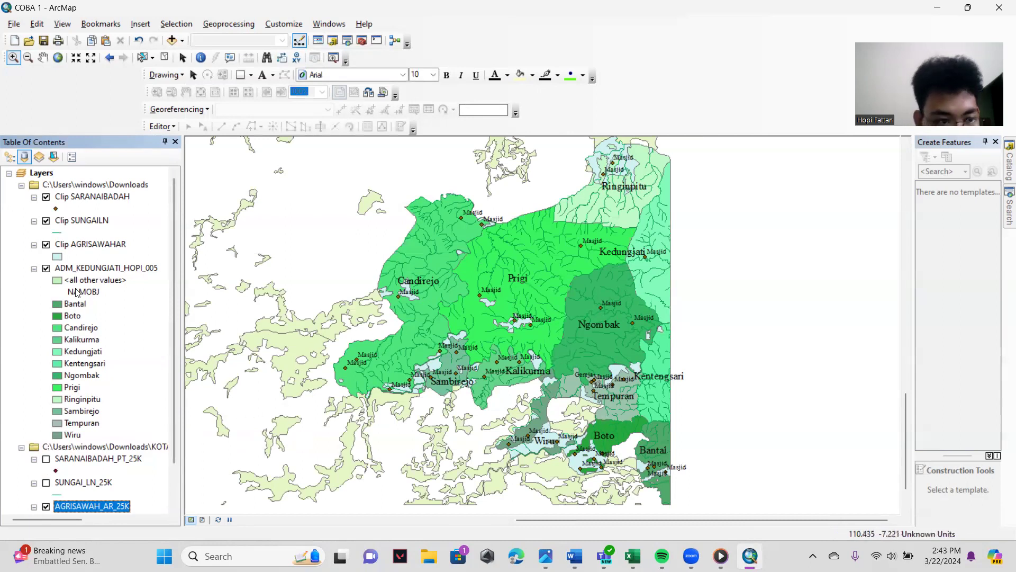
pyautogui.click(46, 245)
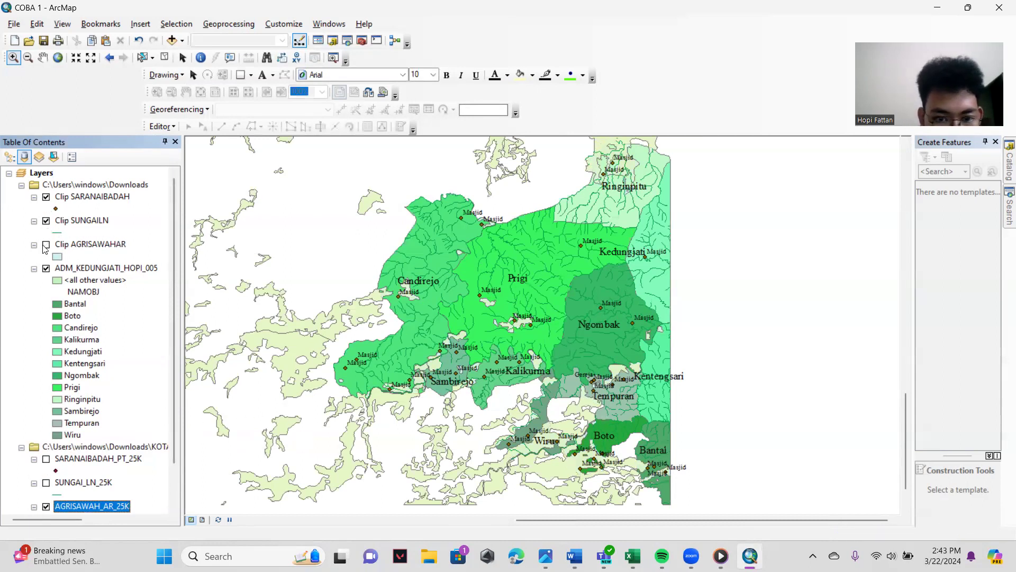
pyautogui.click(47, 507)
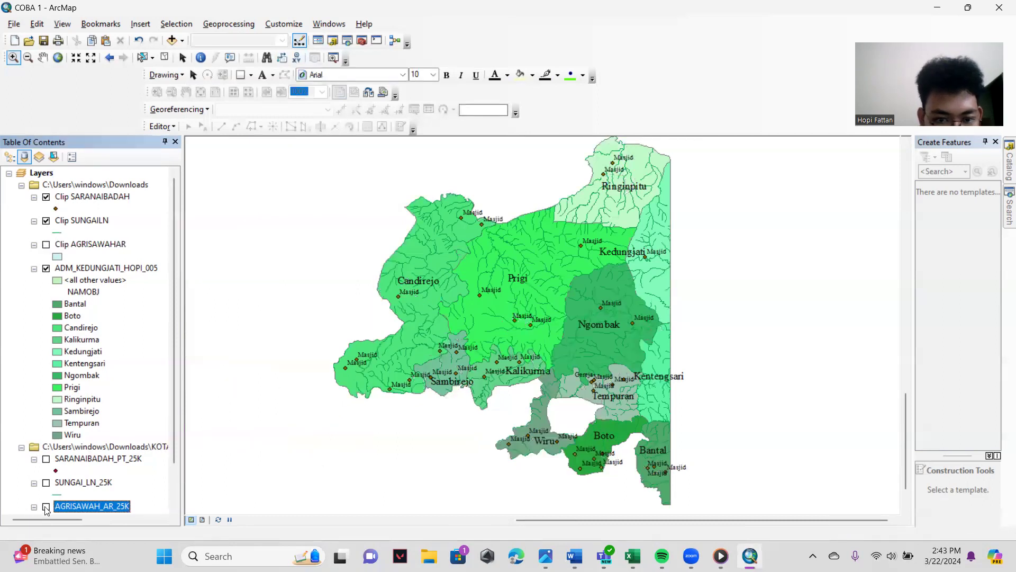
pyautogui.click(46, 507)
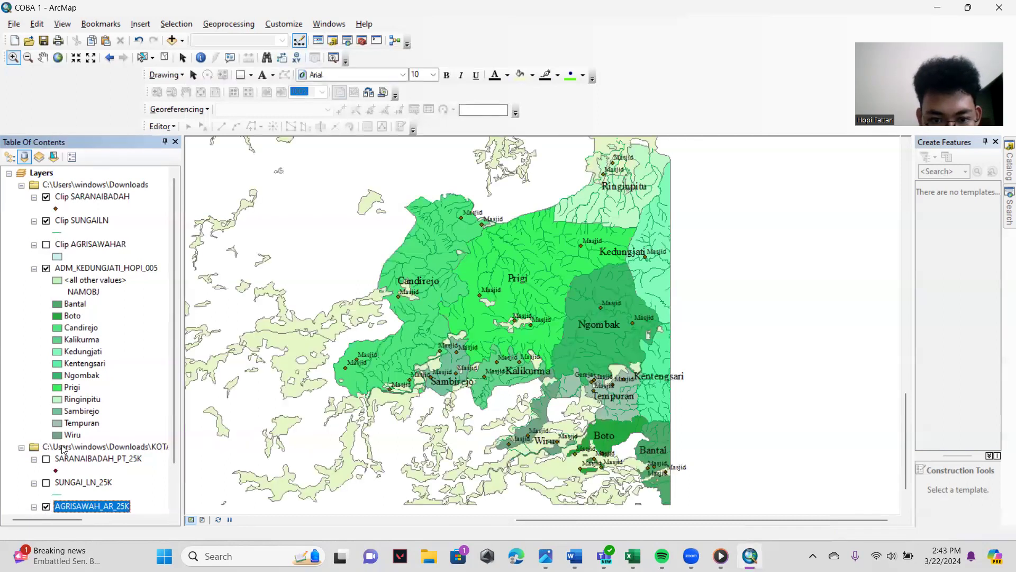
pyautogui.click(46, 245)
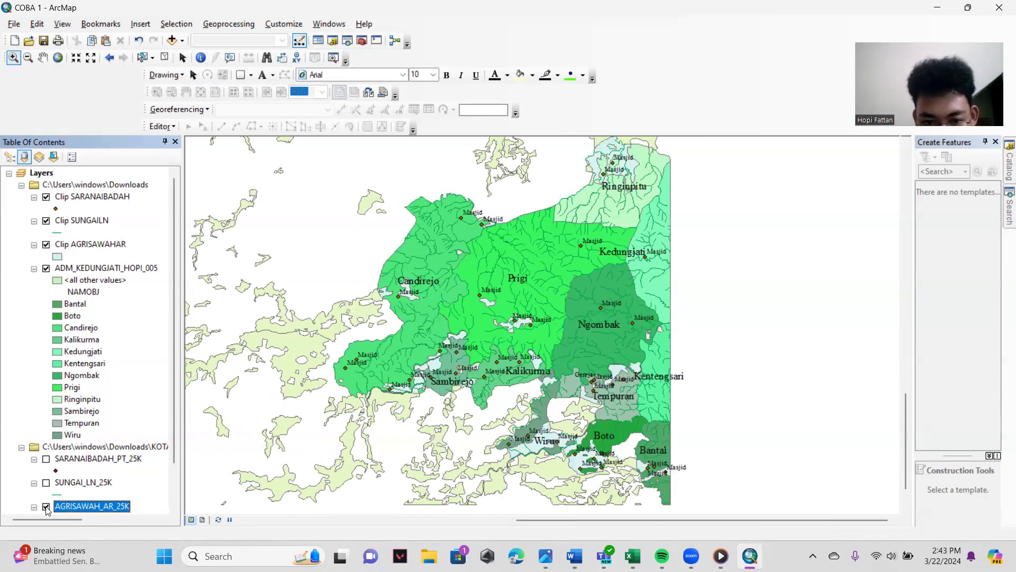
pyautogui.click(46, 506)
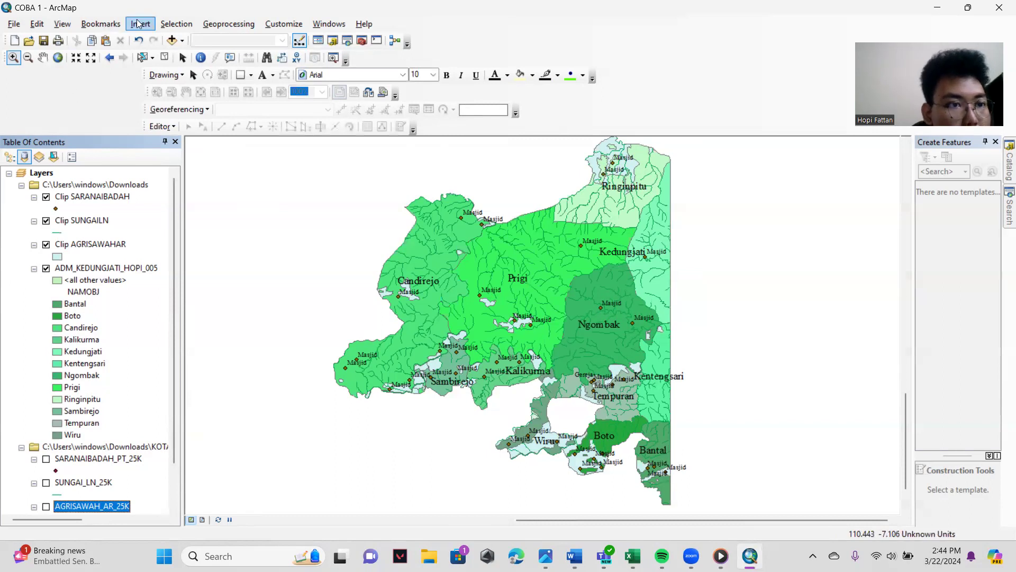
# - Add the PEMUKIMAN_AR_25K.shp settlement area data from the KOTASEMARANG folder to the map
pyautogui.click(228, 24)
pyautogui.click(172, 27)
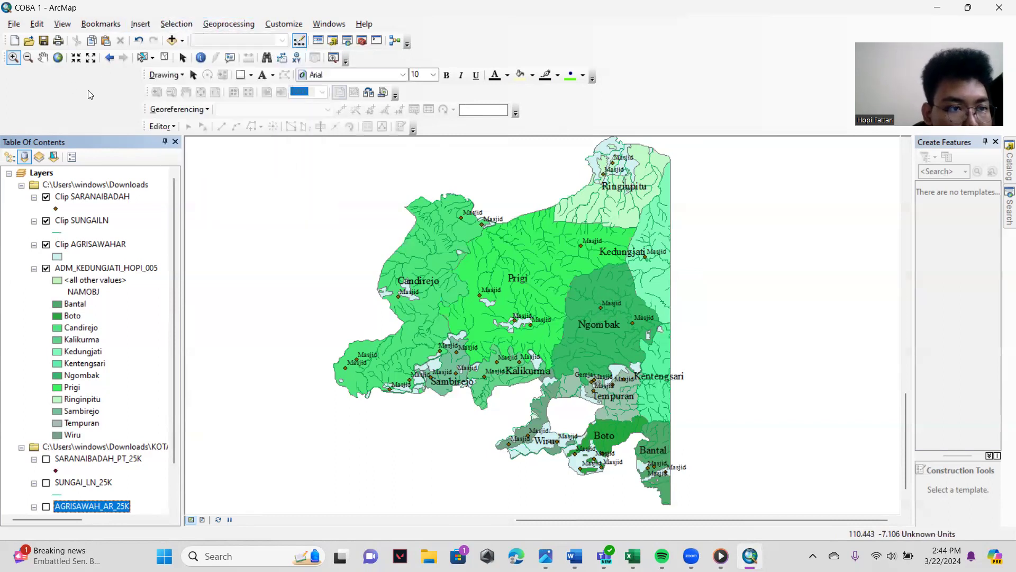
pyautogui.click(172, 41)
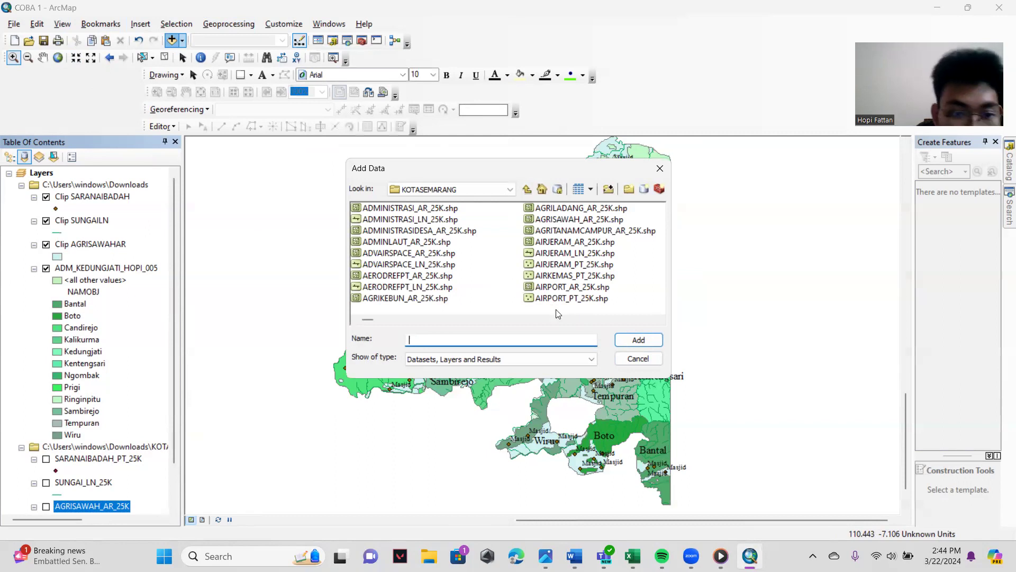
pyautogui.click(393, 319)
pyautogui.moveTo(393, 320); pyautogui.dragTo(538, 333)
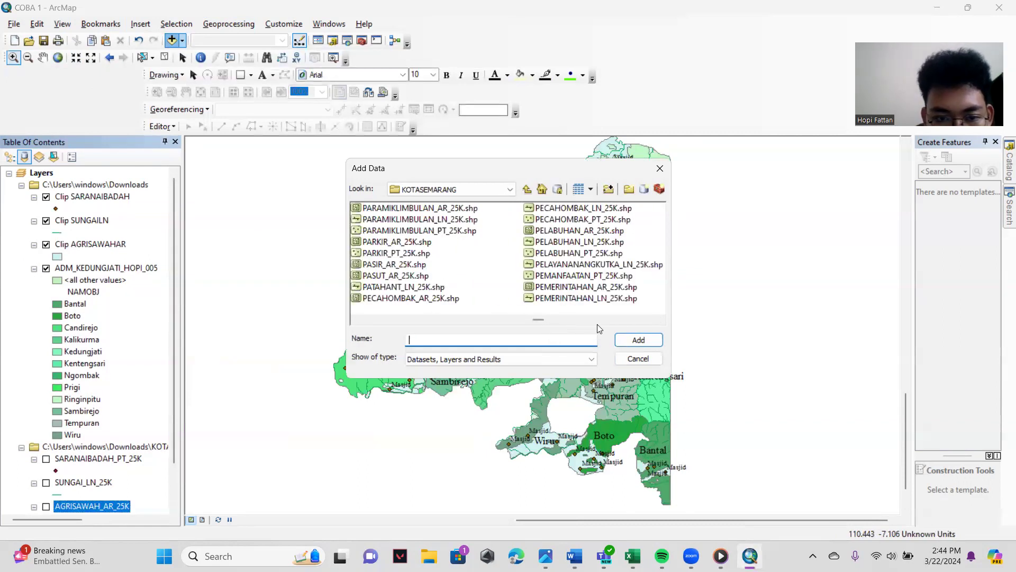
pyautogui.click(660, 319)
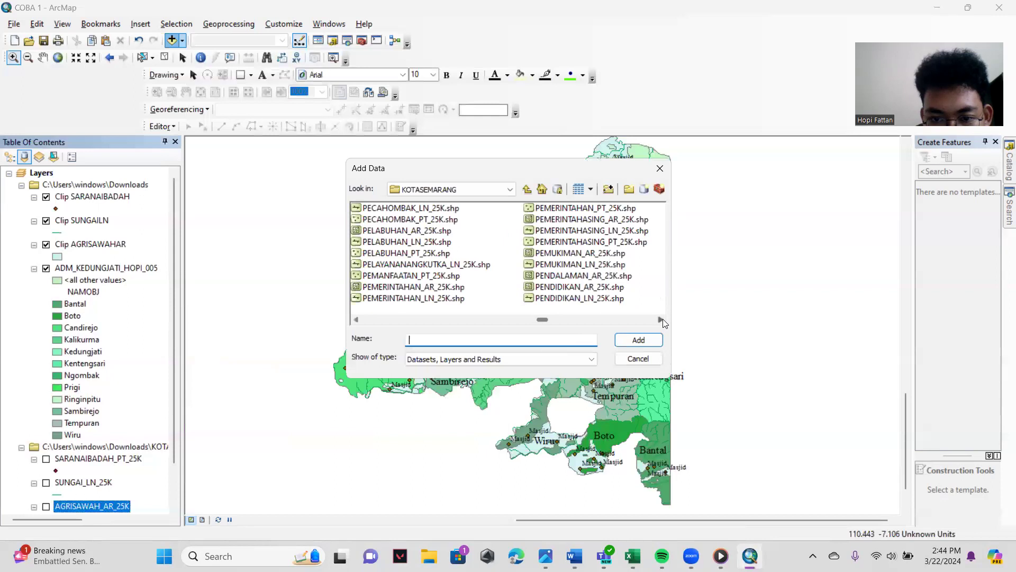
pyautogui.click(662, 320)
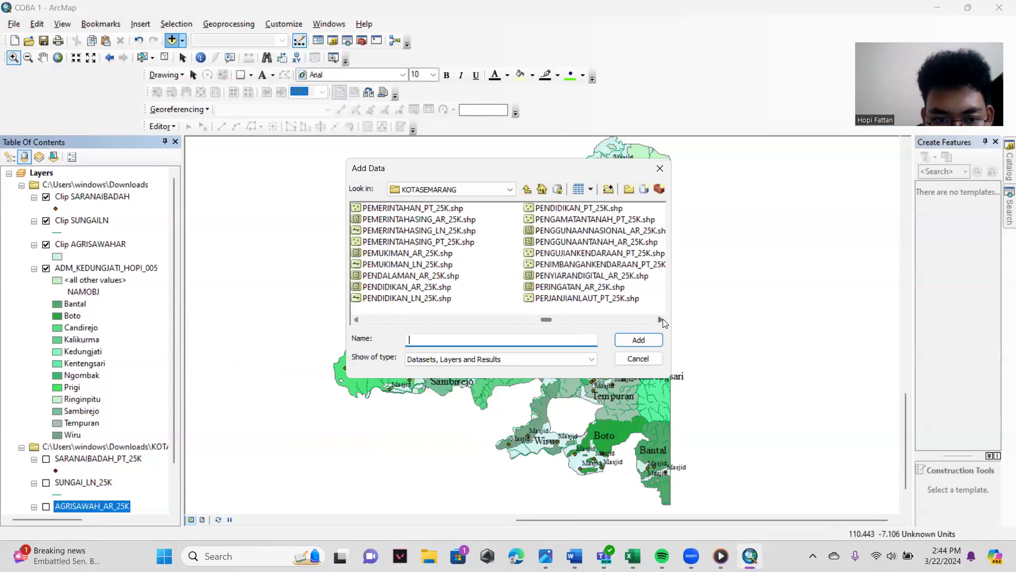
pyautogui.click(431, 254)
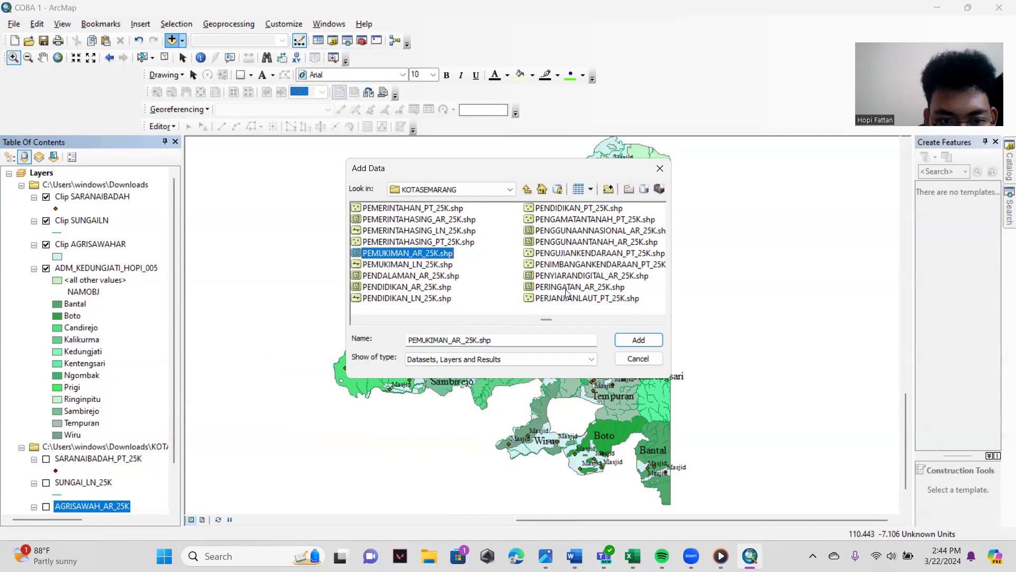
pyautogui.click(654, 341)
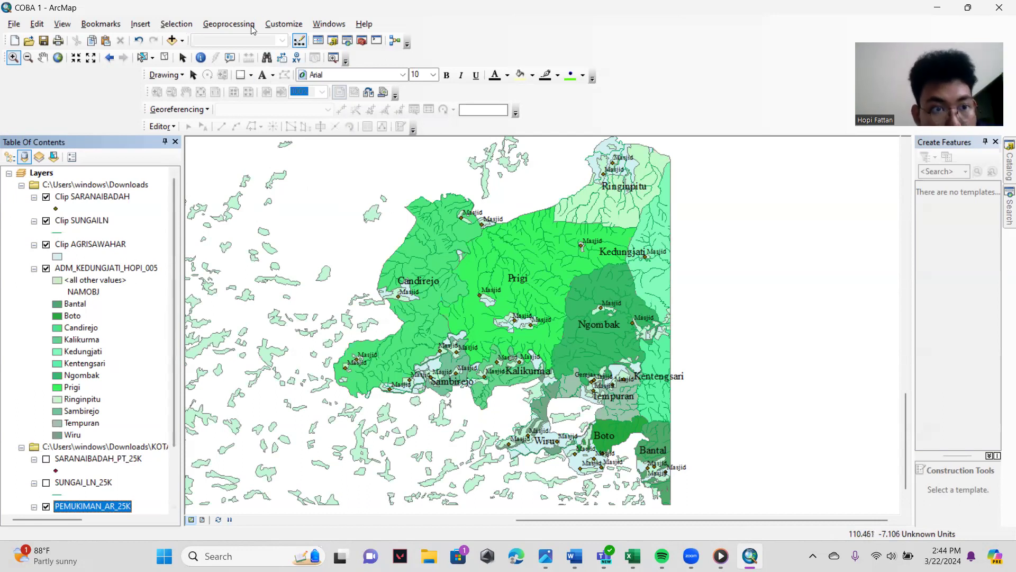
# - Set up the Clip tool with PEMUKIMAN_AR_25K as input features and ADM_KEDUNGJATI_HOPI_005 as clip features
pyautogui.click(229, 24)
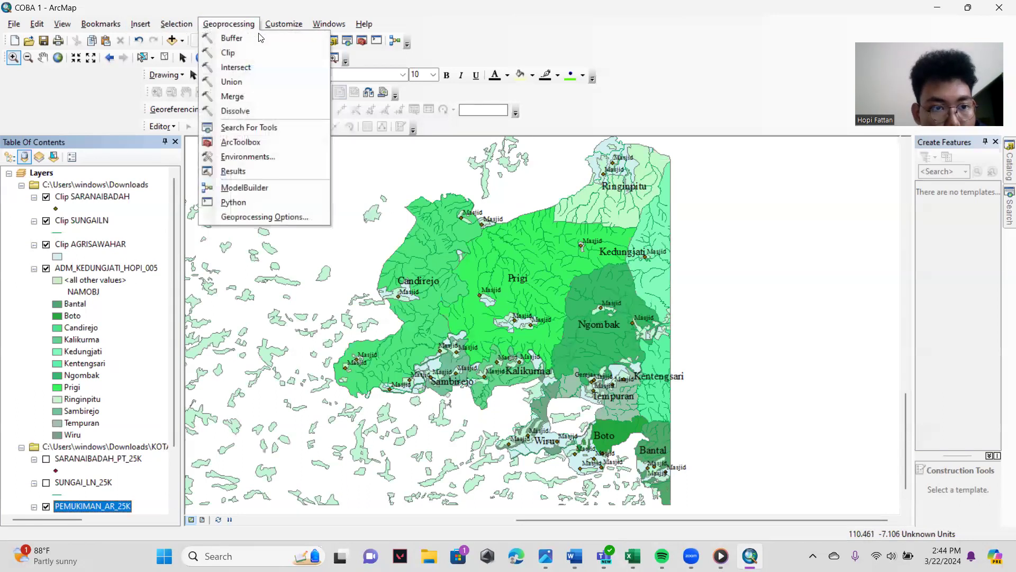
pyautogui.click(228, 53)
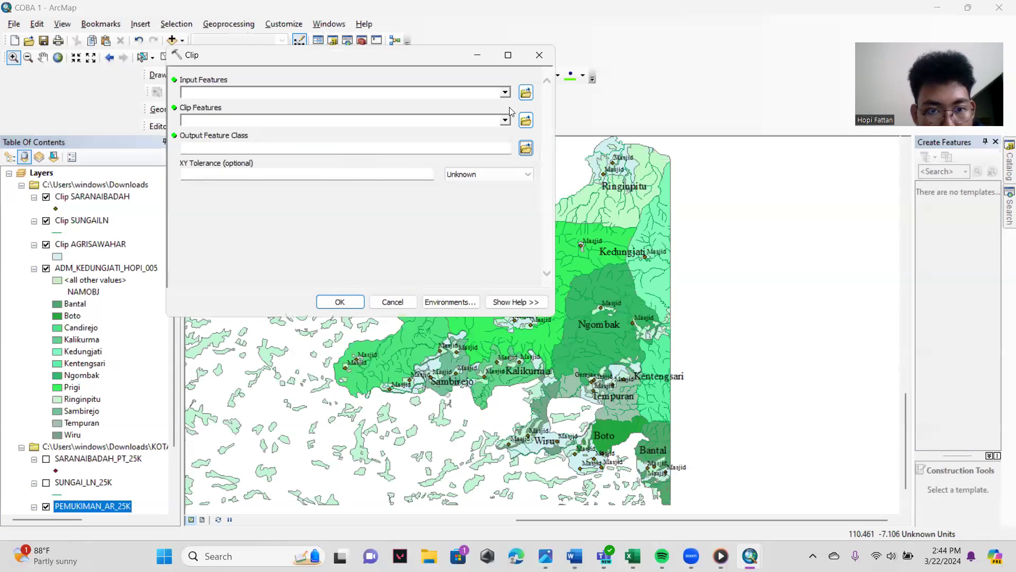
pyautogui.click(504, 94)
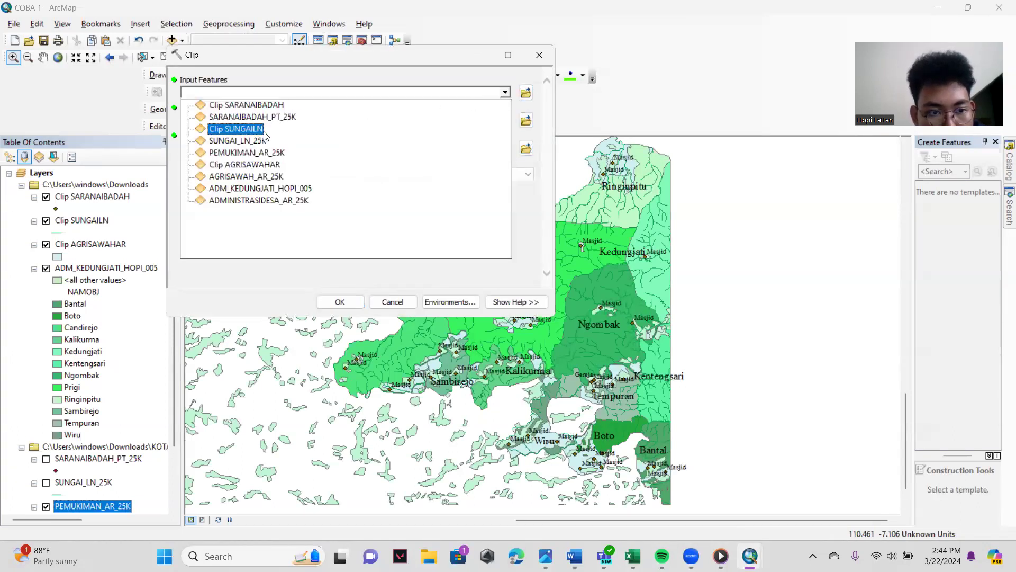
pyautogui.click(270, 153)
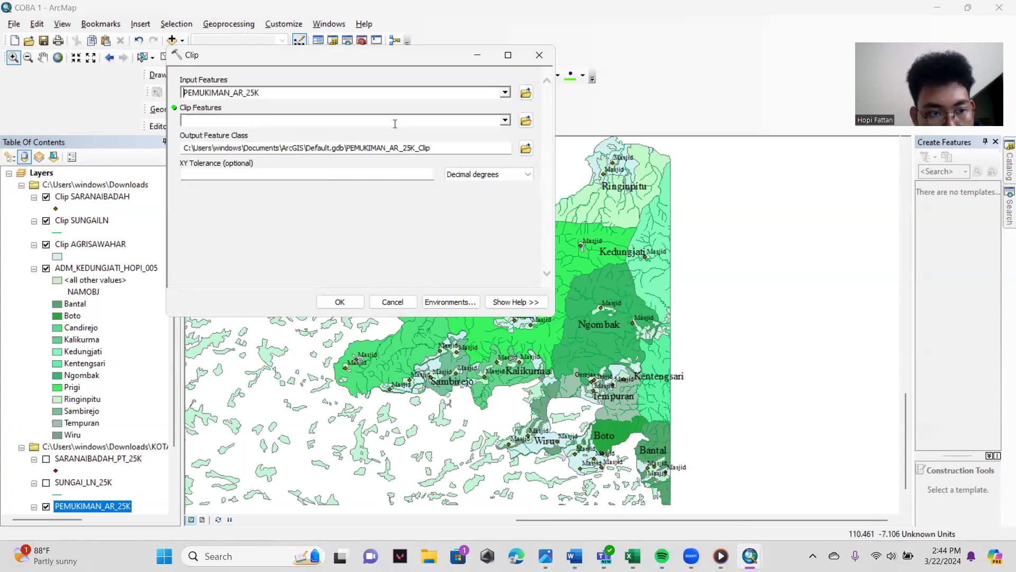
pyautogui.click(505, 121)
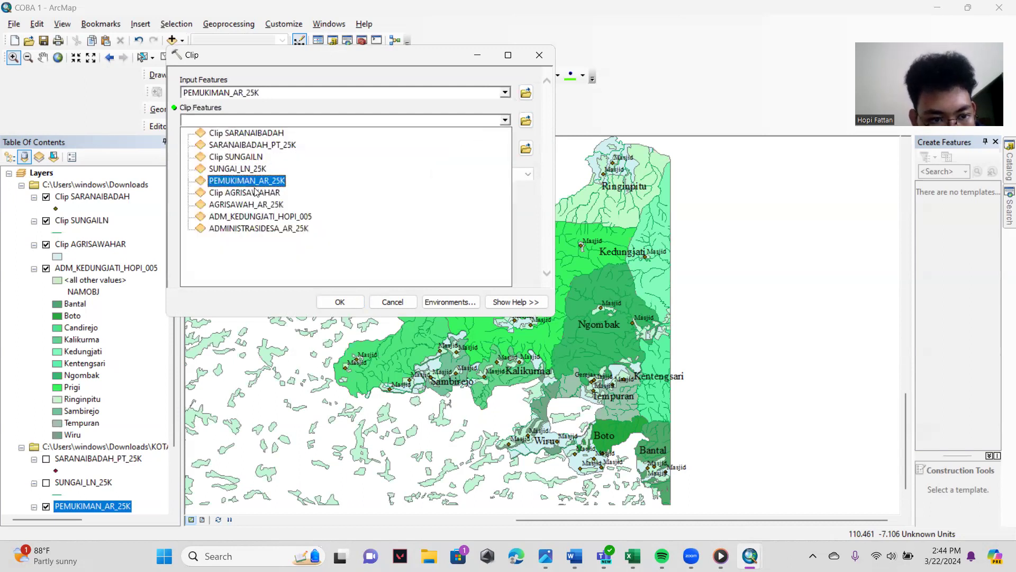
pyautogui.click(249, 218)
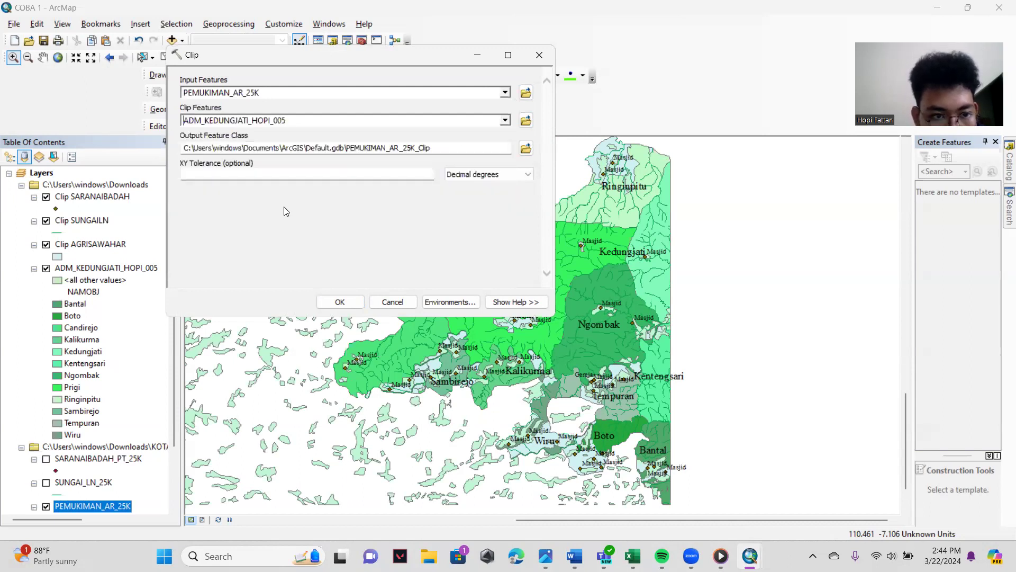
# - Save the settlement clip output as Clip PEMUKIMANAR in the Downloads folder and run the clip
pyautogui.click(526, 151)
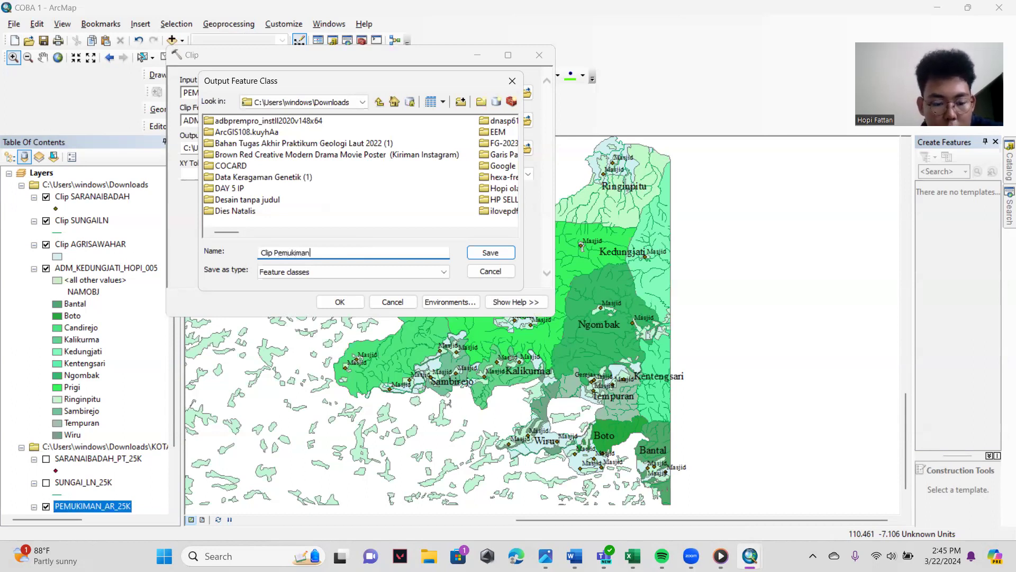
pyautogui.press('BackSpace')
pyautogui.press('BackSpace')
pyautogui.press('BackSpace')
pyautogui.press('BackSpace')
pyautogui.press('BackSpace')
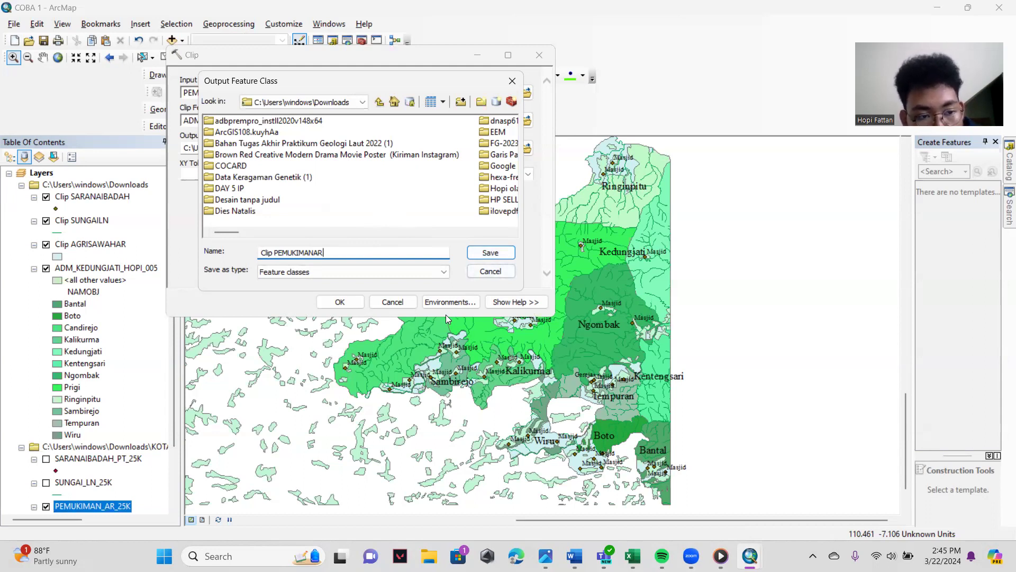
pyautogui.click(487, 253)
pyautogui.click(359, 300)
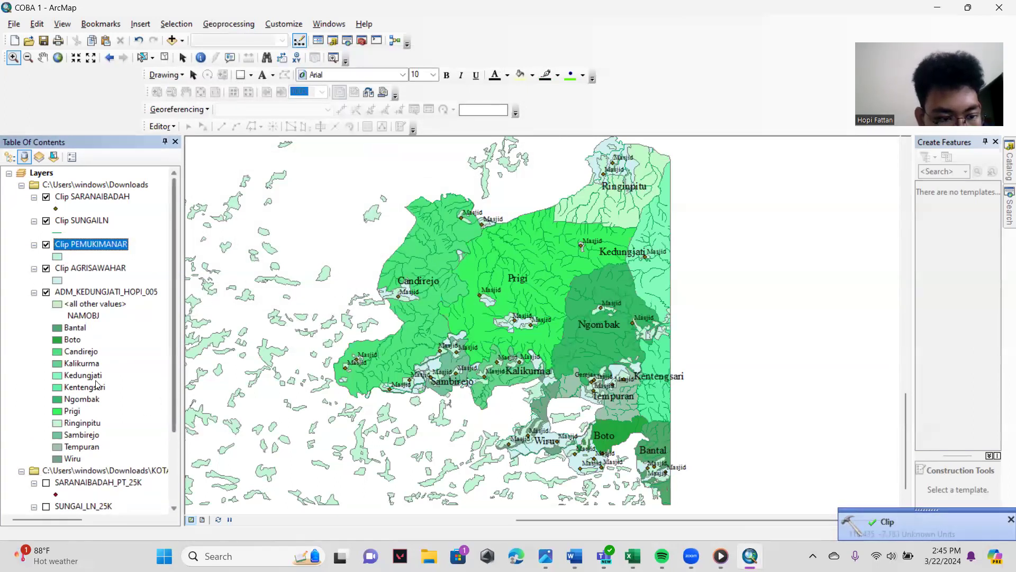
# - Hide the original PEMUKIMAN_AR_25K layer so only the clipped settlements are drawn
pyautogui.scroll(-2, 100, 397)
pyautogui.scroll(-1, 103, 422)
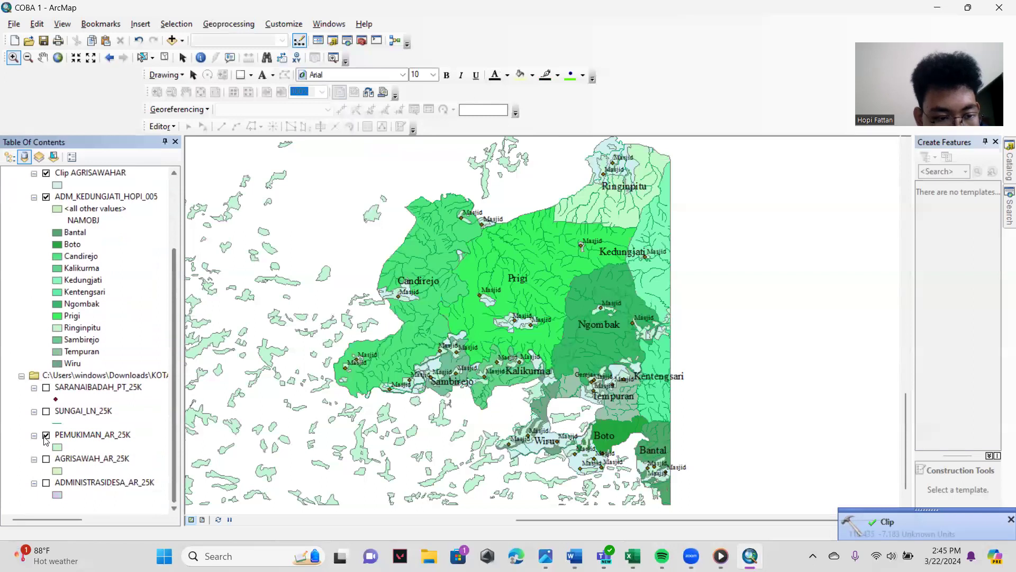
pyautogui.click(46, 435)
pyautogui.scroll(3, 79, 363)
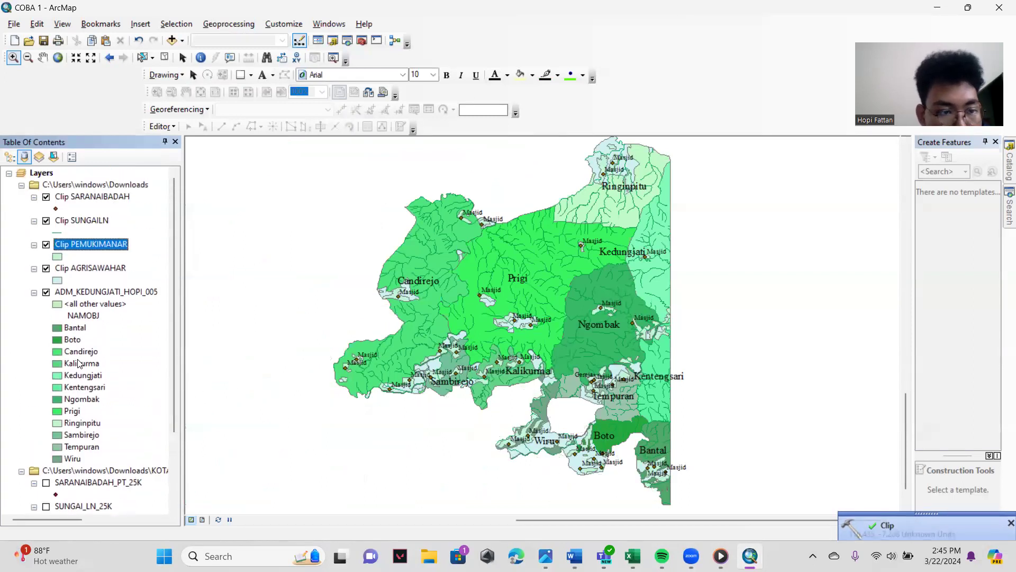
# - Apply the 10% Crosshatch fill symbol to the Clip PEMUKIMANAR settlement layer
pyautogui.click(135, 242)
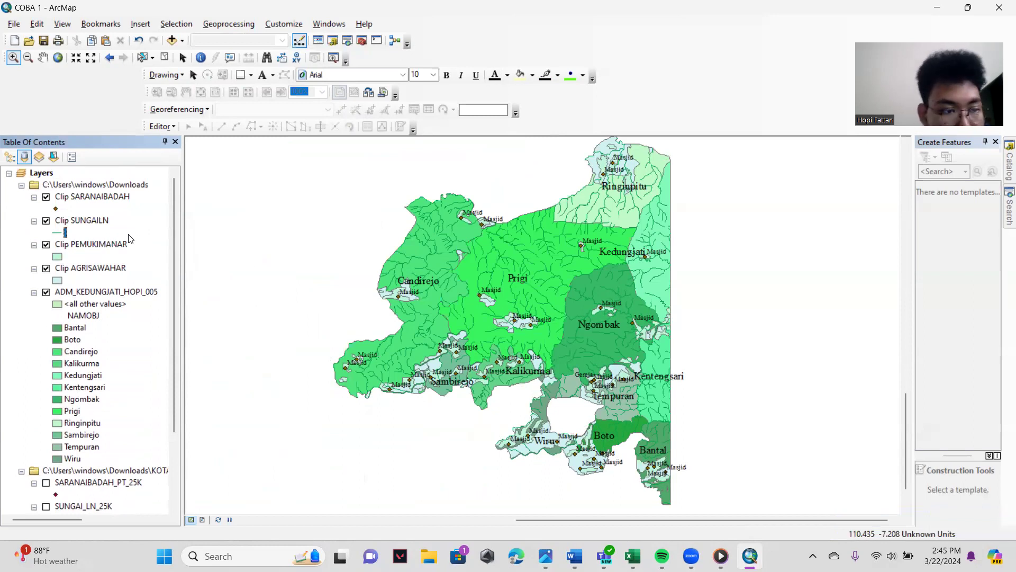
pyautogui.click(60, 257)
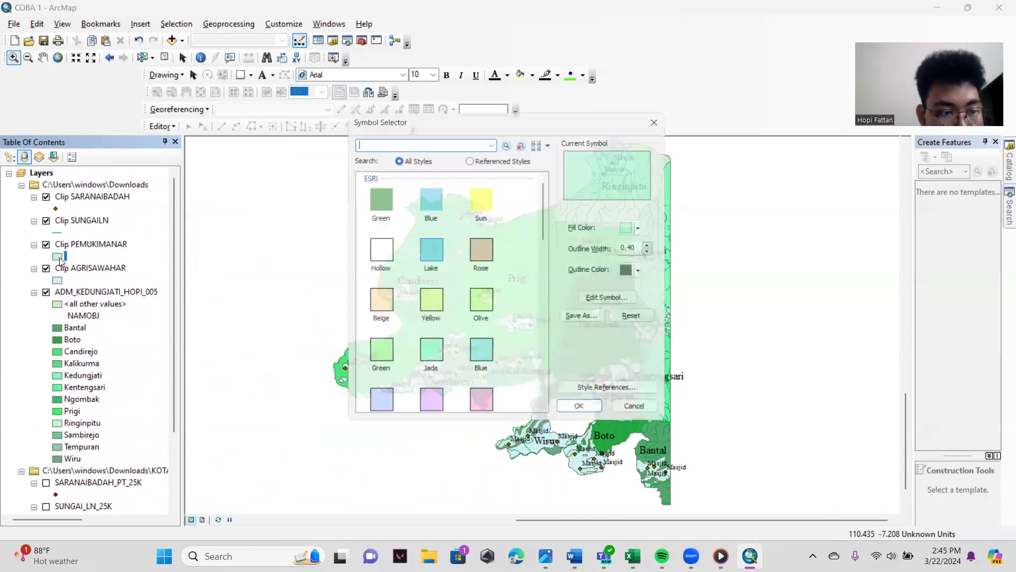
pyautogui.scroll(-10, 465, 286)
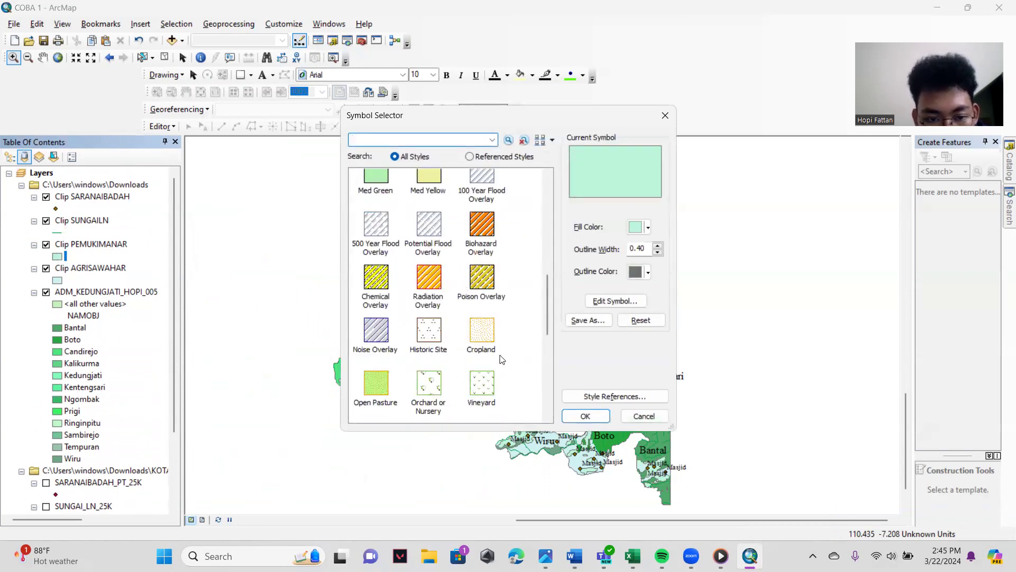
pyautogui.click(375, 276)
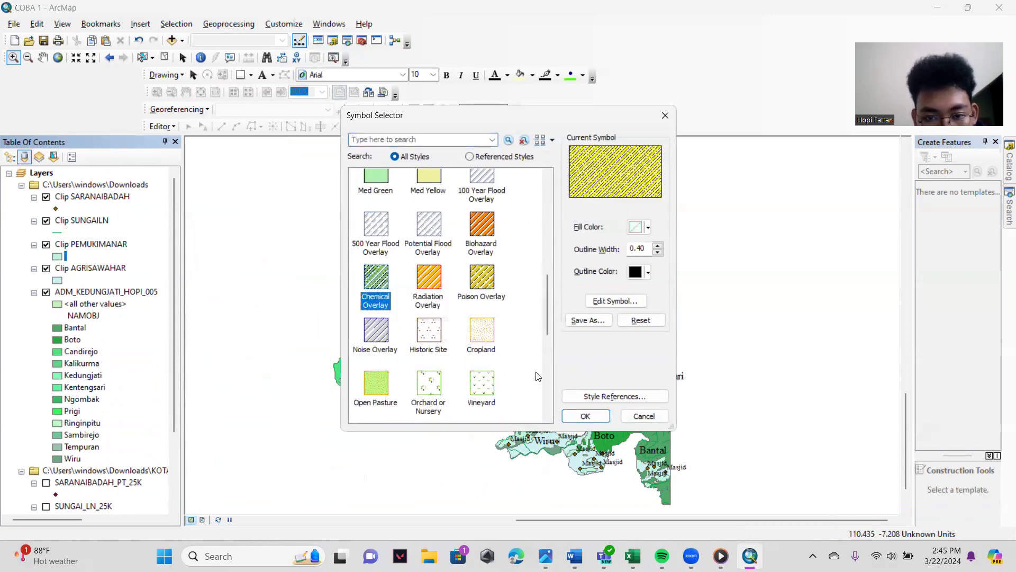
pyautogui.scroll(-5, 433, 340)
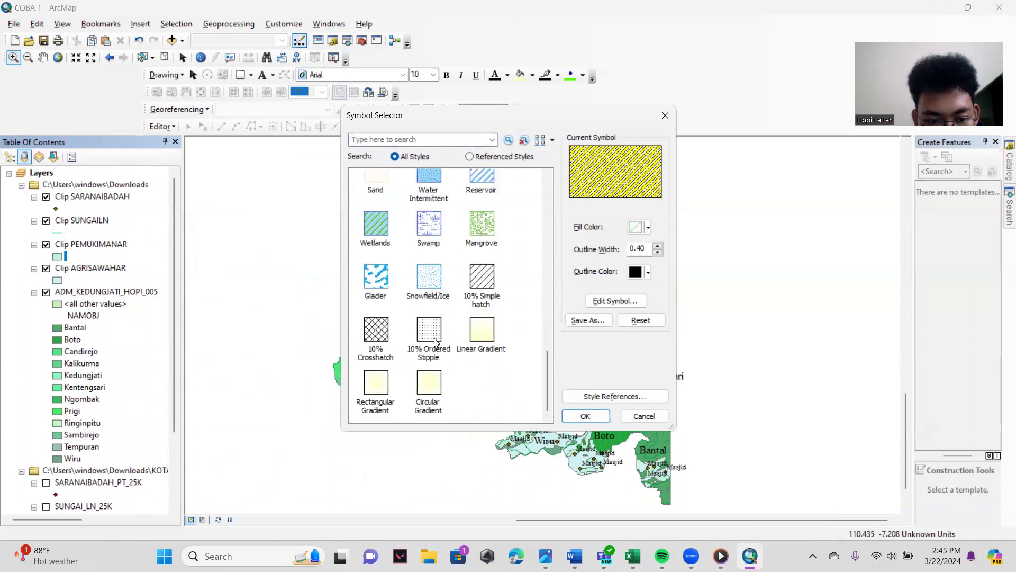
pyautogui.click(387, 332)
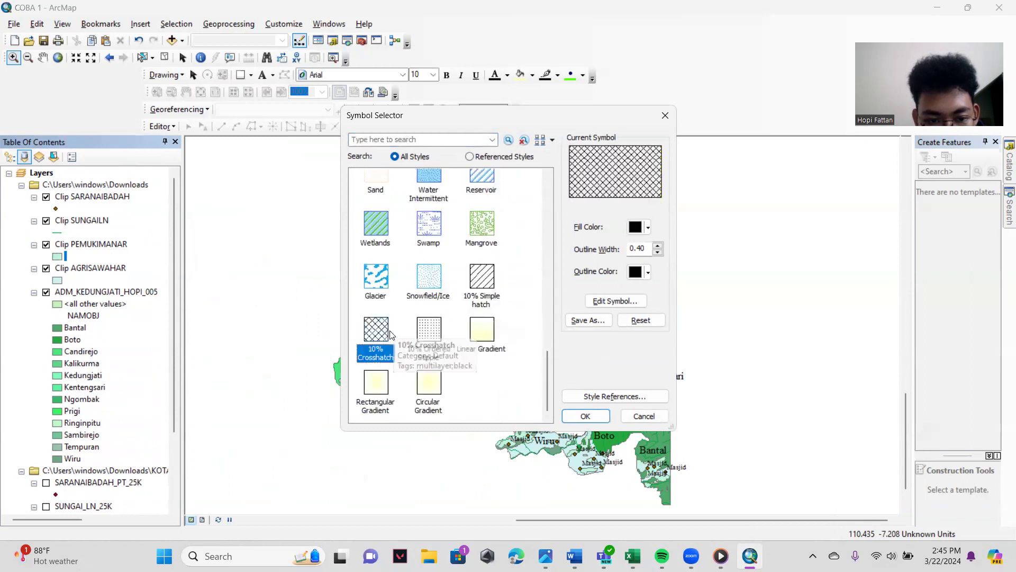
pyautogui.click(584, 413)
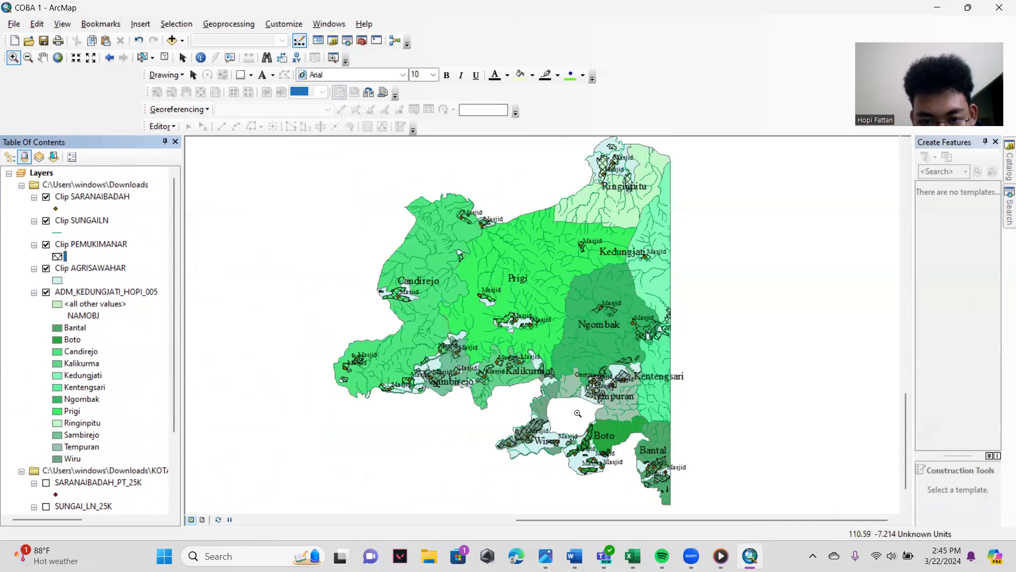
# - Try the Vineyard fill symbol on the Clip AGRISAWAHAR rice field layer
pyautogui.click(58, 281)
pyautogui.scroll(-10, 474, 279)
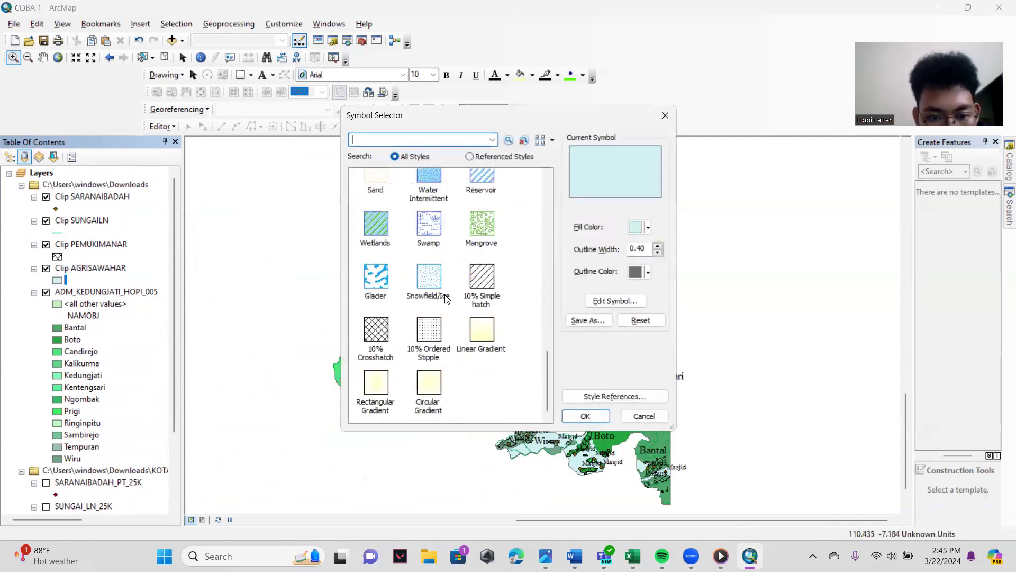
pyautogui.scroll(3, 485, 257)
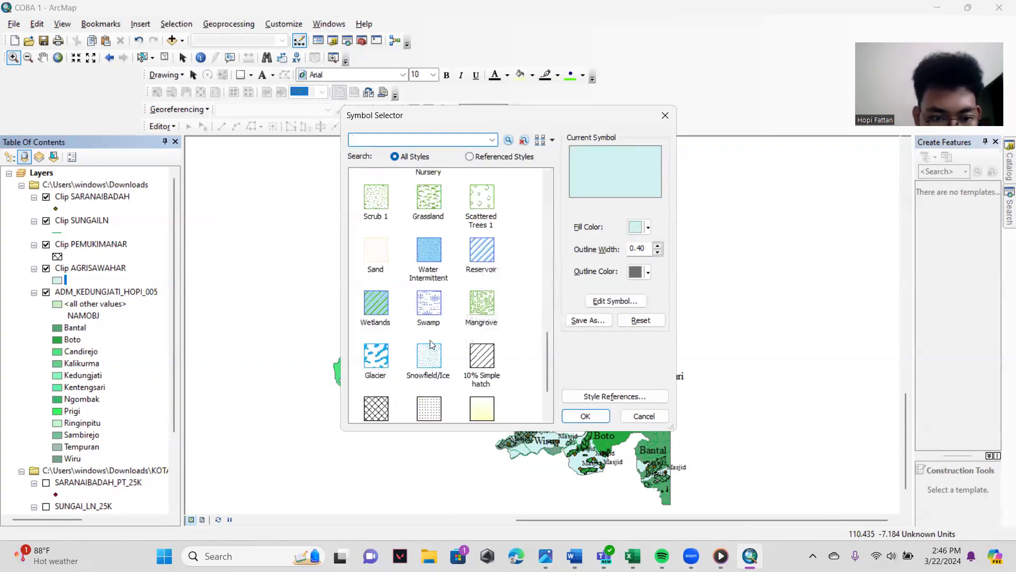
pyautogui.scroll(3, 417, 328)
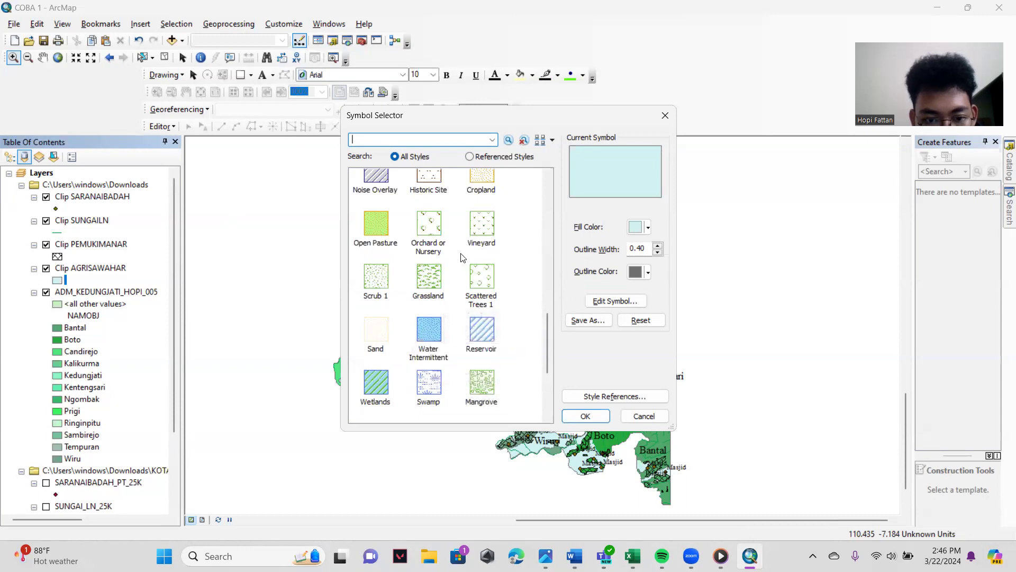
pyautogui.click(433, 235)
pyautogui.click(483, 229)
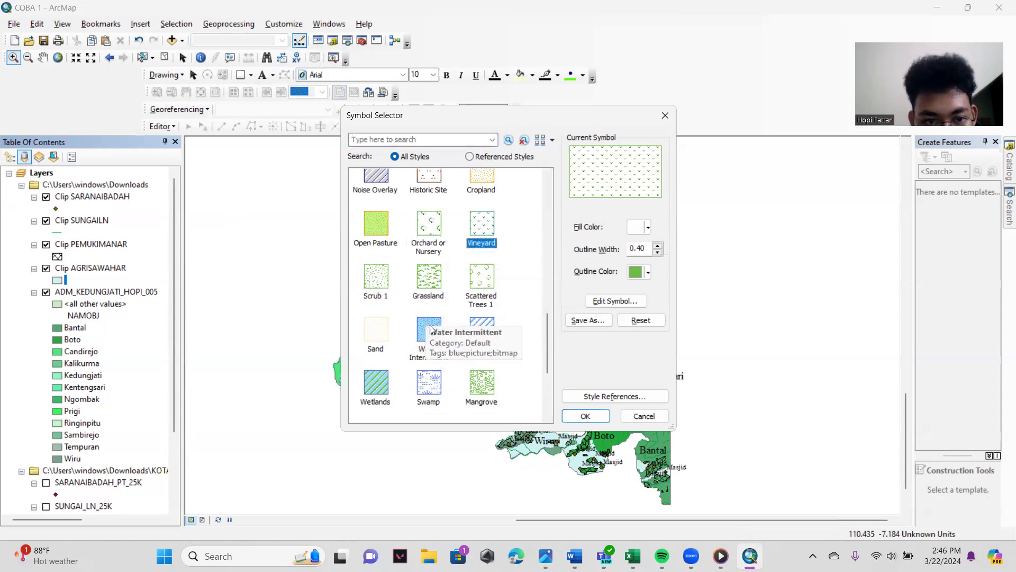
pyautogui.click(587, 415)
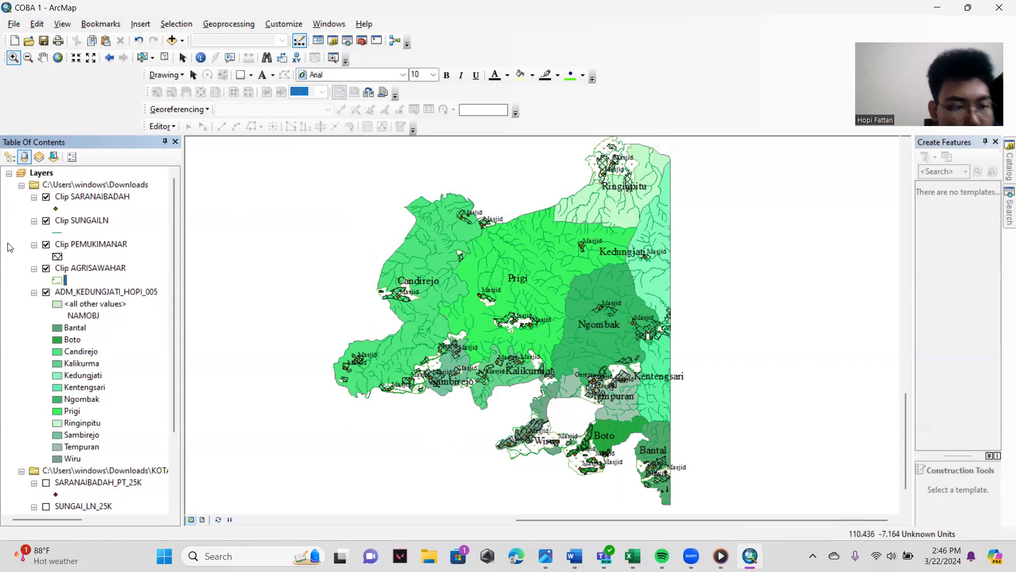
# - Try the solid Green fill symbol on the Clip AGRISAWAHAR rice field layer
pyautogui.doubleClick(58, 280)
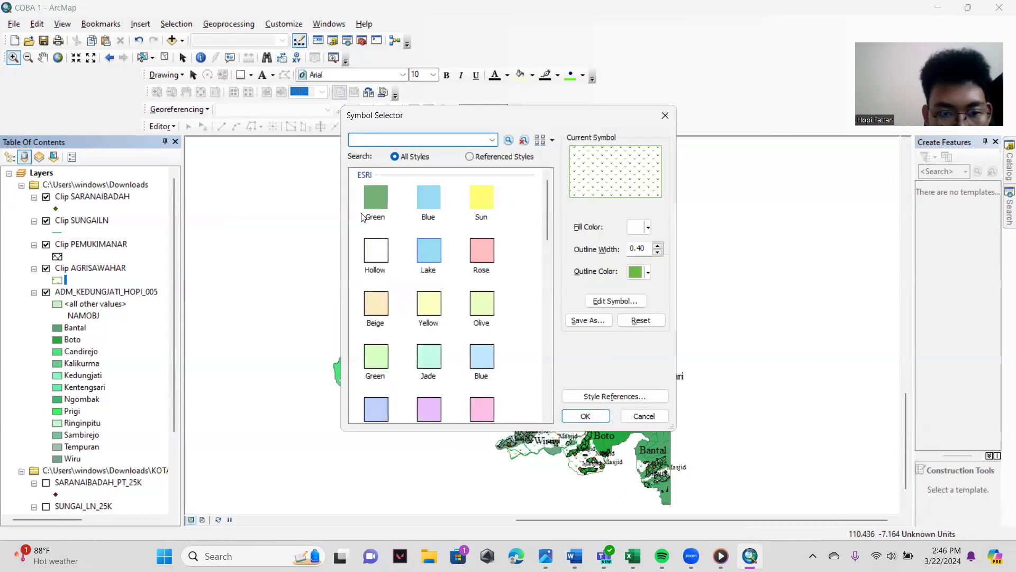
pyautogui.click(376, 197)
pyautogui.click(583, 416)
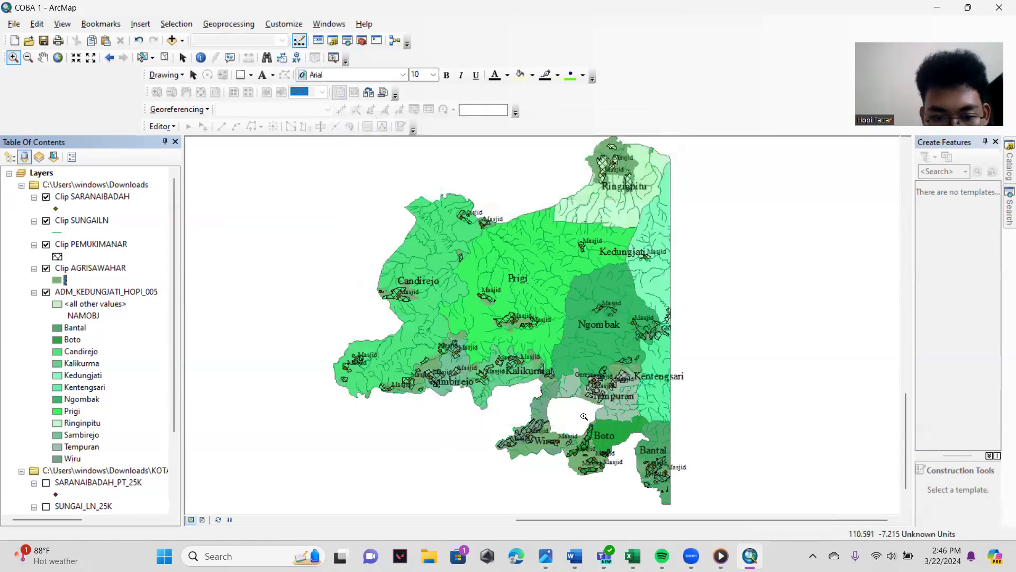
# - Apply the Wetlands fill symbol to the Clip AGRISAWAHAR rice field layer
pyautogui.rightClick(58, 277)
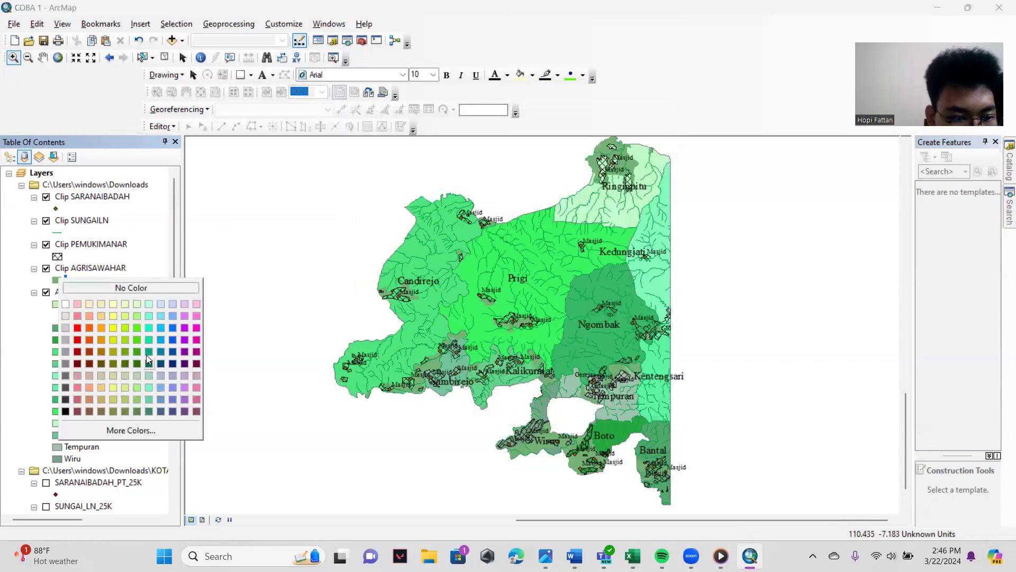
pyautogui.click(58, 279)
pyautogui.scroll(-5, 459, 342)
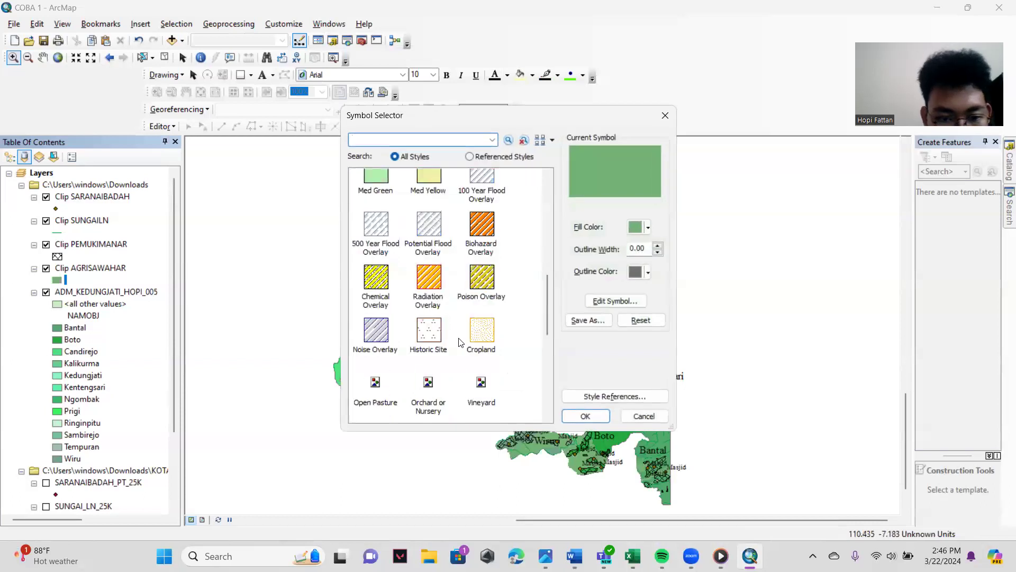
pyautogui.scroll(-5, 459, 341)
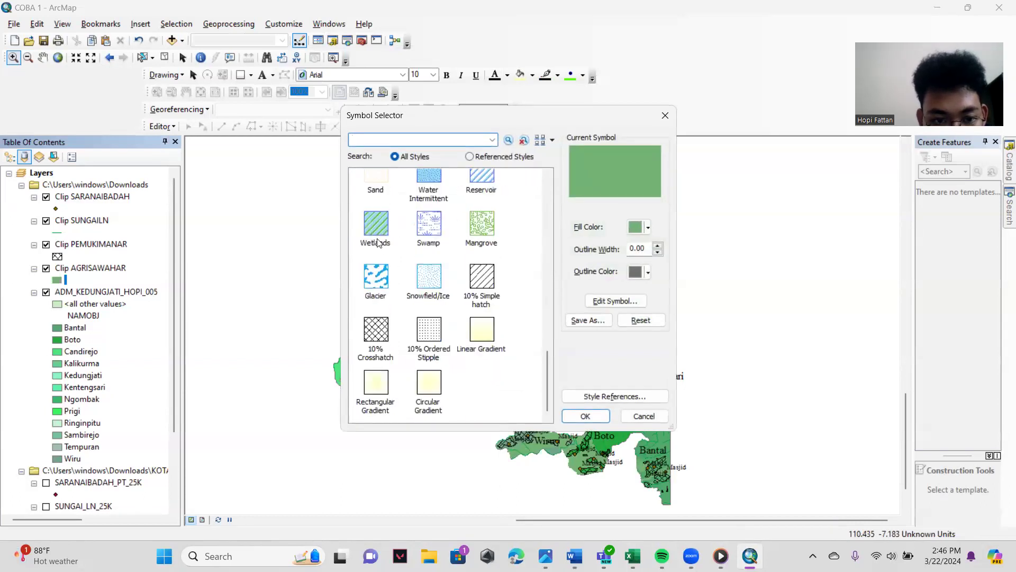
pyautogui.click(378, 243)
pyautogui.click(585, 415)
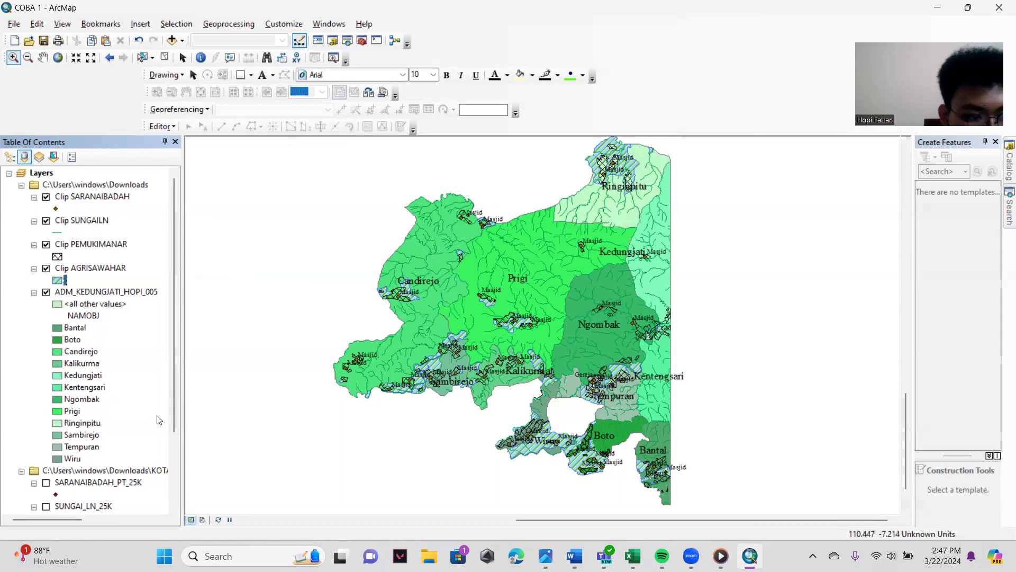
pyautogui.scroll(-3, 108, 433)
pyautogui.scroll(3, 108, 432)
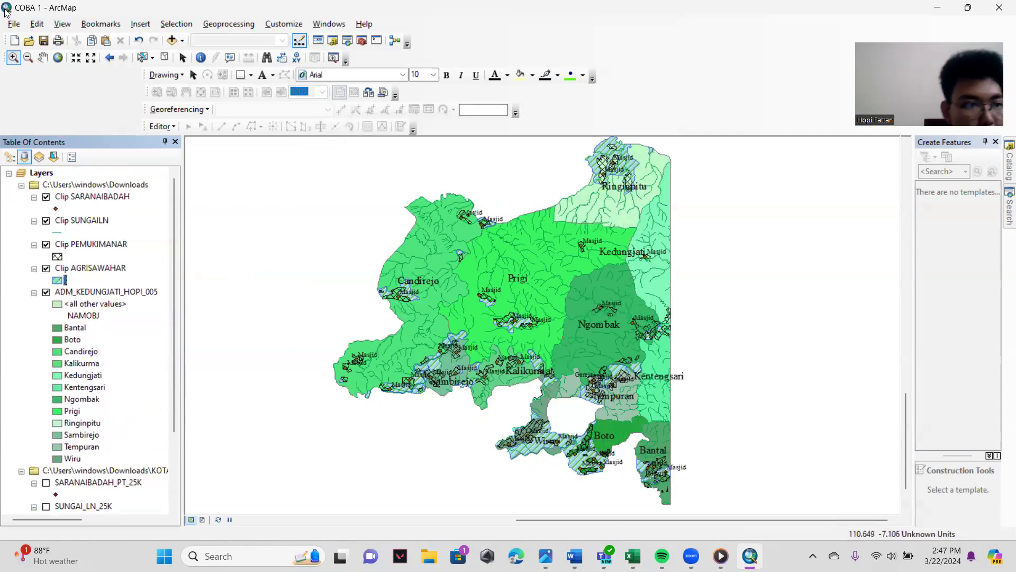
pyautogui.click(13, 24)
pyautogui.click(64, 229)
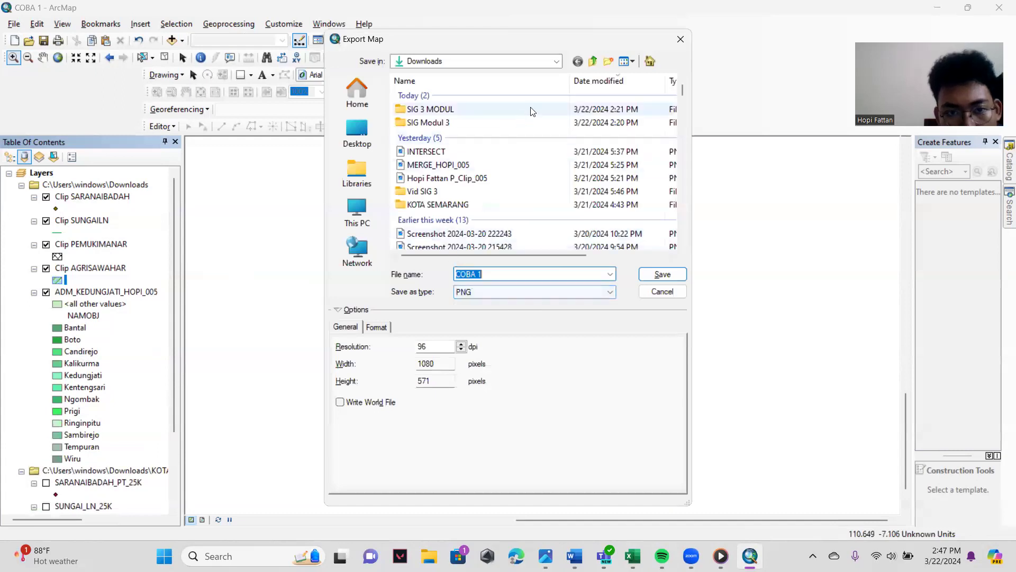
pyautogui.press('BackSpace')
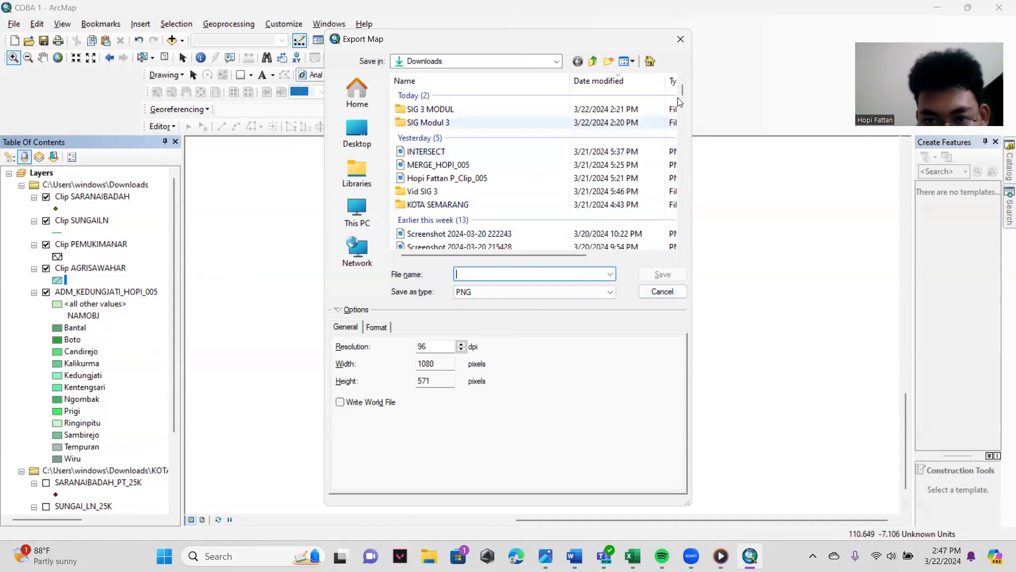
pyautogui.click(668, 295)
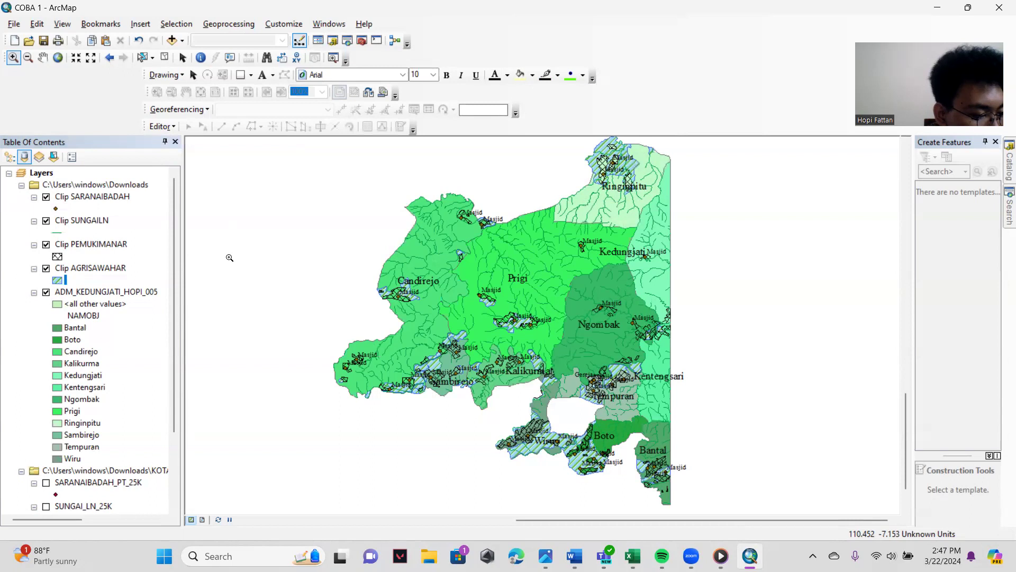
# - Set up a PNG export of the map to the Downloads folder with the file name Clipping Kedungjati
pyautogui.click(15, 24)
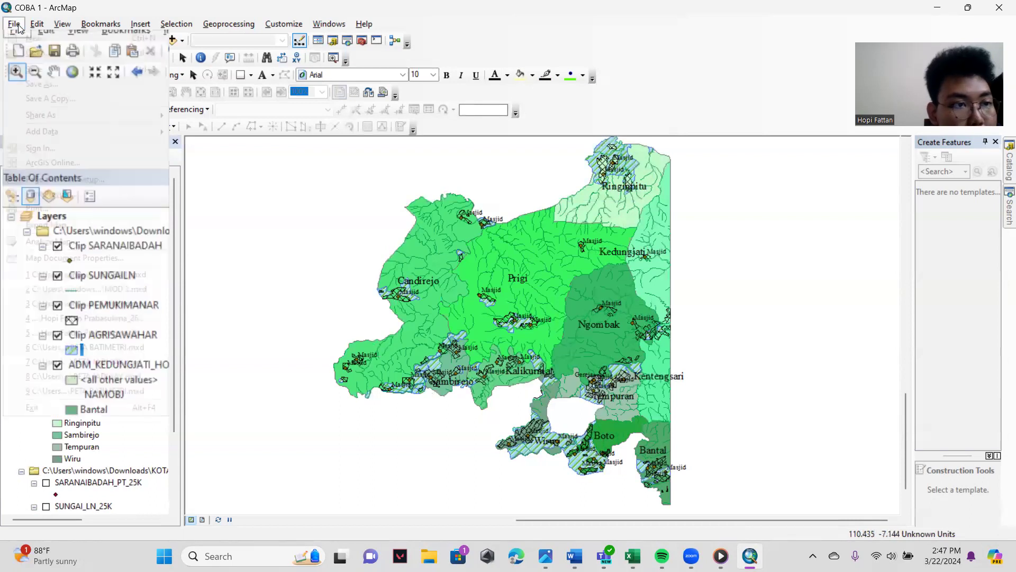
pyautogui.click(83, 226)
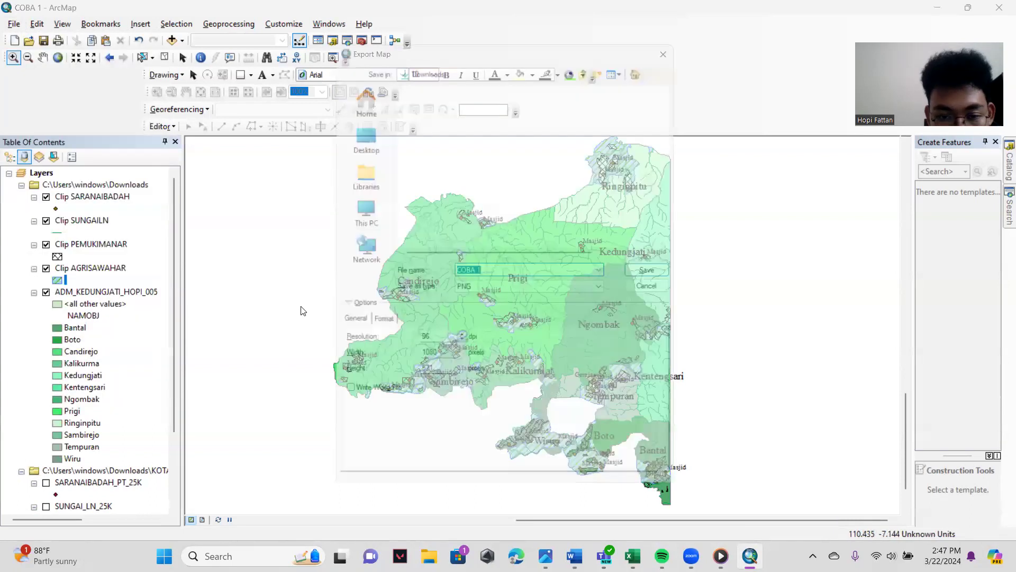
pyautogui.press('BackSpace')
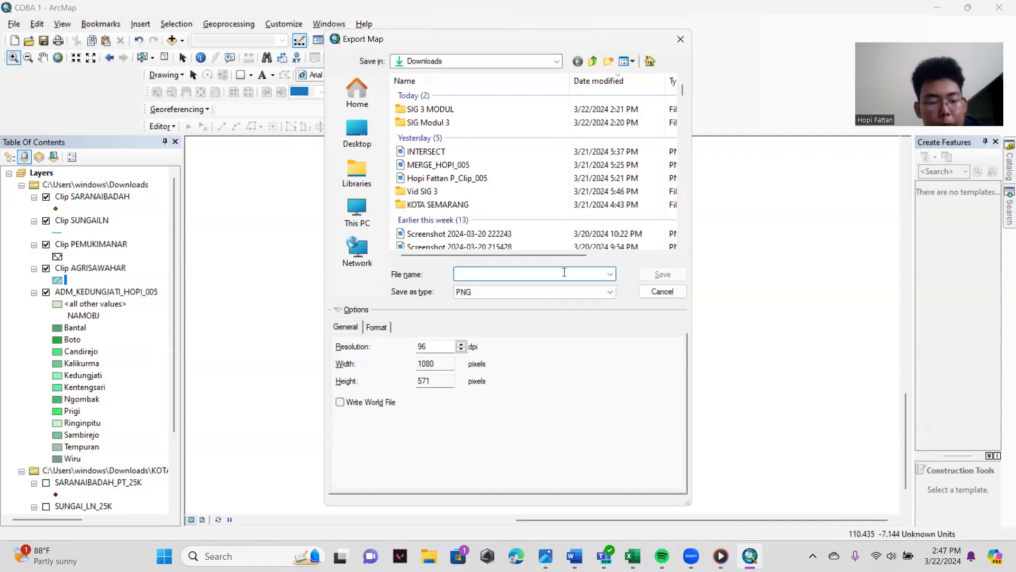
pyautogui.write('Clip')
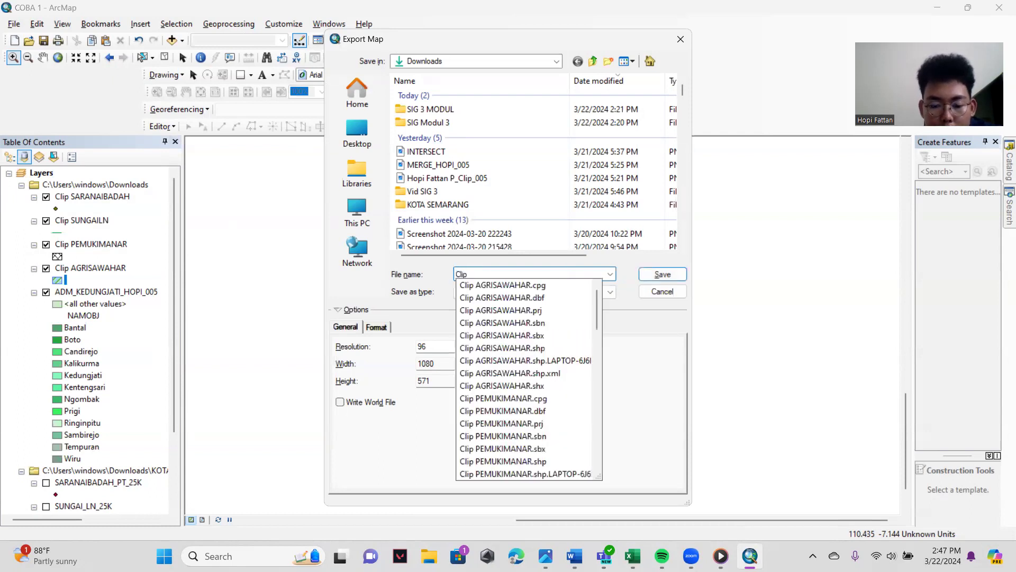
pyautogui.write('ping Kedungjati')
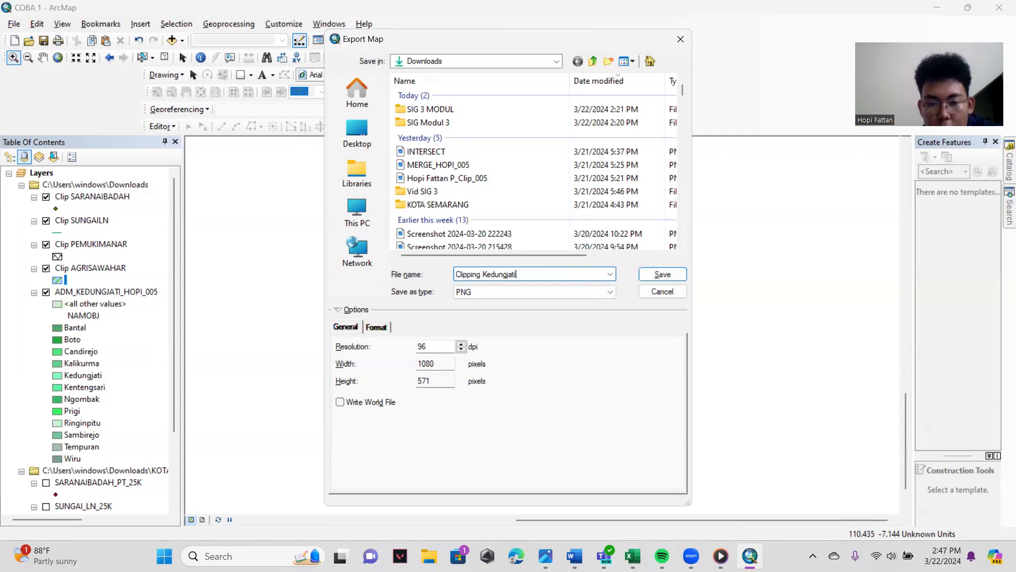
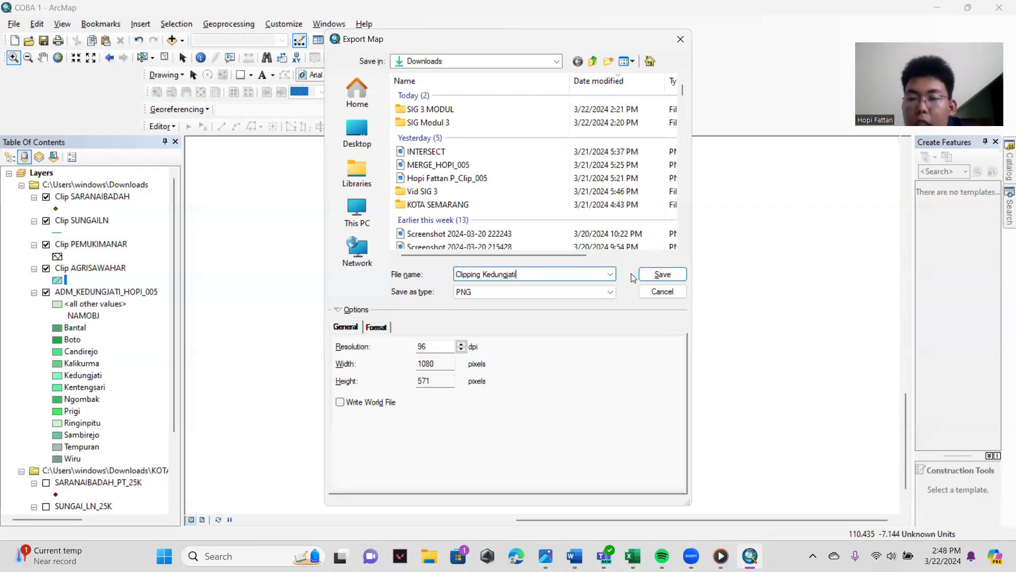
# - Save the PNG export of the clipped Kedungjati map and switch to the Pan tool
pyautogui.click(661, 275)
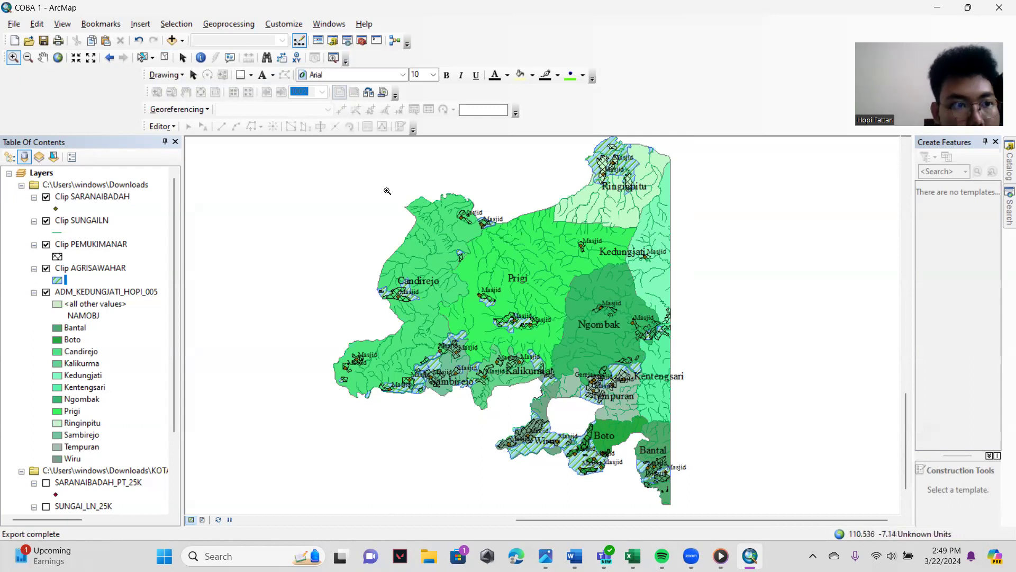
pyautogui.click(43, 58)
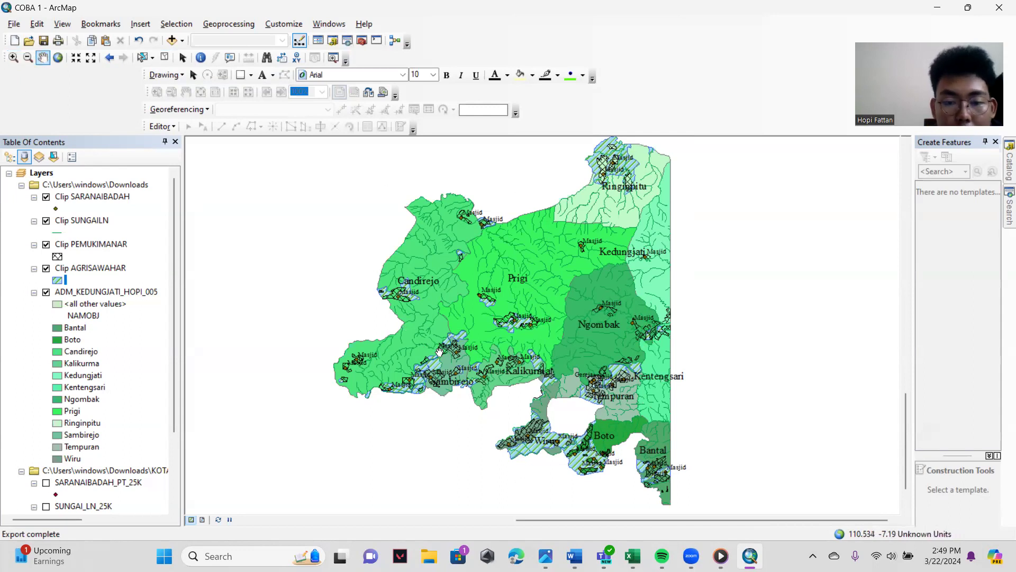
# - Start the Merge geoprocessing tool with Clip PEMUKIMANAR and Clip AGRISAWAHAR as the input datasets
pyautogui.click(238, 25)
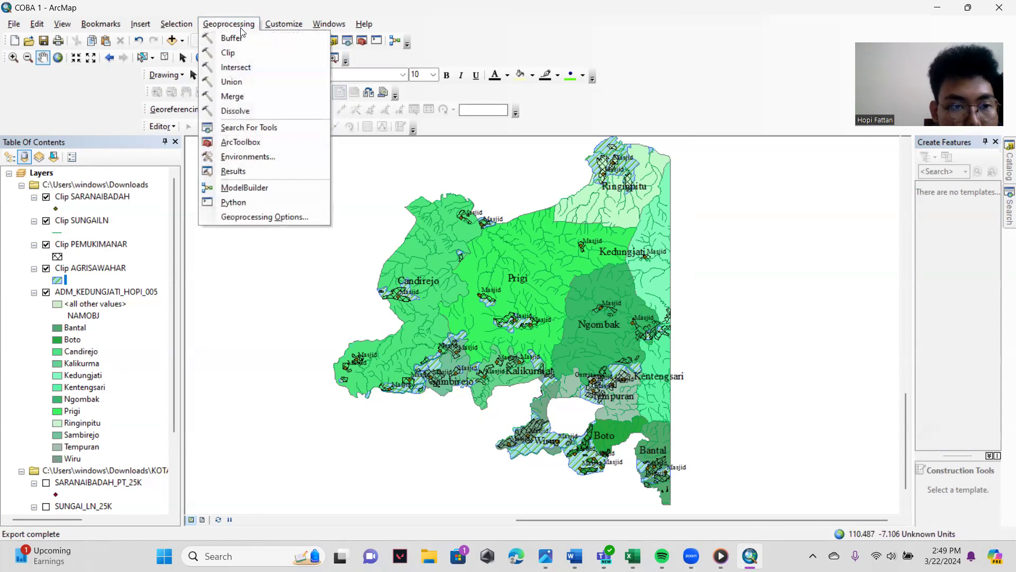
pyautogui.click(233, 96)
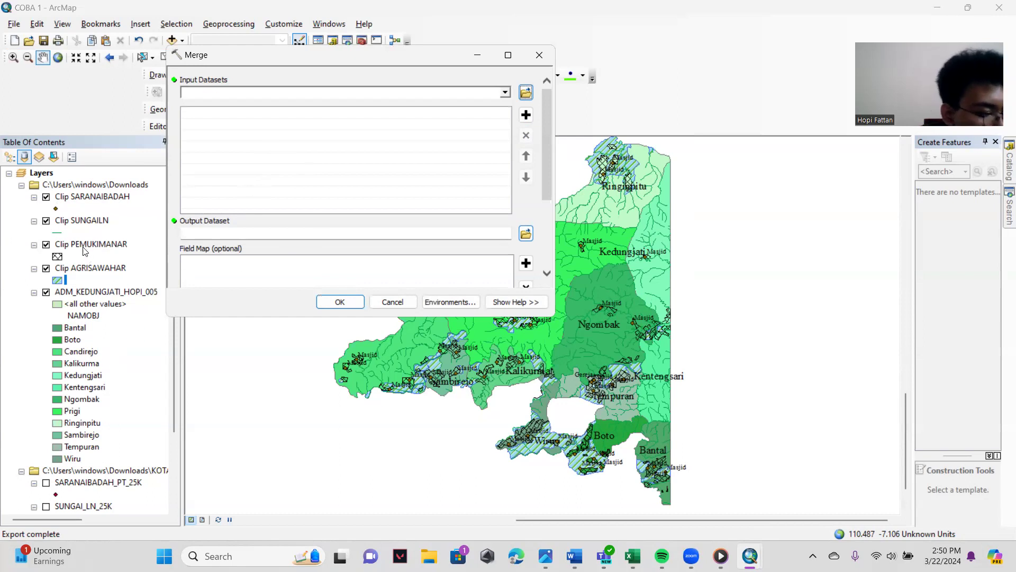
pyautogui.moveTo(101, 246); pyautogui.dragTo(250, 162)
pyautogui.moveTo(101, 269); pyautogui.dragTo(227, 142)
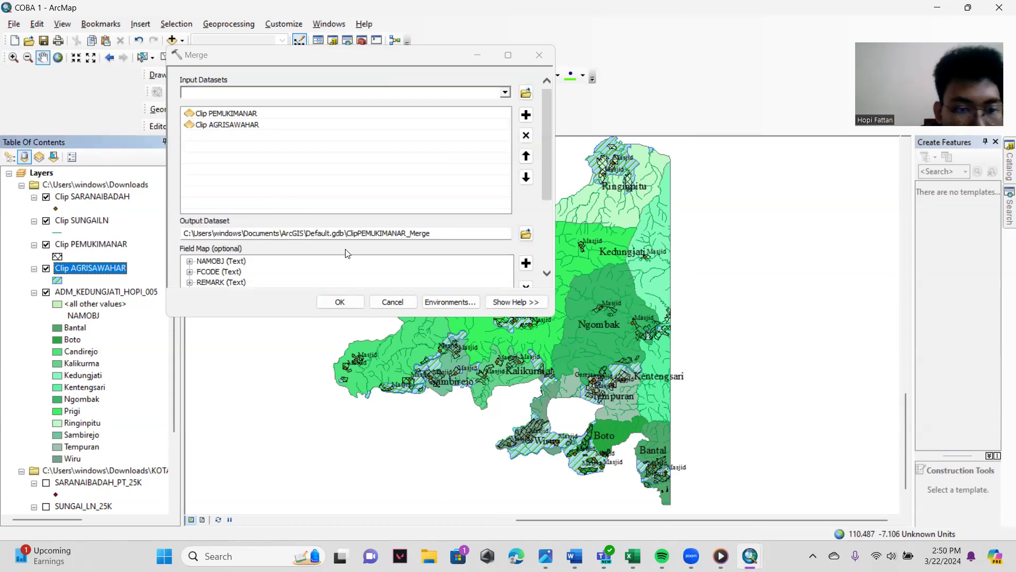
# - Try to run the merge with a Downloads output named Merge (SAWAH DAN PEMUKIMAN) plus the author's name and number suffix
pyautogui.click(526, 234)
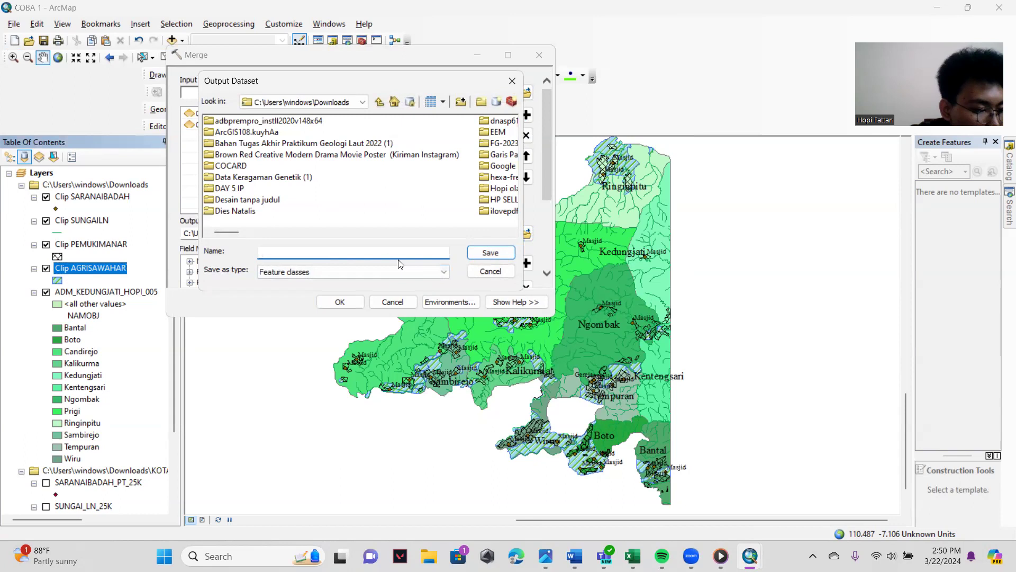
pyautogui.write('Merg')
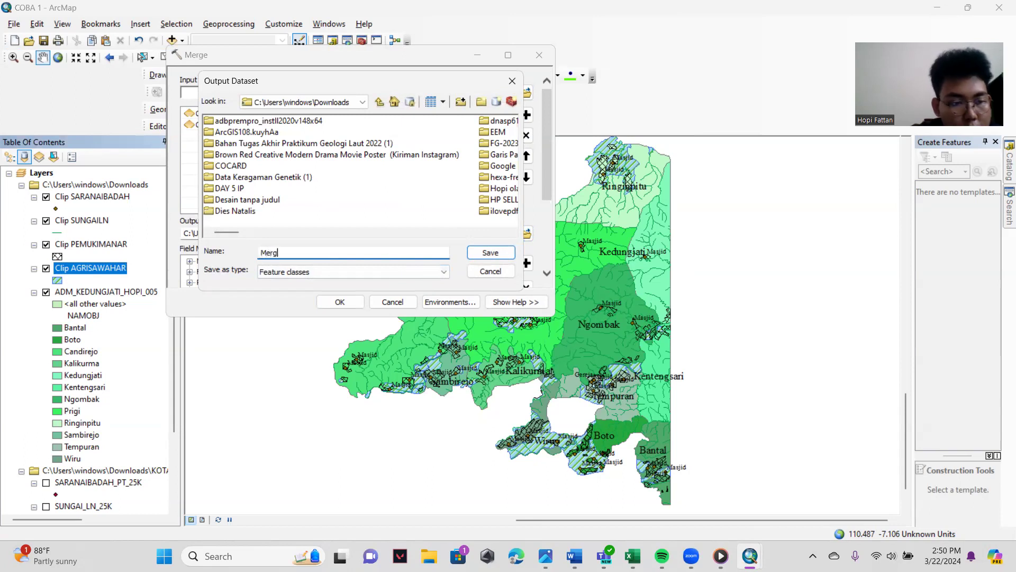
pyautogui.write('e')
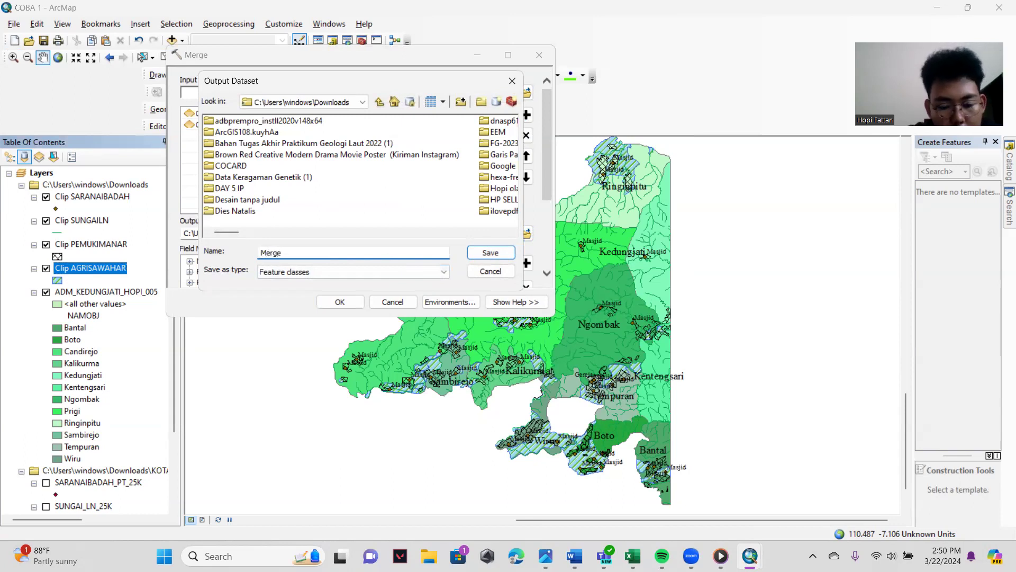
pyautogui.write('_')
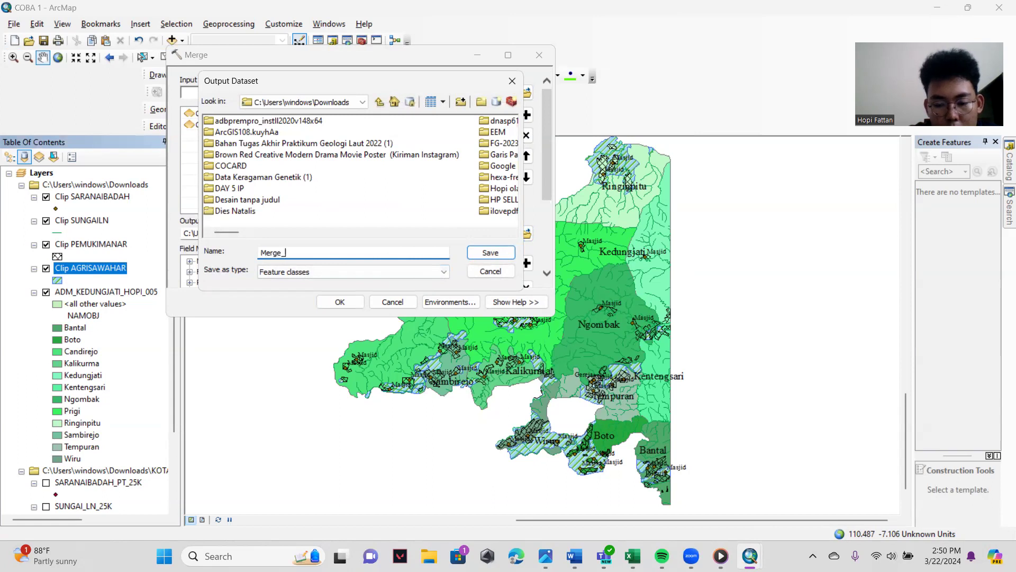
pyautogui.write('Hopi_005')
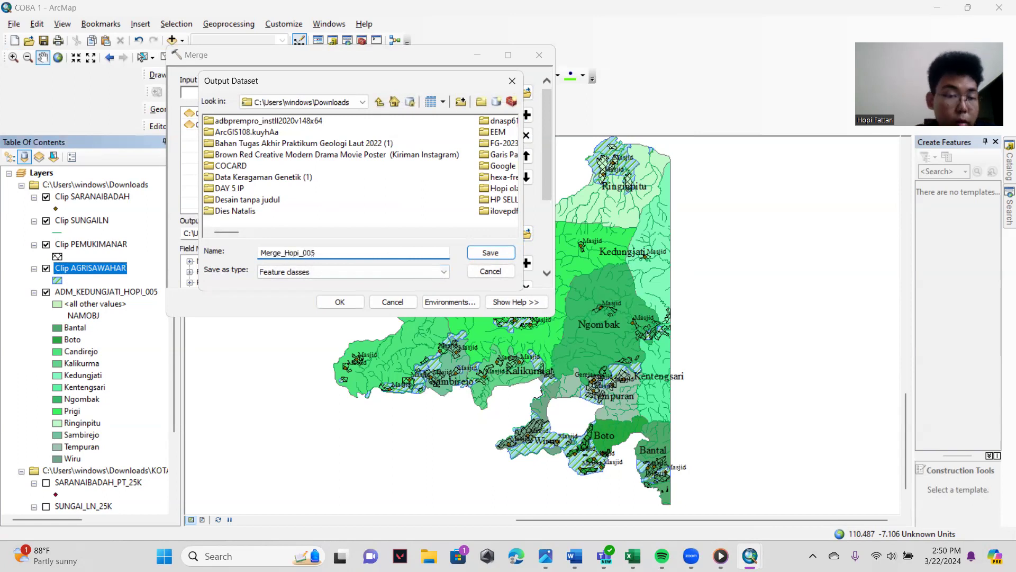
pyautogui.click(282, 253)
pyautogui.write('(')
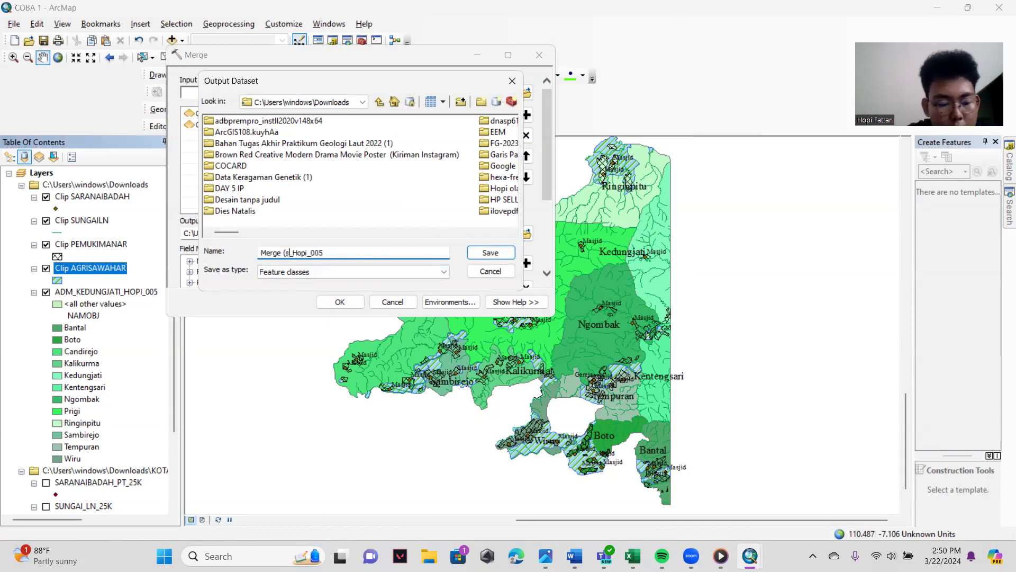
pyautogui.write('SAWAH DA')
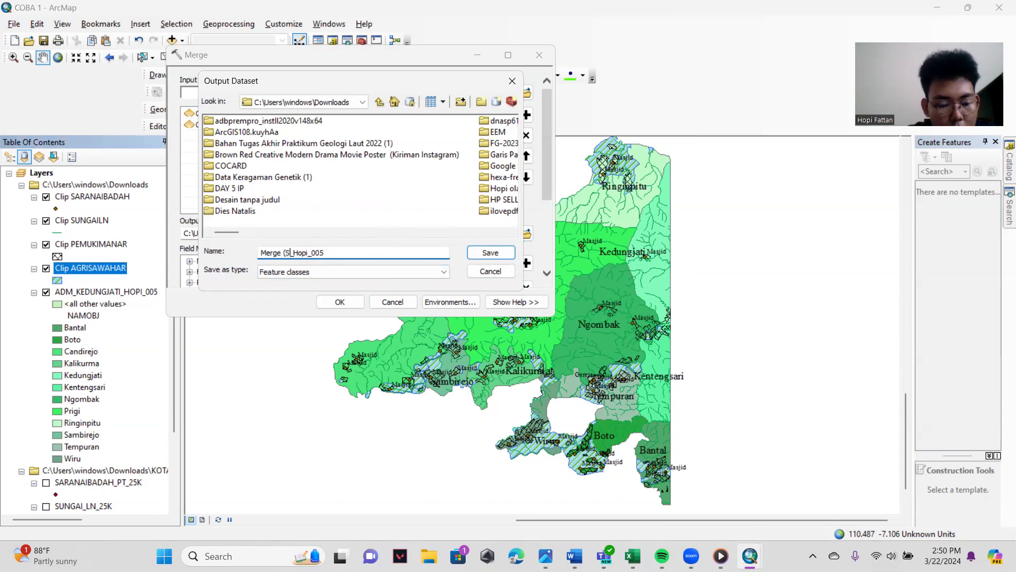
pyautogui.write('N PEMUKIMA')
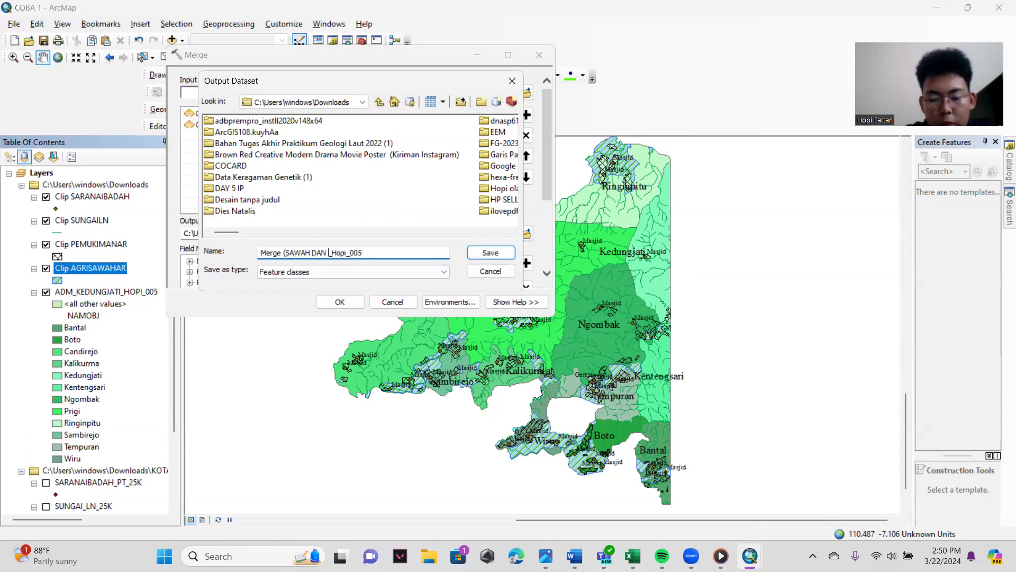
pyautogui.write('N)')
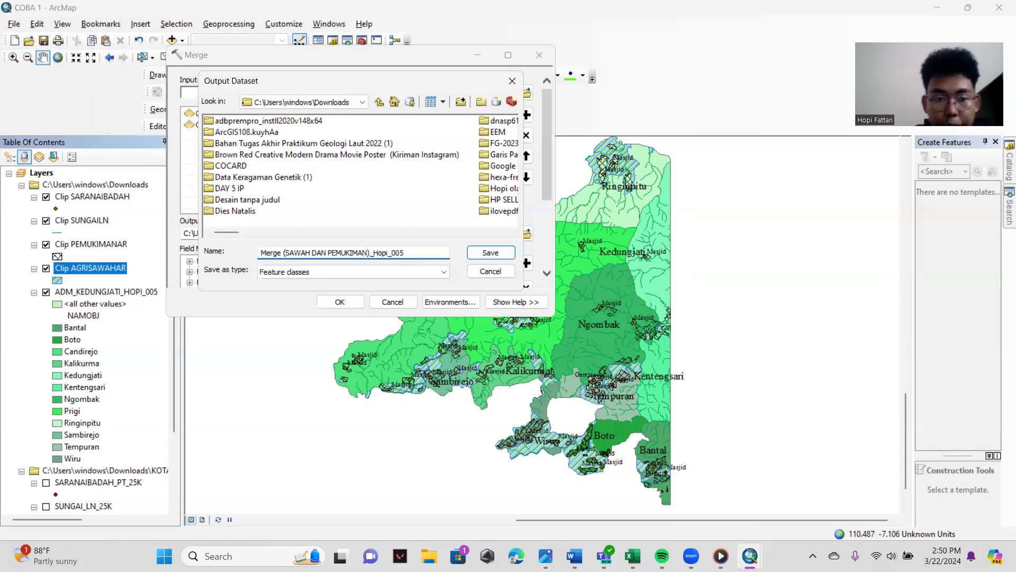
pyautogui.click(479, 254)
pyautogui.click(340, 303)
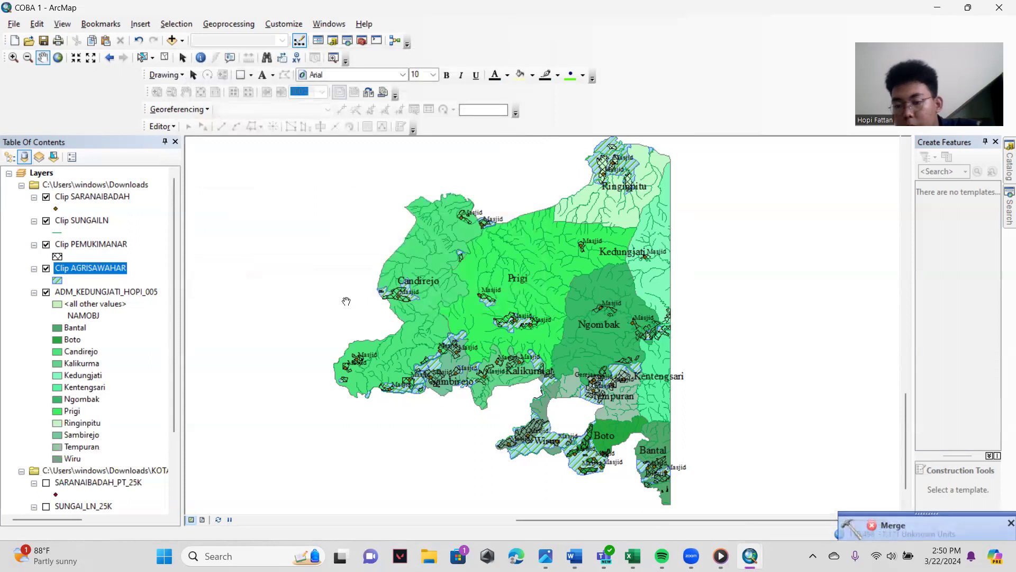
# - Examine the messages of the Merge run in the geoprocessing results, then close the results
pyautogui.click(897, 522)
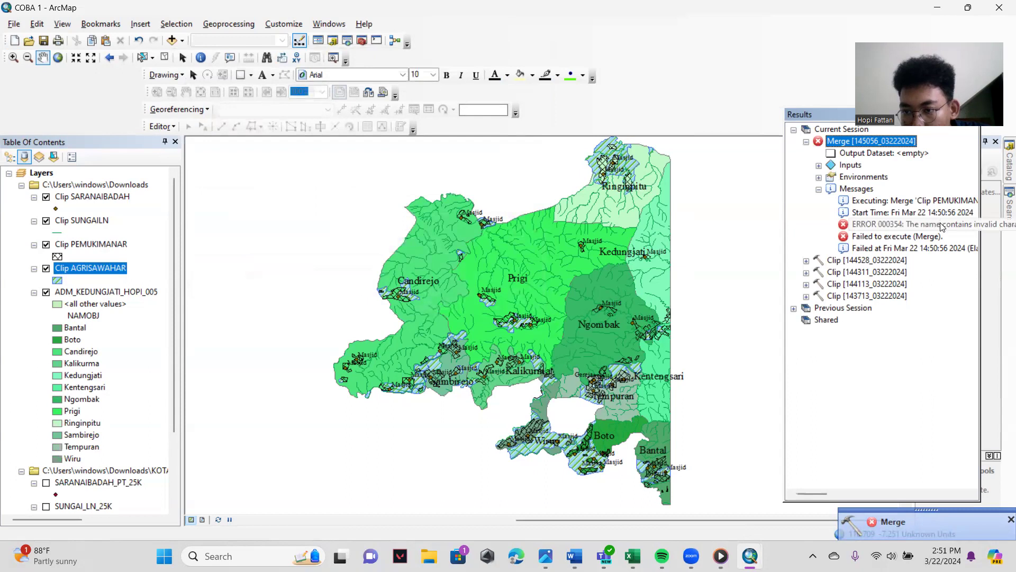
pyautogui.moveTo(819, 502)
pyautogui.mouseDown()
pyautogui.moveTo(839, 498)
pyautogui.moveTo(826, 498)
pyautogui.mouseUp()
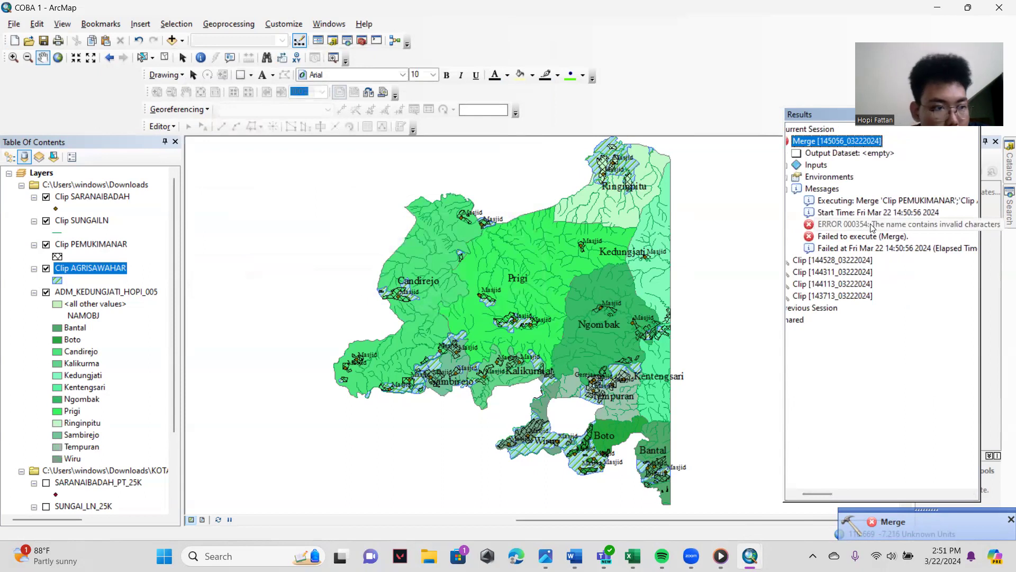
pyautogui.moveTo(823, 496); pyautogui.dragTo(834, 496)
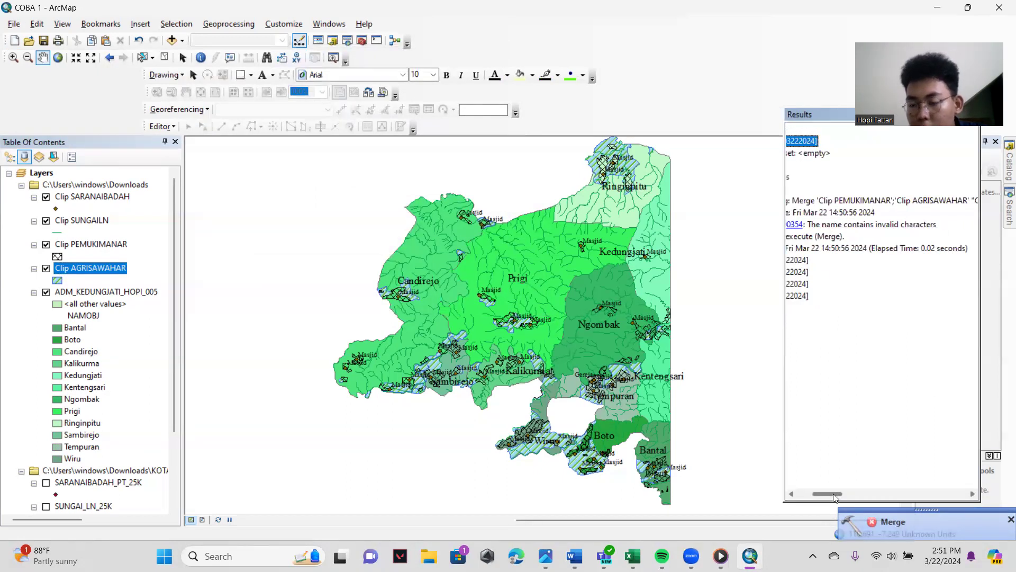
pyautogui.moveTo(835, 498); pyautogui.dragTo(868, 308)
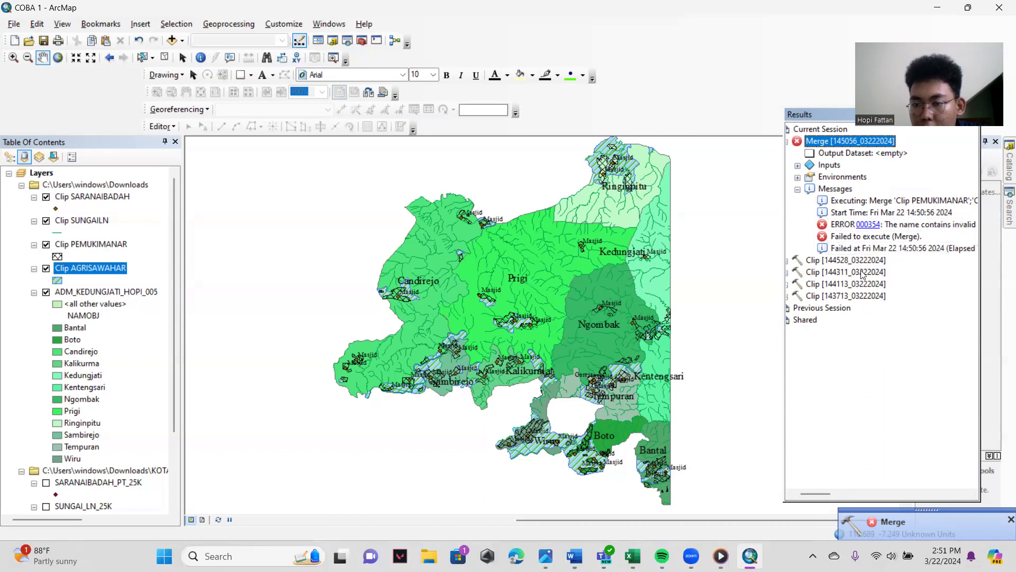
pyautogui.click(768, 470)
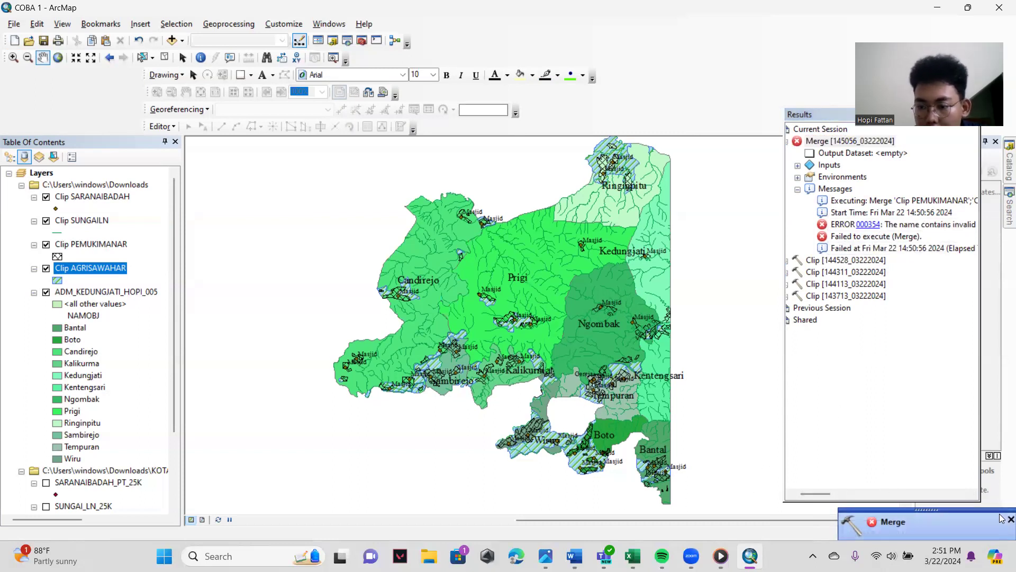
pyautogui.moveTo(834, 116); pyautogui.dragTo(796, 199)
pyautogui.click(937, 195)
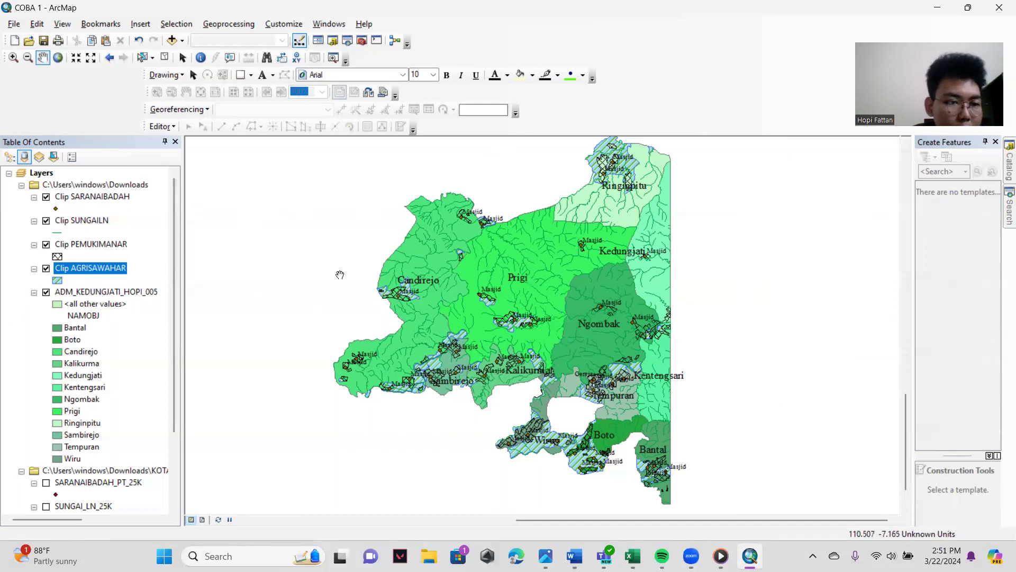
# - Set up a new Merge with Clip AGRISAWAHAR and Clip PEMUKIMANAR as the input datasets
pyautogui.click(229, 24)
pyautogui.click(238, 95)
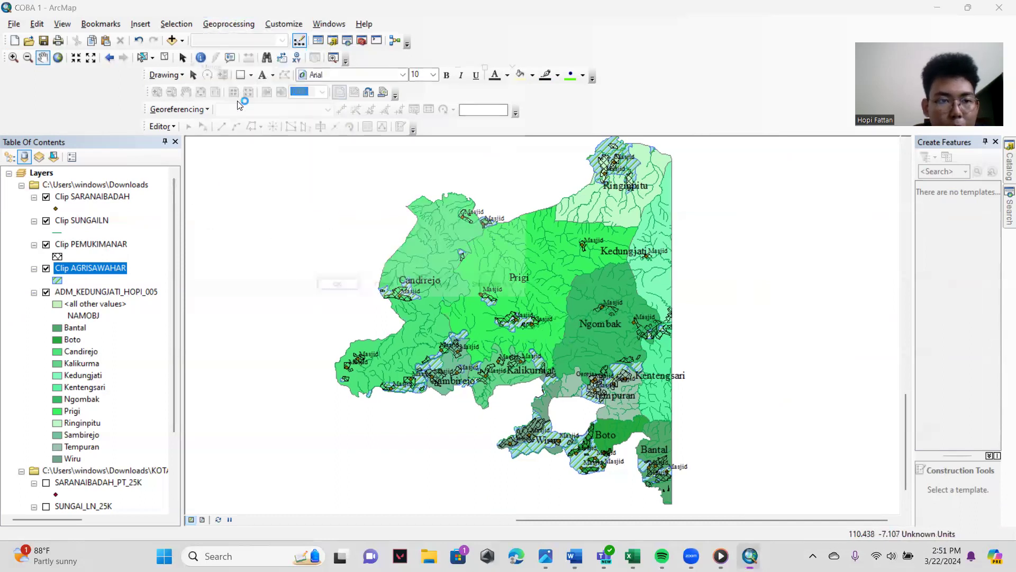
pyautogui.moveTo(76, 279); pyautogui.dragTo(238, 185)
pyautogui.moveTo(85, 244); pyautogui.dragTo(227, 170)
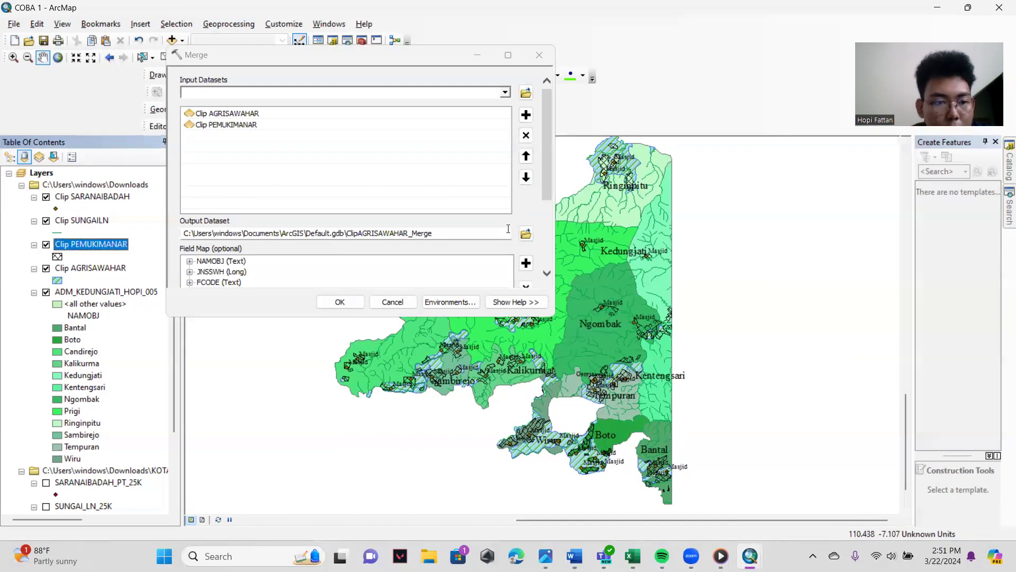
# - Set the merge output to Merge Pemukiman Sawah in the Downloads folder and run the merge
pyautogui.click(526, 233)
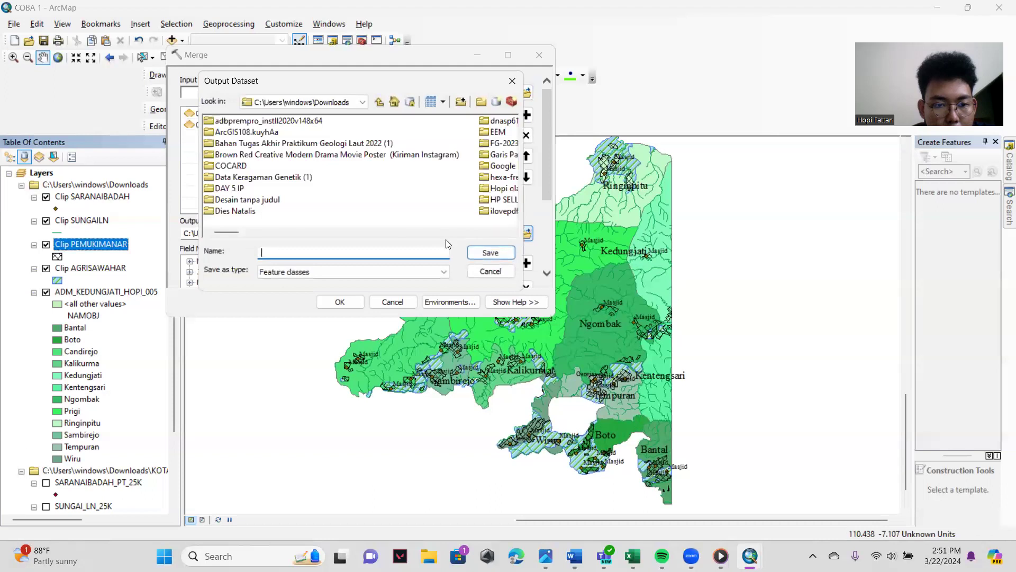
pyautogui.write('Mer')
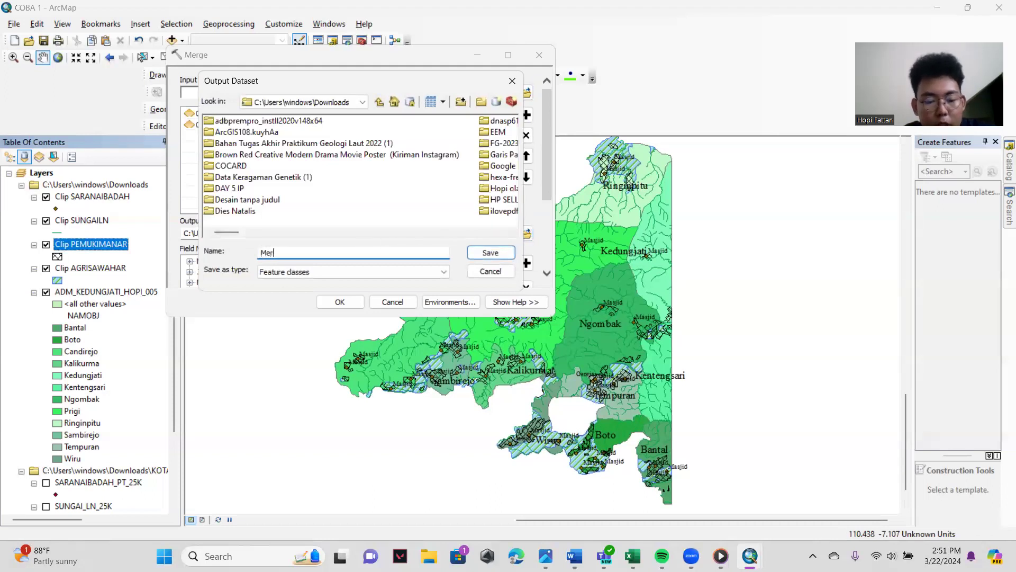
pyautogui.write('ge Hopi')
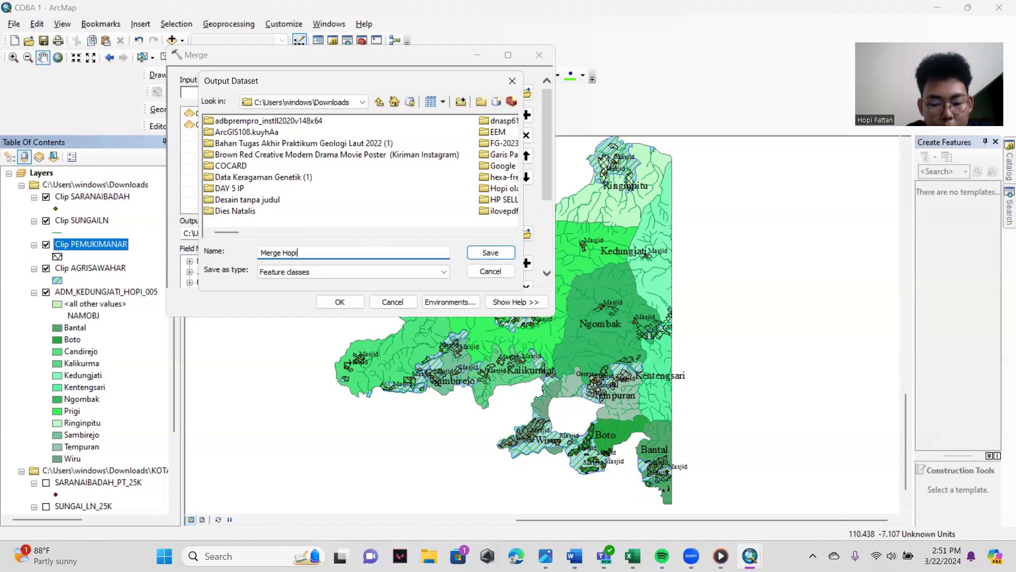
pyautogui.press('BackSpace')
pyautogui.press('BackSpace')
pyautogui.press('BackSpace')
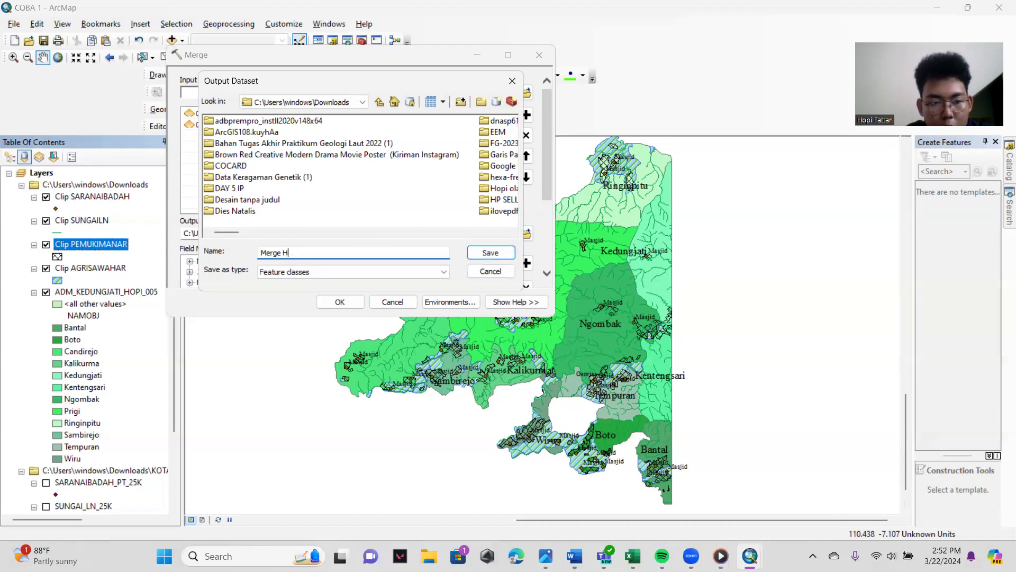
pyautogui.write('Pem')
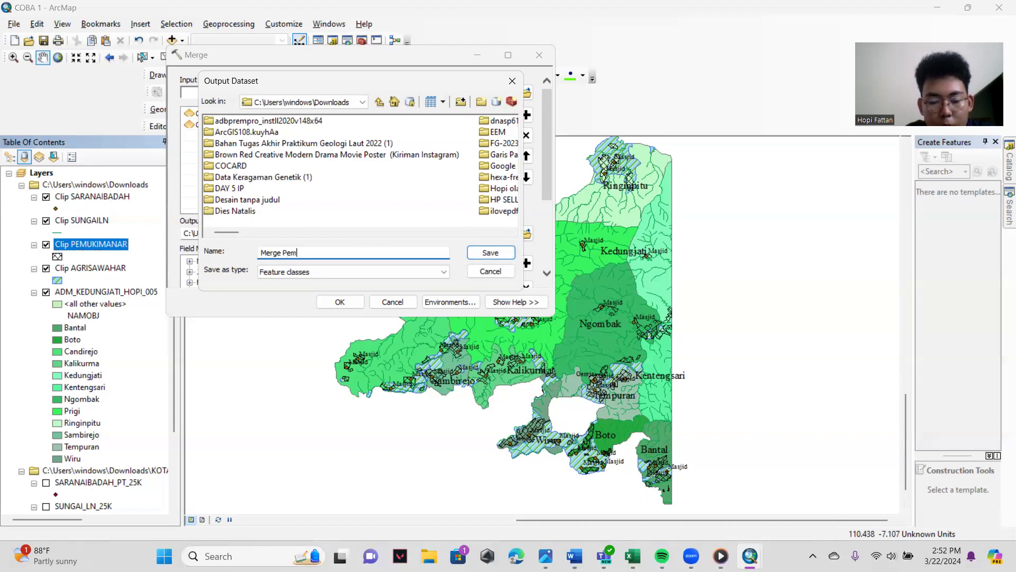
pyautogui.write('ukiman Sawah')
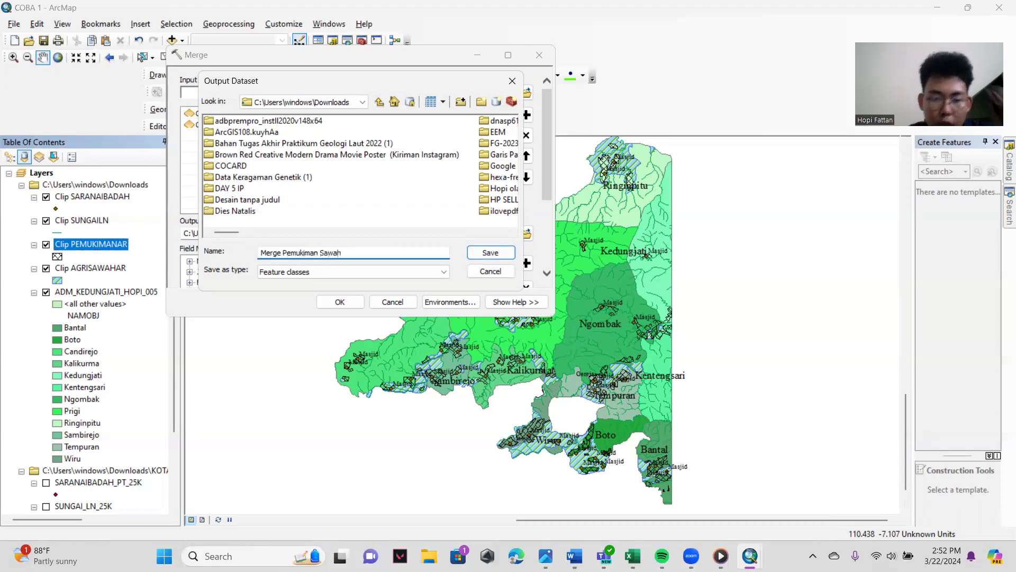
pyautogui.click(490, 252)
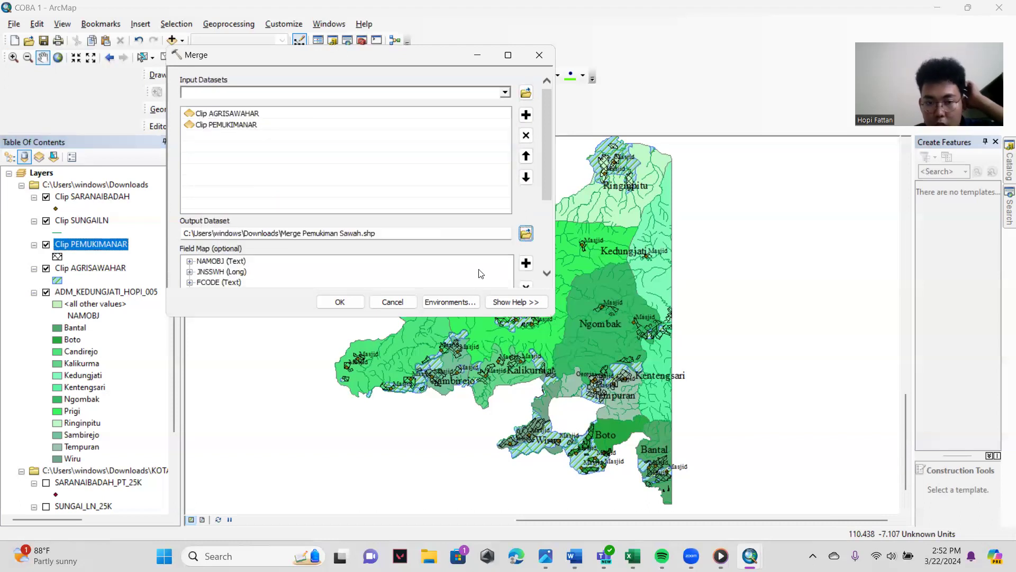
pyautogui.click(341, 302)
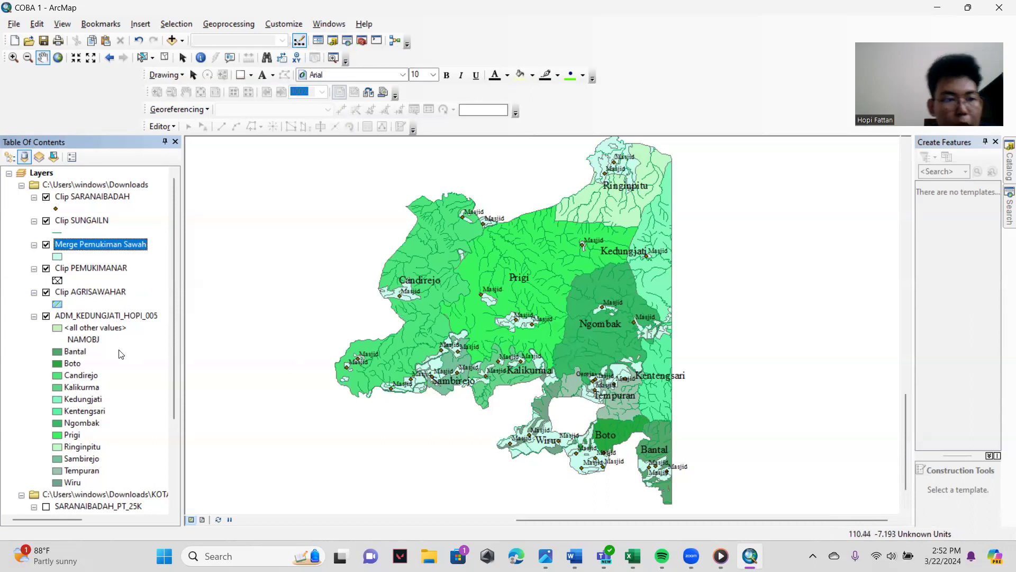
# - Hide the Clip SUNGAILN, Clip SARANAIBADAH, Clip PEMUKIMANAR and Clip AGRISAWAHAR layers, keeping the merged layer and village boundaries displayed
pyautogui.click(46, 221)
pyautogui.click(46, 196)
pyautogui.click(46, 268)
pyautogui.click(46, 292)
pyautogui.click(46, 316)
pyautogui.click(46, 316)
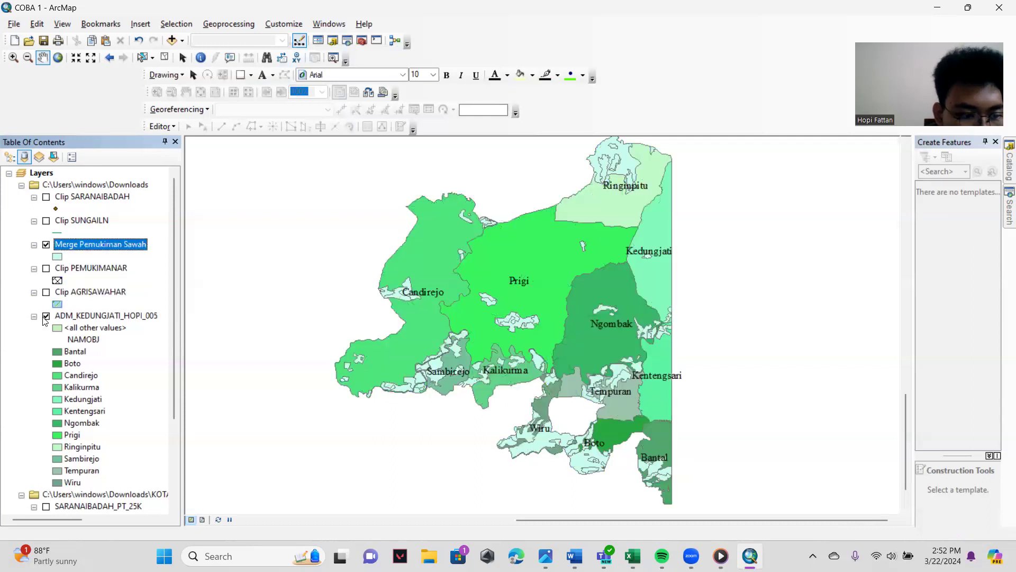
pyautogui.click(46, 316)
pyautogui.click(46, 317)
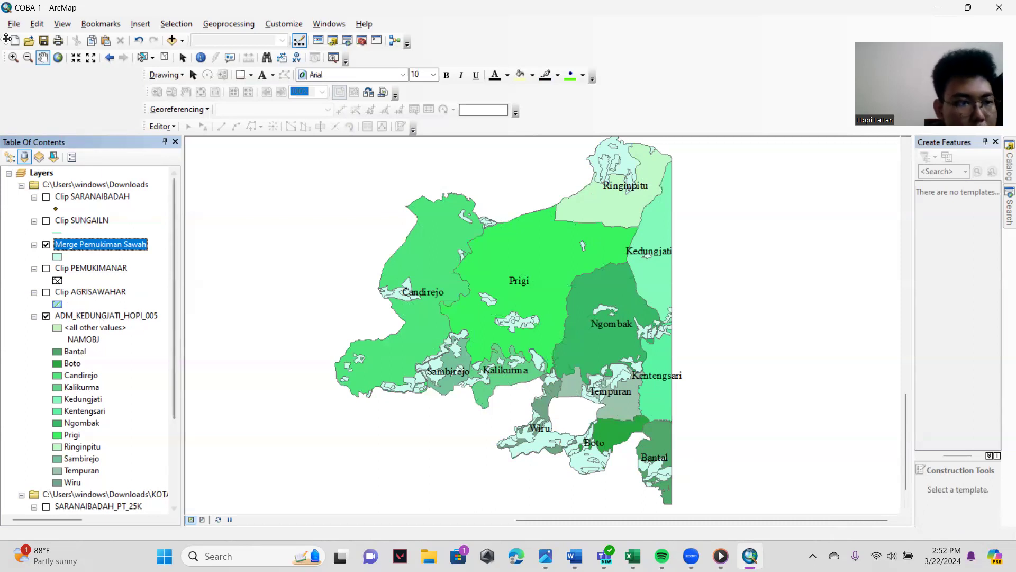
# - Export the merge map as a PNG named Merge Pemukiman Sawah in the Downloads folder
pyautogui.click(14, 25)
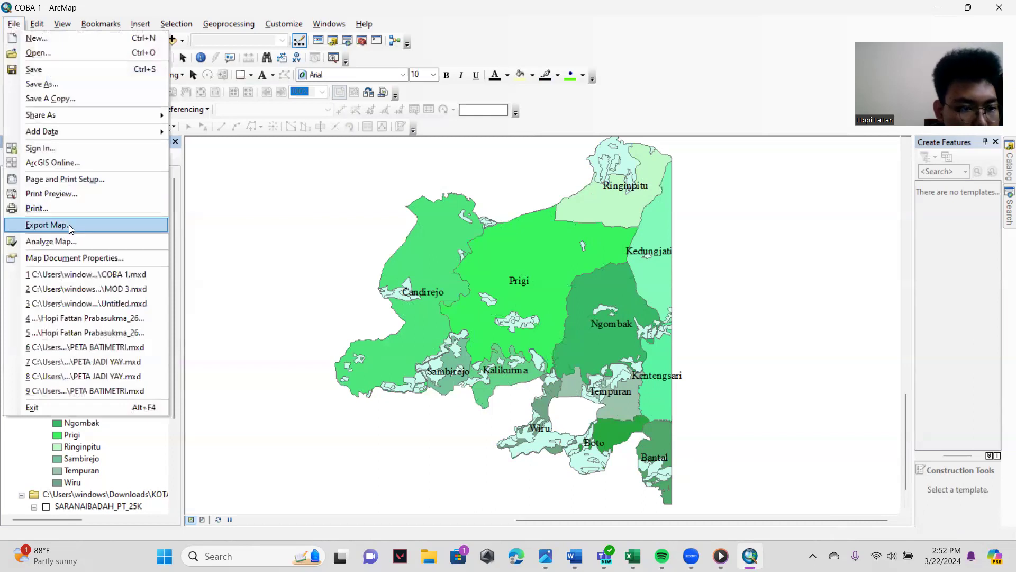
pyautogui.click(129, 247)
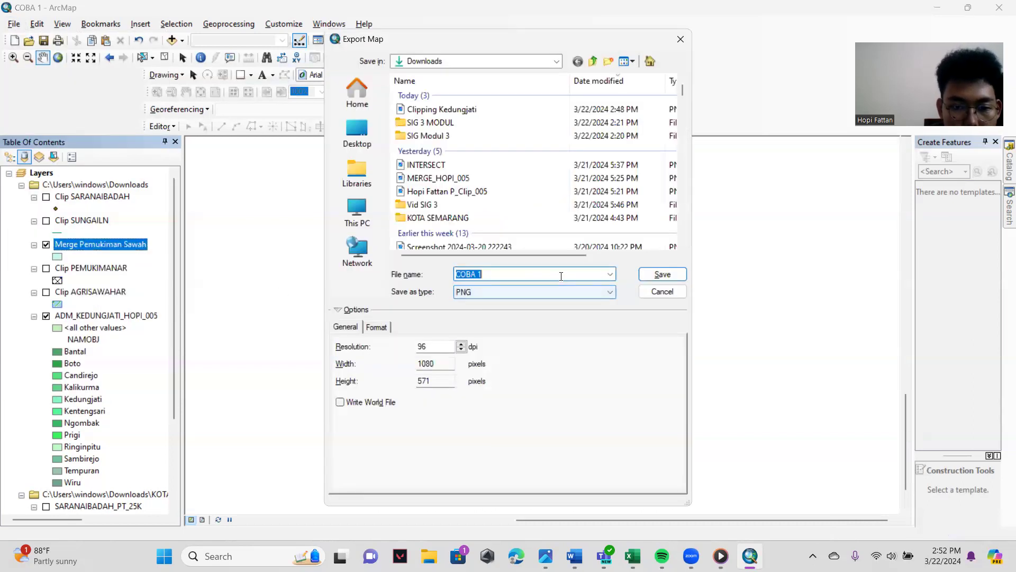
pyautogui.press('BackSpace')
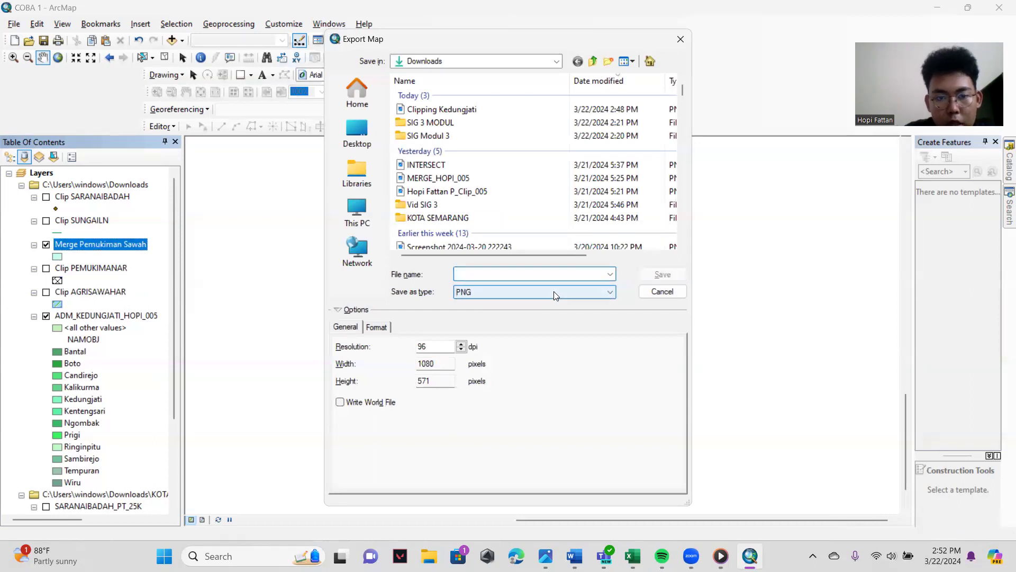
pyautogui.write('Merge')
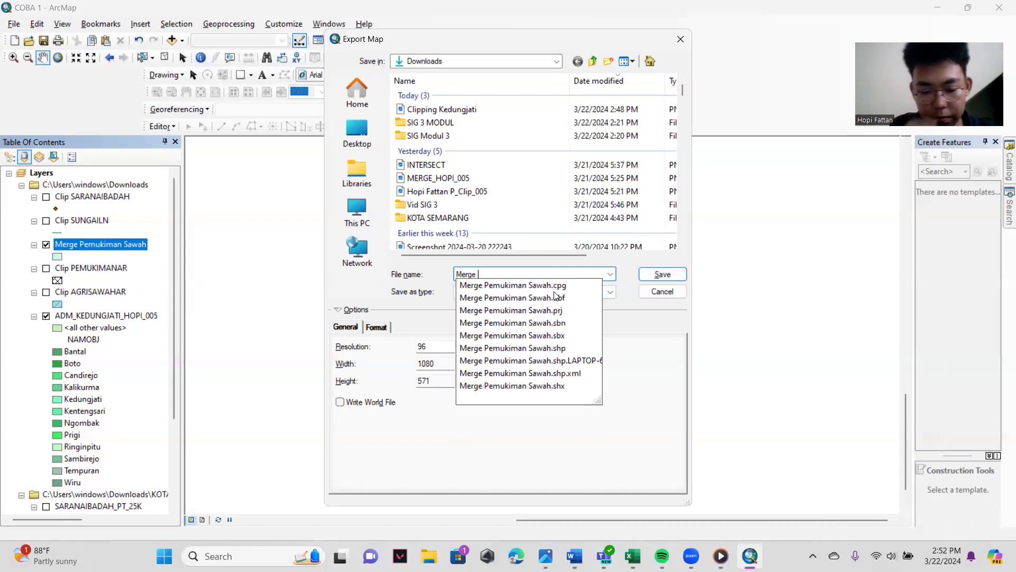
pyautogui.write('Pem')
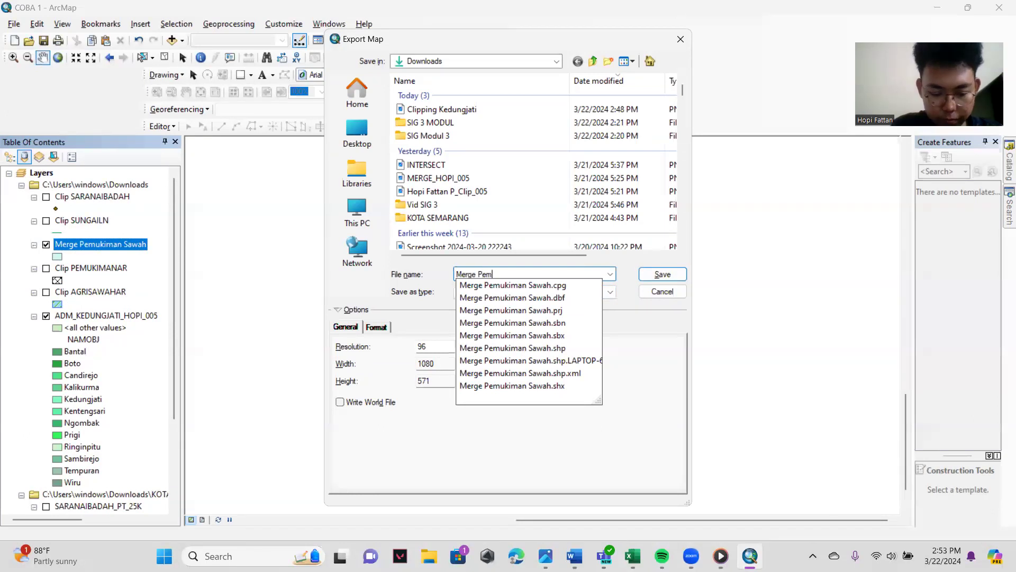
pyautogui.write('ukiman Sawah')
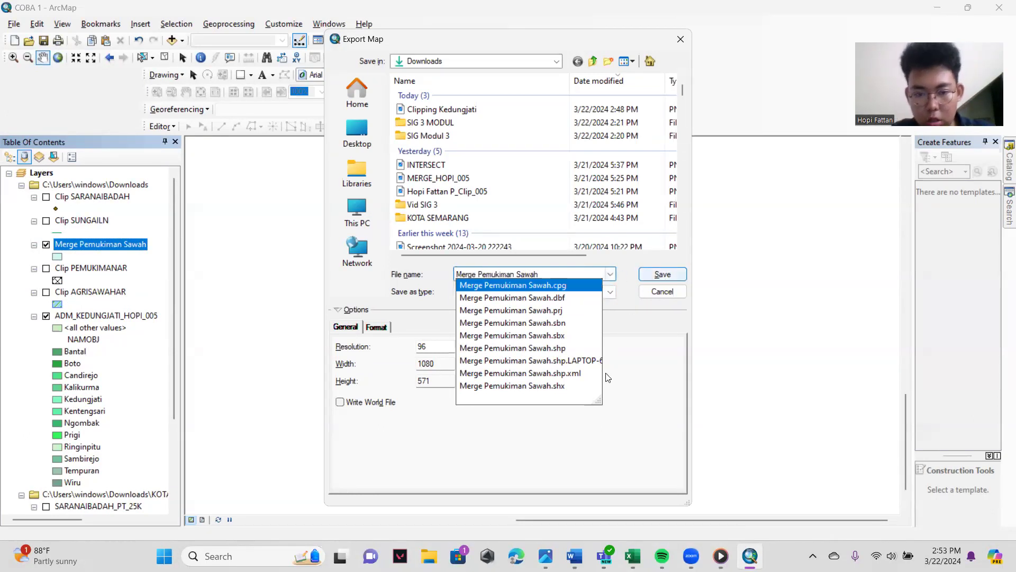
pyautogui.click(656, 274)
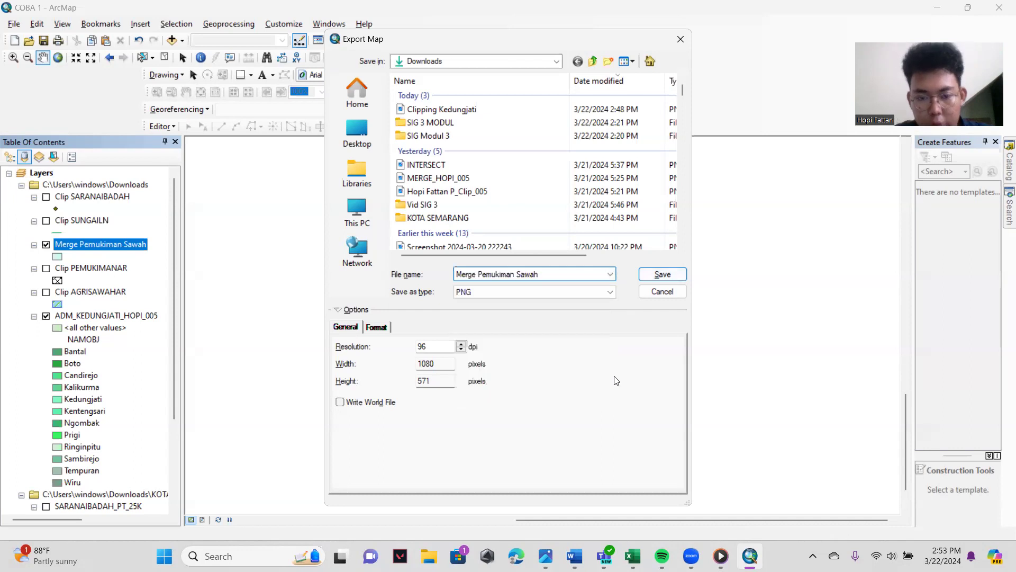
pyautogui.click(657, 274)
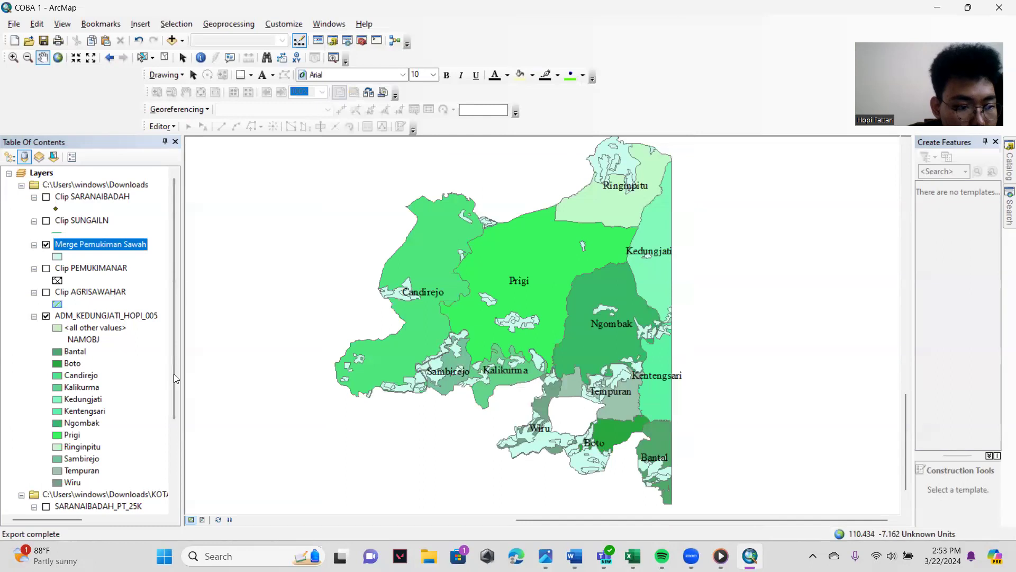
# - Display the Clip AGRISAWAHAR, Clip PEMUKIMANAR, Clip SUNGAILN and Clip SARANAIBADAH layers again
pyautogui.scroll(-3, 85, 361)
pyautogui.scroll(4, 82, 363)
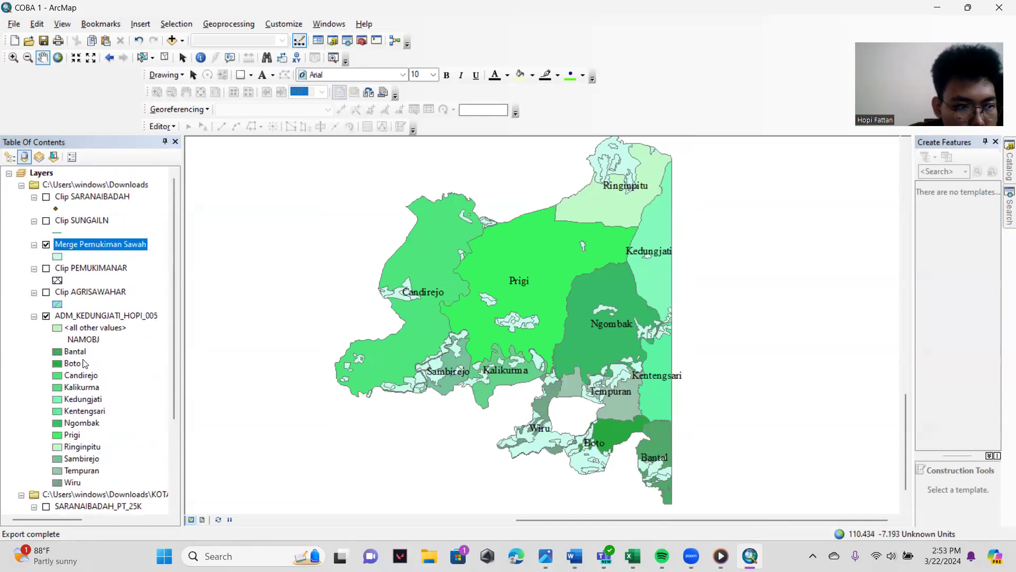
pyautogui.keyDown('ctrl'); pyautogui.click(47, 293); pyautogui.keyUp('ctrl')
pyautogui.click(46, 293)
pyautogui.click(47, 220)
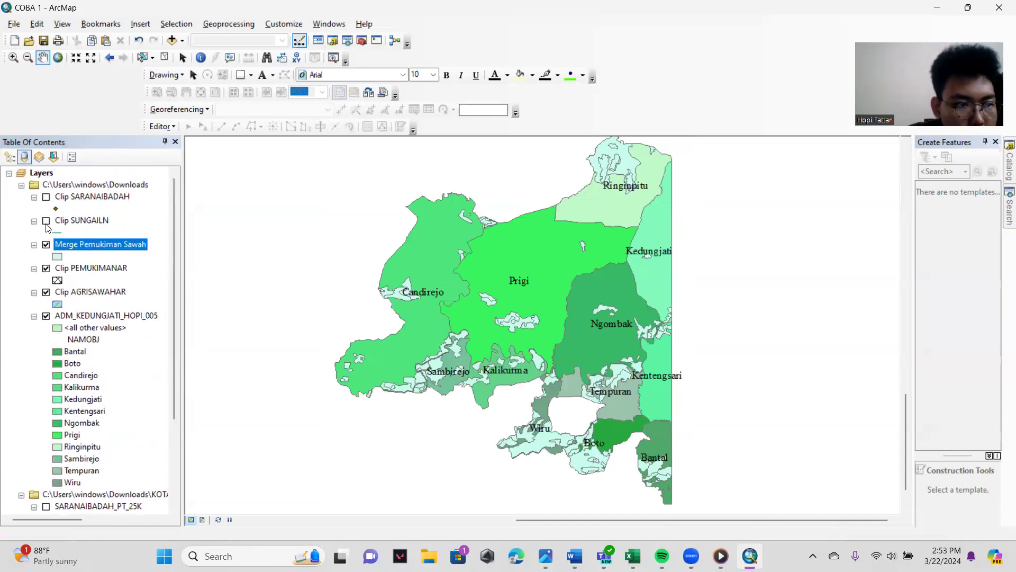
pyautogui.click(46, 196)
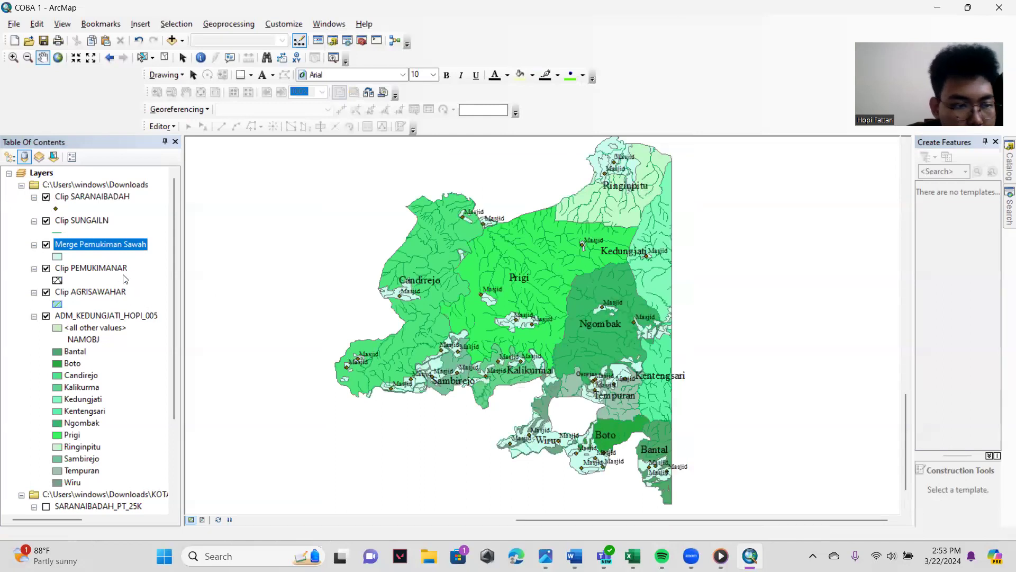
# - Examine the REMARK values in the attribute table of Clip AGRISAWAHAR, then close the table
pyautogui.click(94, 295)
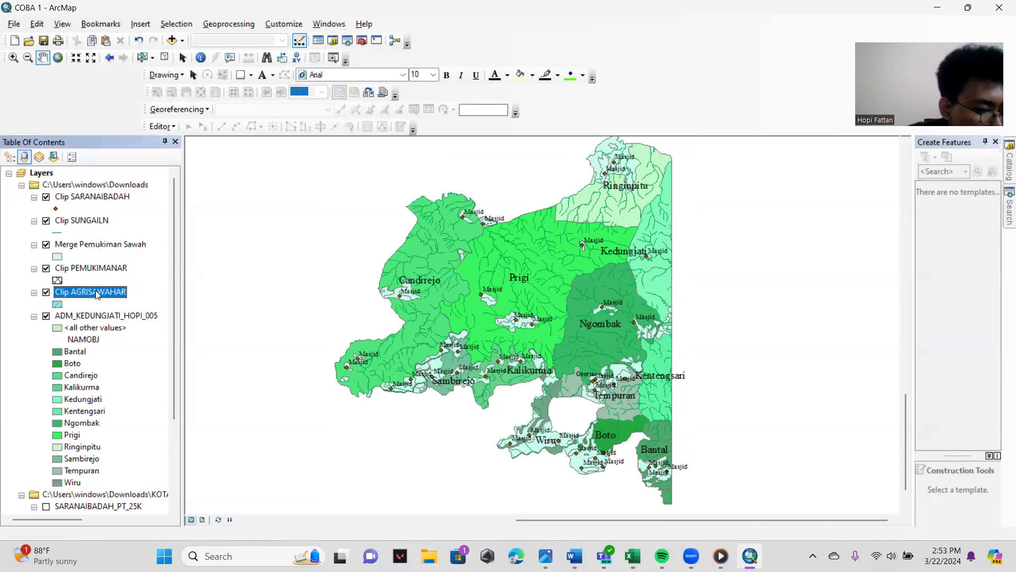
pyautogui.rightClick(98, 290)
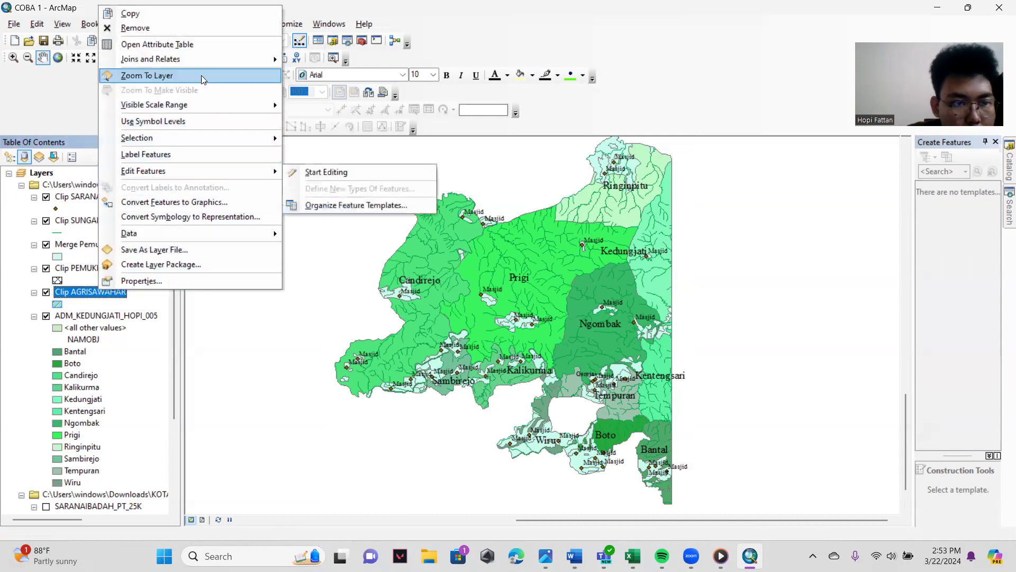
pyautogui.click(222, 45)
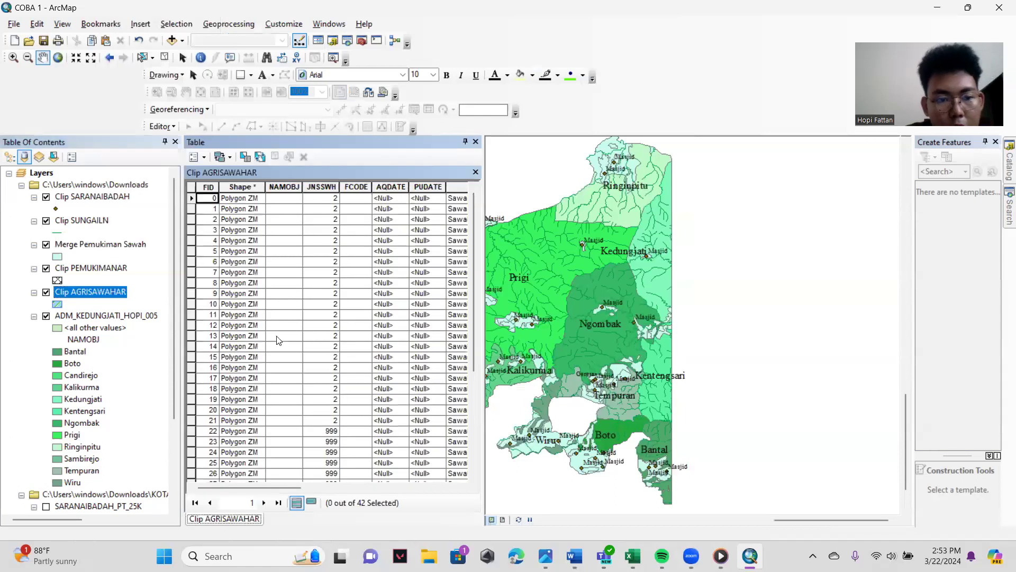
pyautogui.moveTo(275, 487); pyautogui.dragTo(347, 487)
pyautogui.scroll(-5, 322, 275)
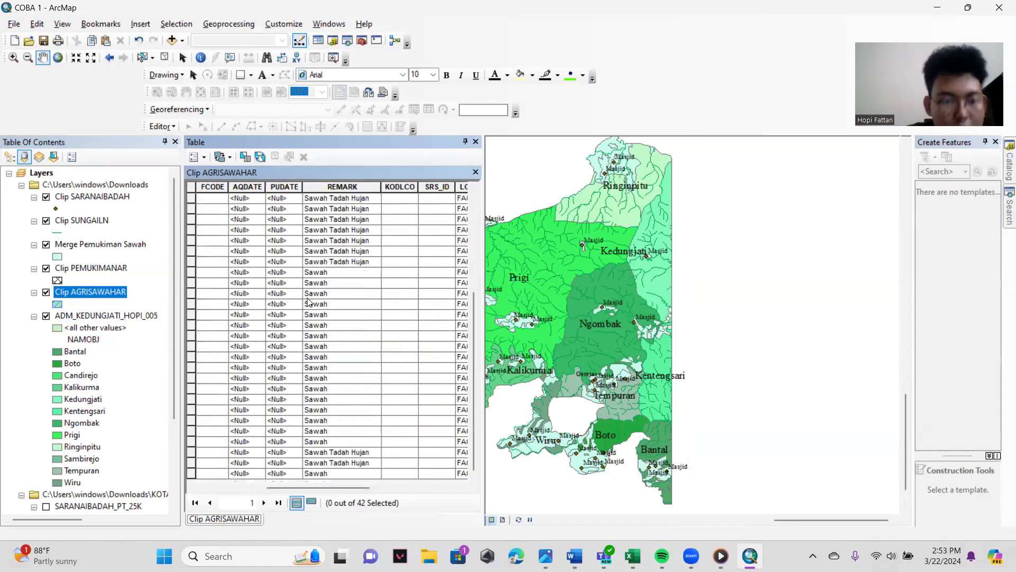
pyautogui.scroll(5, 286, 328)
pyautogui.scroll(-5, 275, 355)
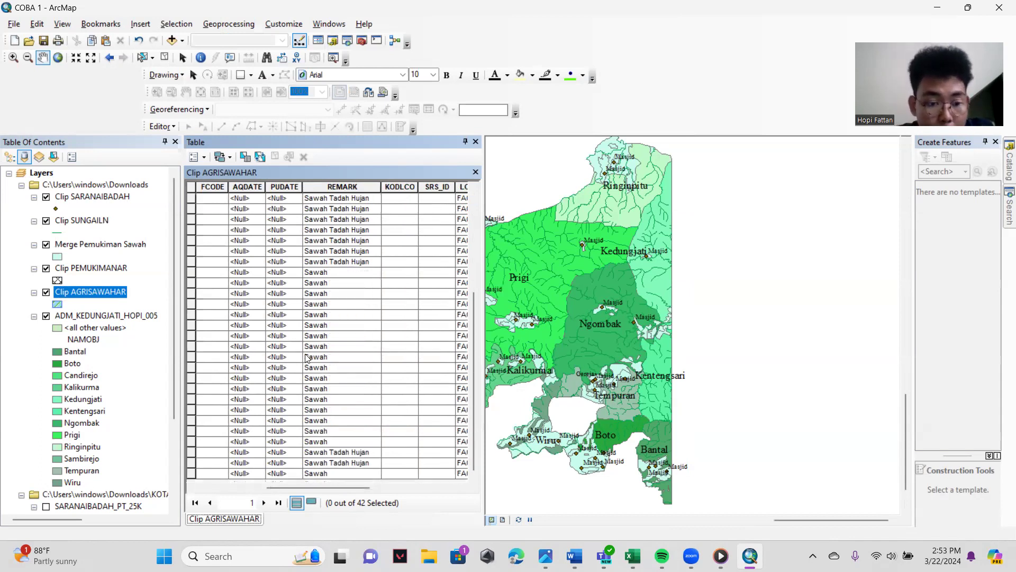
pyautogui.scroll(5, 365, 360)
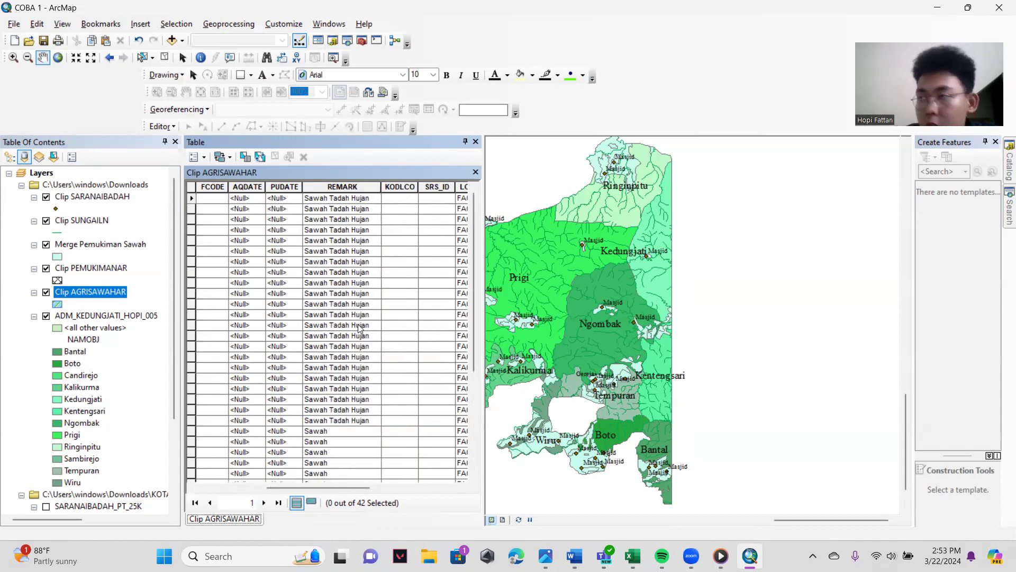
pyautogui.scroll(-5, 359, 329)
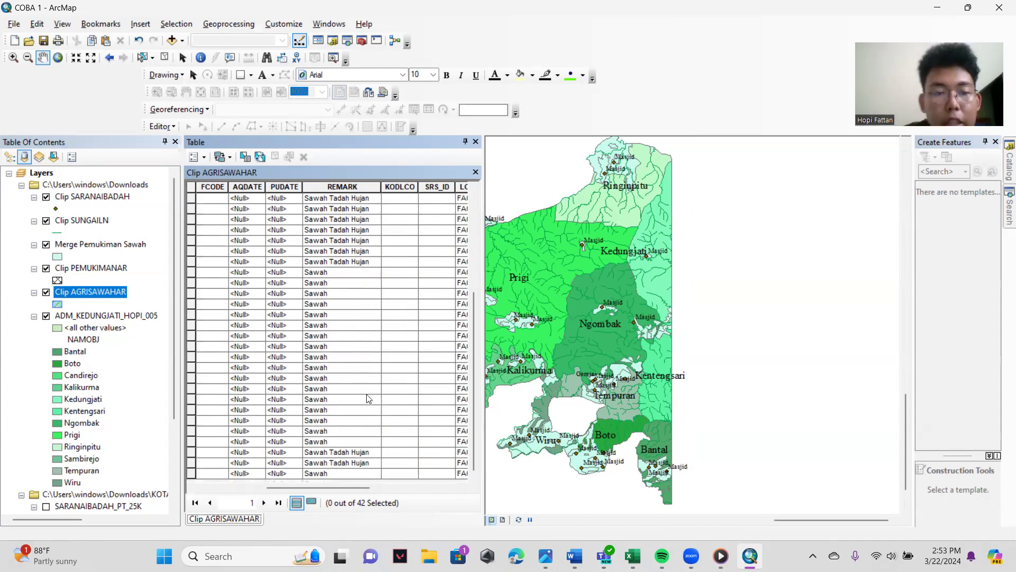
pyautogui.scroll(5, 371, 397)
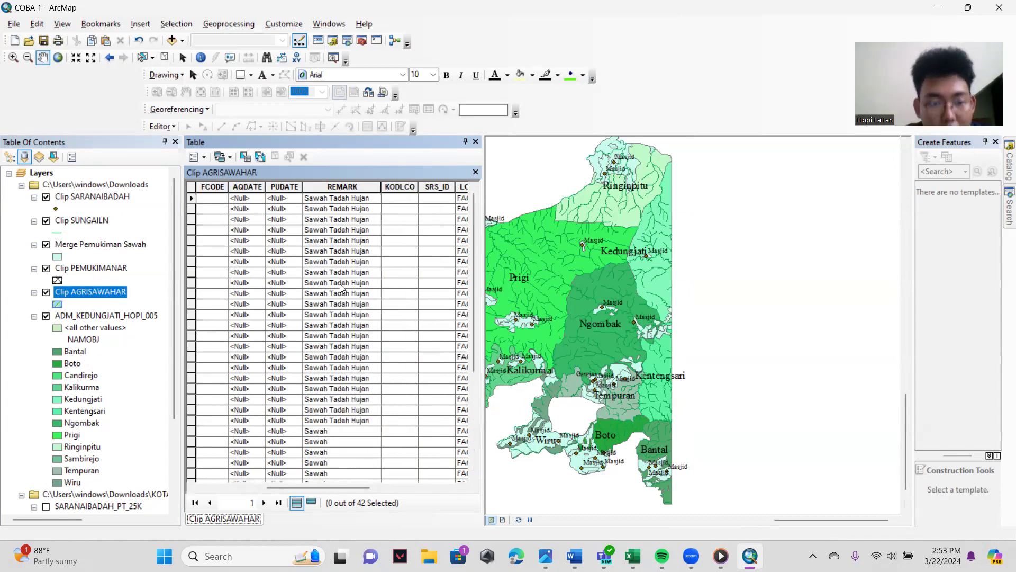
pyautogui.scroll(-3, 345, 313)
pyautogui.scroll(3, 359, 388)
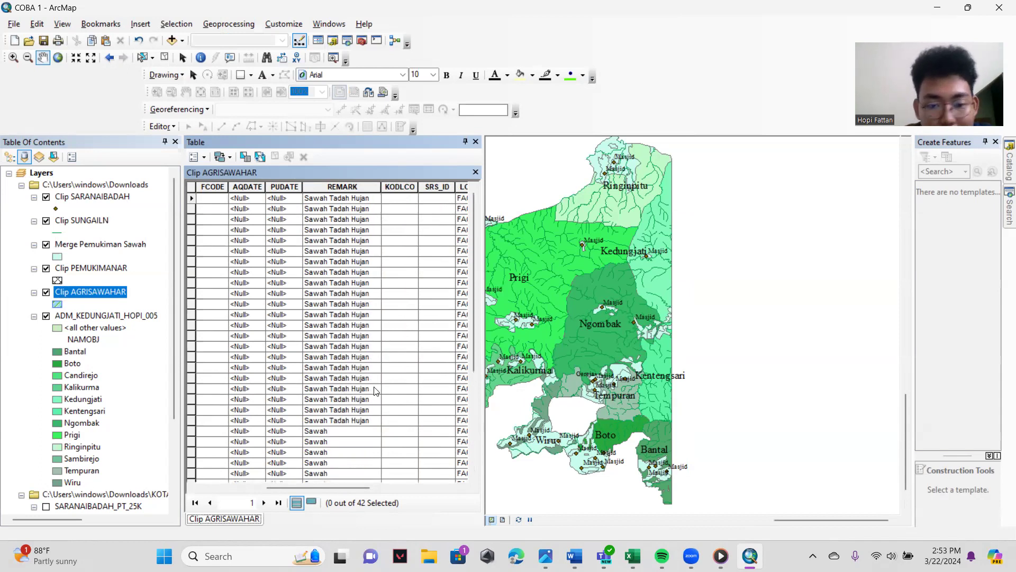
pyautogui.scroll(-3, 365, 397)
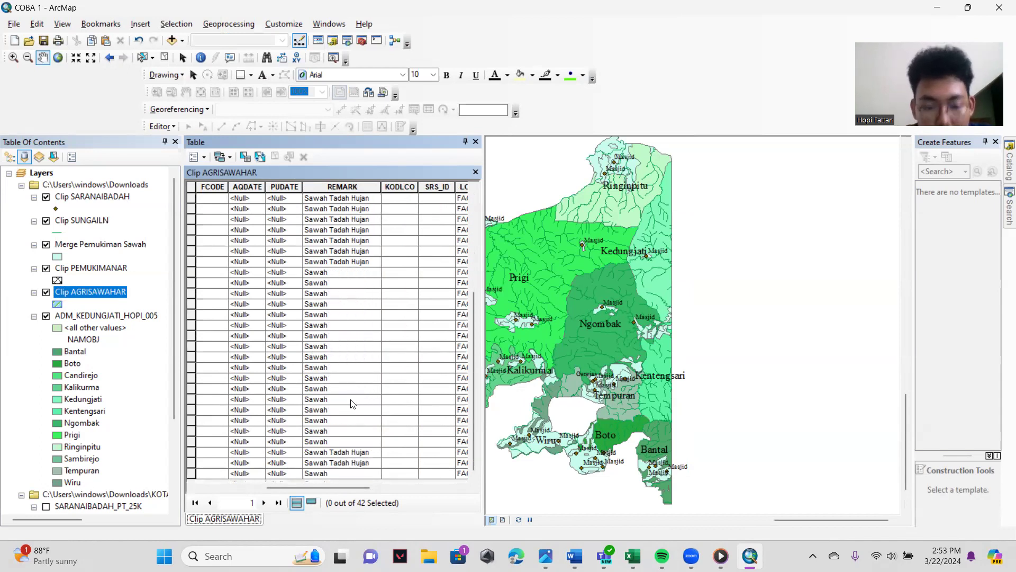
pyautogui.scroll(3, 350, 401)
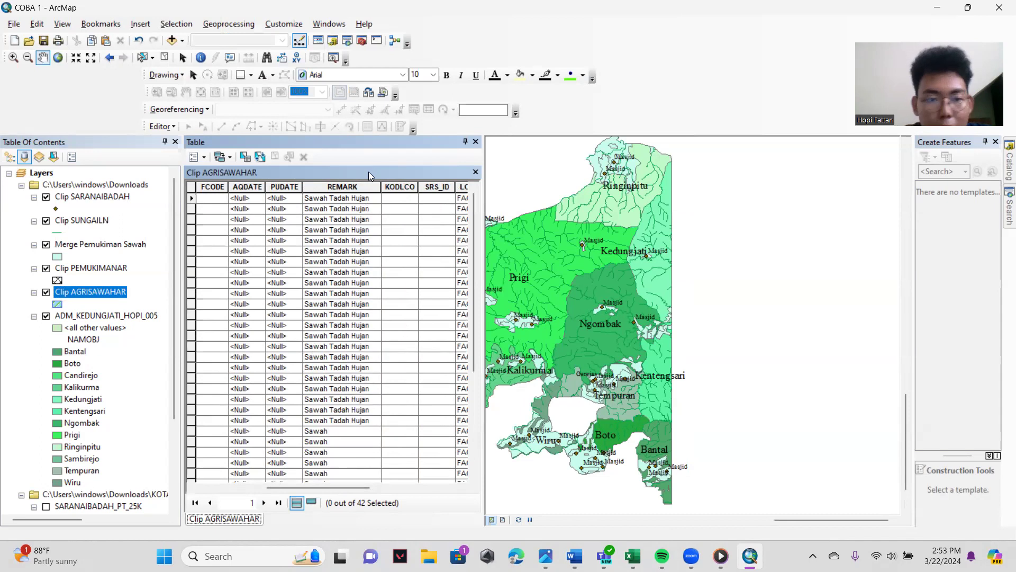
pyautogui.click(475, 172)
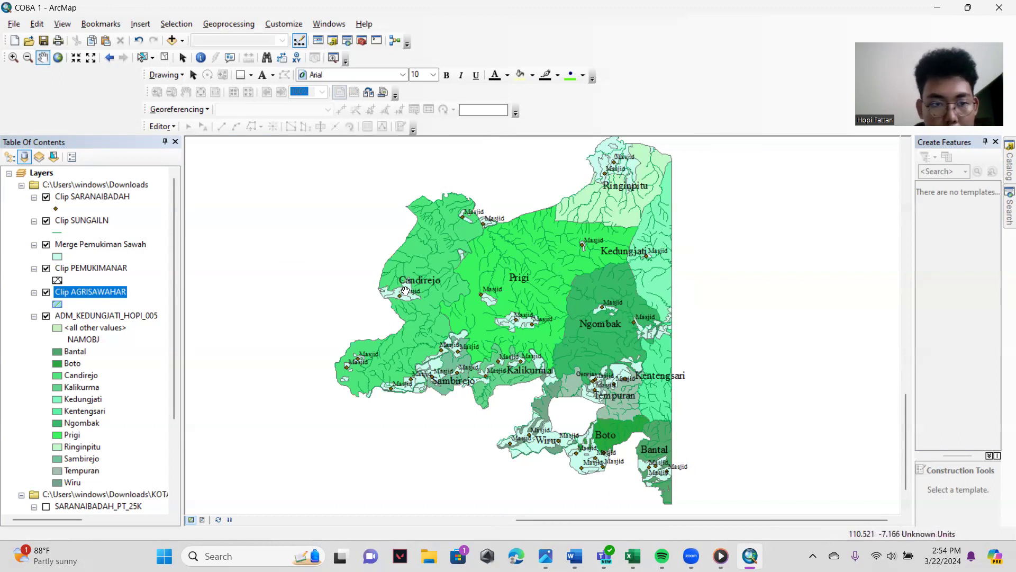
# - Set up a Dissolve with Clip AGRISAWAHAR as the input features and REMARK as the dissolve field
pyautogui.click(227, 26)
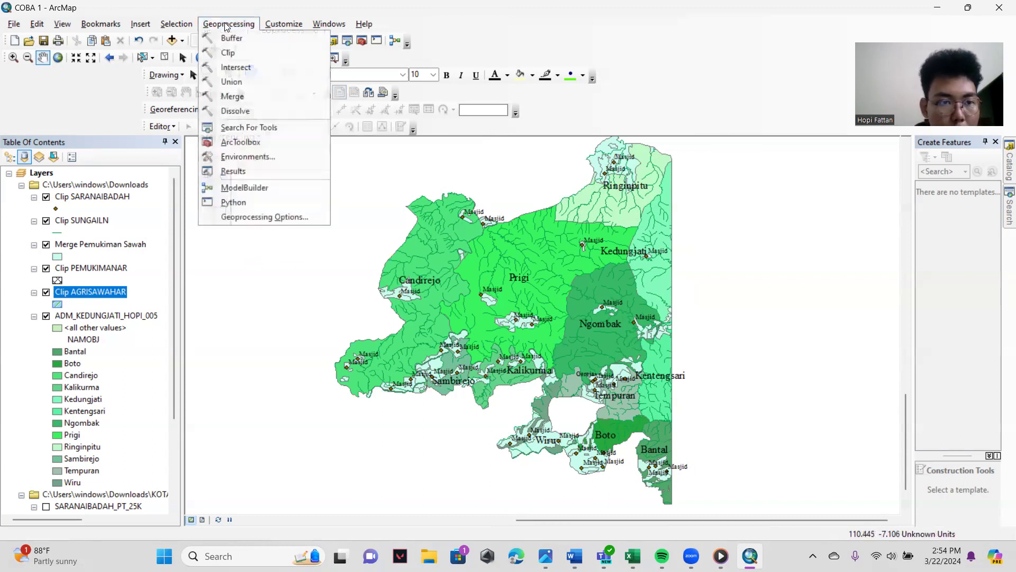
pyautogui.click(235, 111)
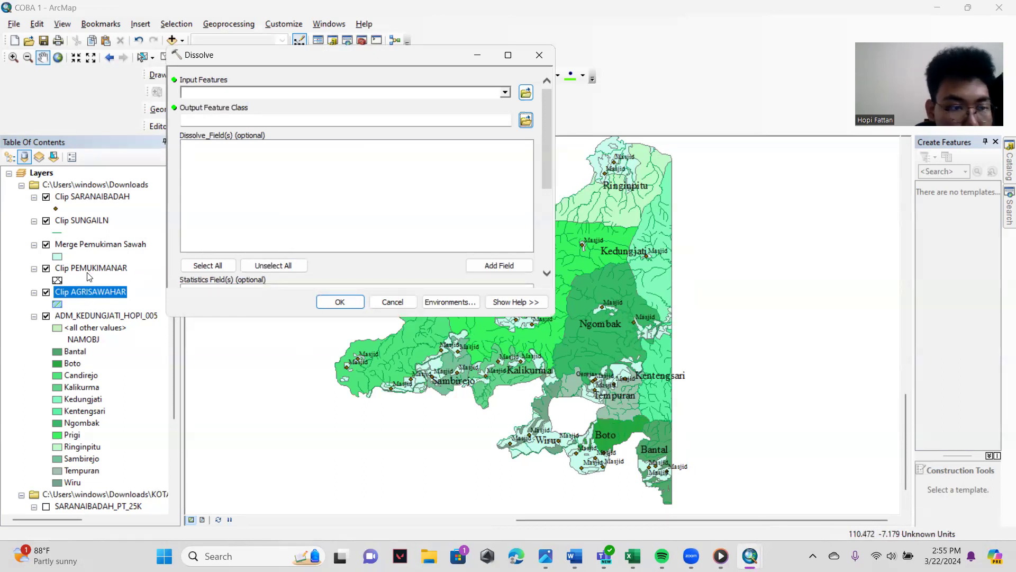
pyautogui.moveTo(89, 293); pyautogui.dragTo(283, 182)
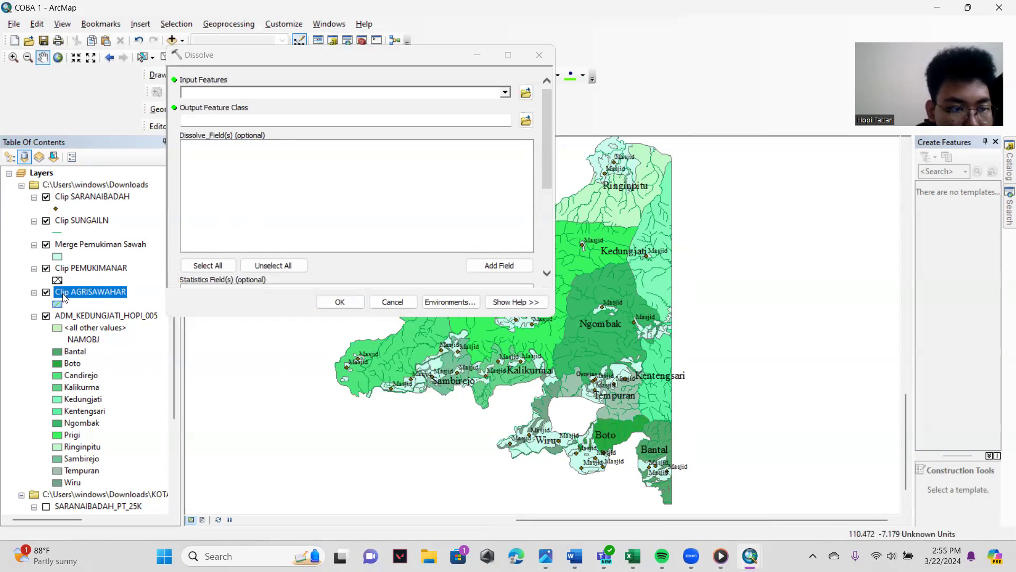
pyautogui.moveTo(62, 294)
pyautogui.mouseDown()
pyautogui.moveTo(224, 155)
pyautogui.moveTo(216, 161)
pyautogui.moveTo(221, 88)
pyautogui.moveTo(63, 280)
pyautogui.moveTo(72, 297)
pyautogui.mouseUp()
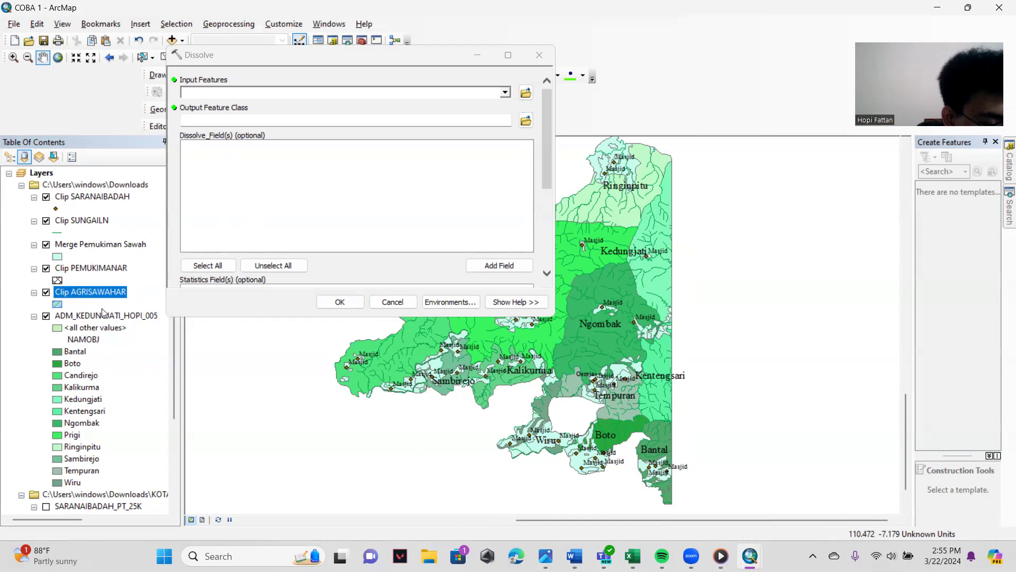
pyautogui.moveTo(80, 293); pyautogui.dragTo(204, 88)
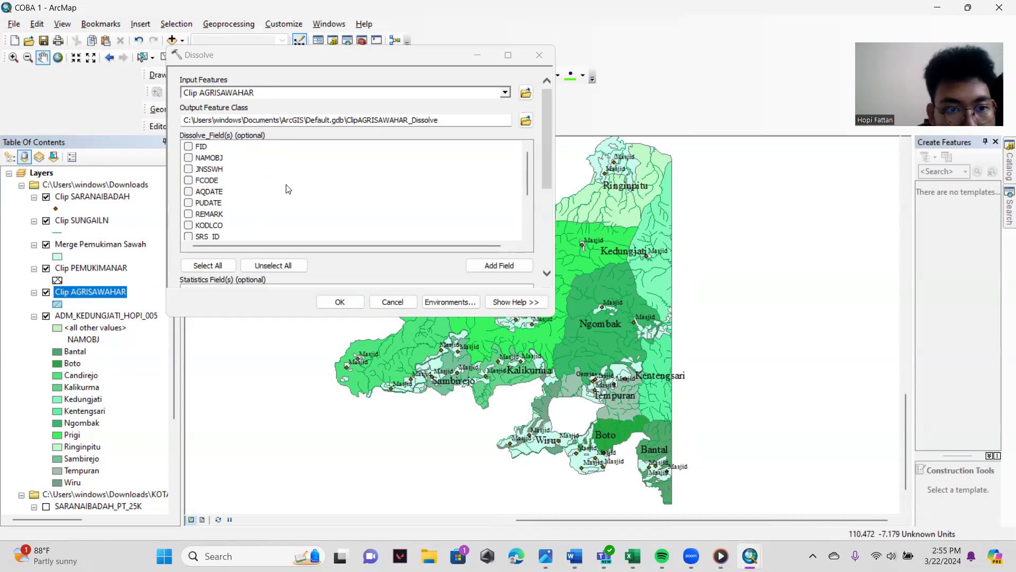
pyautogui.click(189, 214)
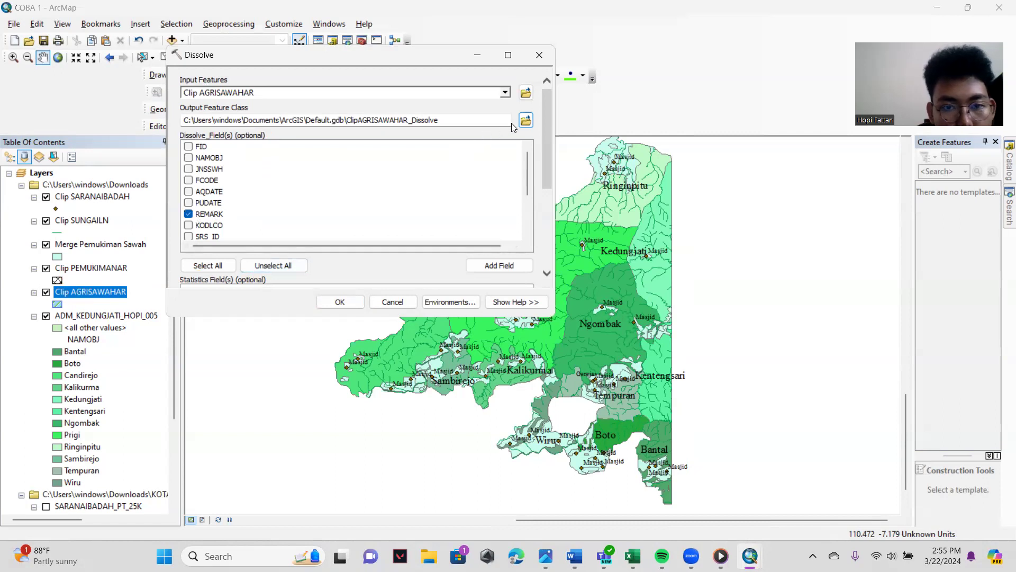
# - Set the dissolve output to Dissolve AGRISAWAH in the Downloads folder and run the dissolve
pyautogui.click(525, 121)
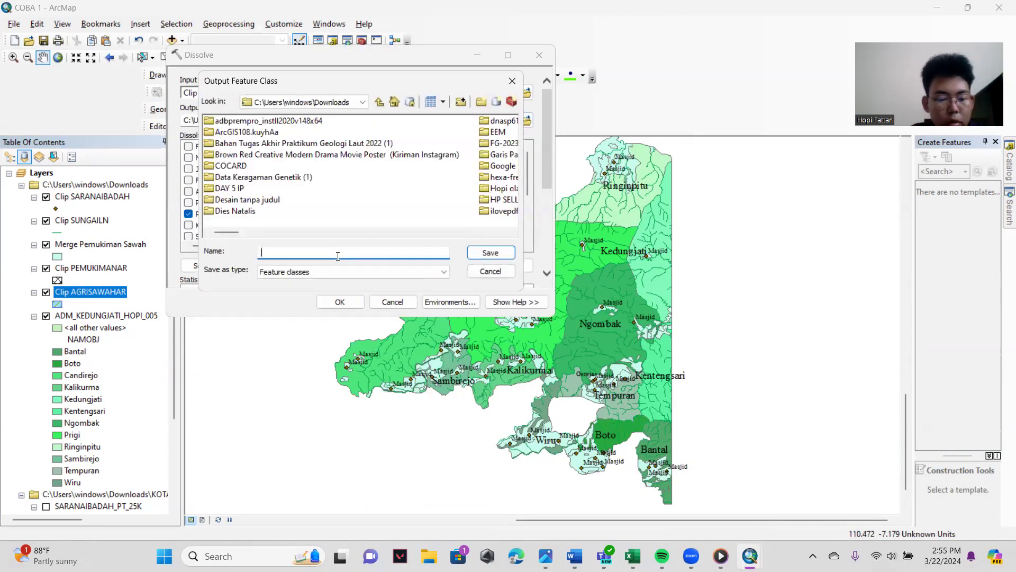
pyautogui.write('Dissol')
pyautogui.write('ve ')
pyautogui.write('AGRISAWAH')
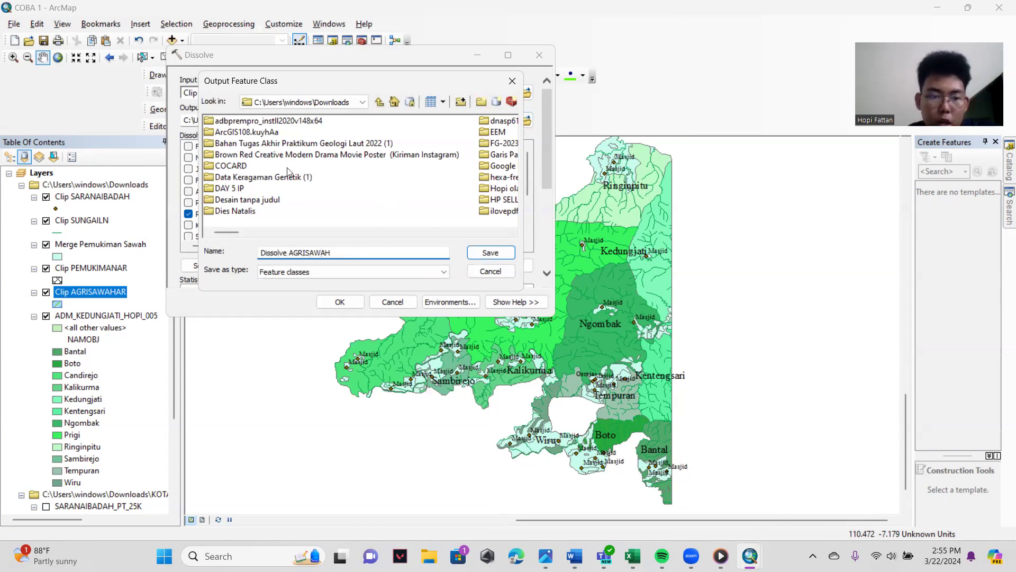
pyautogui.click(491, 253)
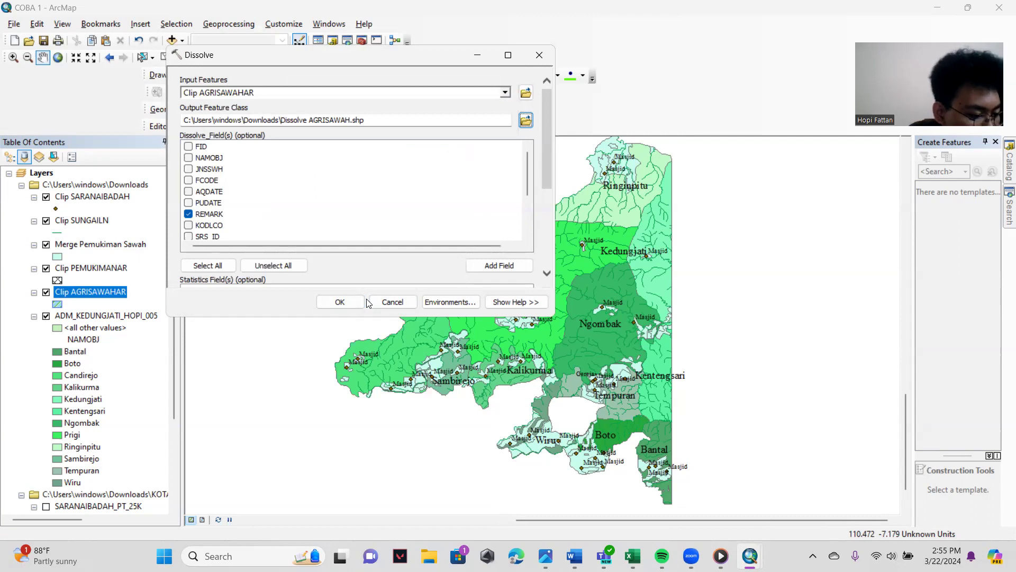
pyautogui.click(351, 303)
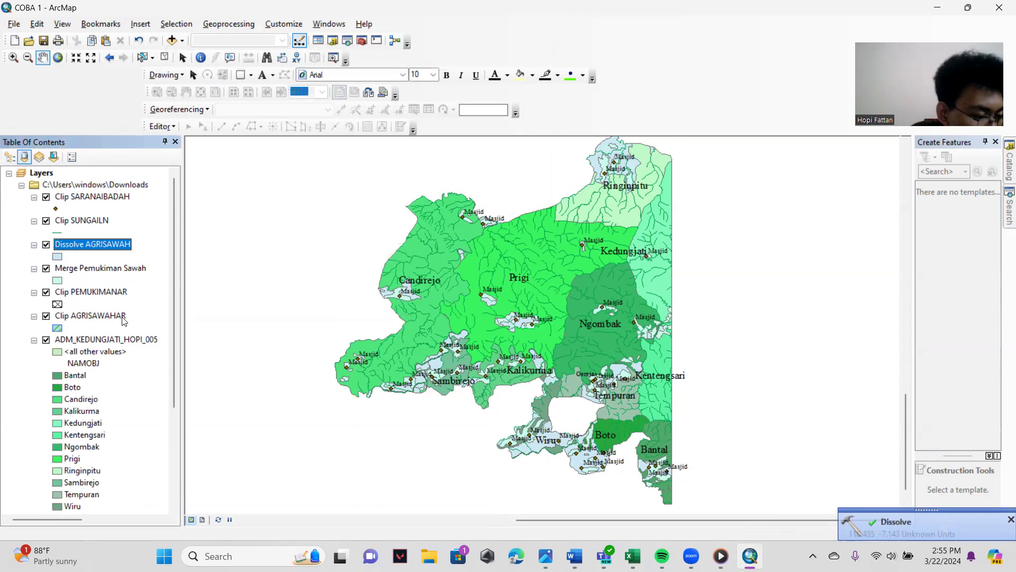
# - Examine the REMARK column in the attribute table of Clip AGRISAWAHAR again, then close the table
pyautogui.rightClick(102, 246)
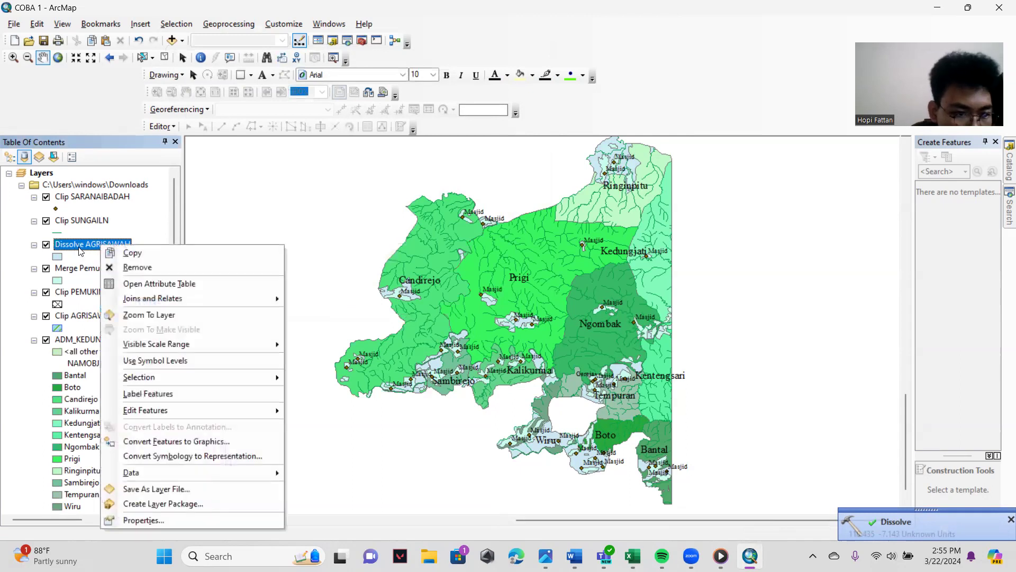
pyautogui.click(82, 247)
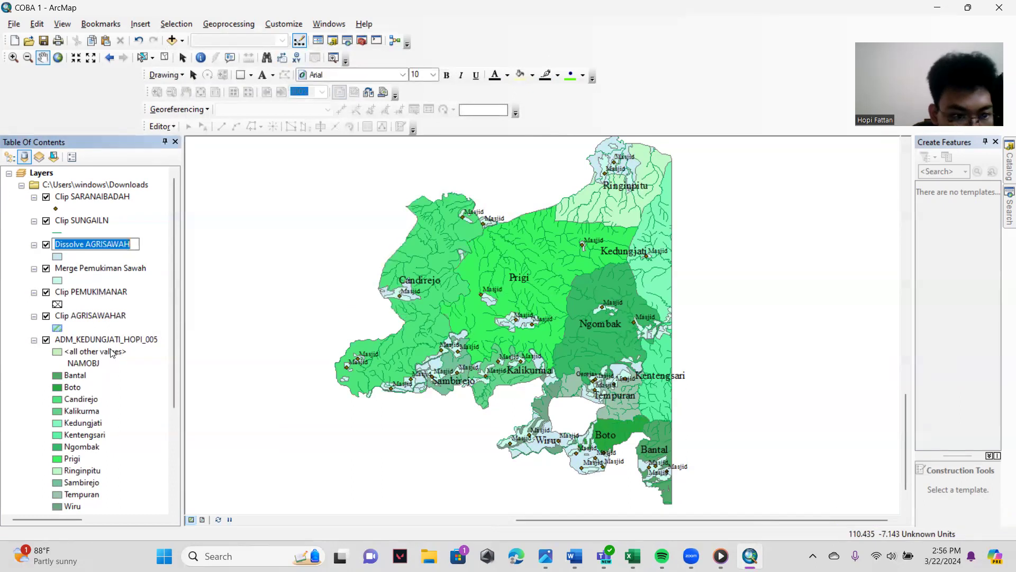
pyautogui.click(102, 315)
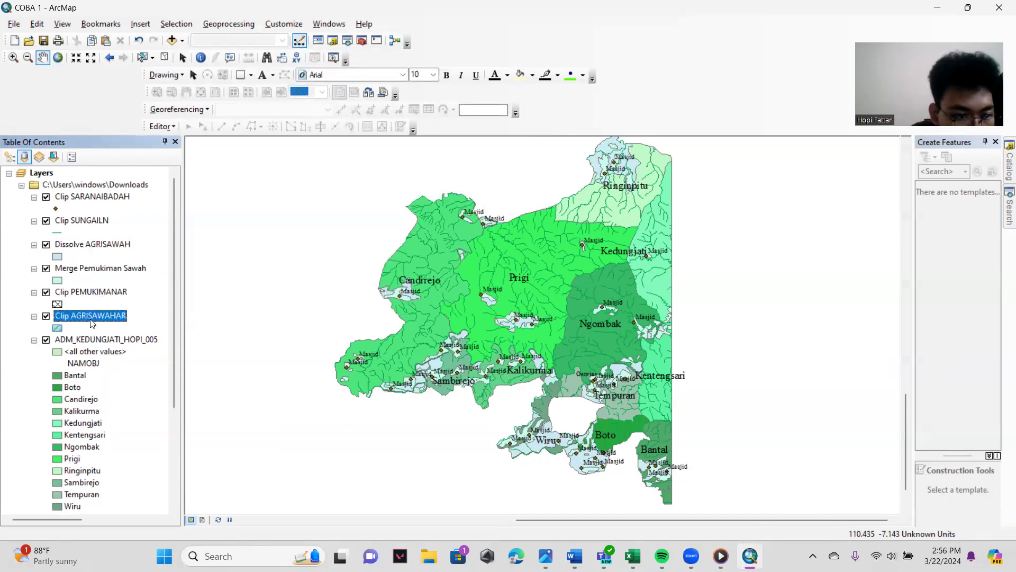
pyautogui.click(96, 292)
pyautogui.click(101, 315)
pyautogui.rightClick(94, 316)
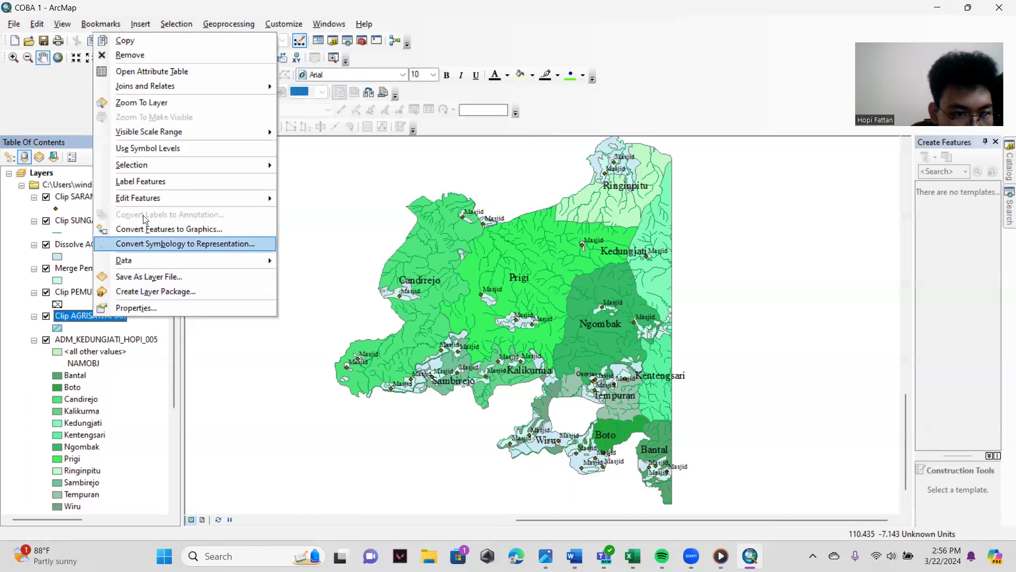
pyautogui.click(189, 72)
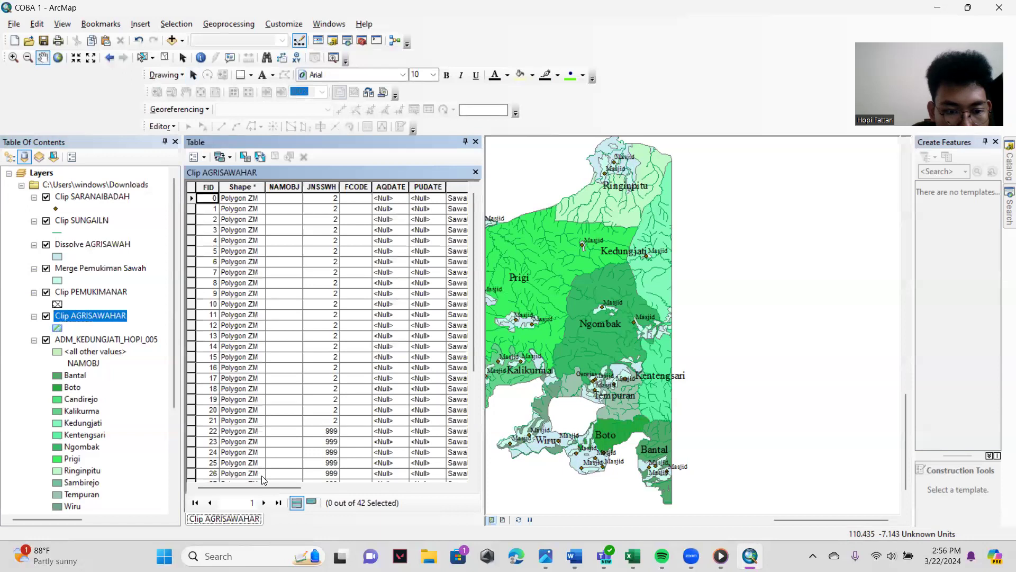
pyautogui.moveTo(251, 488); pyautogui.dragTo(358, 491)
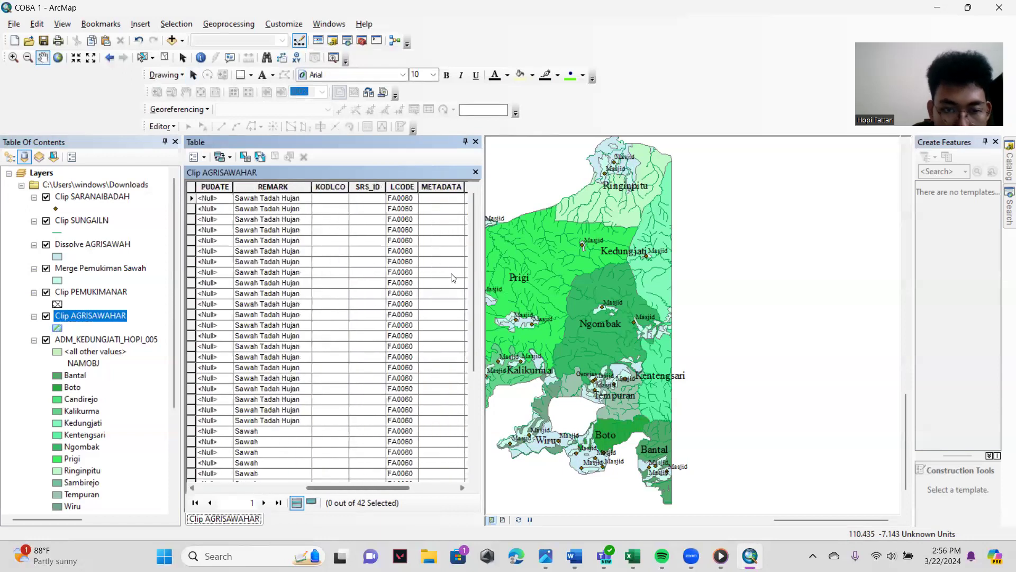
pyautogui.click(475, 171)
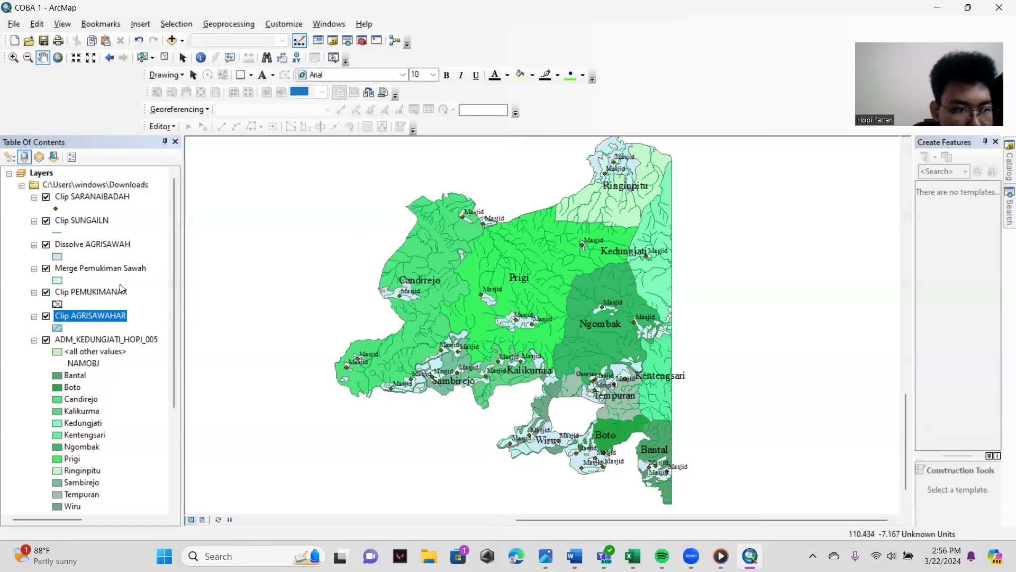
# - Check the REMARK records in the attribute table of Dissolve AGRISAWAH, then close the table
pyautogui.rightClick(111, 245)
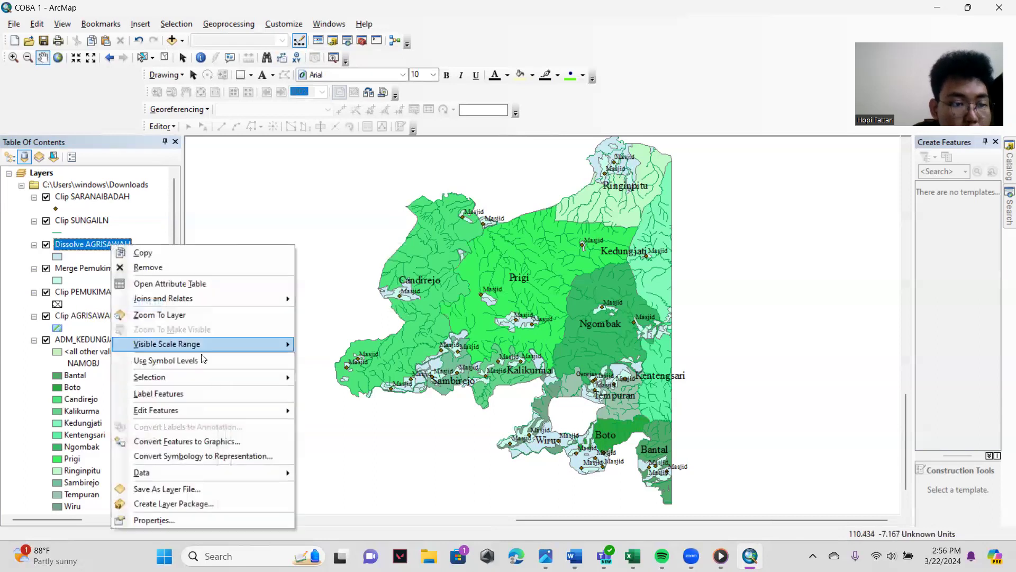
pyautogui.click(190, 284)
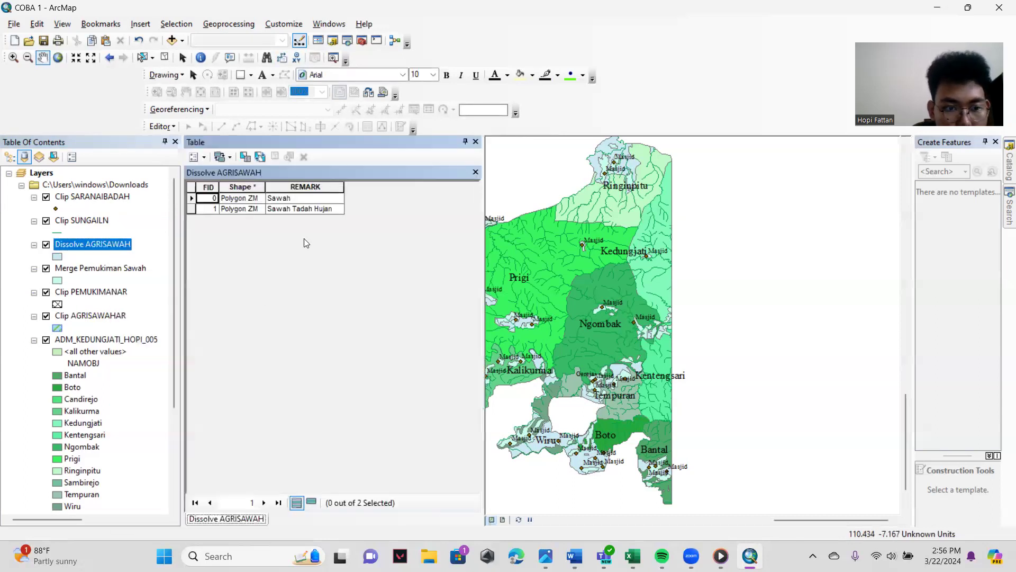
pyautogui.click(476, 172)
# - Hide the Clip AGRISAWAHAR layer on the map
pyautogui.click(46, 316)
pyautogui.click(55, 316)
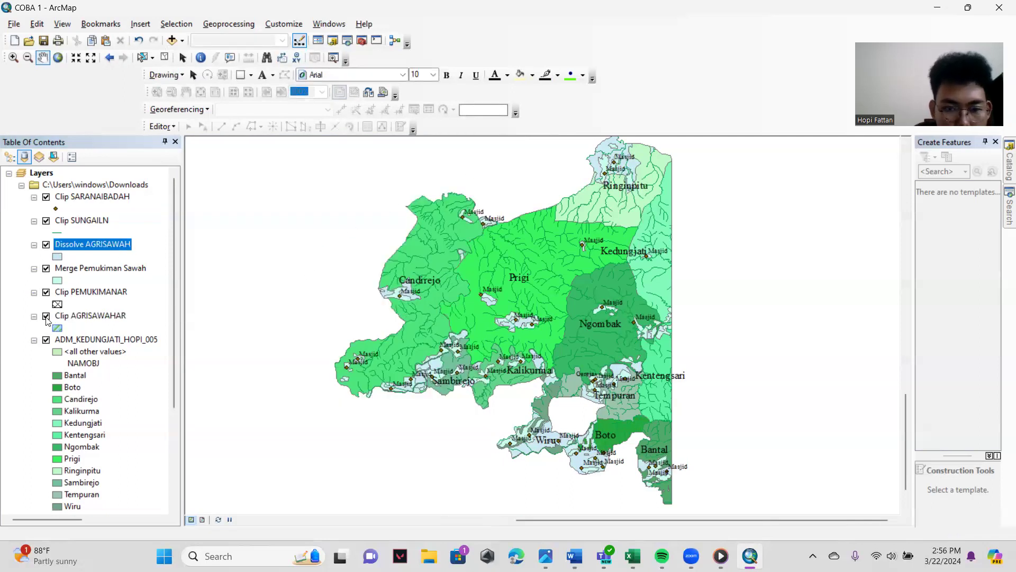
pyautogui.click(46, 316)
pyautogui.click(47, 317)
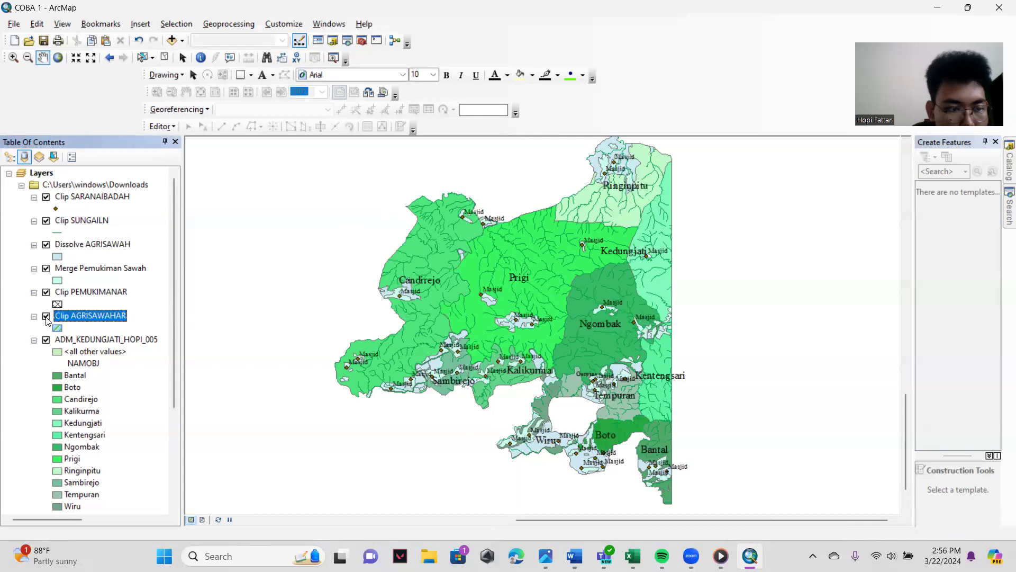
pyautogui.click(47, 317)
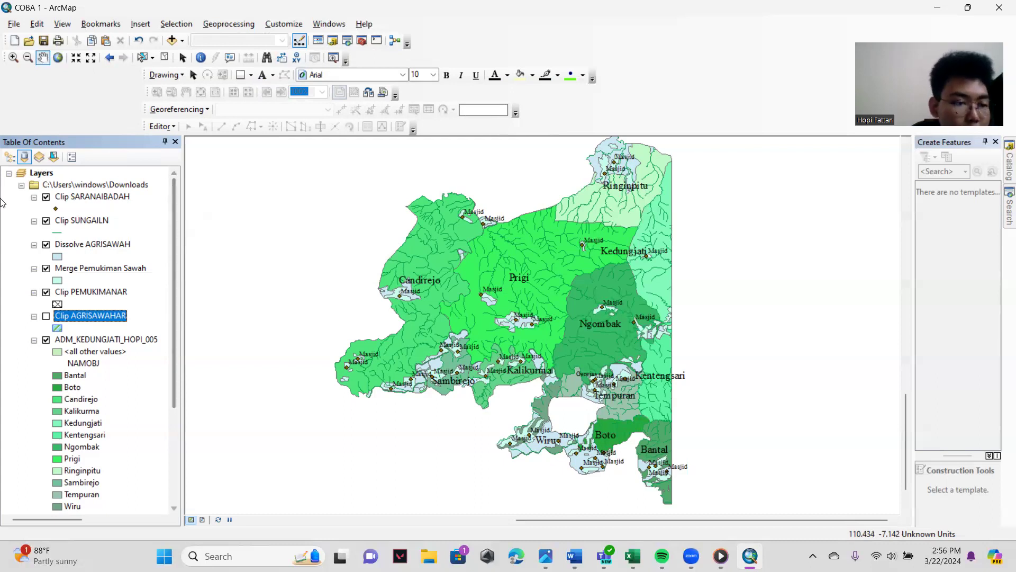
# - Look through the village names in the NAMOBJ field of the ADM_KEDUNGJATI village boundary layer's attribute table
pyautogui.click(90, 340)
pyautogui.rightClick(90, 340)
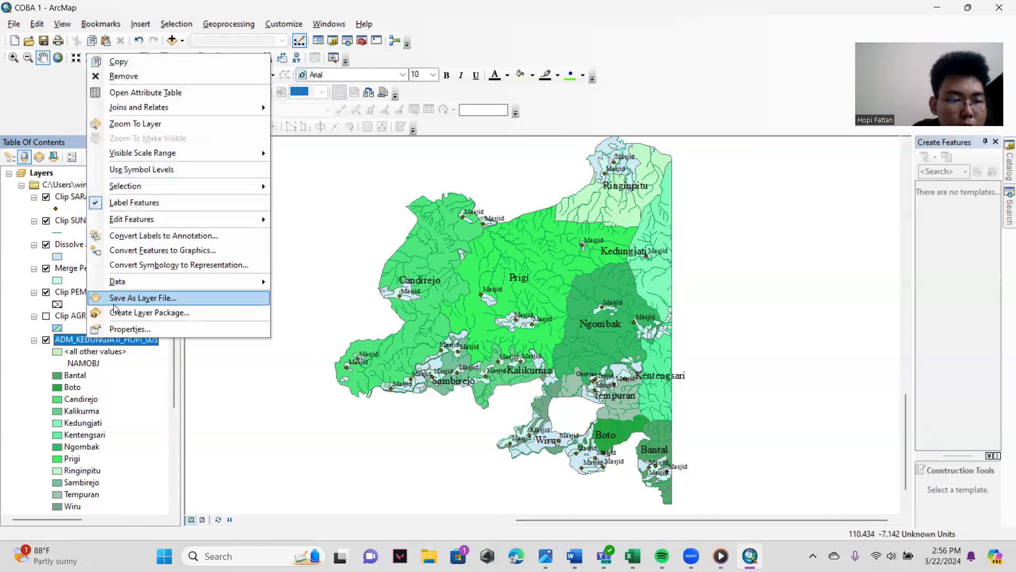
pyautogui.click(185, 95)
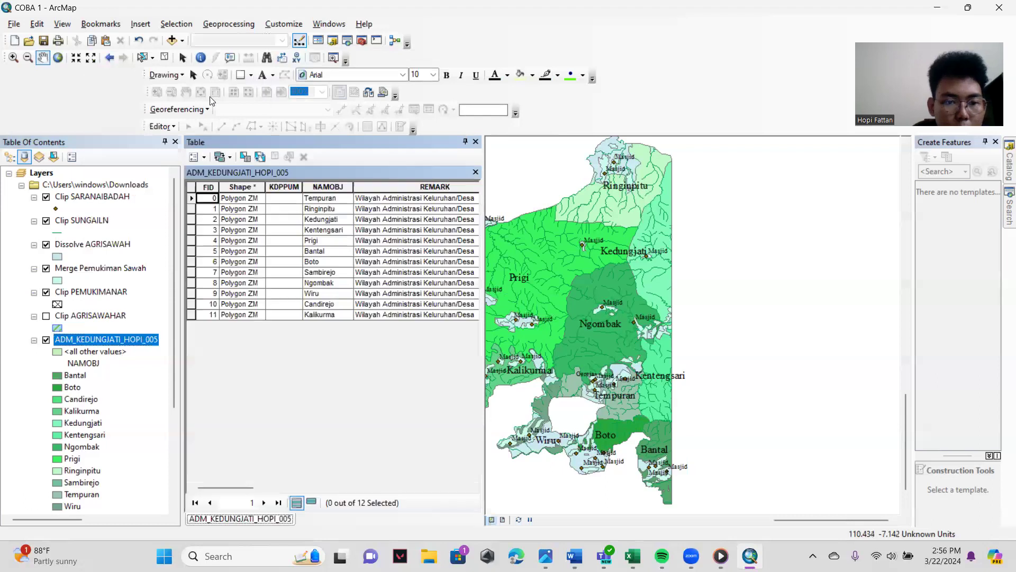
pyautogui.click(319, 271)
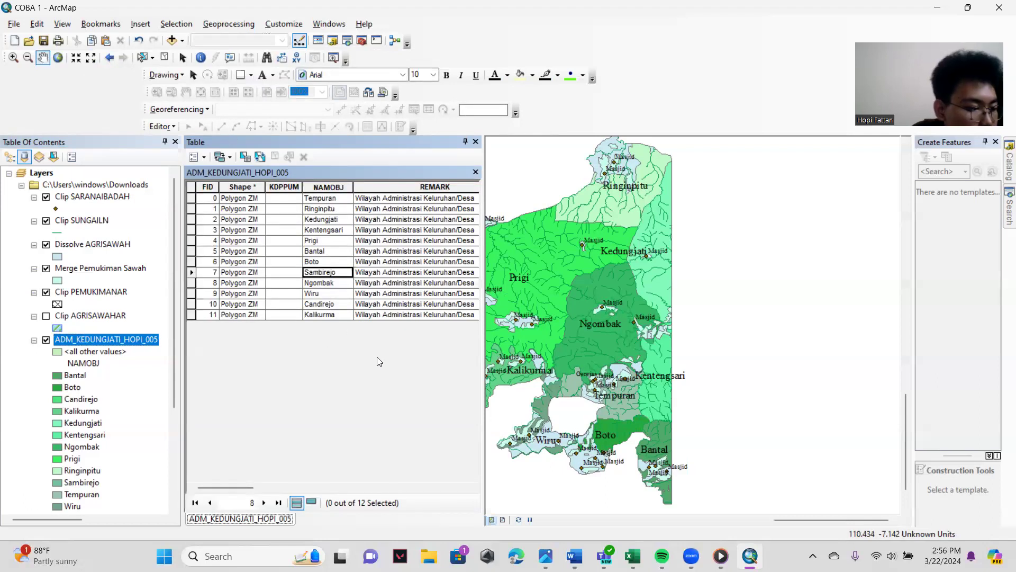
pyautogui.moveTo(231, 487)
pyautogui.mouseDown()
pyautogui.moveTo(310, 491)
pyautogui.moveTo(225, 495)
pyautogui.mouseUp()
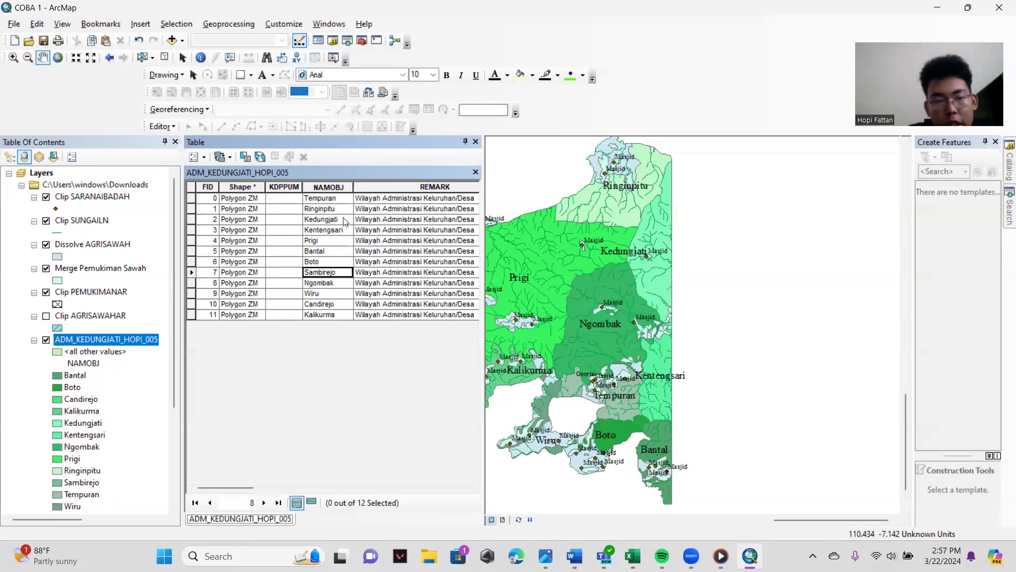
pyautogui.click(337, 223)
pyautogui.click(329, 241)
pyautogui.click(349, 263)
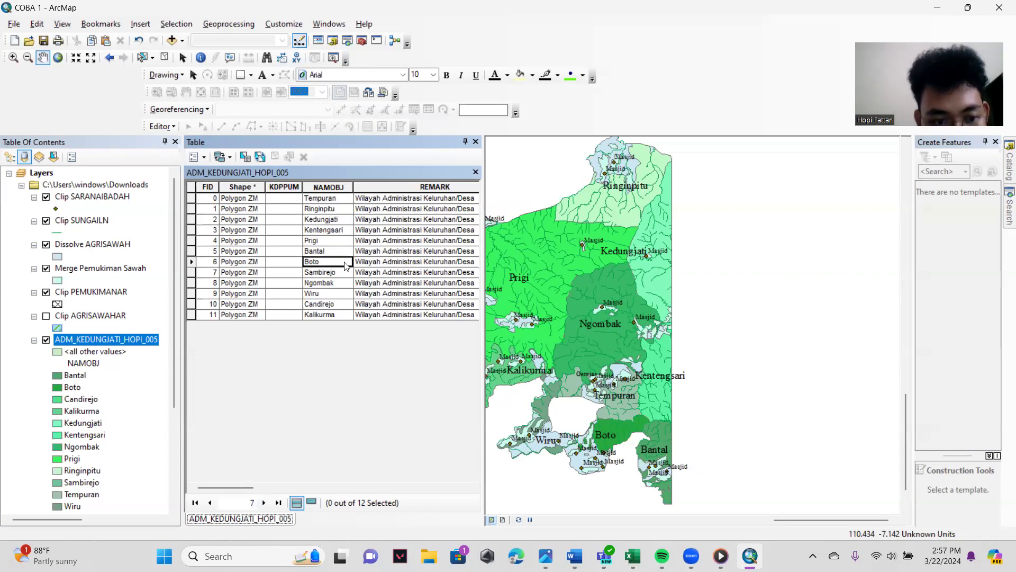
pyautogui.click(338, 275)
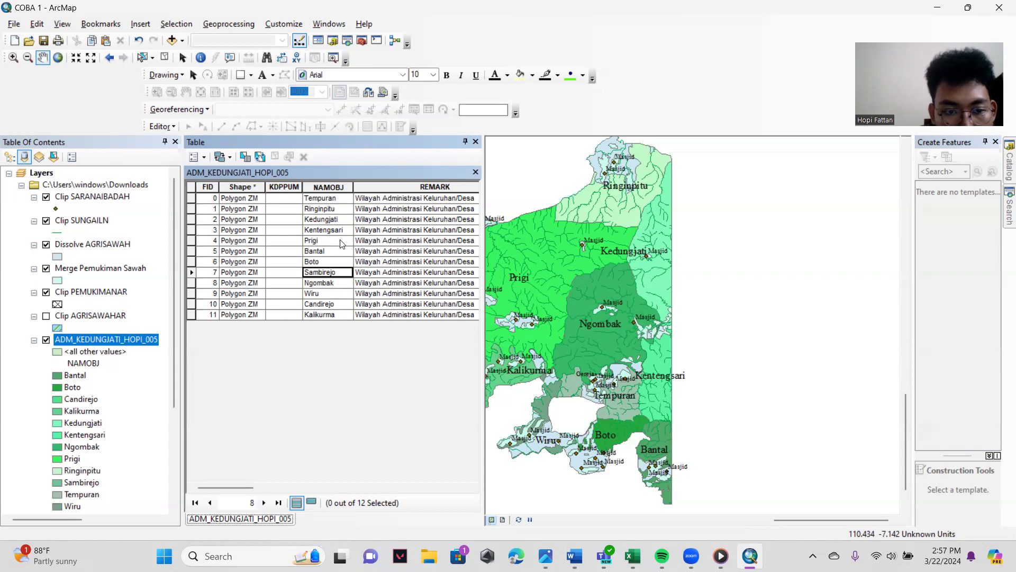
pyautogui.click(329, 219)
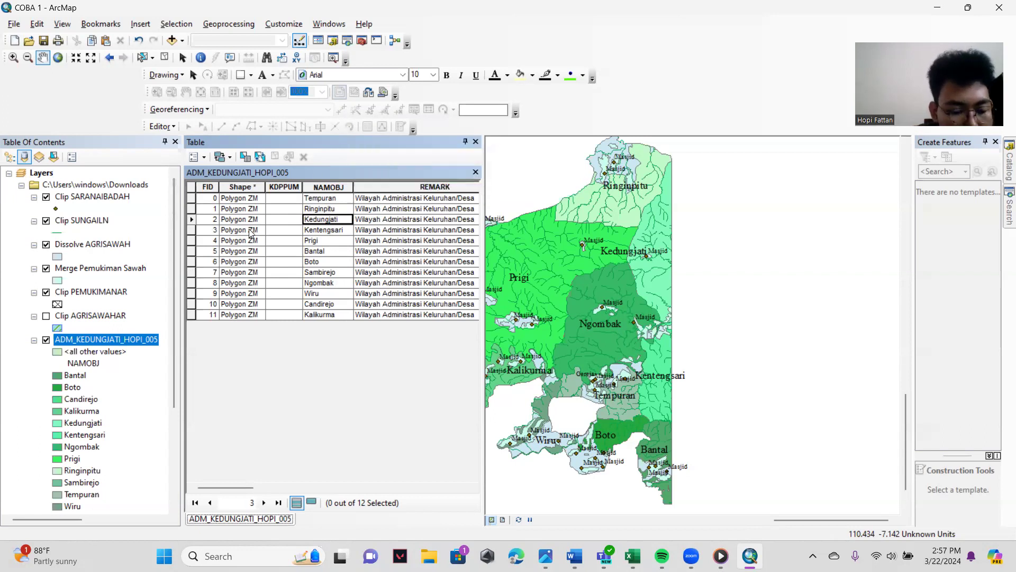
# - Select the Kedungjati, Prigi and Sambirejo records, zoom to the selected villages and close the attribute table
pyautogui.click(191, 220)
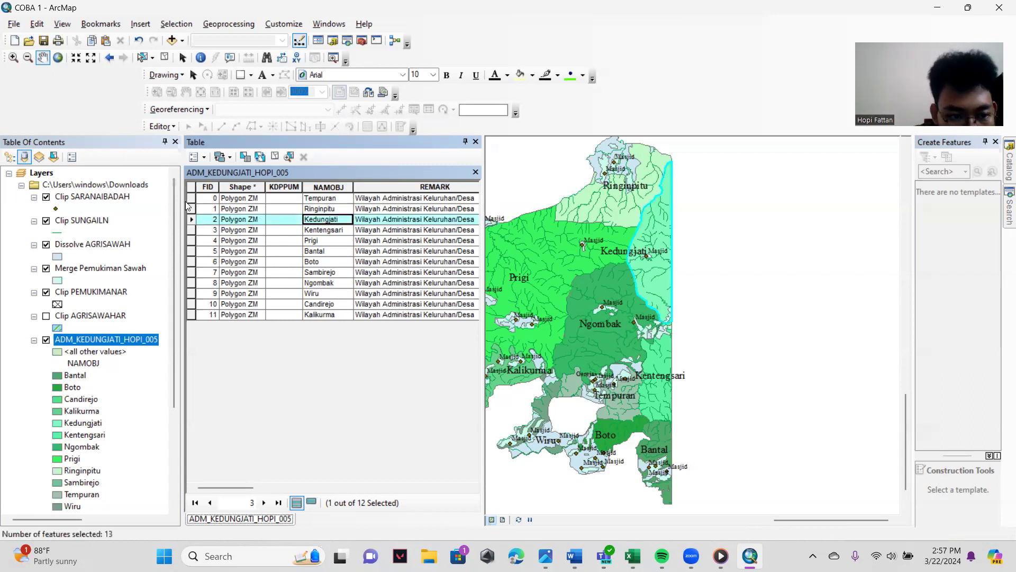
pyautogui.keyDown('ctrl'); pyautogui.click(191, 240); pyautogui.keyUp('ctrl')
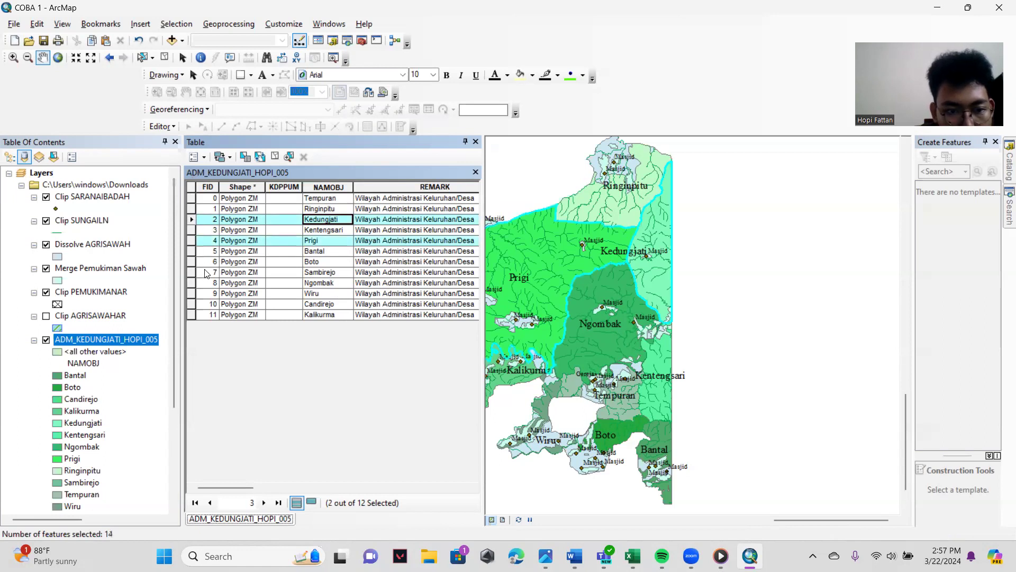
pyautogui.keyDown('ctrl'); pyautogui.click(194, 274); pyautogui.keyUp('ctrl')
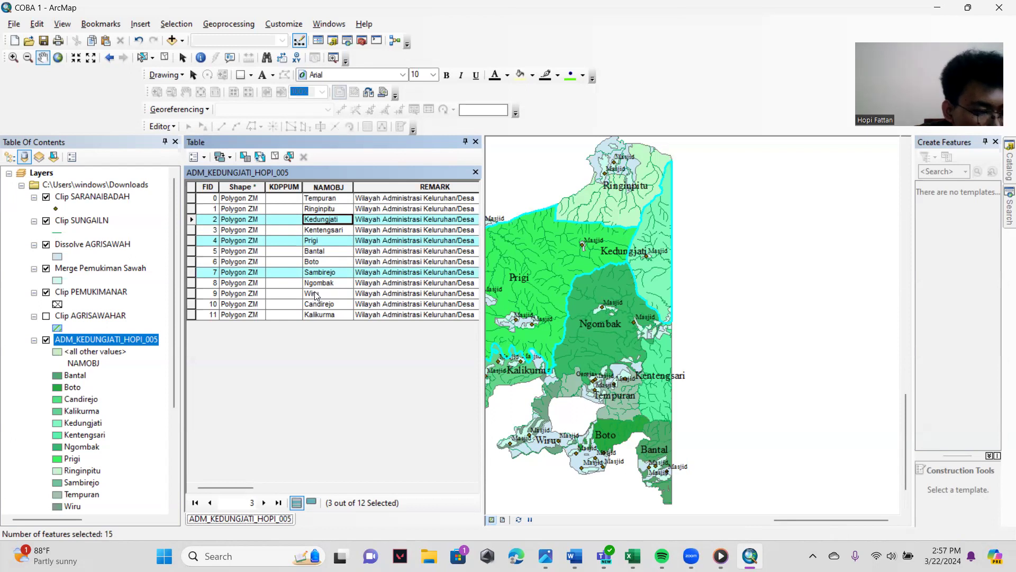
pyautogui.click(289, 156)
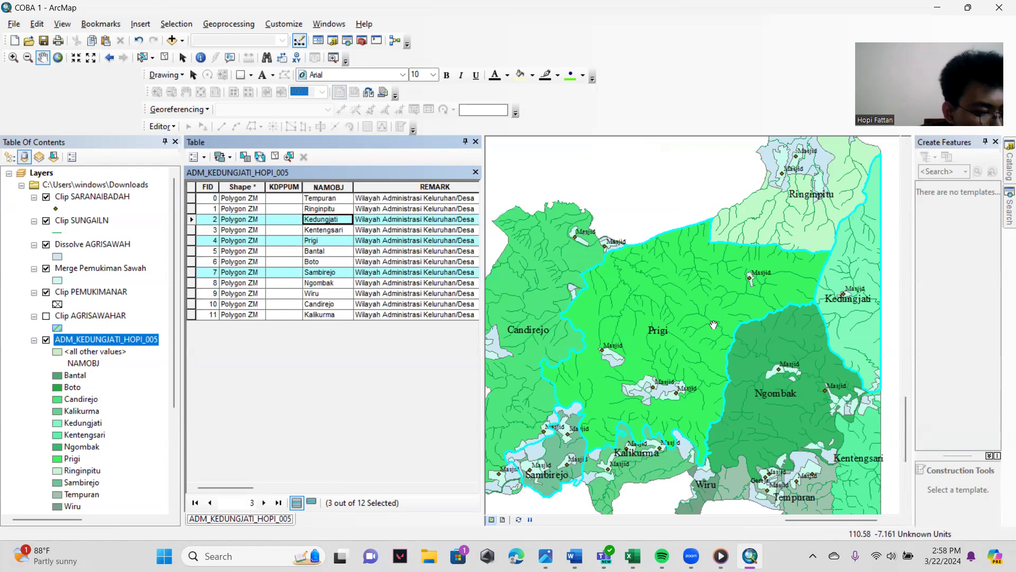
pyautogui.click(476, 172)
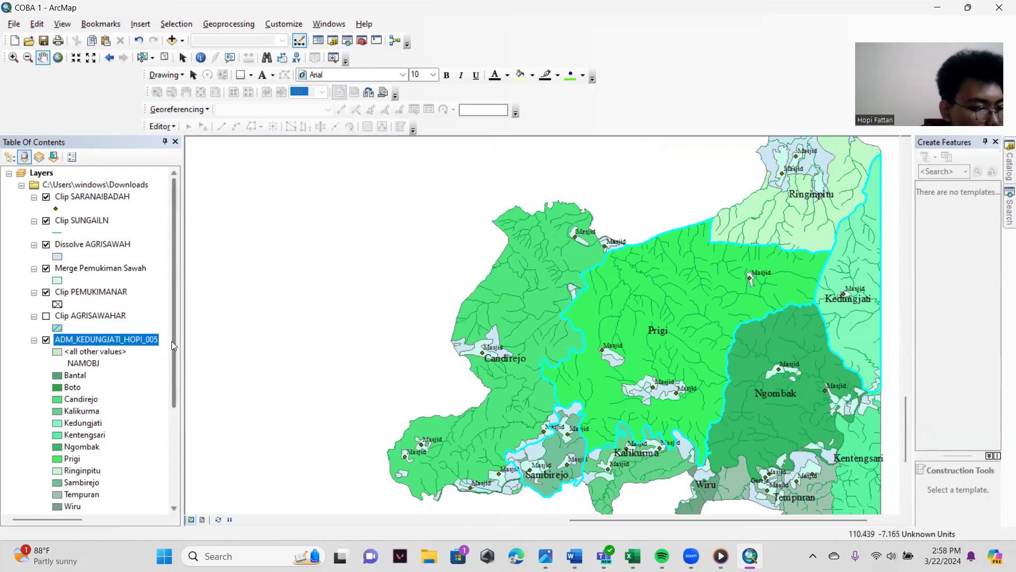
# - Set up an export of the selected villages to a Downloads shapefile named ADM_3 WILAYAH_, followed by the author's first name and _005
pyautogui.rightClick(104, 343)
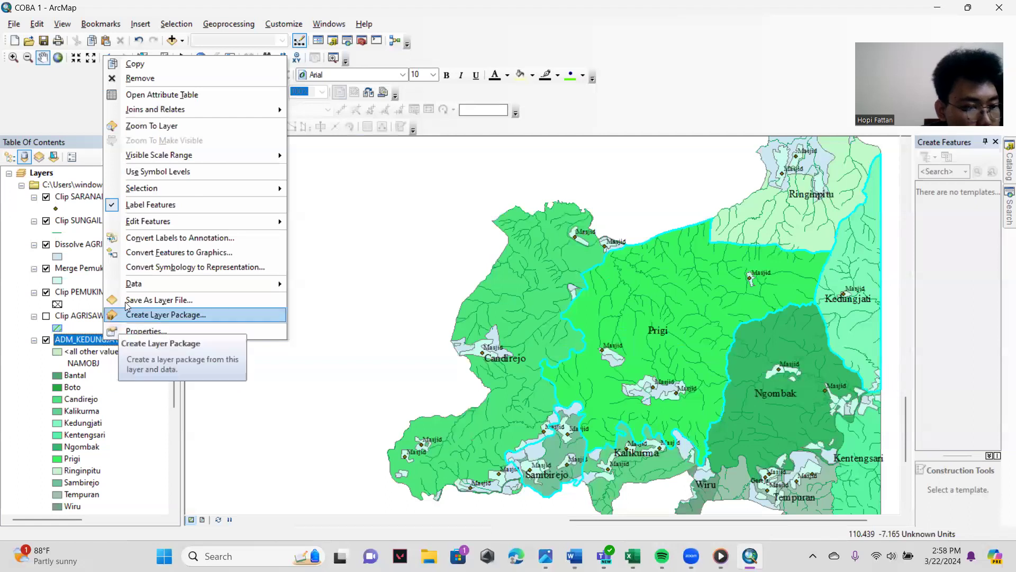
pyautogui.moveTo(159, 284)
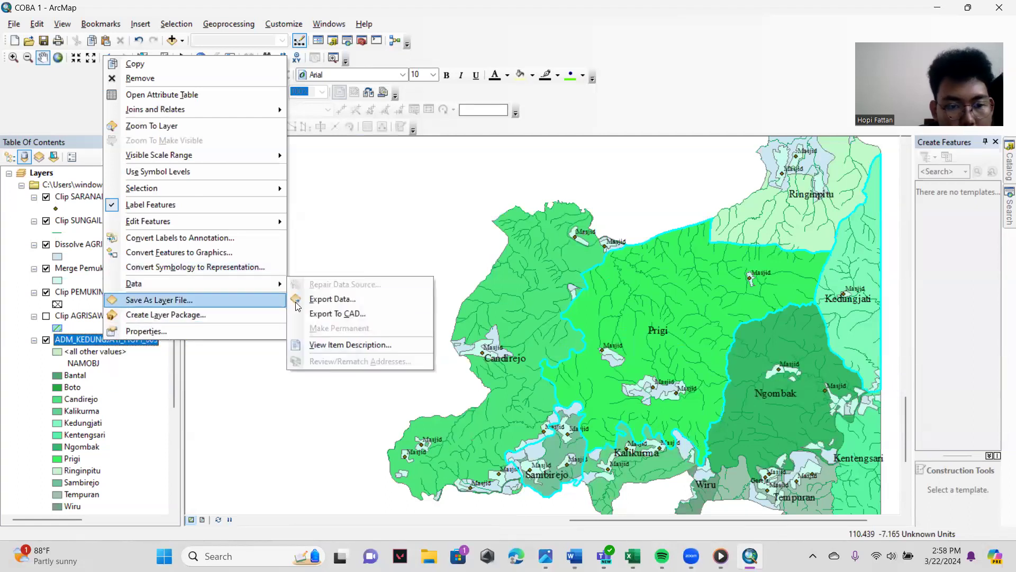
pyautogui.click(318, 299)
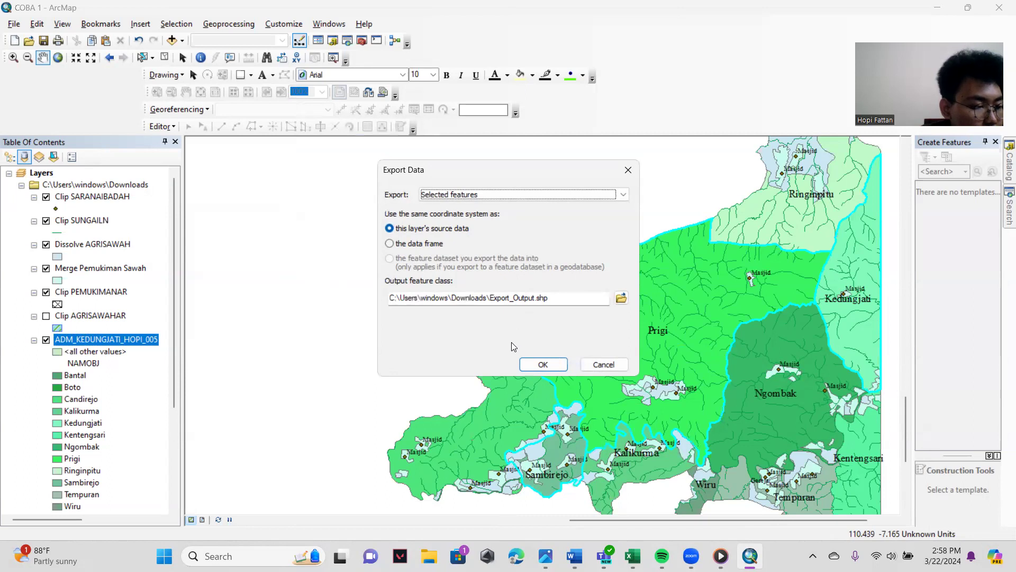
pyautogui.click(620, 298)
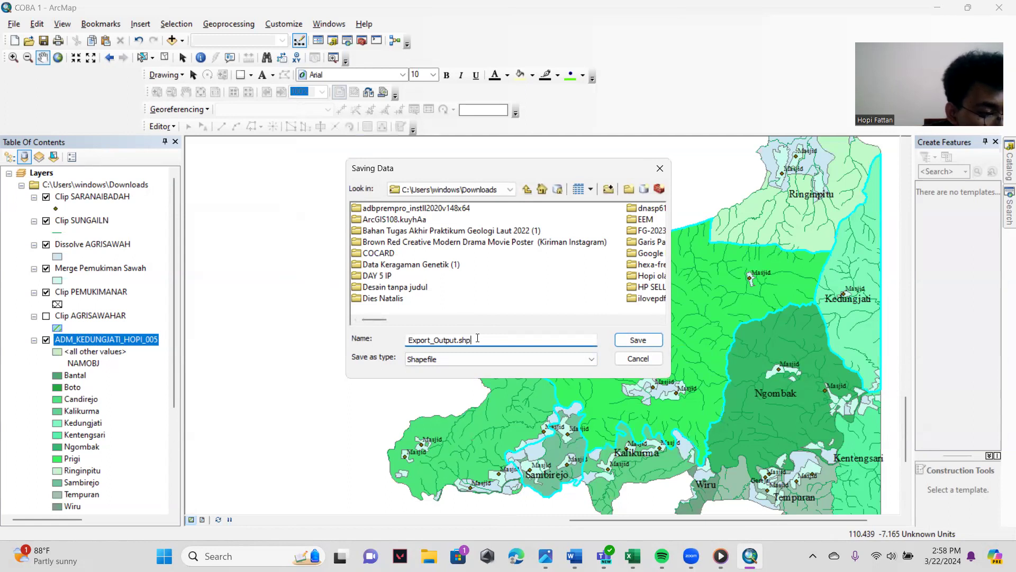
pyautogui.moveTo(477, 337); pyautogui.dragTo(379, 345)
pyautogui.press('BackSpace')
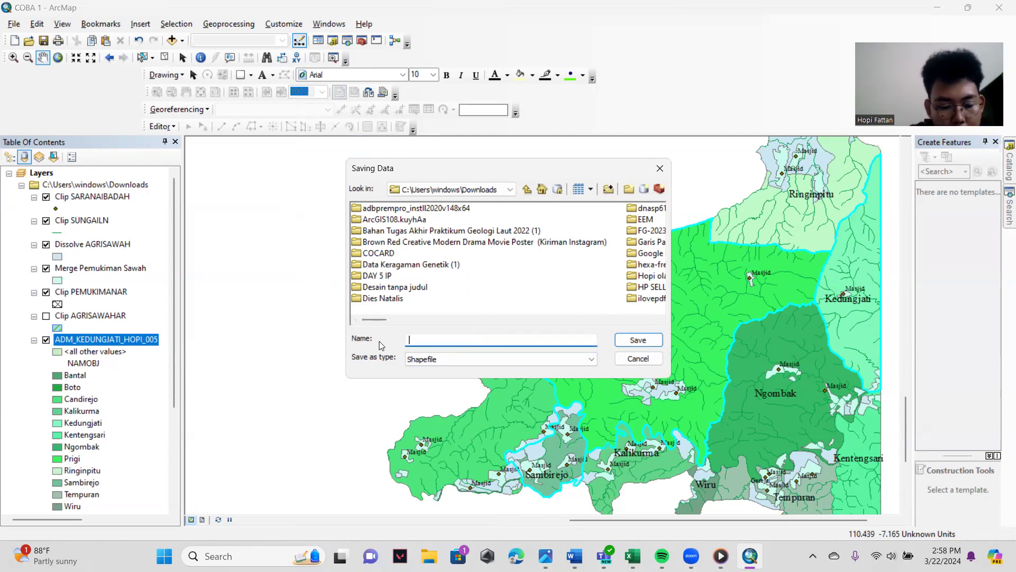
pyautogui.write('ADM')
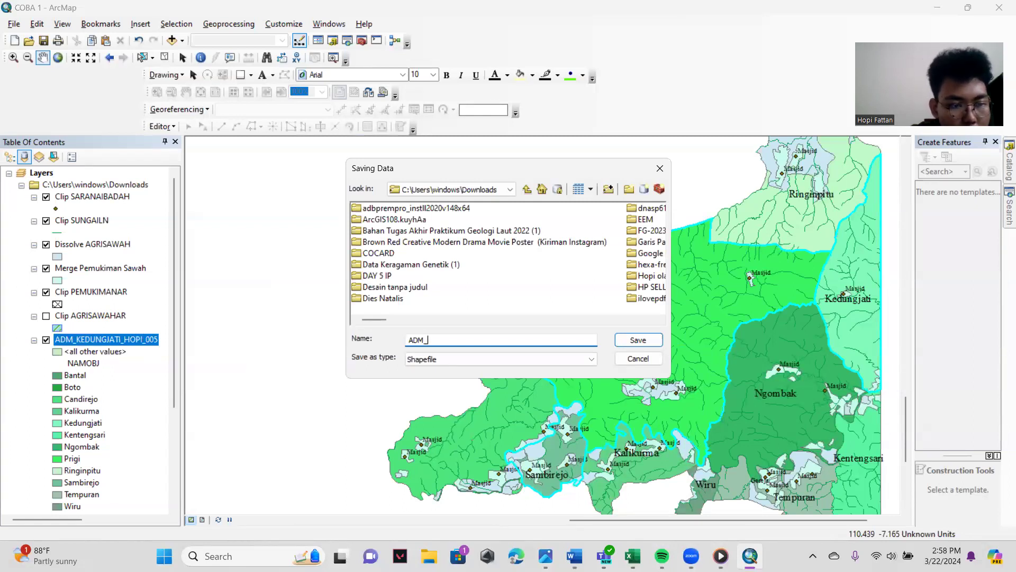
pyautogui.write('_3 WILAYAH')
pyautogui.press('BackSpace')
pyautogui.press('BackSpace')
pyautogui.press('BackSpace')
pyautogui.press('BackSpace')
pyautogui.press('BackSpace')
pyautogui.press('BackSpace')
pyautogui.write('WILAYAH_HOPI')
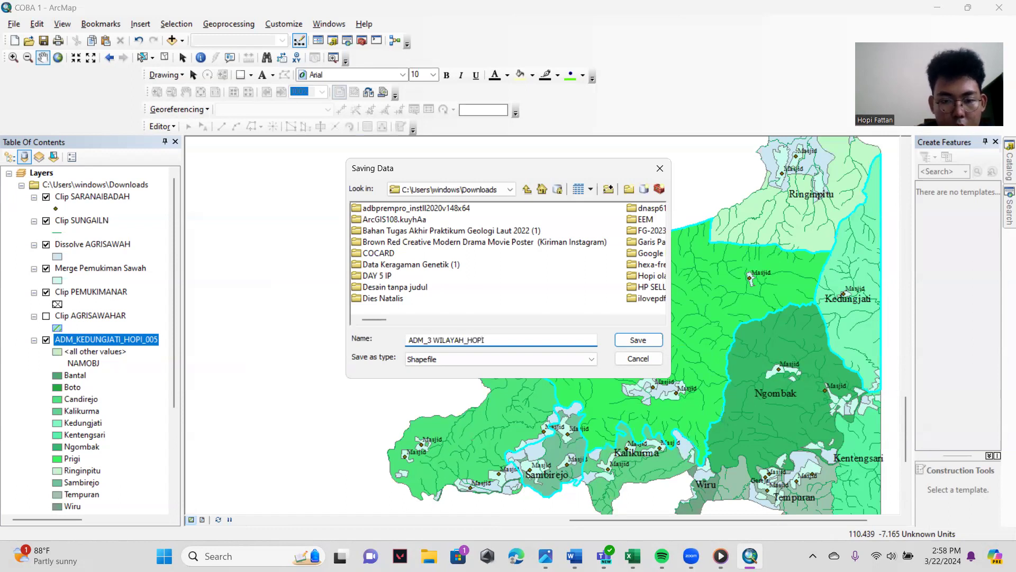
pyautogui.write('_005')
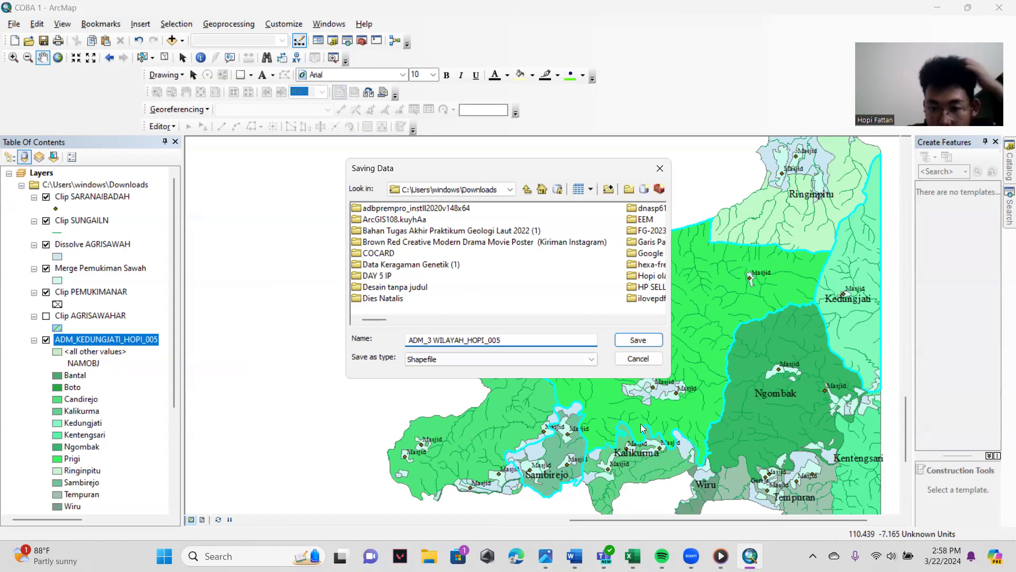
# - Save the output name, run the export of the selected villages and add the exported data to the map as a layer
pyautogui.click(636, 342)
pyautogui.click(543, 365)
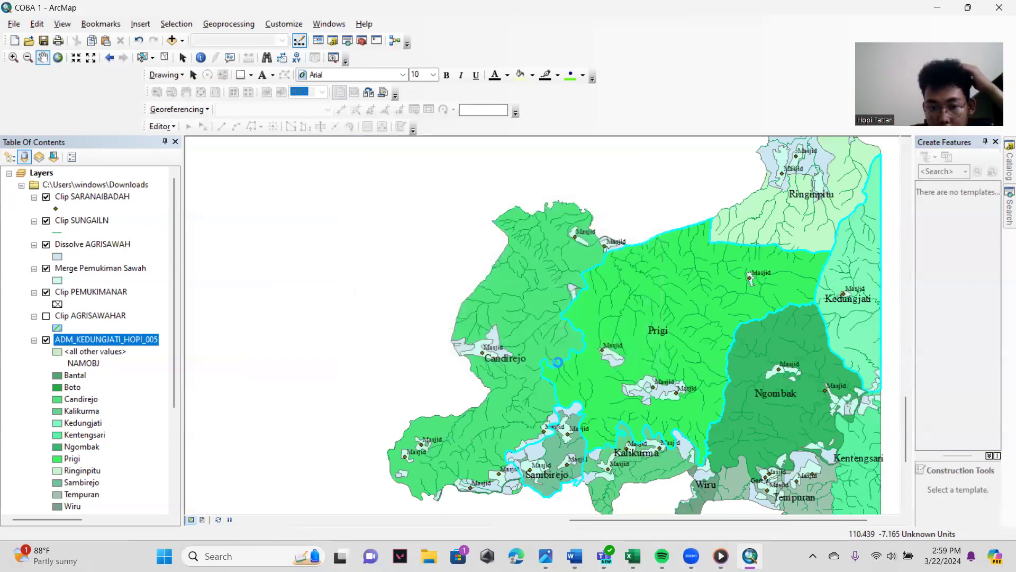
pyautogui.click(567, 326)
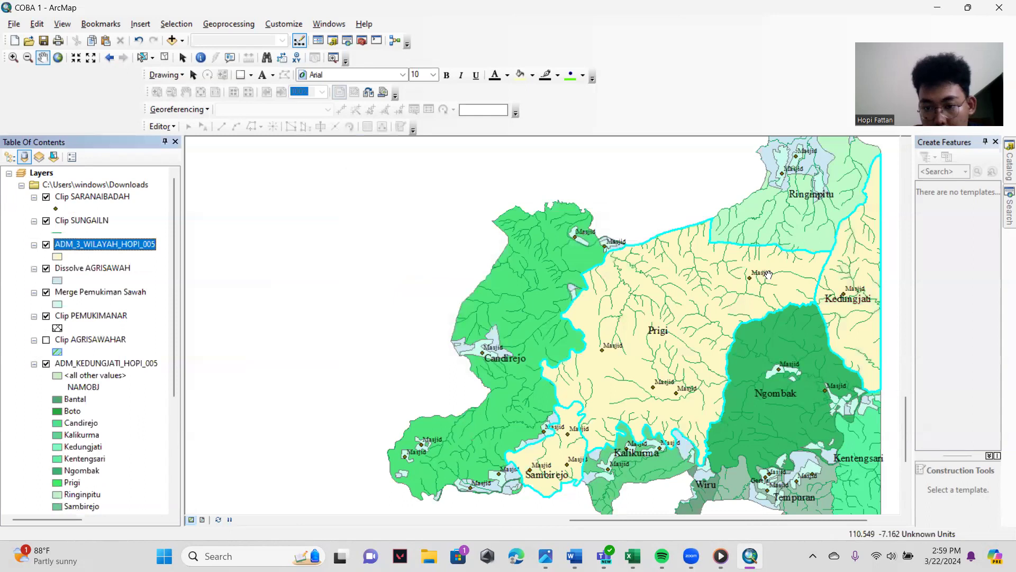
# - Hide the original ADM_KEDUNGJATI village boundary layer on the map
pyautogui.moveTo(630, 520)
pyautogui.mouseDown()
pyautogui.moveTo(611, 522)
pyautogui.moveTo(649, 521)
pyautogui.mouseUp()
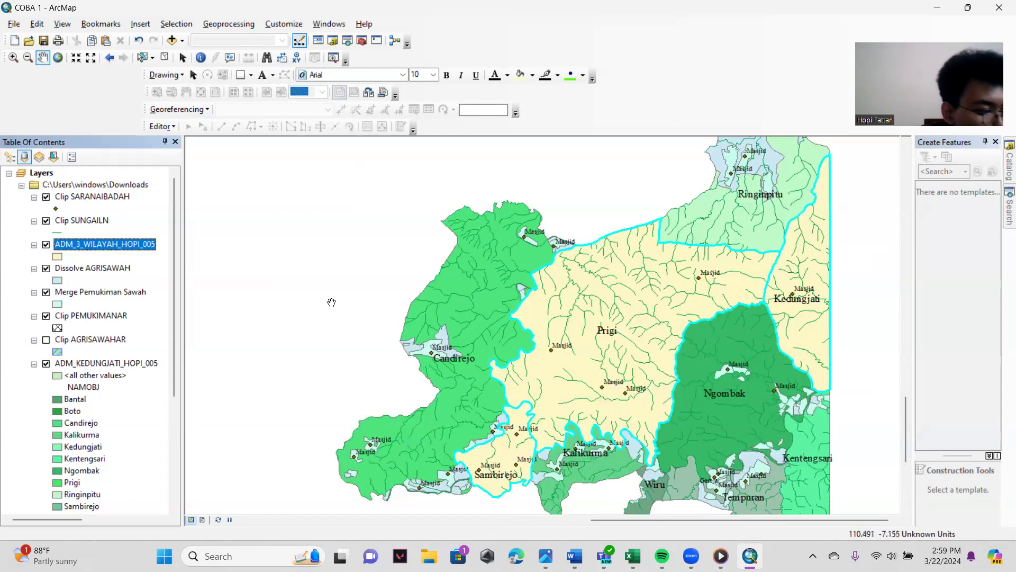
pyautogui.click(46, 364)
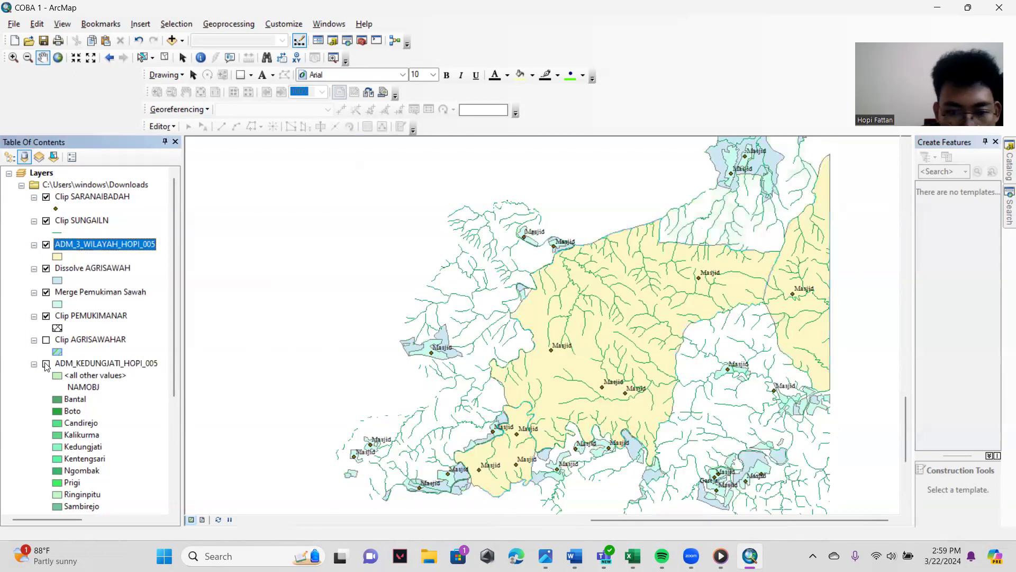
# - Compare the original Kedungjati village layer with the exported three-village layer by toggling the visibility of each
pyautogui.click(46, 364)
pyautogui.click(46, 364)
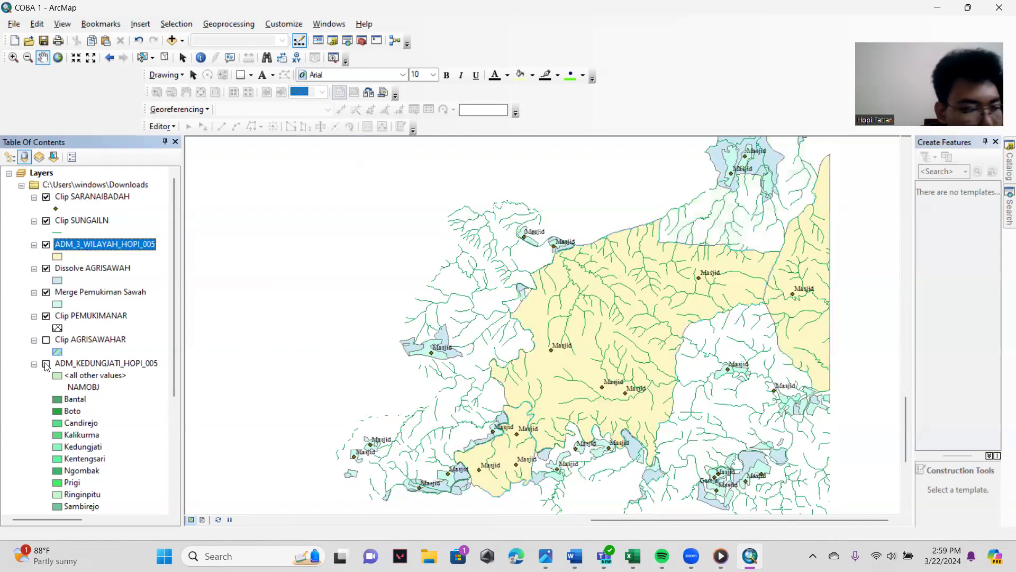
pyautogui.click(46, 364)
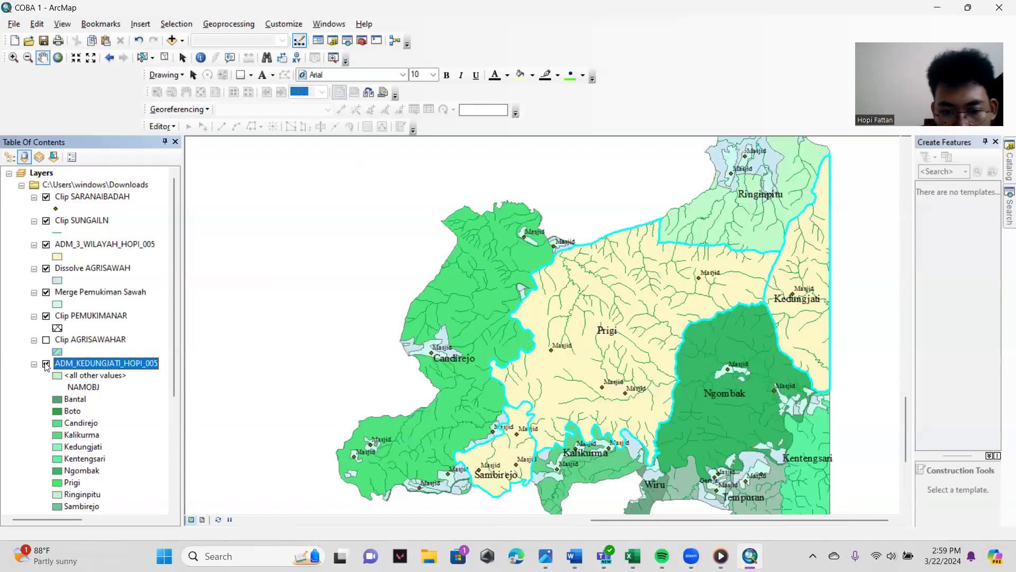
pyautogui.click(46, 364)
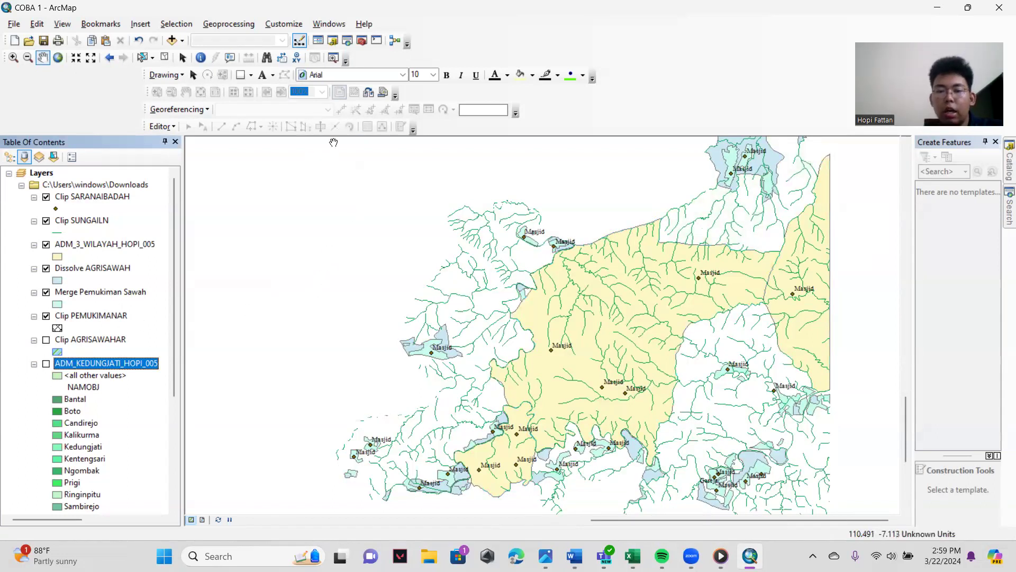
pyautogui.click(46, 364)
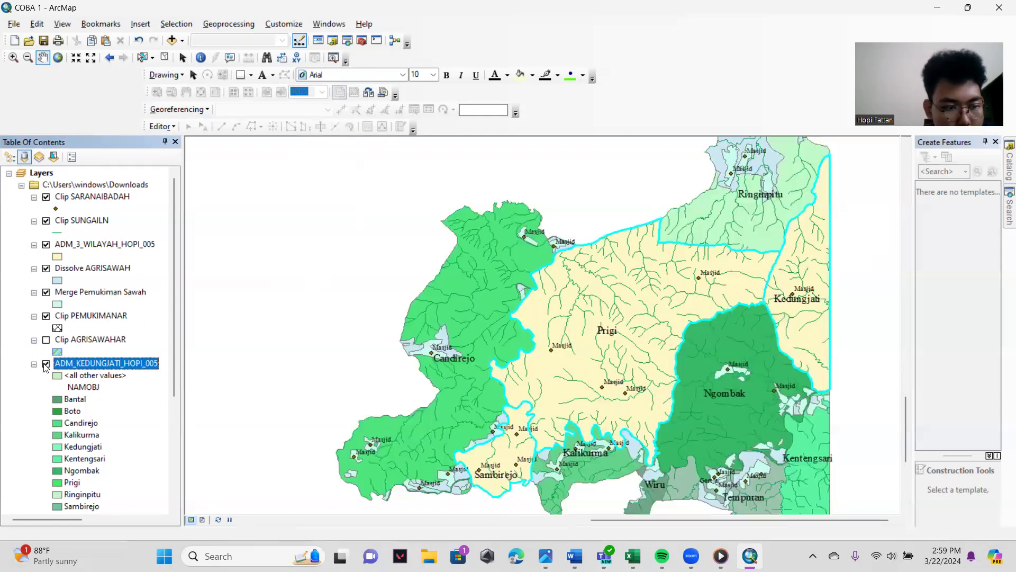
pyautogui.scroll(-5, 75, 379)
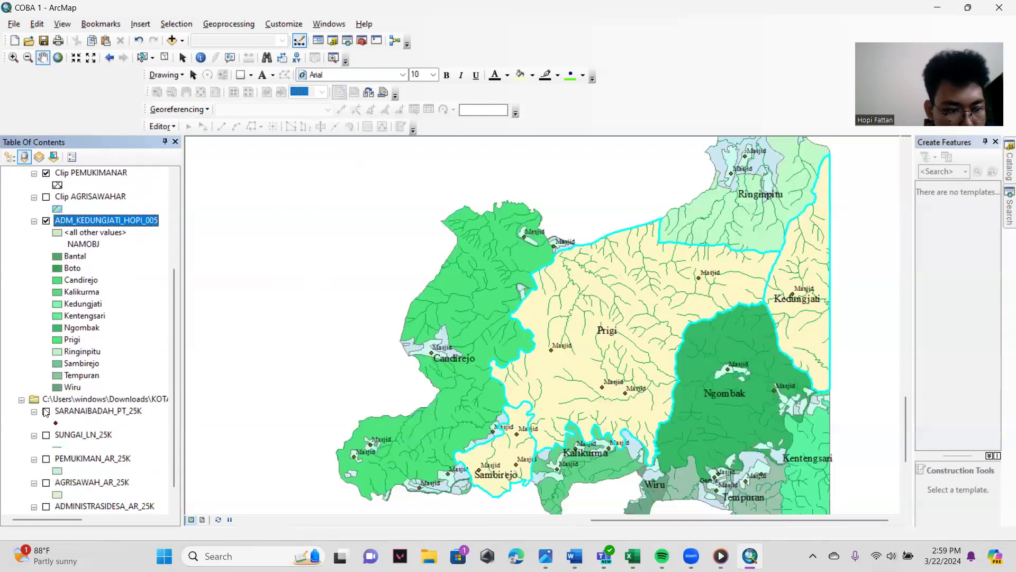
pyautogui.scroll(2, 81, 378)
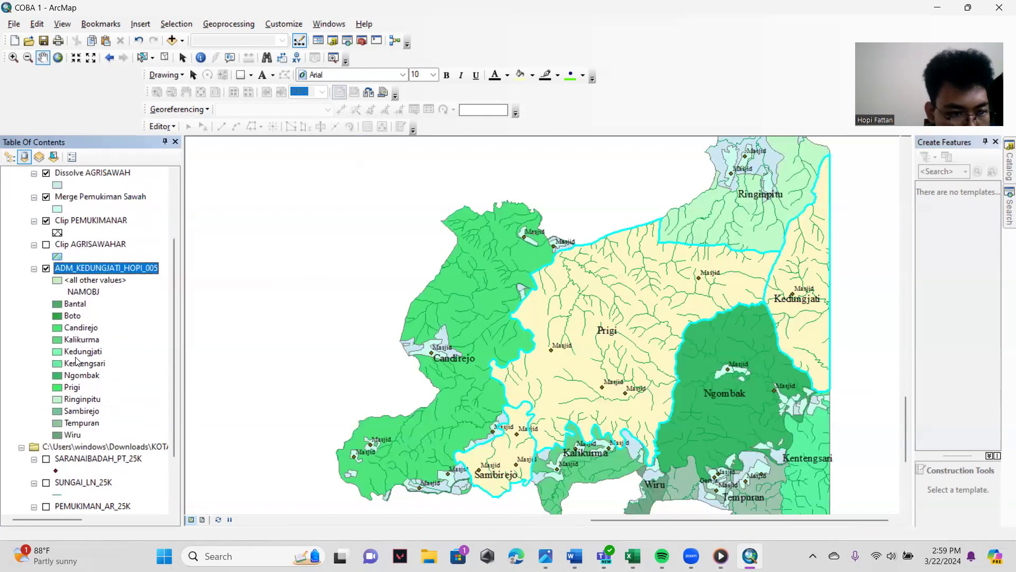
pyautogui.scroll(2, 77, 362)
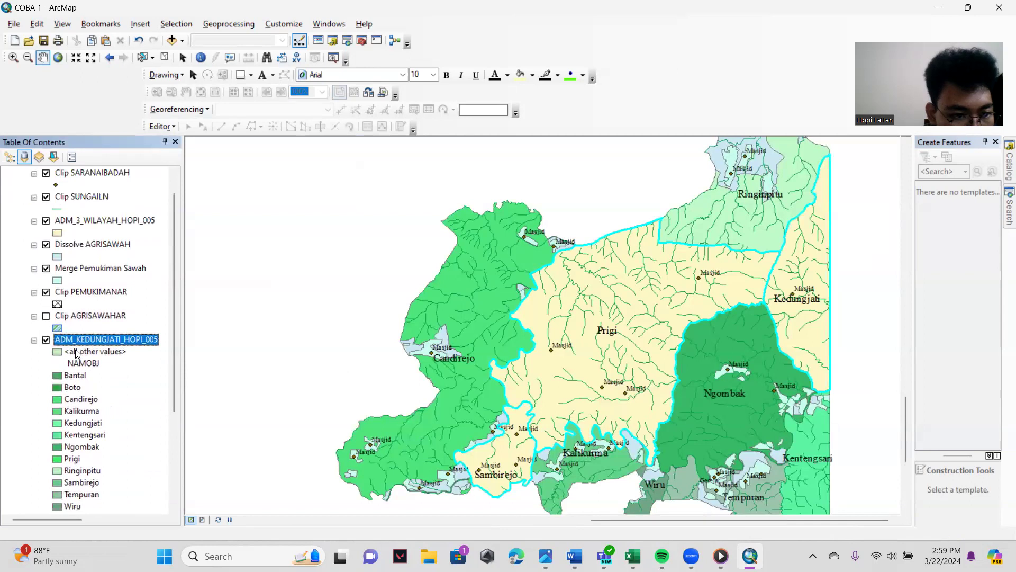
pyautogui.scroll(1, 59, 326)
pyautogui.keyDown('ctrl'); pyautogui.click(48, 246); pyautogui.keyUp('ctrl')
pyautogui.click(46, 244)
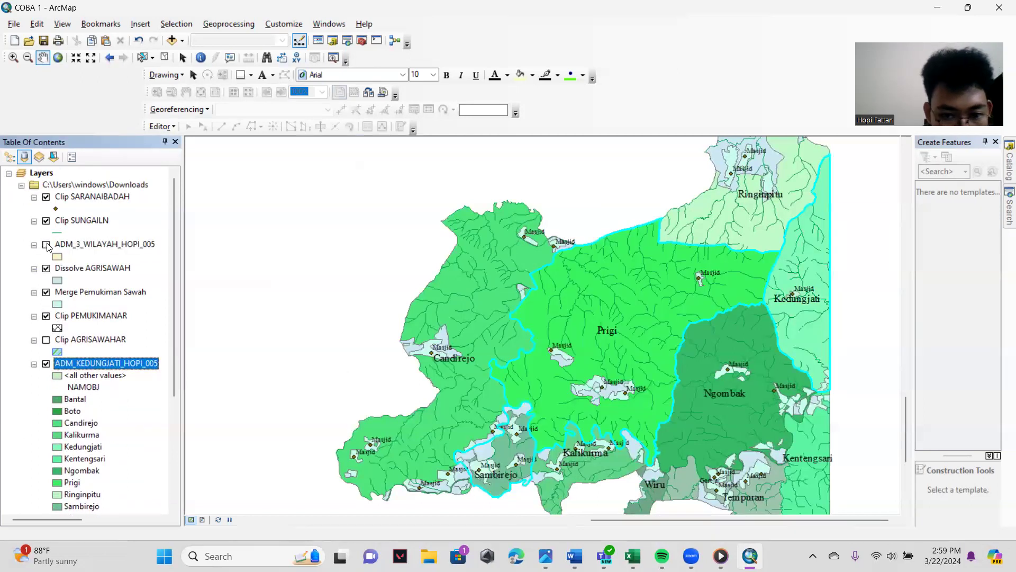
pyautogui.click(46, 364)
pyautogui.click(47, 245)
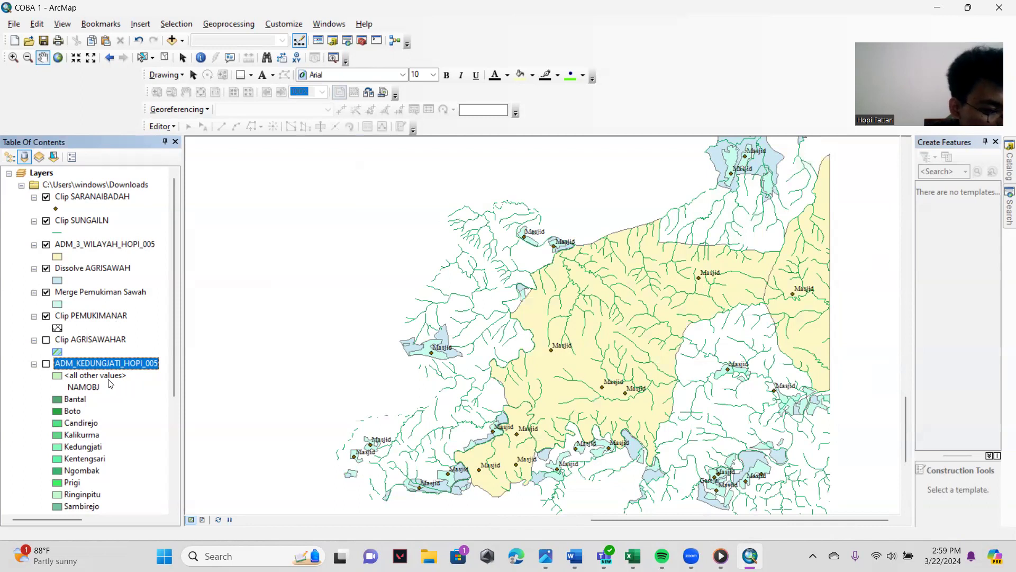
# - Turn on feature labels for the exported three-village layer, using NAMOBJ as the label field
pyautogui.rightClick(91, 246)
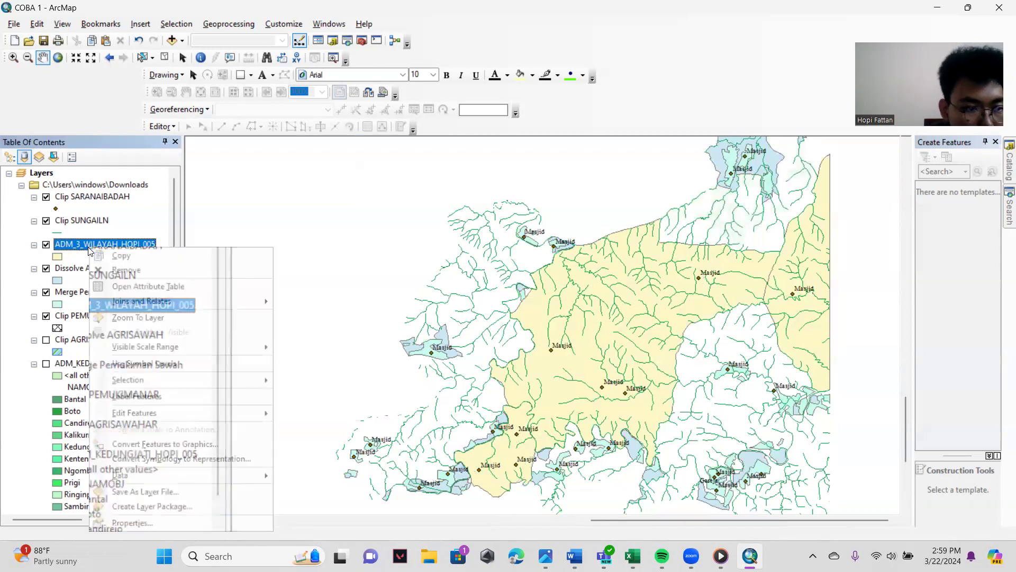
pyautogui.click(139, 523)
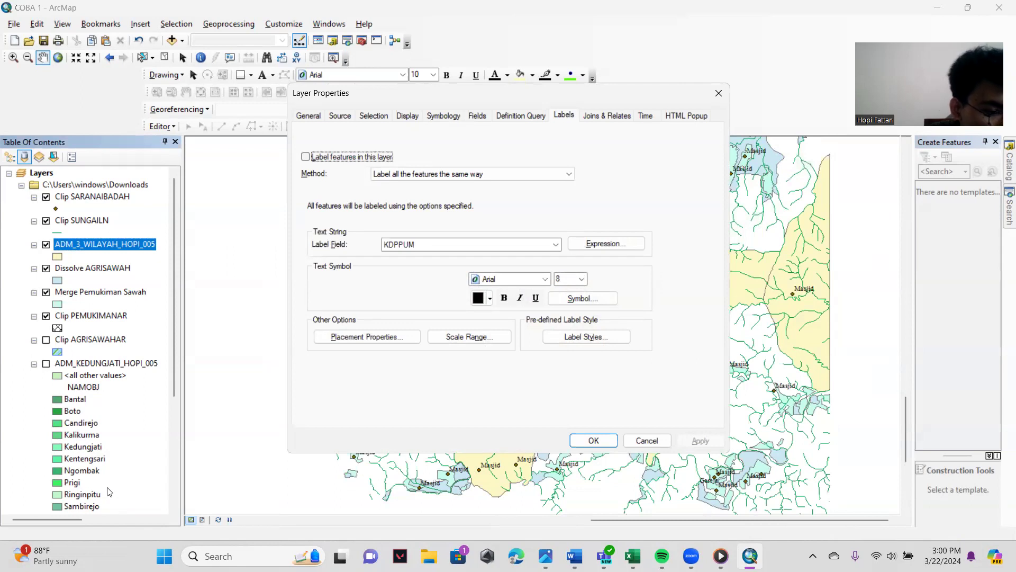
pyautogui.click(305, 157)
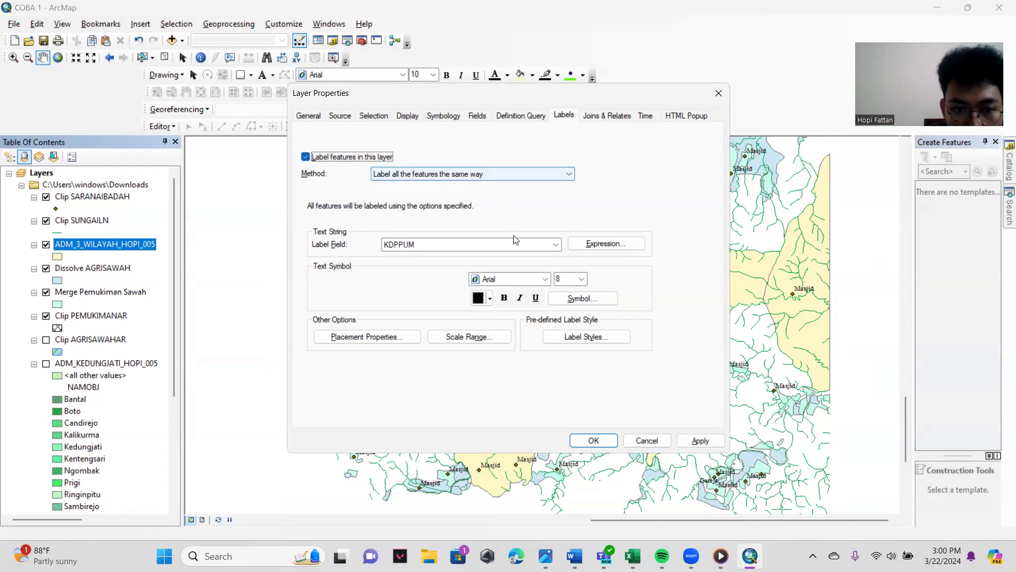
pyautogui.click(528, 247)
pyautogui.click(416, 266)
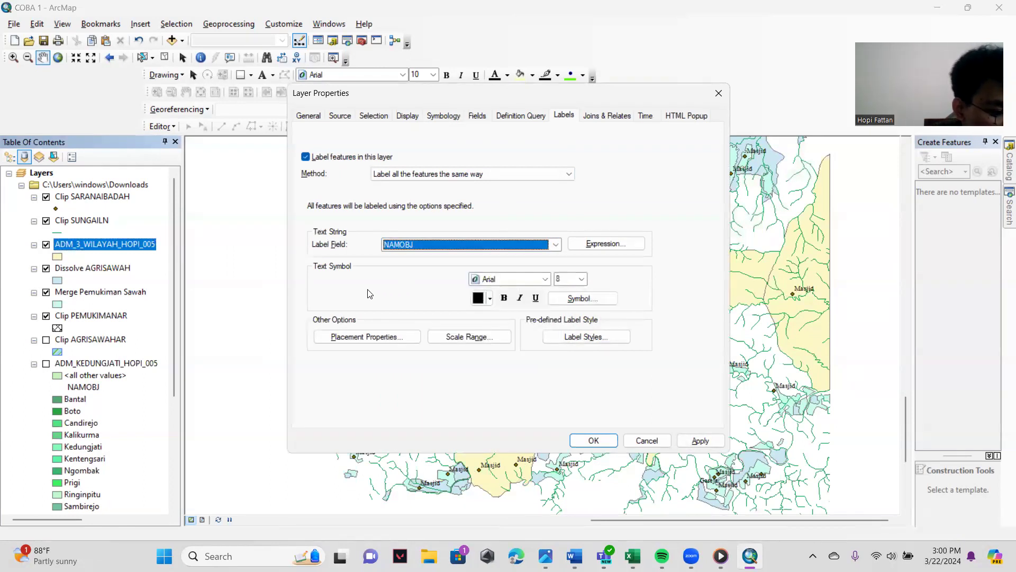
# - Symbolize the three-village layer by unique NAMOBJ values, adding all values with the green-yellow-red color ramp, and apply the layer properties
pyautogui.click(445, 115)
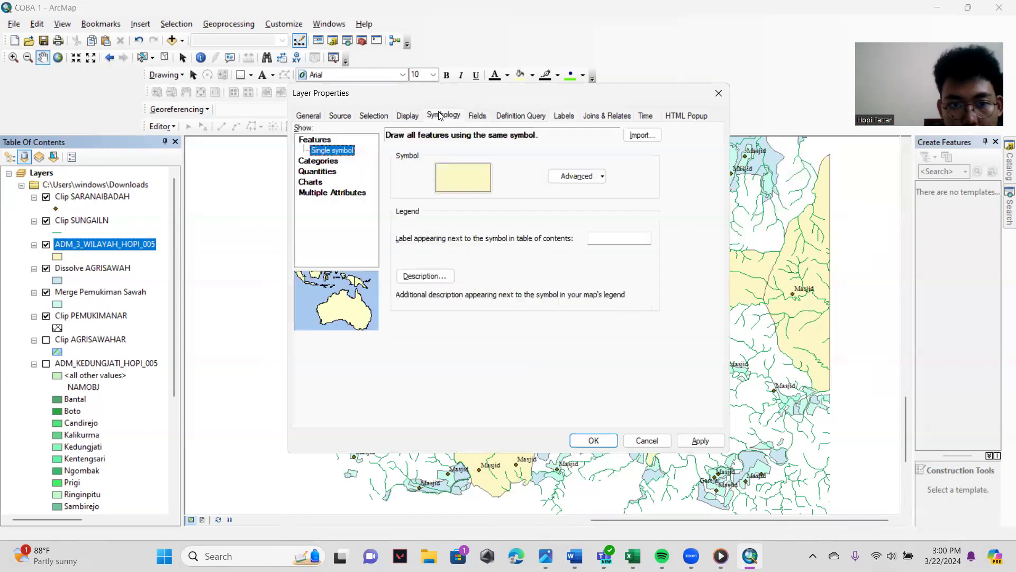
pyautogui.click(328, 162)
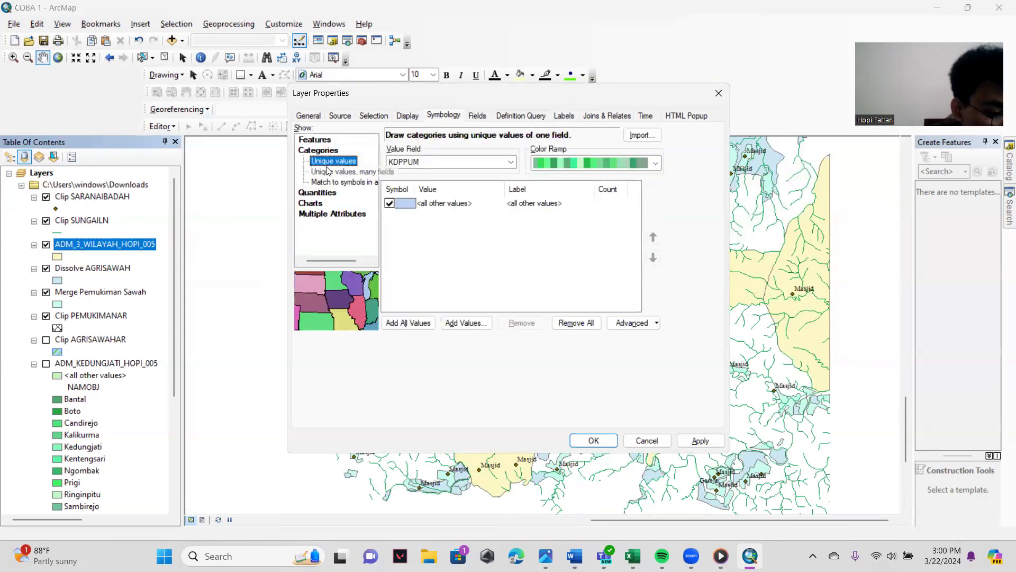
pyautogui.click(511, 161)
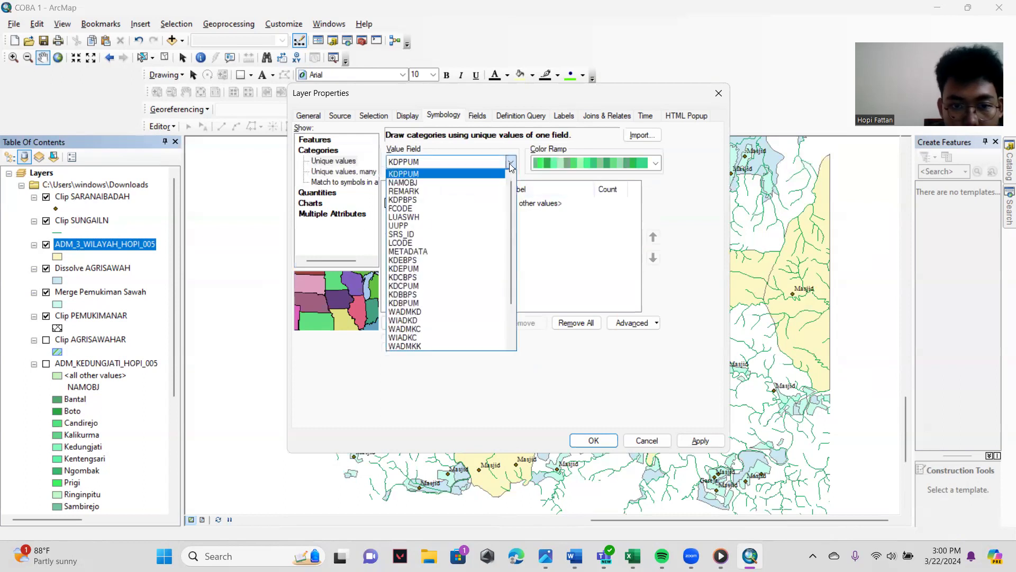
pyautogui.click(405, 183)
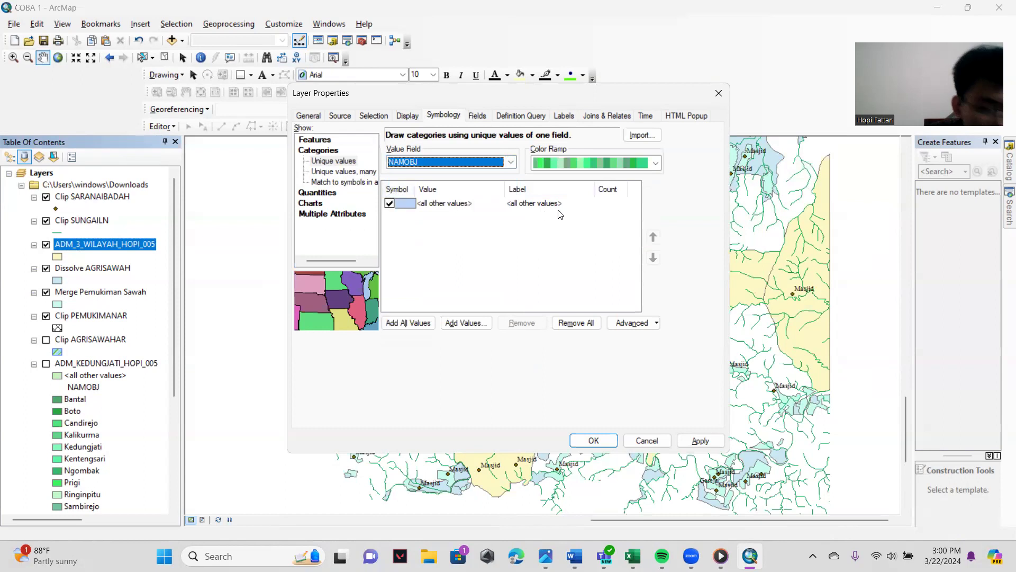
pyautogui.click(633, 162)
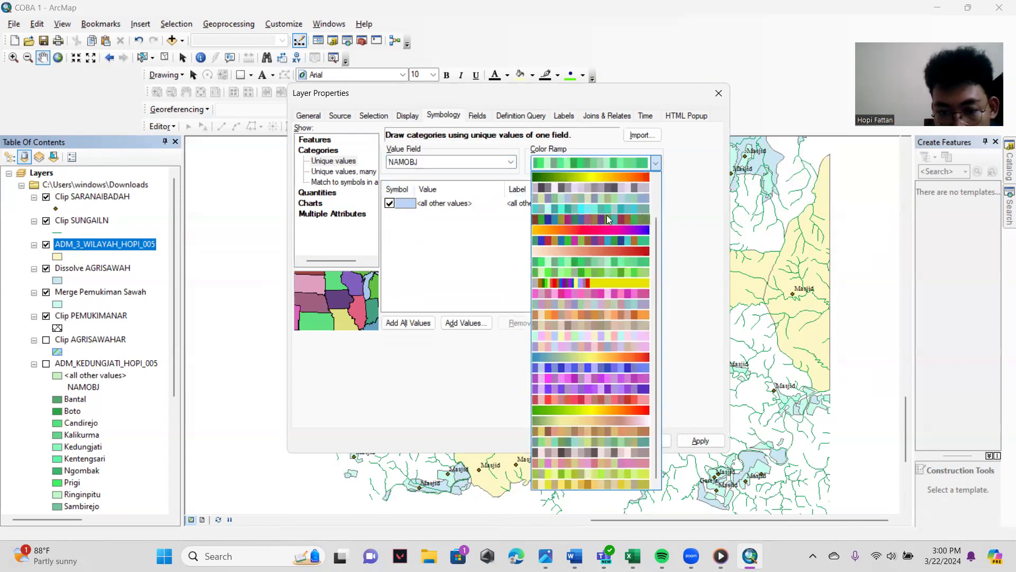
pyautogui.click(602, 411)
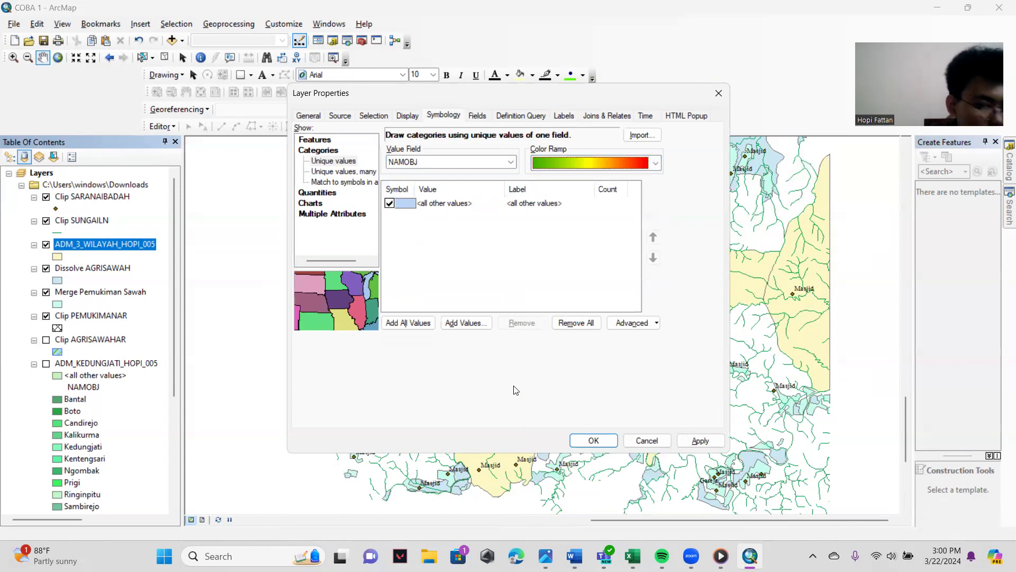
pyautogui.click(408, 323)
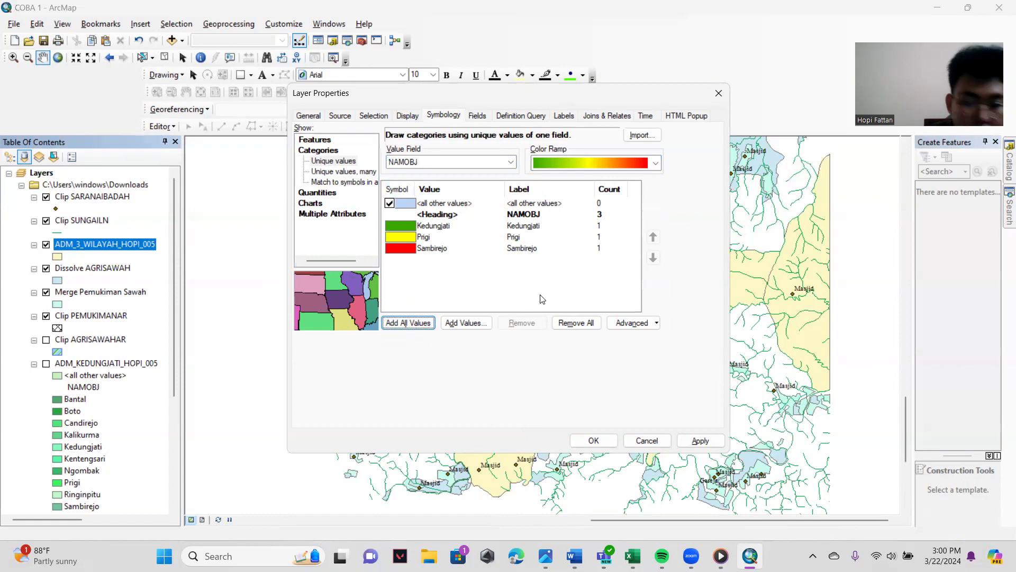
pyautogui.click(592, 439)
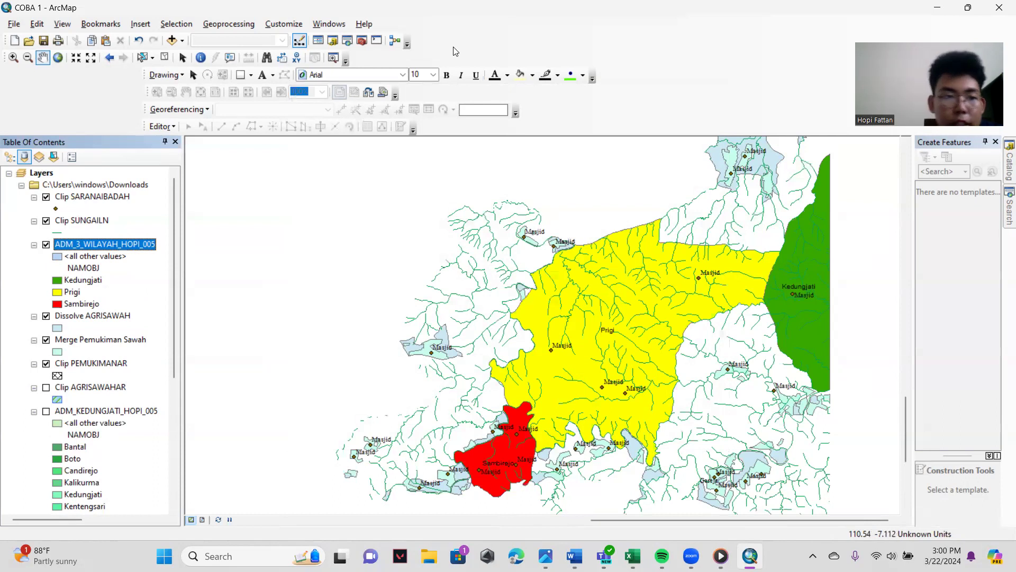
pyautogui.click(229, 24)
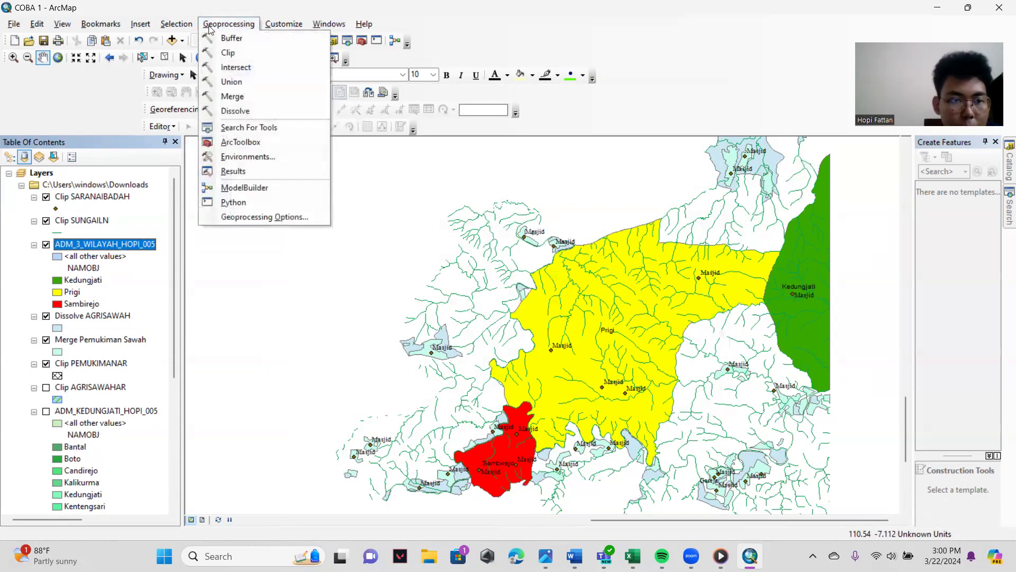
pyautogui.click(237, 67)
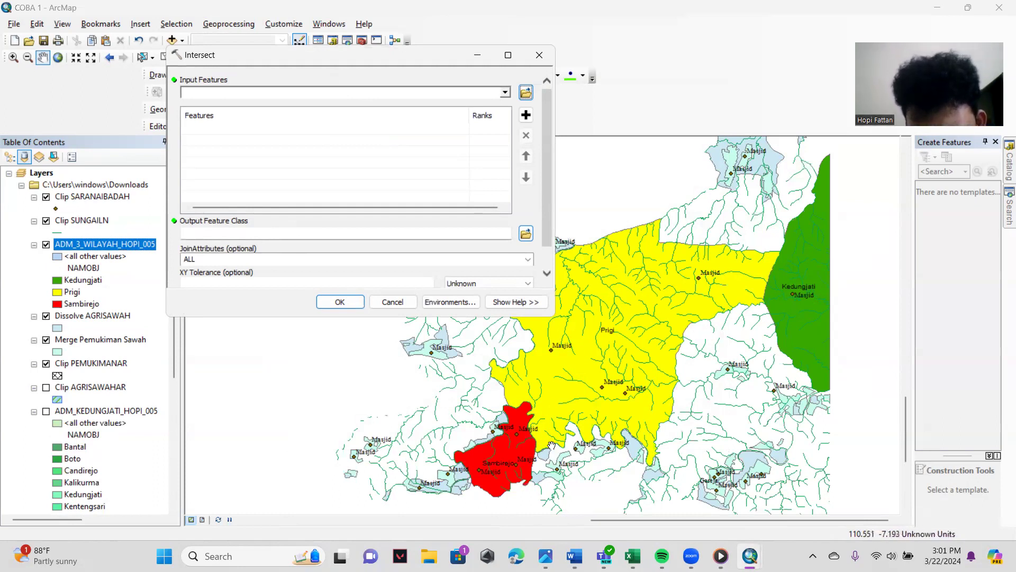
pyautogui.click(540, 55)
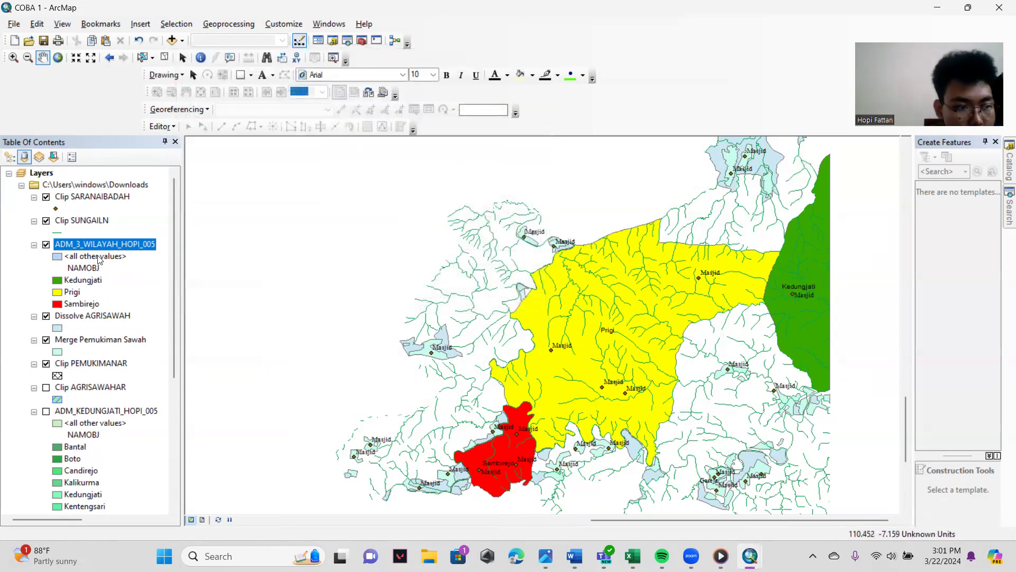
# - Set the three-village layer's labels to Times New Roman, size 12
pyautogui.rightClick(104, 246)
pyautogui.click(159, 519)
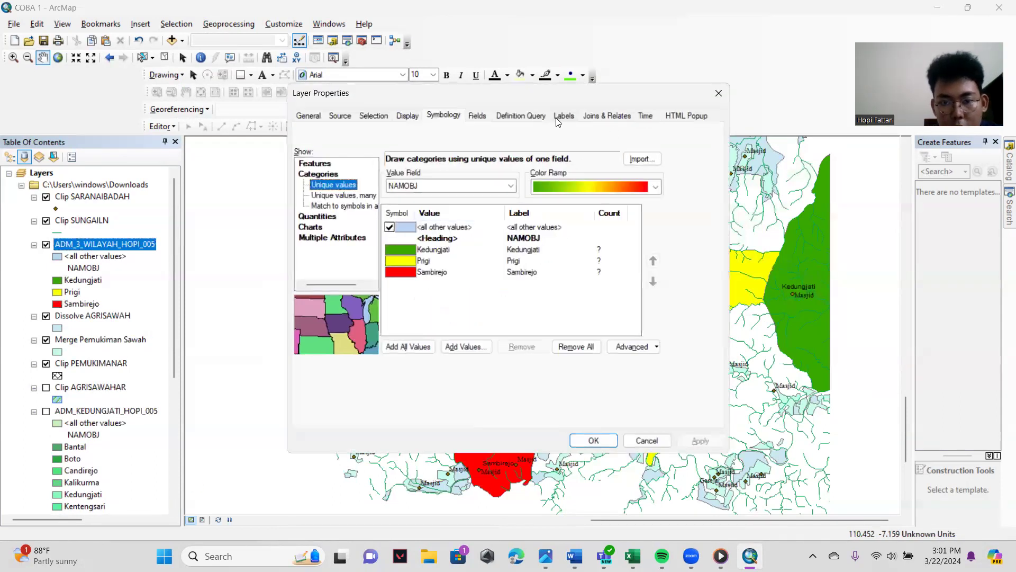
pyautogui.click(564, 115)
pyautogui.click(545, 255)
pyautogui.click(502, 257)
pyautogui.write('Times New Roma')
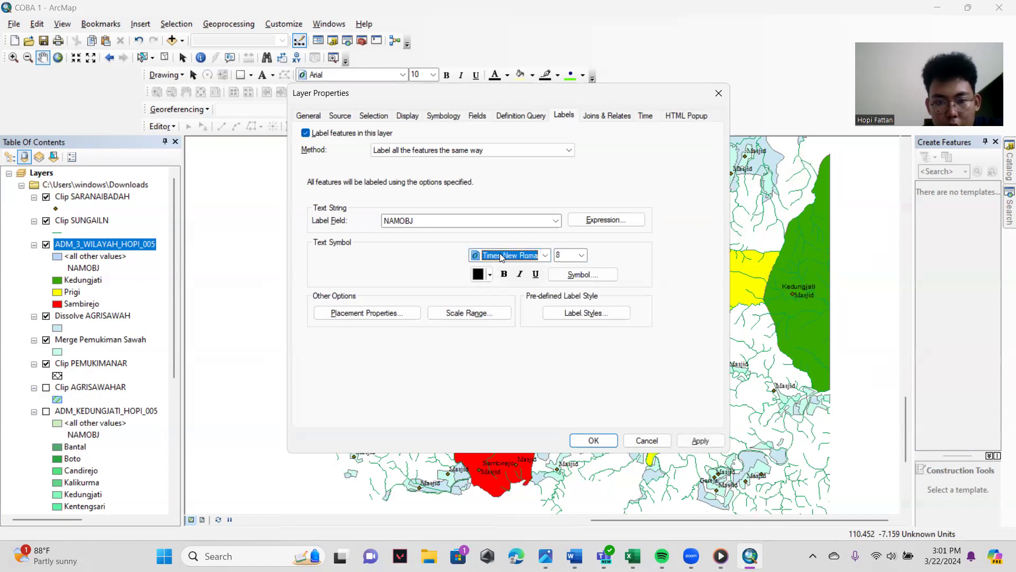
pyautogui.click(582, 255)
pyautogui.click(562, 302)
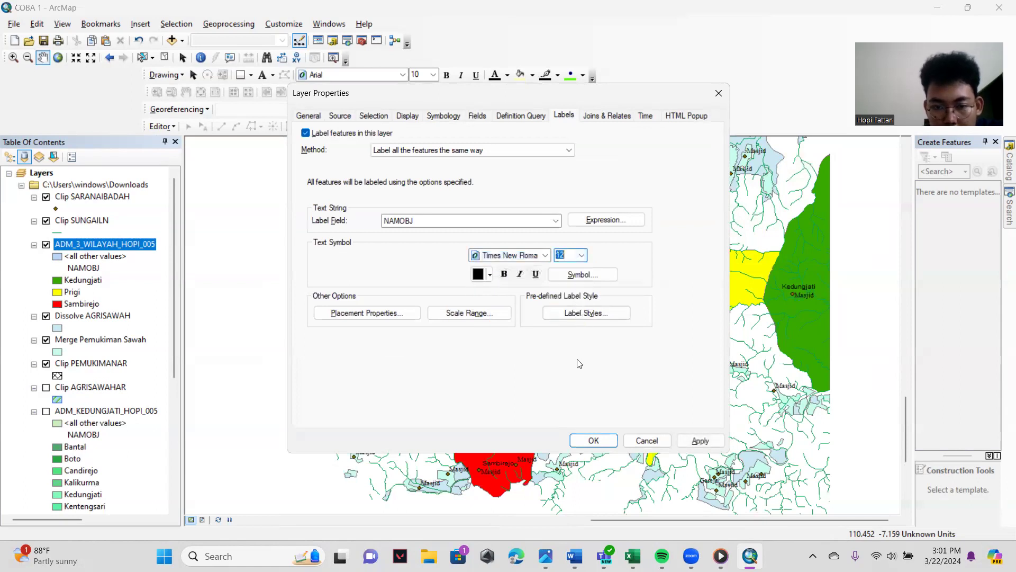
pyautogui.click(594, 440)
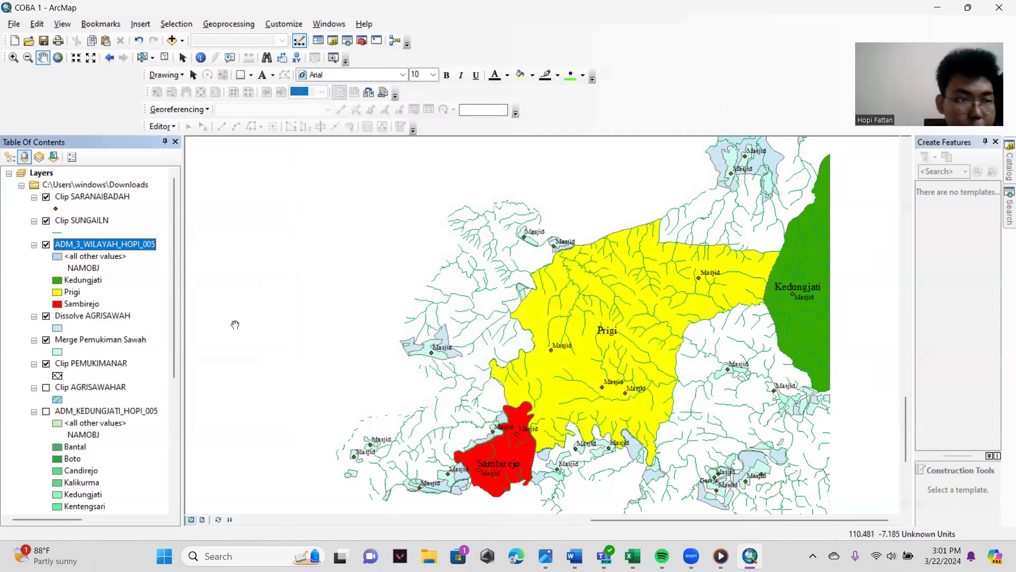
# - Set up an Intersect with the three-village ADM_3_WILAYAH layer and the Dissolve AGRISAWAH layer as input features
pyautogui.click(228, 24)
pyautogui.click(234, 67)
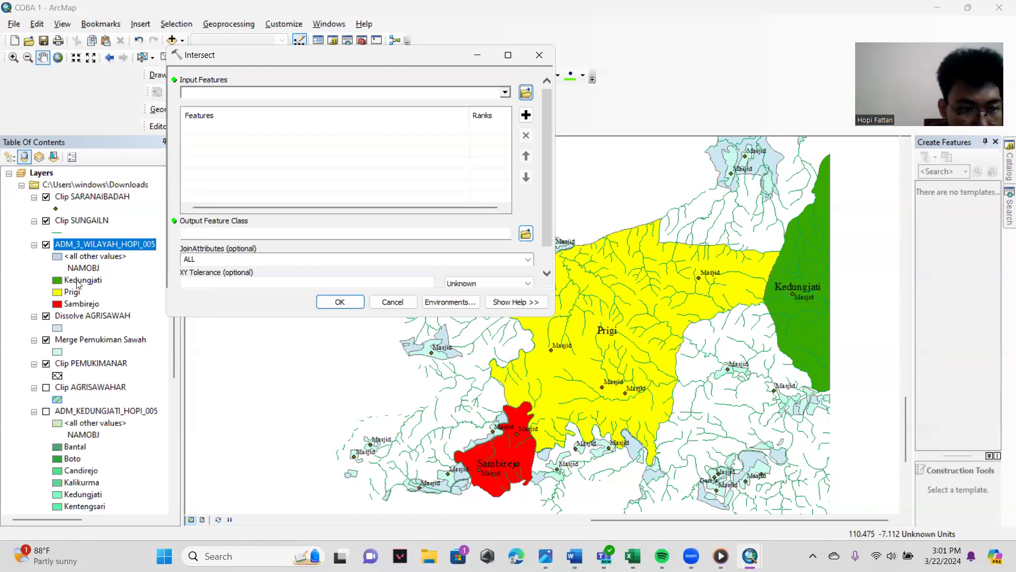
pyautogui.click(77, 282)
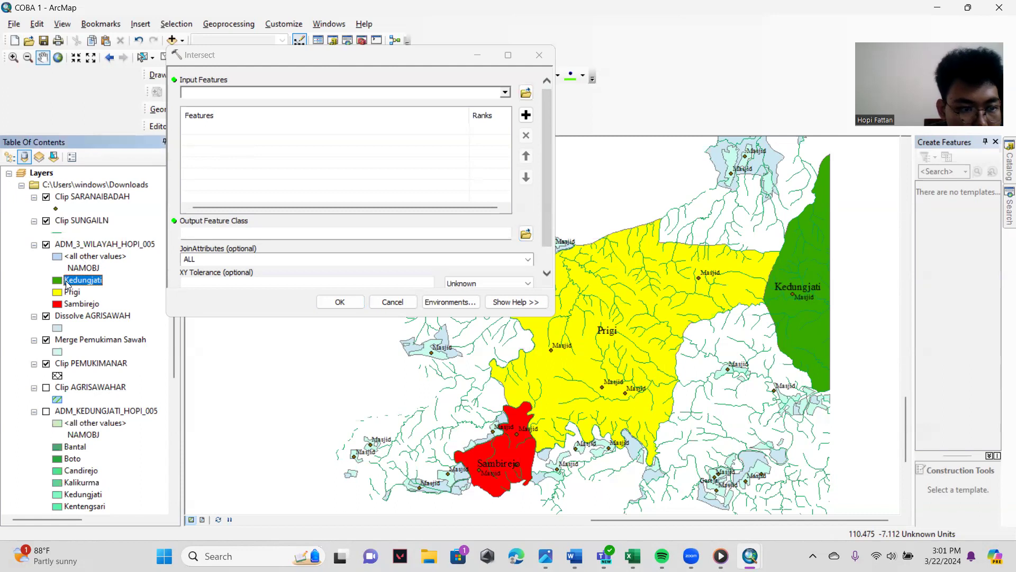
pyautogui.scroll(-4, 102, 386)
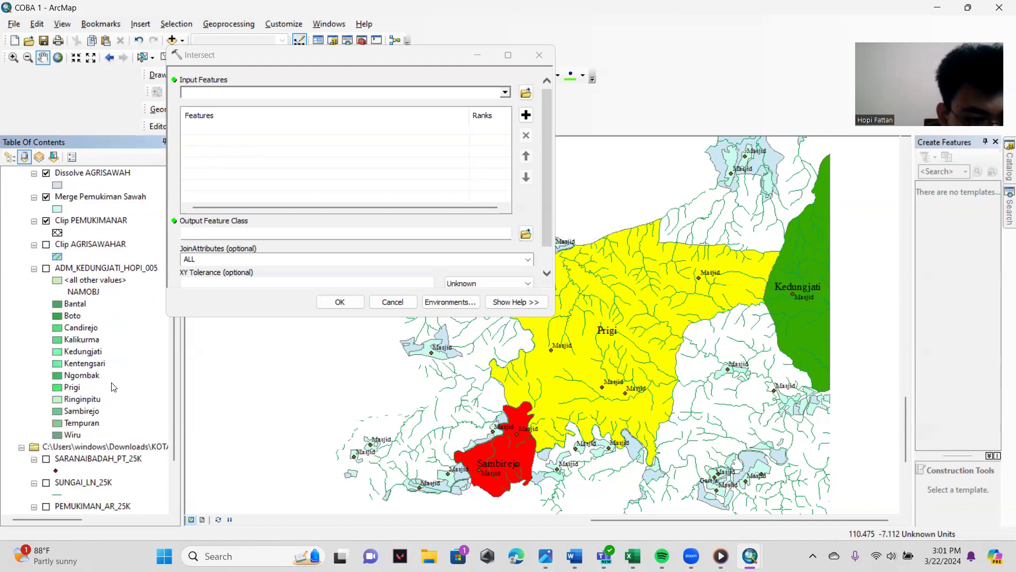
pyautogui.click(70, 387)
pyautogui.scroll(-1, 120, 387)
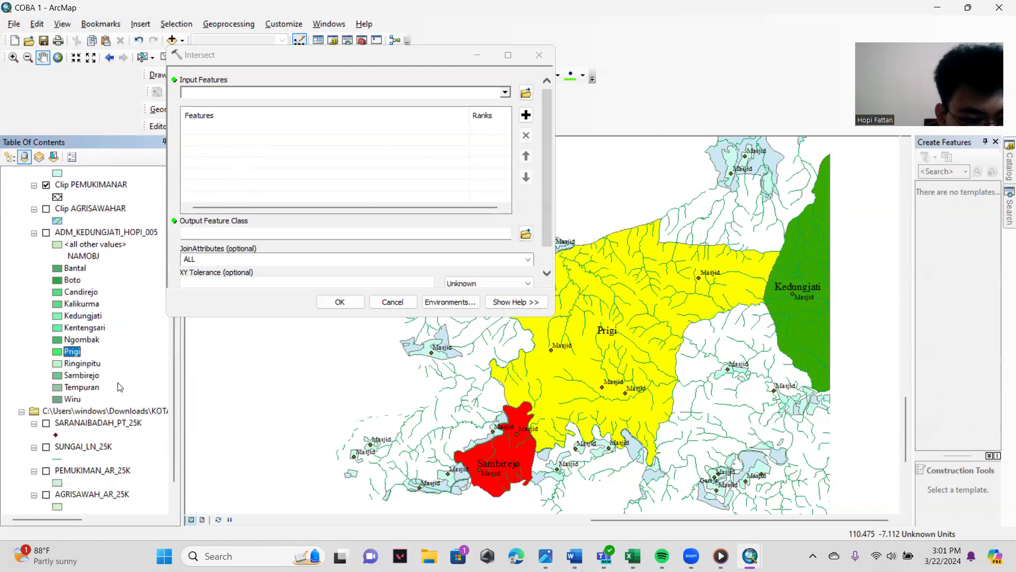
pyautogui.scroll(5, 120, 387)
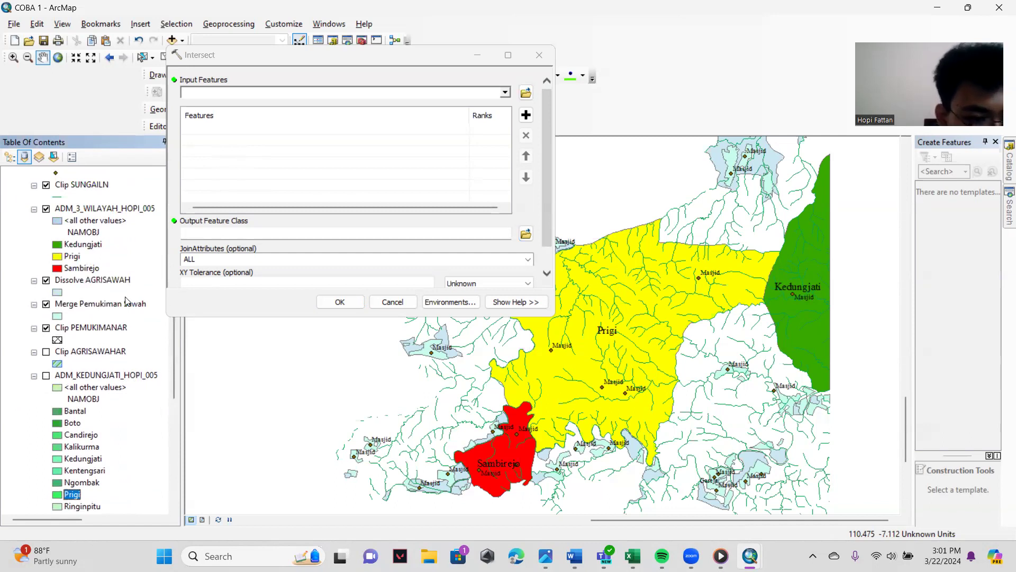
pyautogui.scroll(1, 51, 345)
pyautogui.click(104, 247)
pyautogui.moveTo(105, 249); pyautogui.dragTo(238, 152)
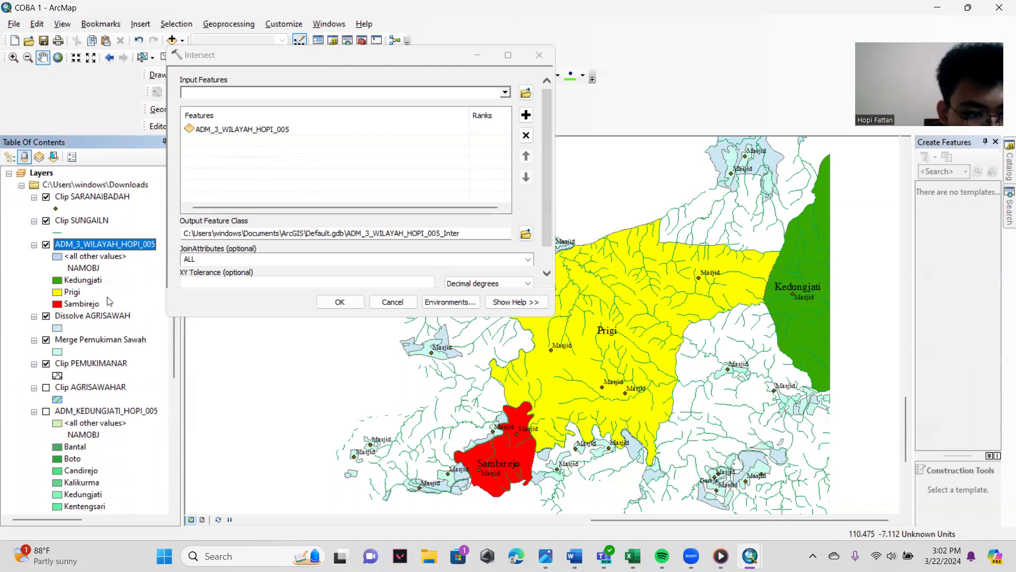
pyautogui.click(77, 316)
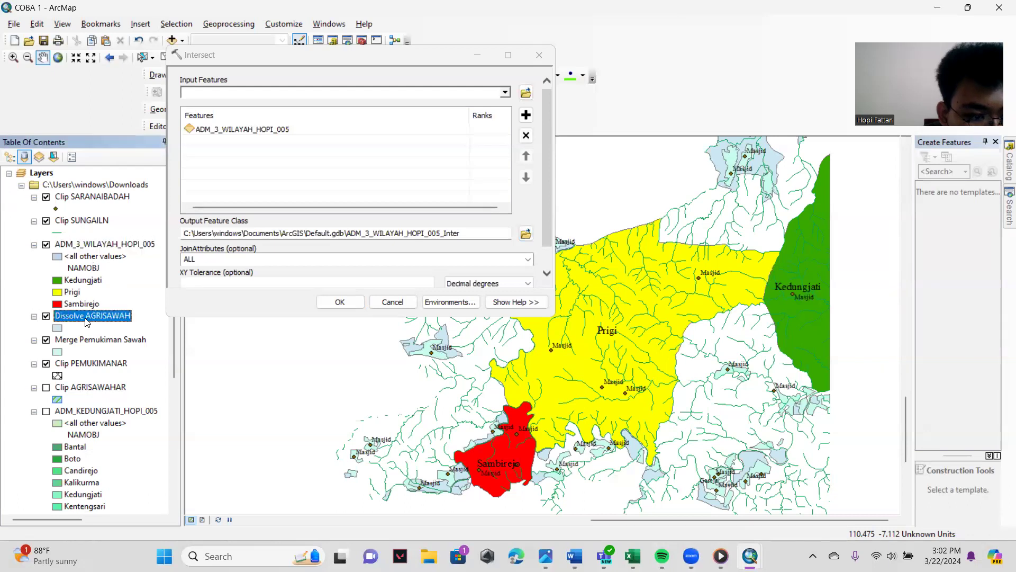
pyautogui.moveTo(80, 318); pyautogui.dragTo(249, 175)
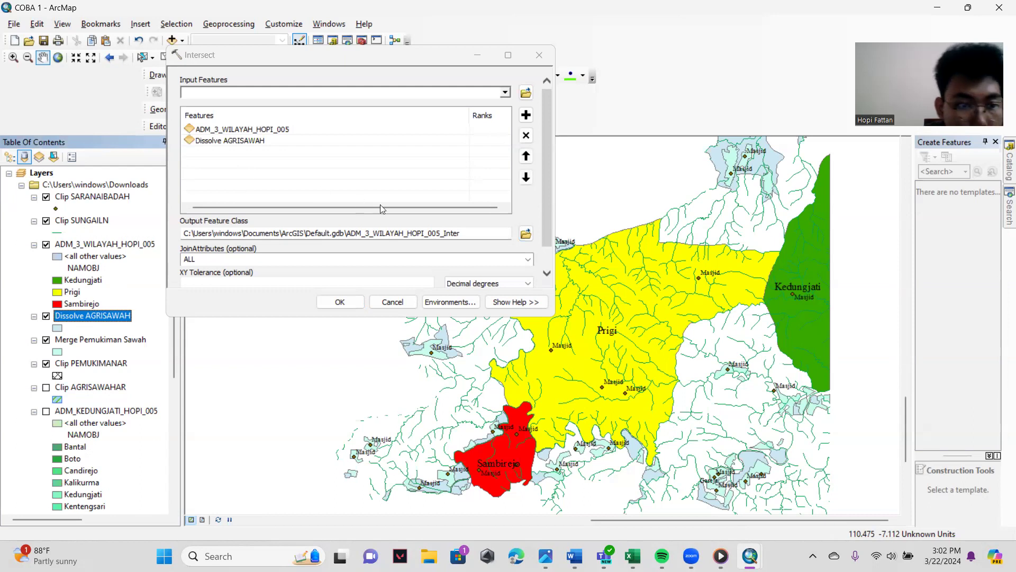
# - Save the Intersect output in the Downloads folder, named Intersect plus the author's first name, and run the tool
pyautogui.click(526, 234)
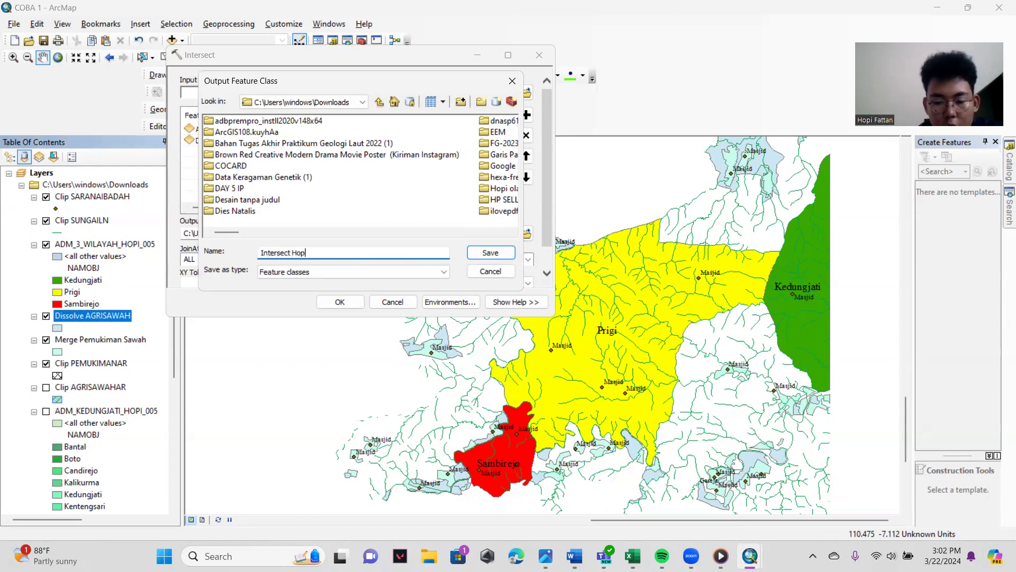
pyautogui.press('Return')
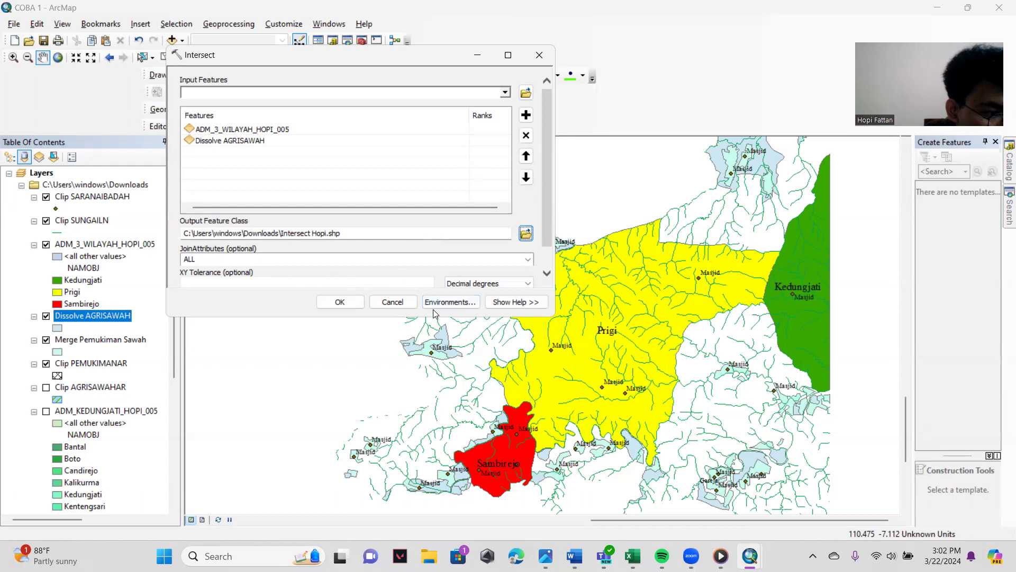
pyautogui.click(334, 303)
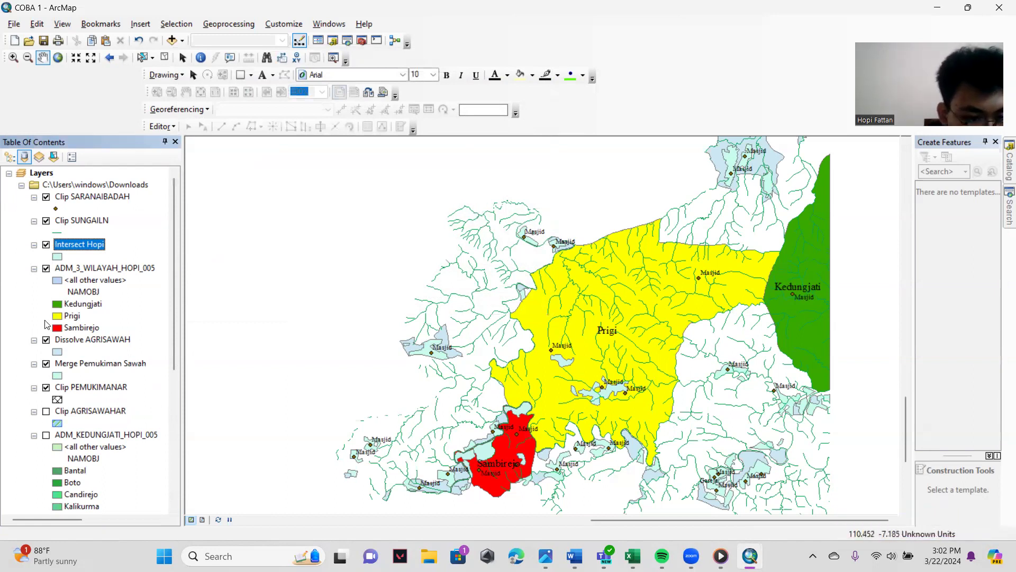
# - Turn off the Clip SUNGAILN, Dissolve AGRISAWAH, Merge Pemukiman Sawah and Clip PEMUKIMANAR layers
pyautogui.click(46, 221)
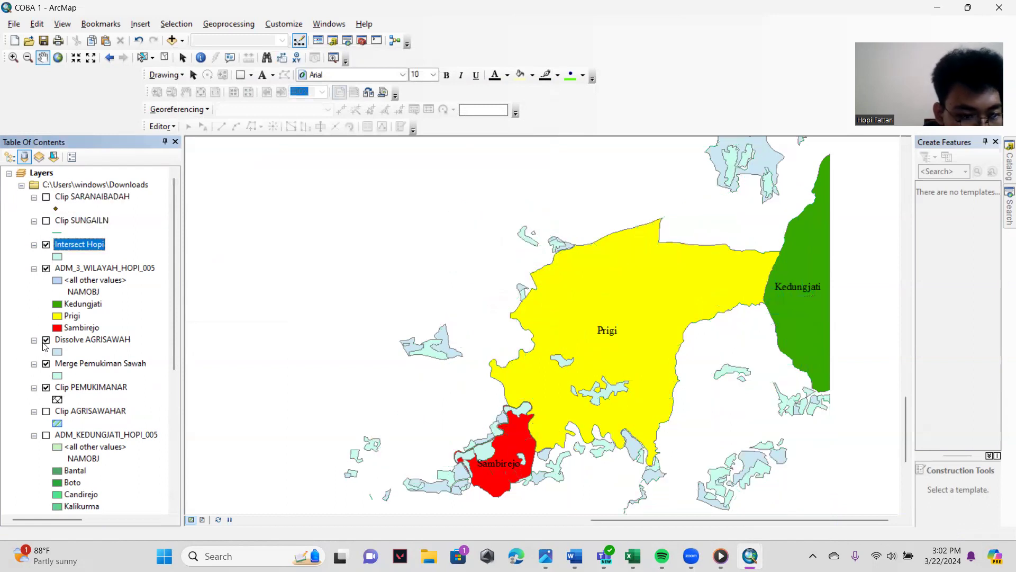
pyautogui.click(46, 340)
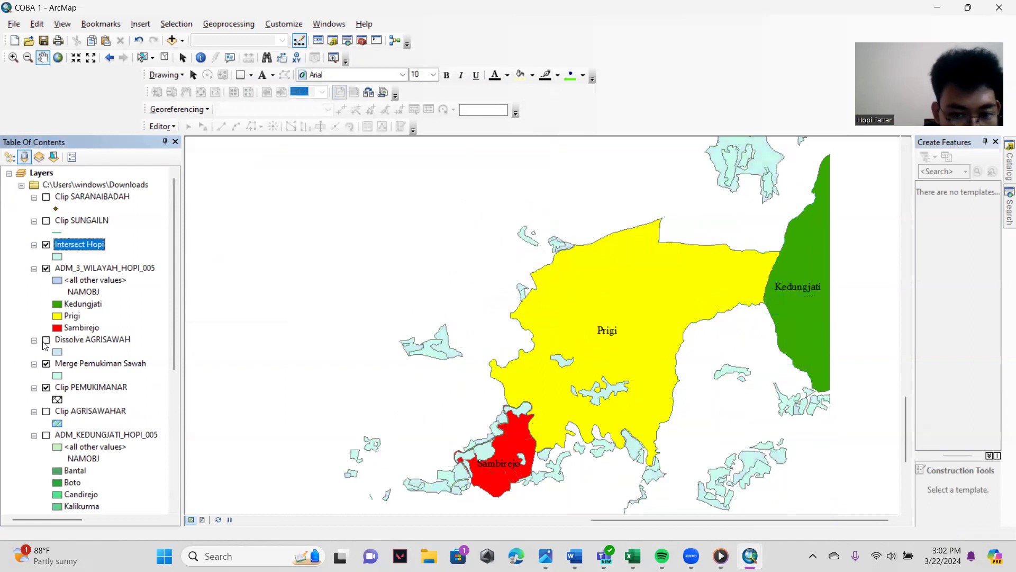
pyautogui.click(46, 364)
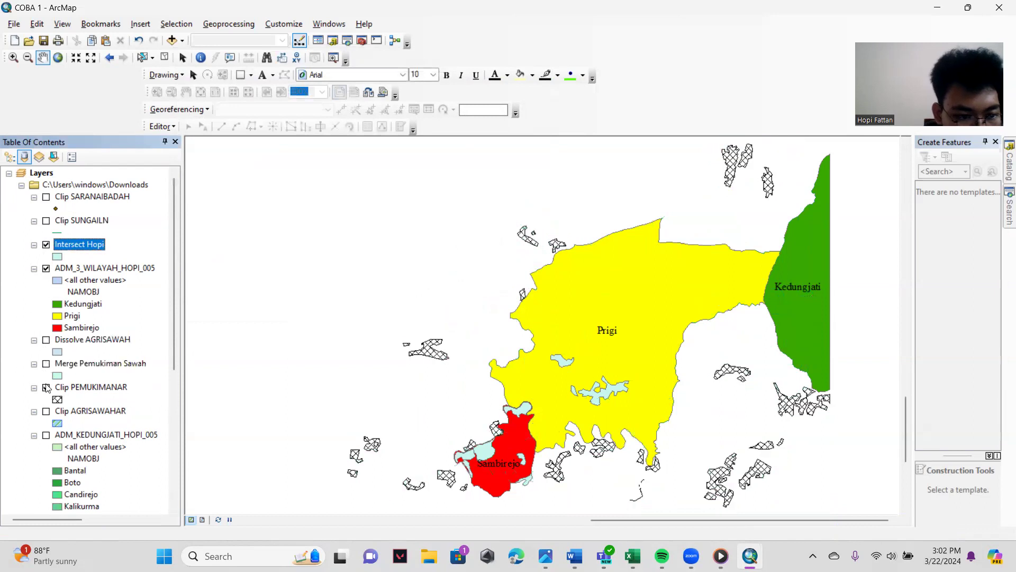
pyautogui.click(46, 388)
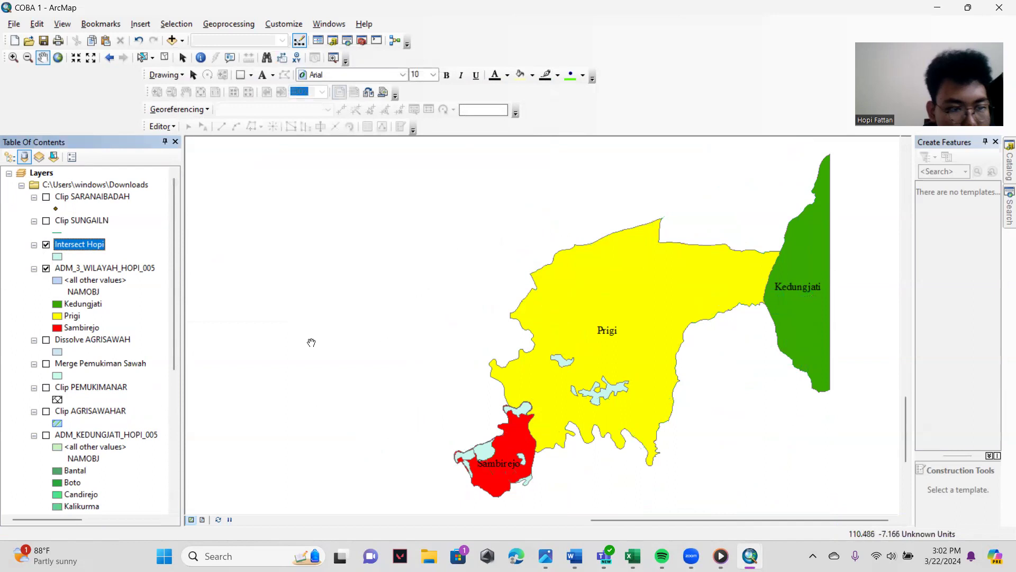
# - Compare the intersect result with the Dissolve AGRISAWAH, Merge Pemukiman Sawah and Clip SUNGAILN layers by switching their visibility on and off
pyautogui.click(45, 340)
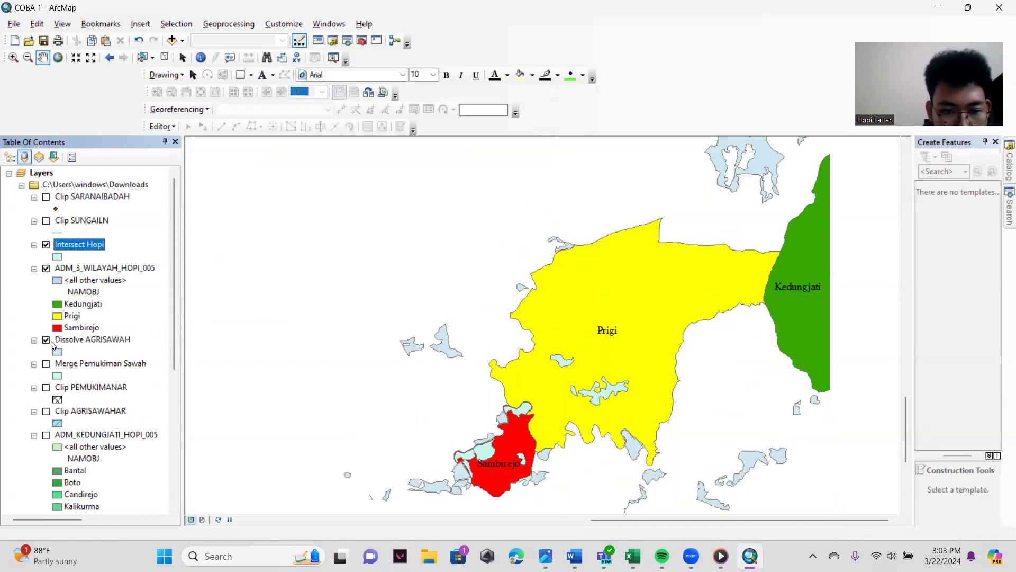
pyautogui.click(47, 341)
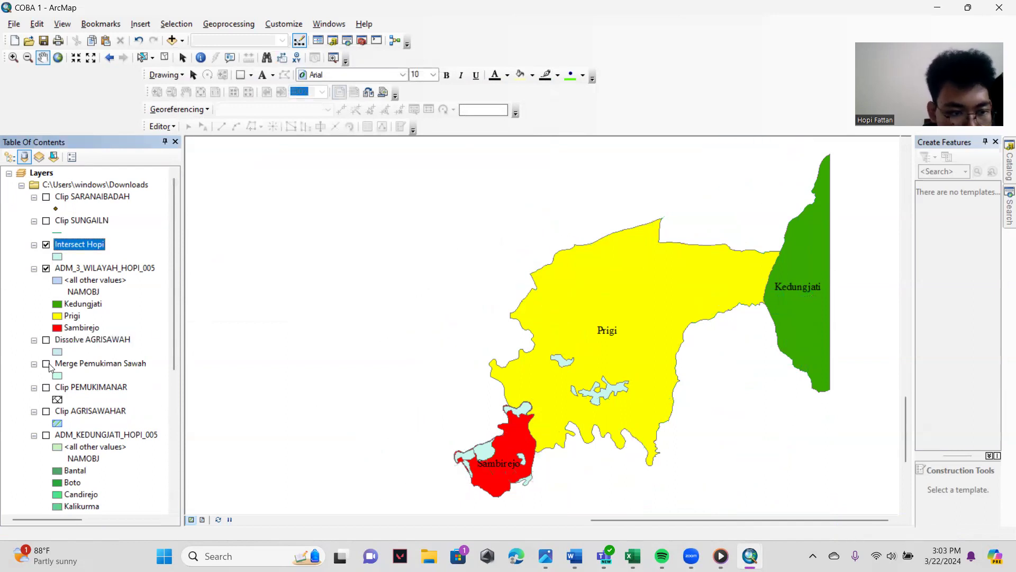
pyautogui.click(46, 364)
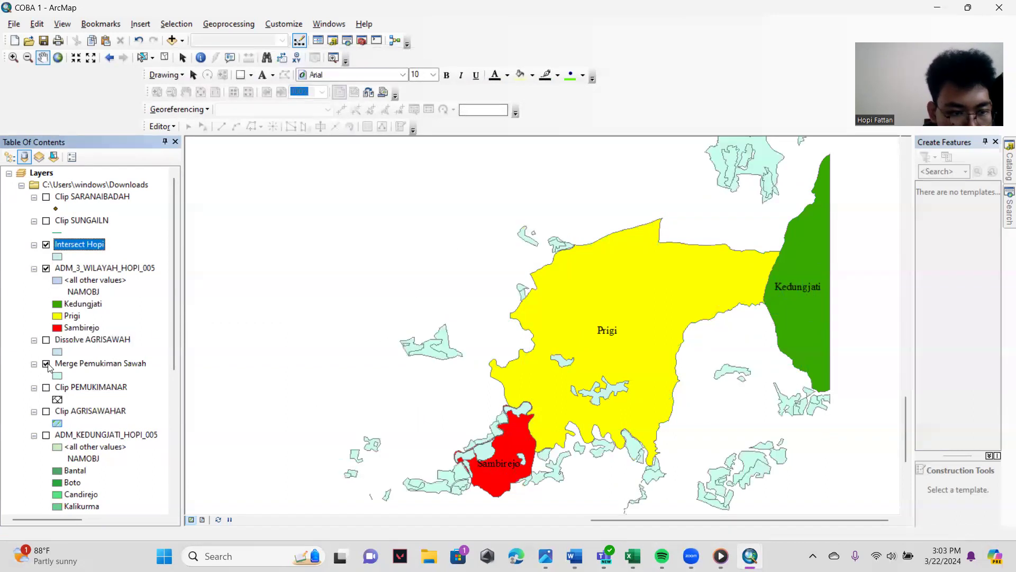
pyautogui.click(46, 245)
pyautogui.click(46, 245)
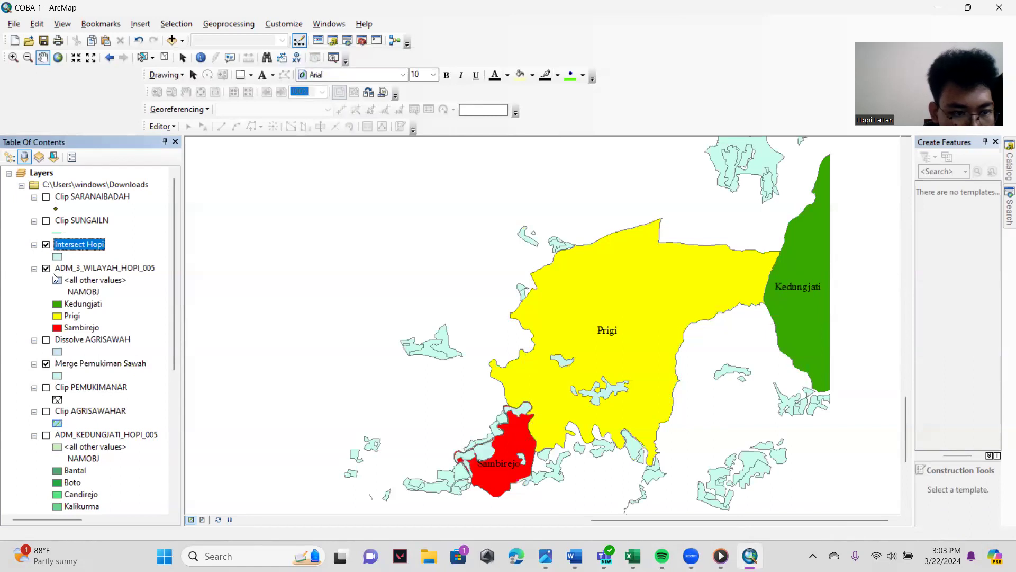
pyautogui.click(47, 364)
pyautogui.moveTo(494, 199); pyautogui.dragTo(492, 198)
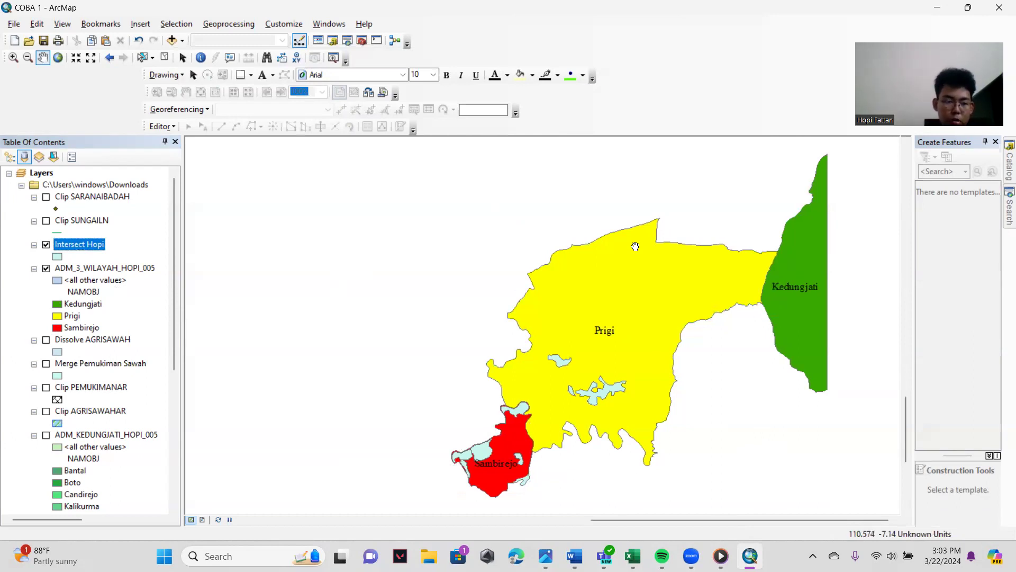
pyautogui.click(47, 222)
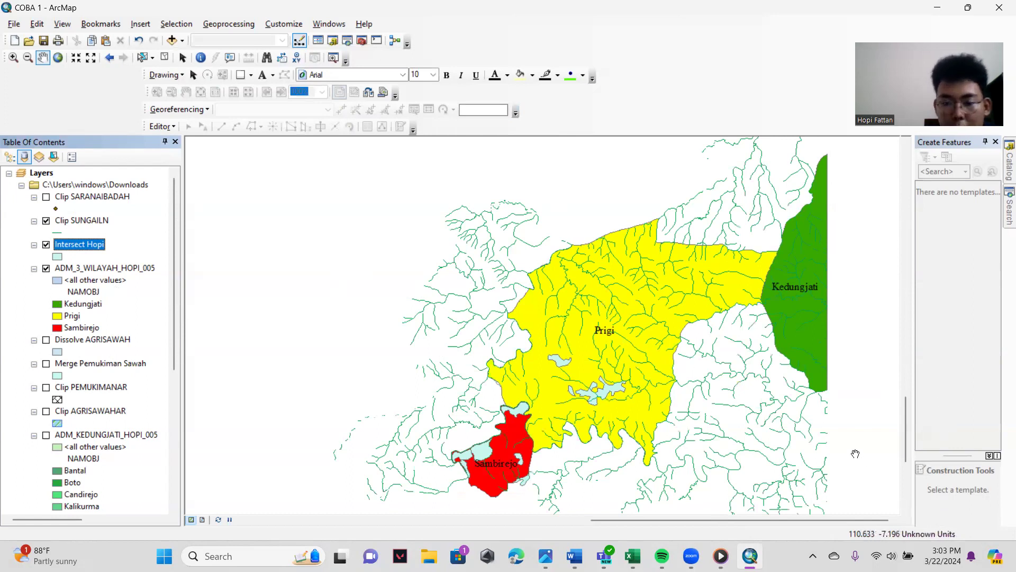
pyautogui.click(45, 223)
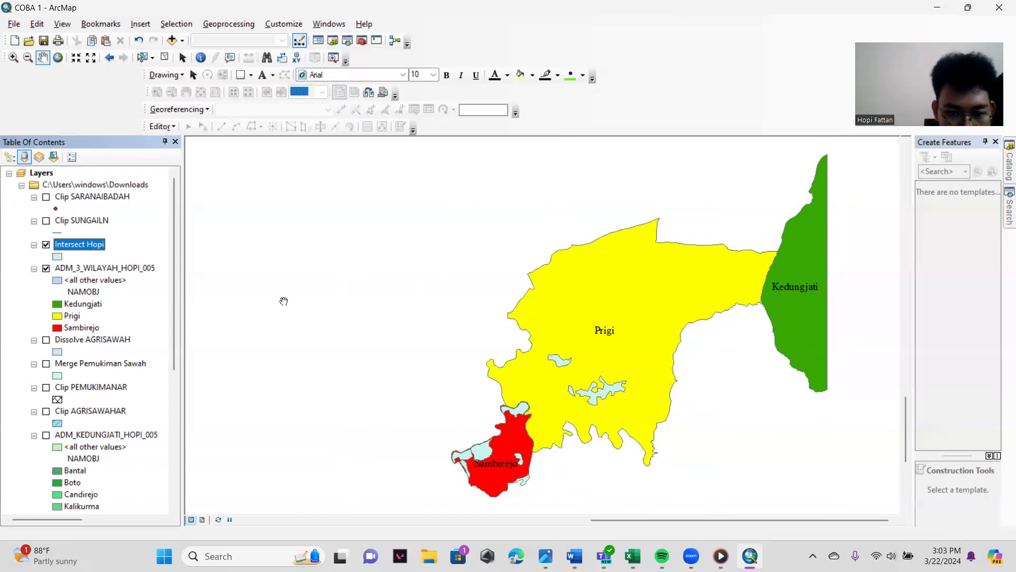
# - Export the map of the intersect and three-village layers to Downloads as a PNG named ADM 3 WILAYAH INTERSECT
pyautogui.click(13, 24)
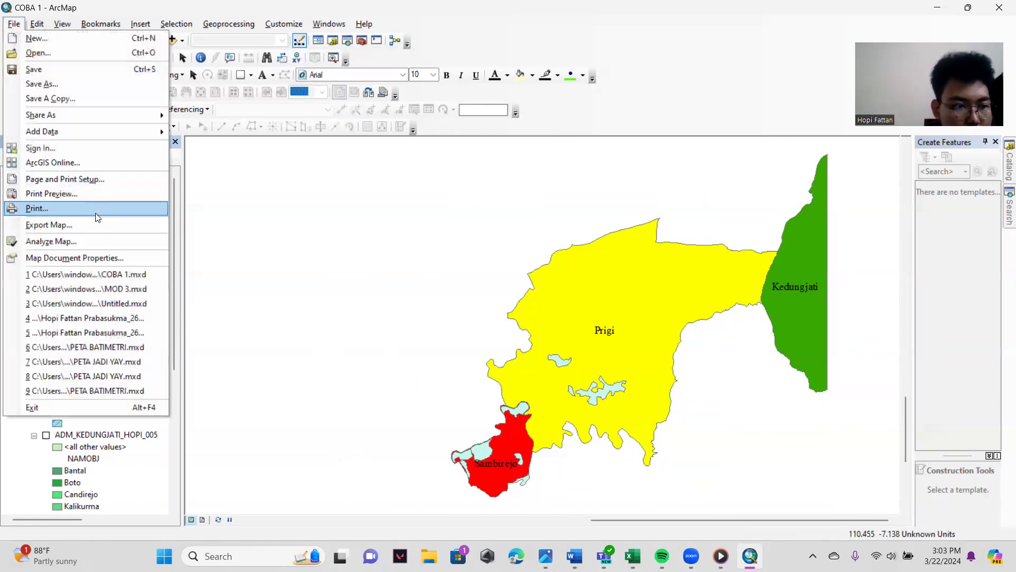
pyautogui.press('Escape')
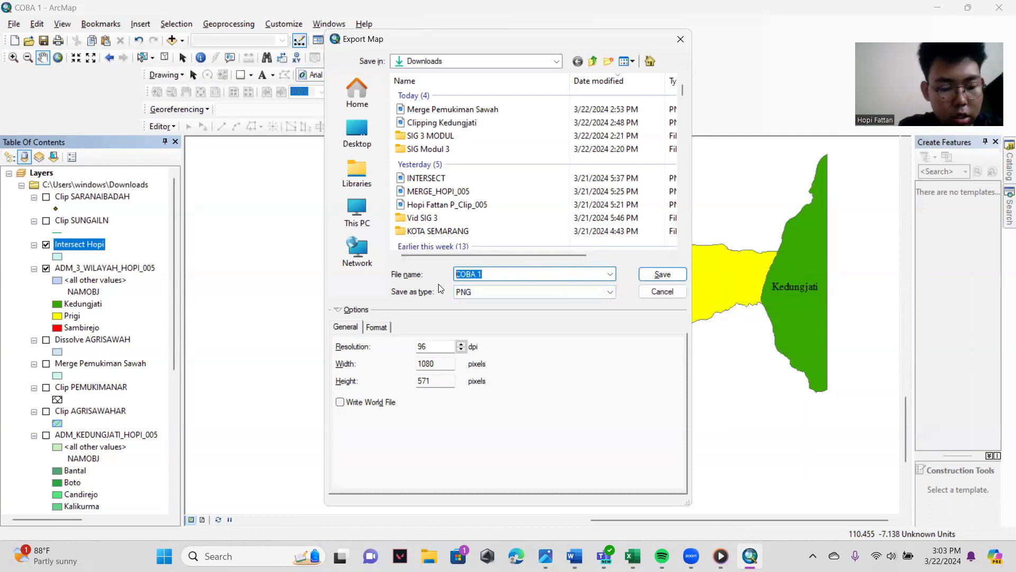
pyautogui.write('ADM 3 W')
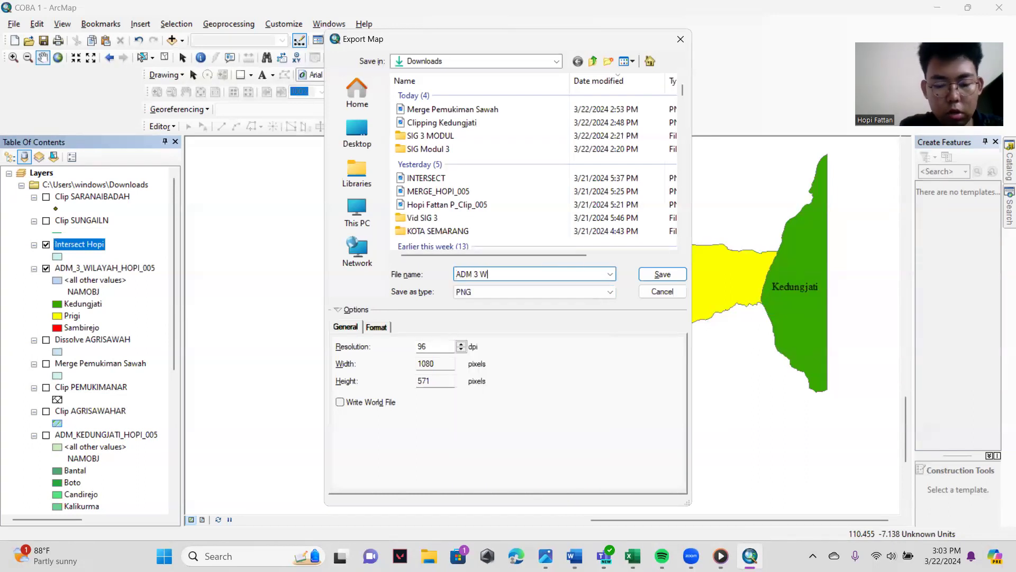
pyautogui.write('ILAYAH INTERSECT')
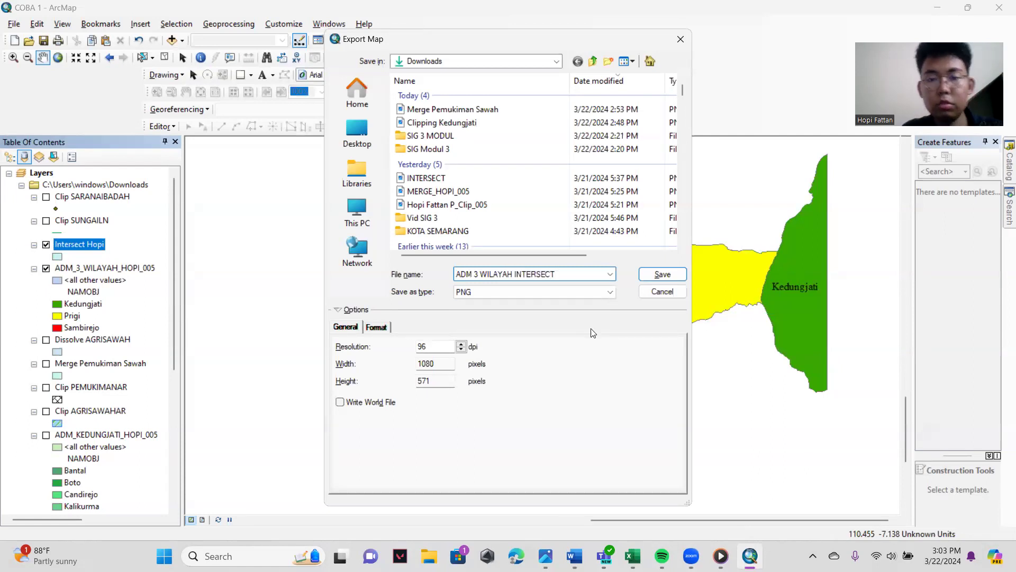
pyautogui.click(662, 274)
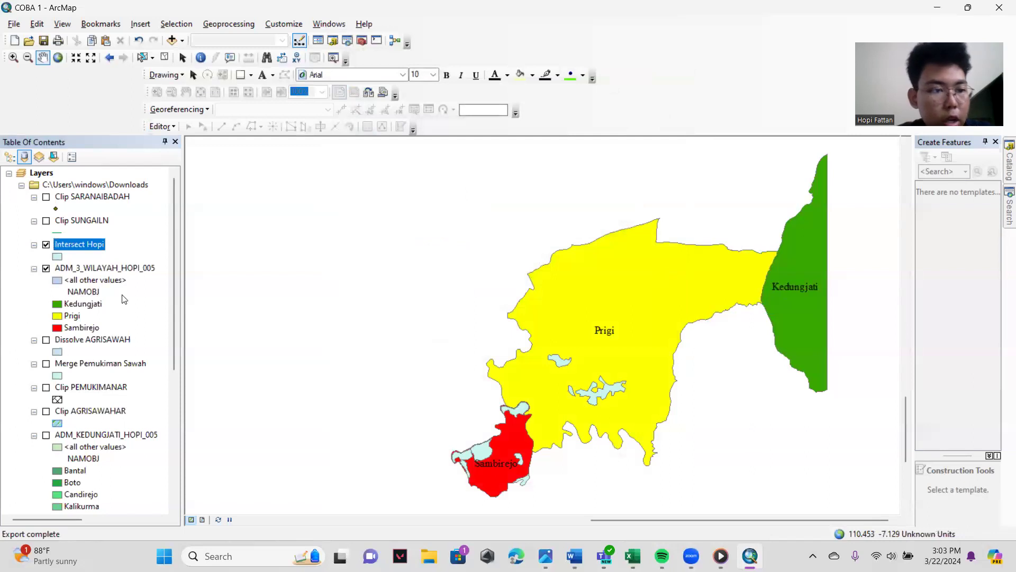
# - Turn on all the clipped layers plus the Dissolve AGRISAWAH, Merge Pemukiman Sawah and ADM_KEDUNGJATI layers
pyautogui.click(46, 221)
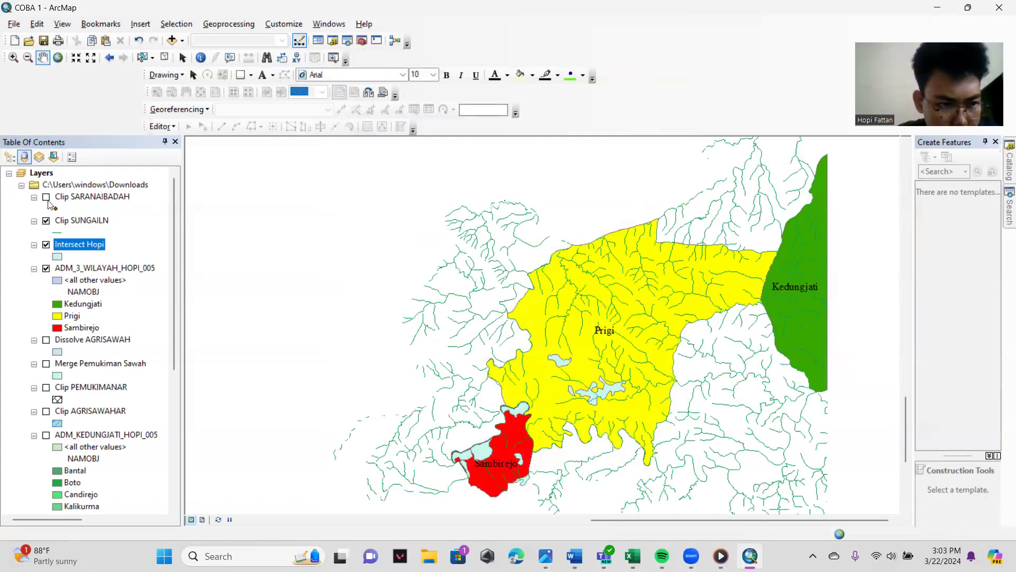
pyautogui.click(46, 197)
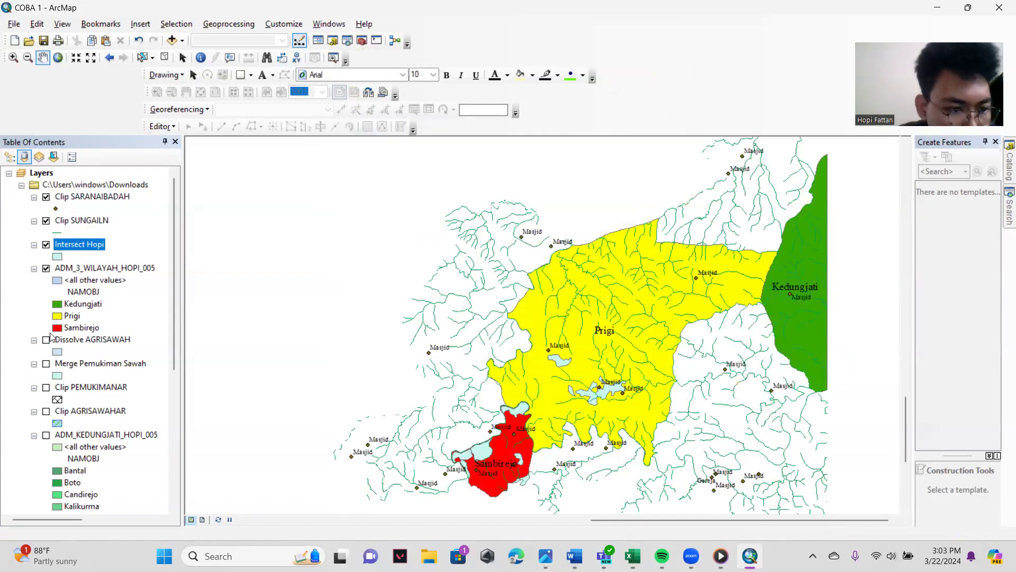
pyautogui.click(46, 339)
pyautogui.click(46, 364)
pyautogui.click(46, 387)
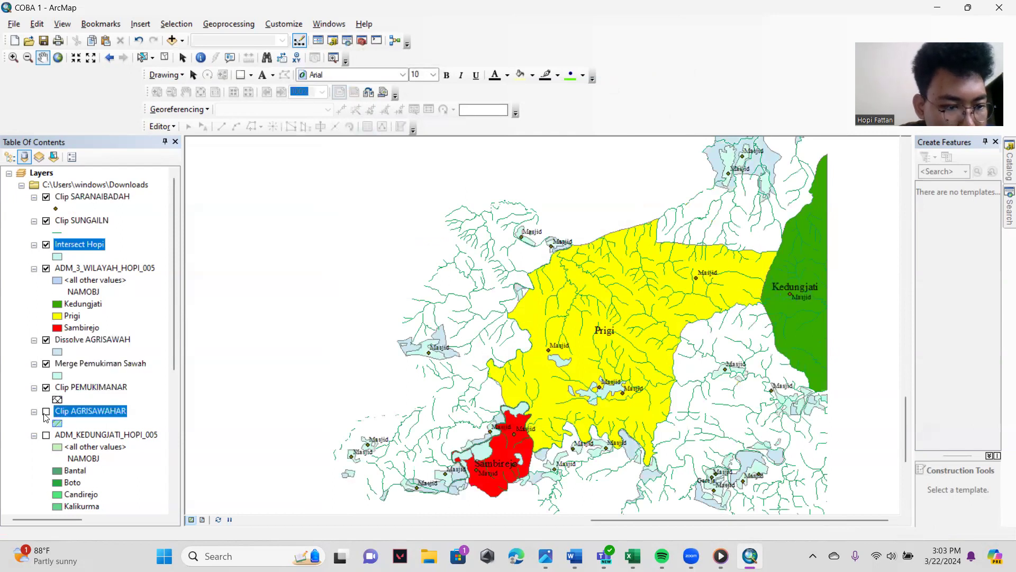
pyautogui.click(46, 411)
pyautogui.click(46, 435)
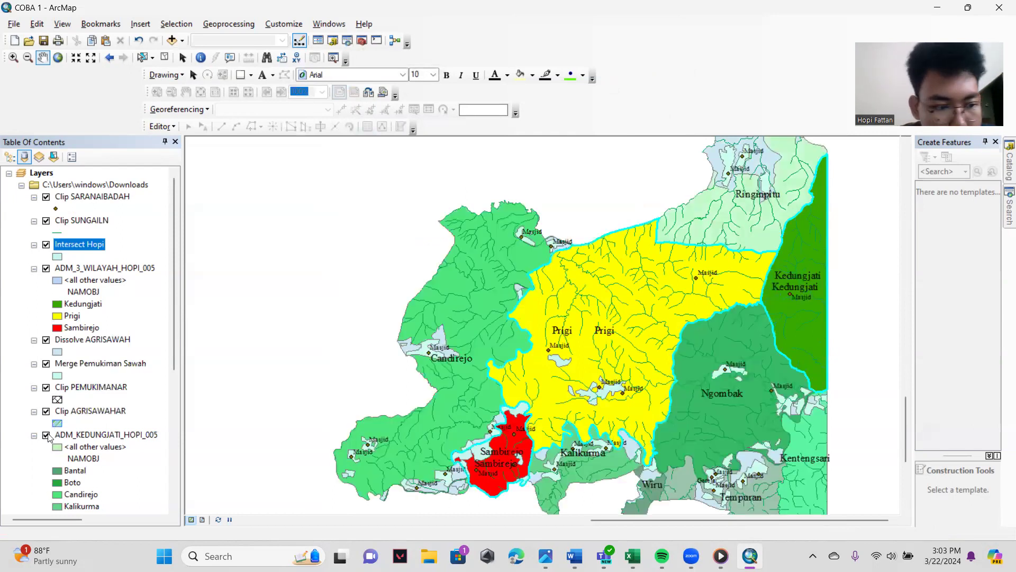
pyautogui.click(46, 435)
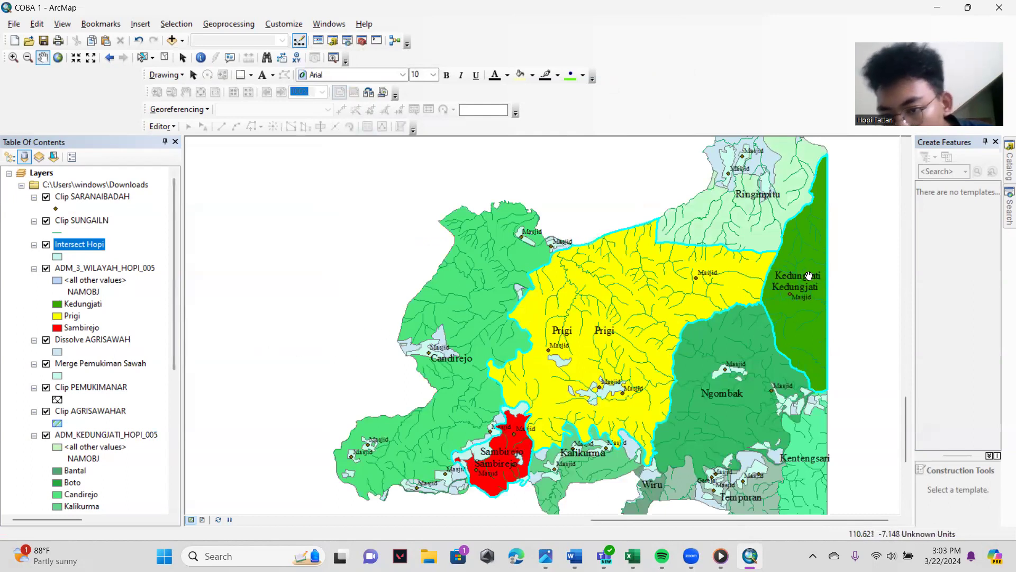
# - Export the map with all processed layers visible to Downloads as a PNG named OLAH DATA MODUL 3
pyautogui.scroll(-6, 101, 293)
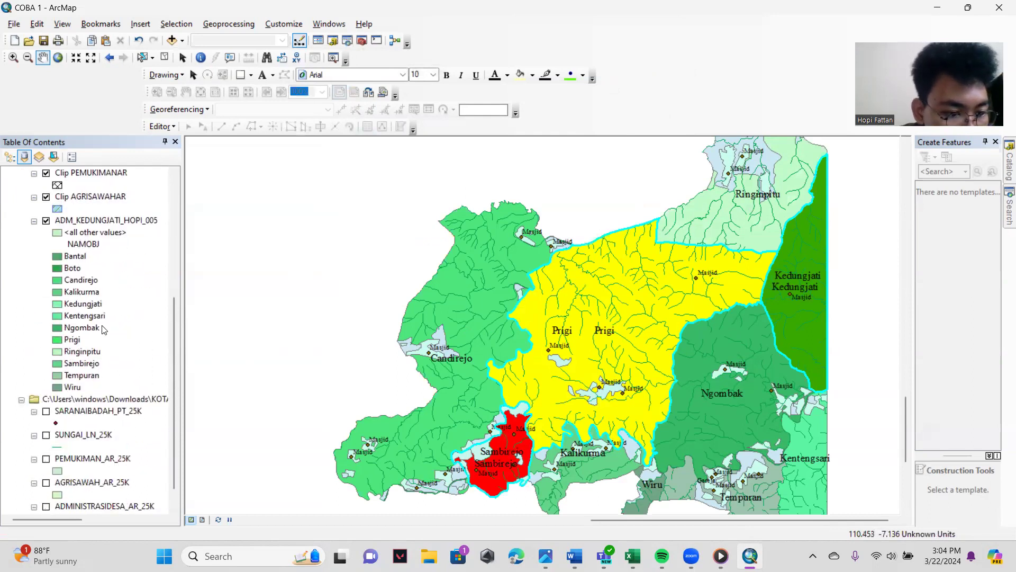
pyautogui.scroll(-1, 114, 331)
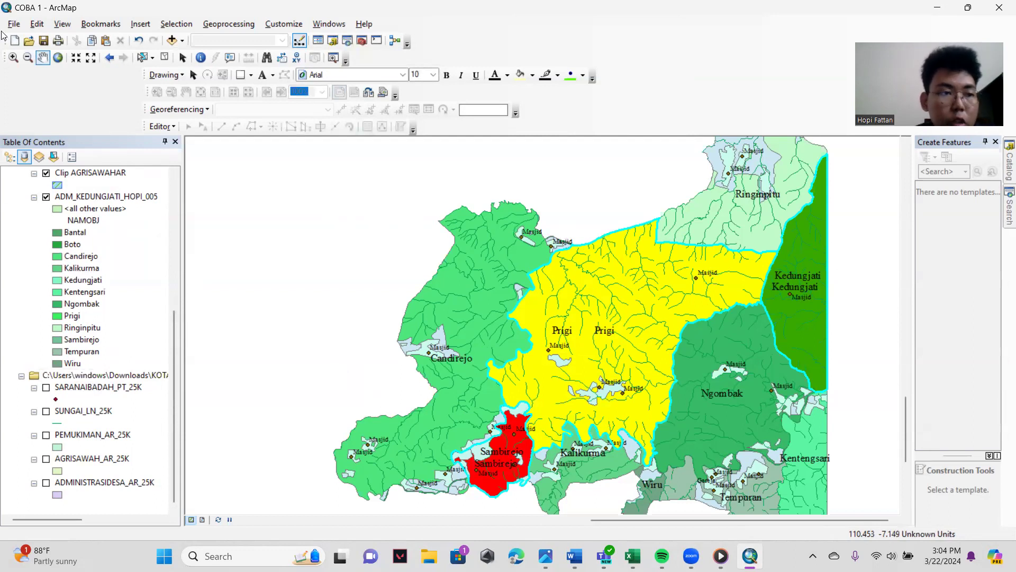
pyautogui.click(18, 20)
pyautogui.click(22, 26)
pyautogui.click(21, 26)
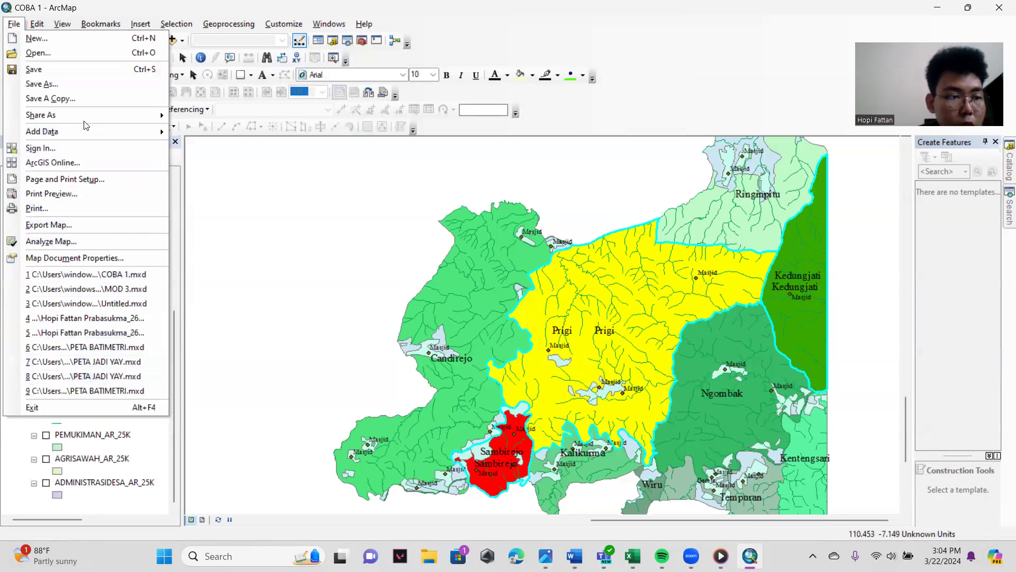
pyautogui.click(62, 228)
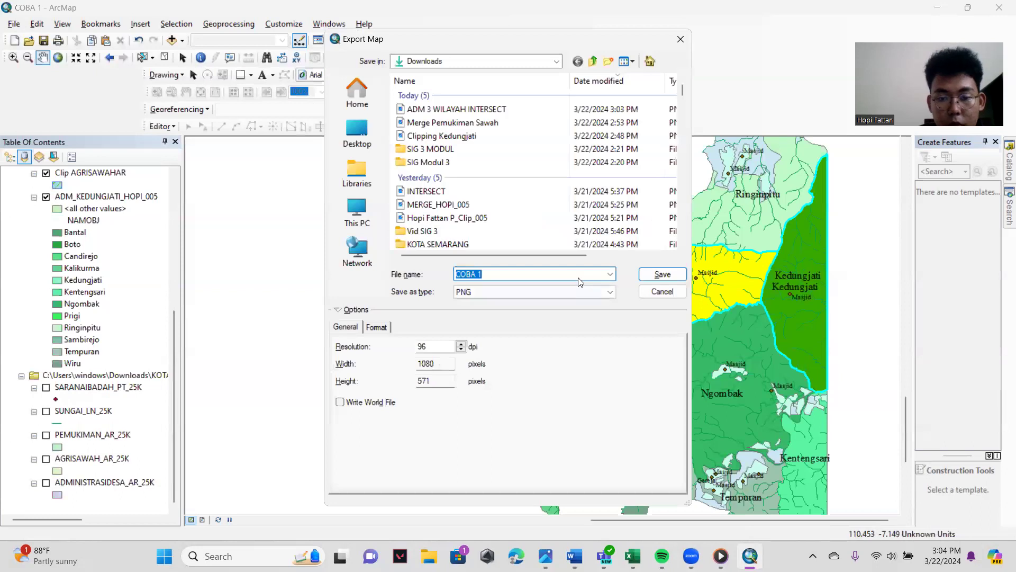
pyautogui.press('BackSpace')
pyautogui.write('O')
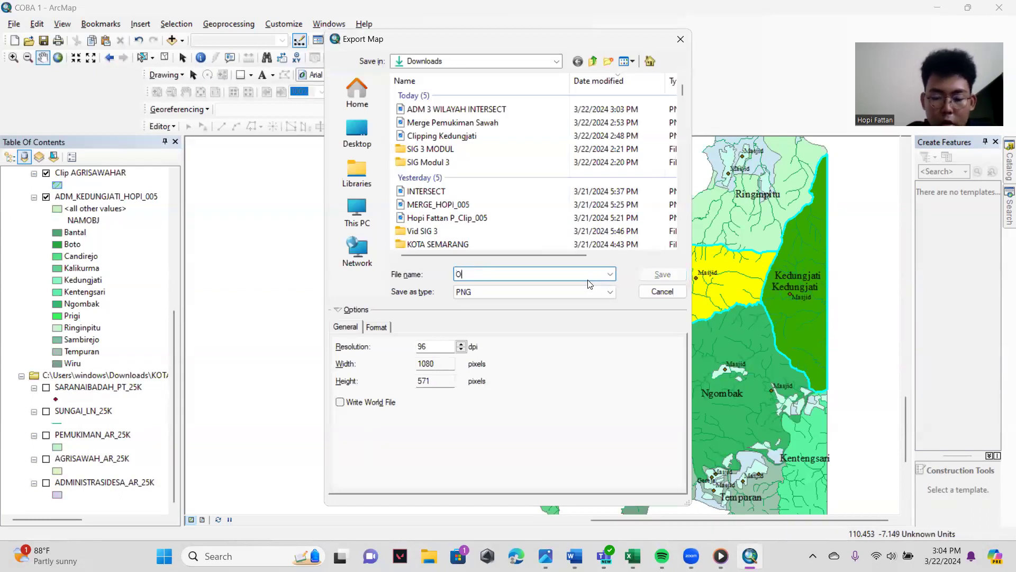
pyautogui.write('LAH DATA MODUL 3')
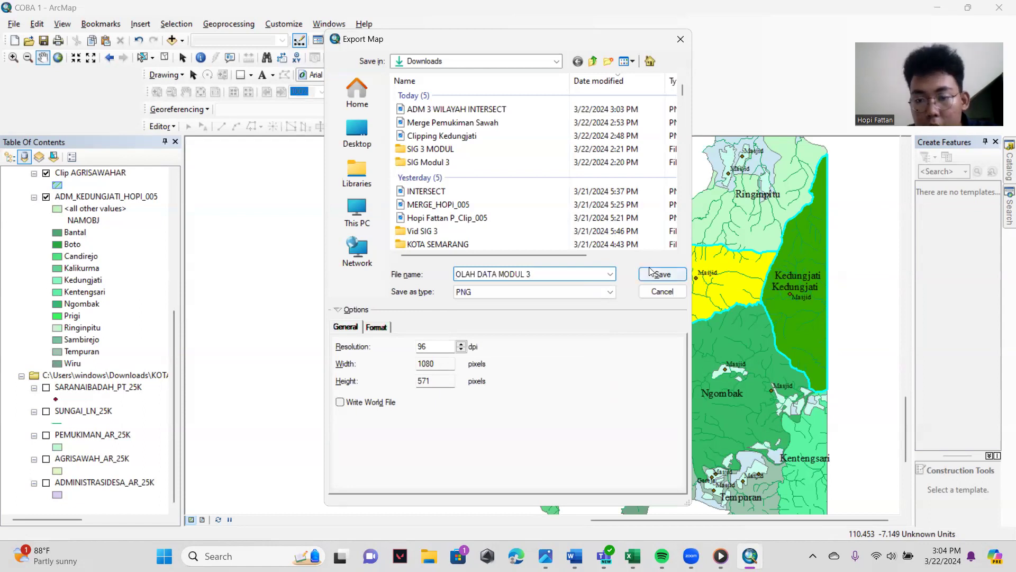
pyautogui.click(656, 274)
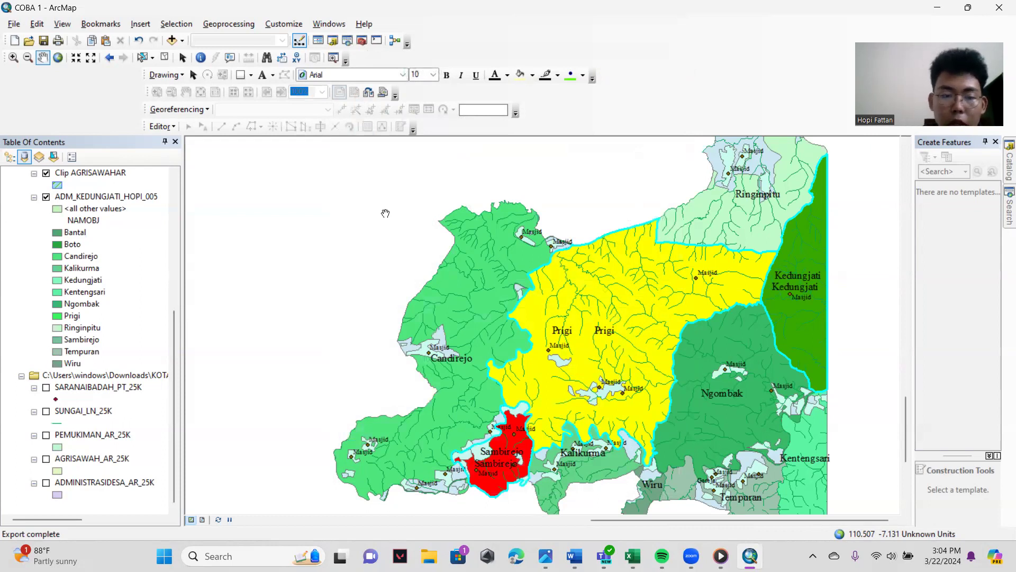
pyautogui.moveTo(172, 355); pyautogui.dragTo(195, 150)
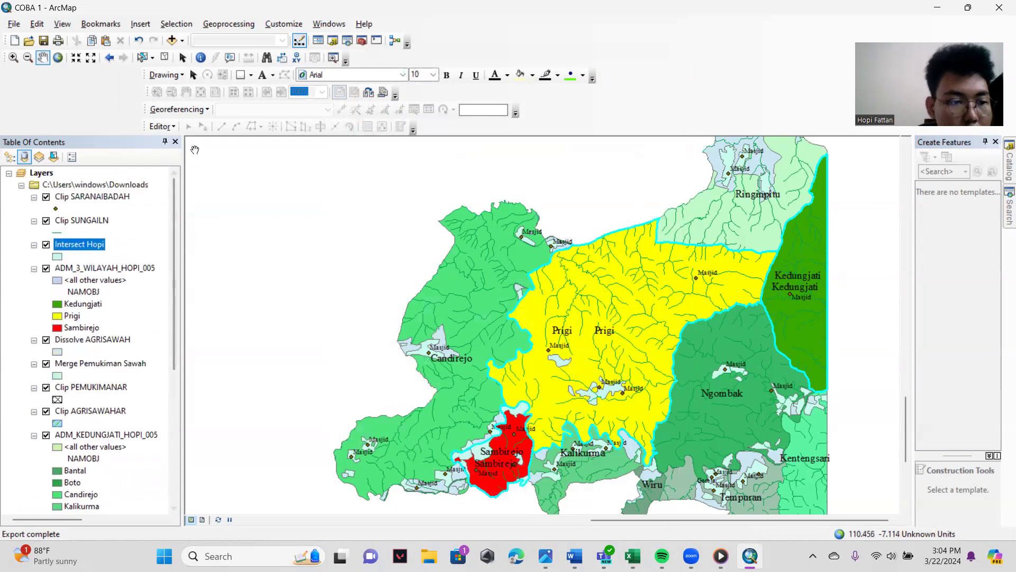